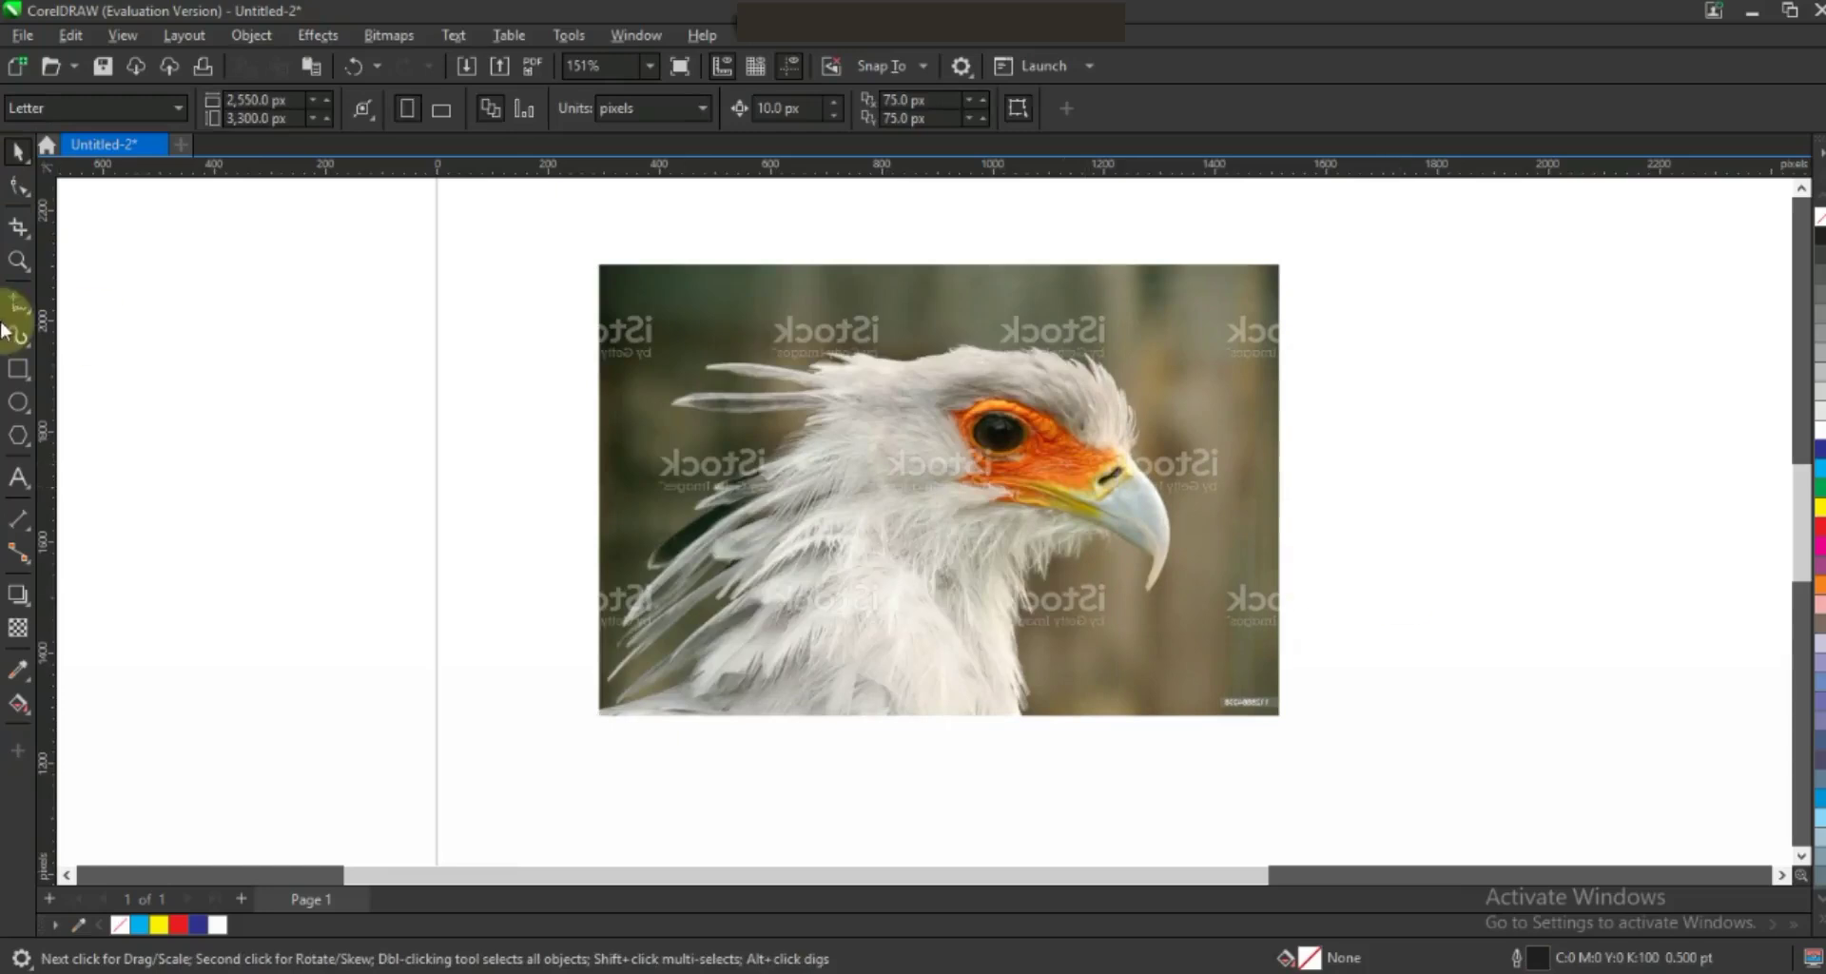
Draw a 3 pt freehand straight line from the top of the bird's beak to above the back of its head, about 679 px wide.
{"action": "left_click", "coordinate": [16, 304]}
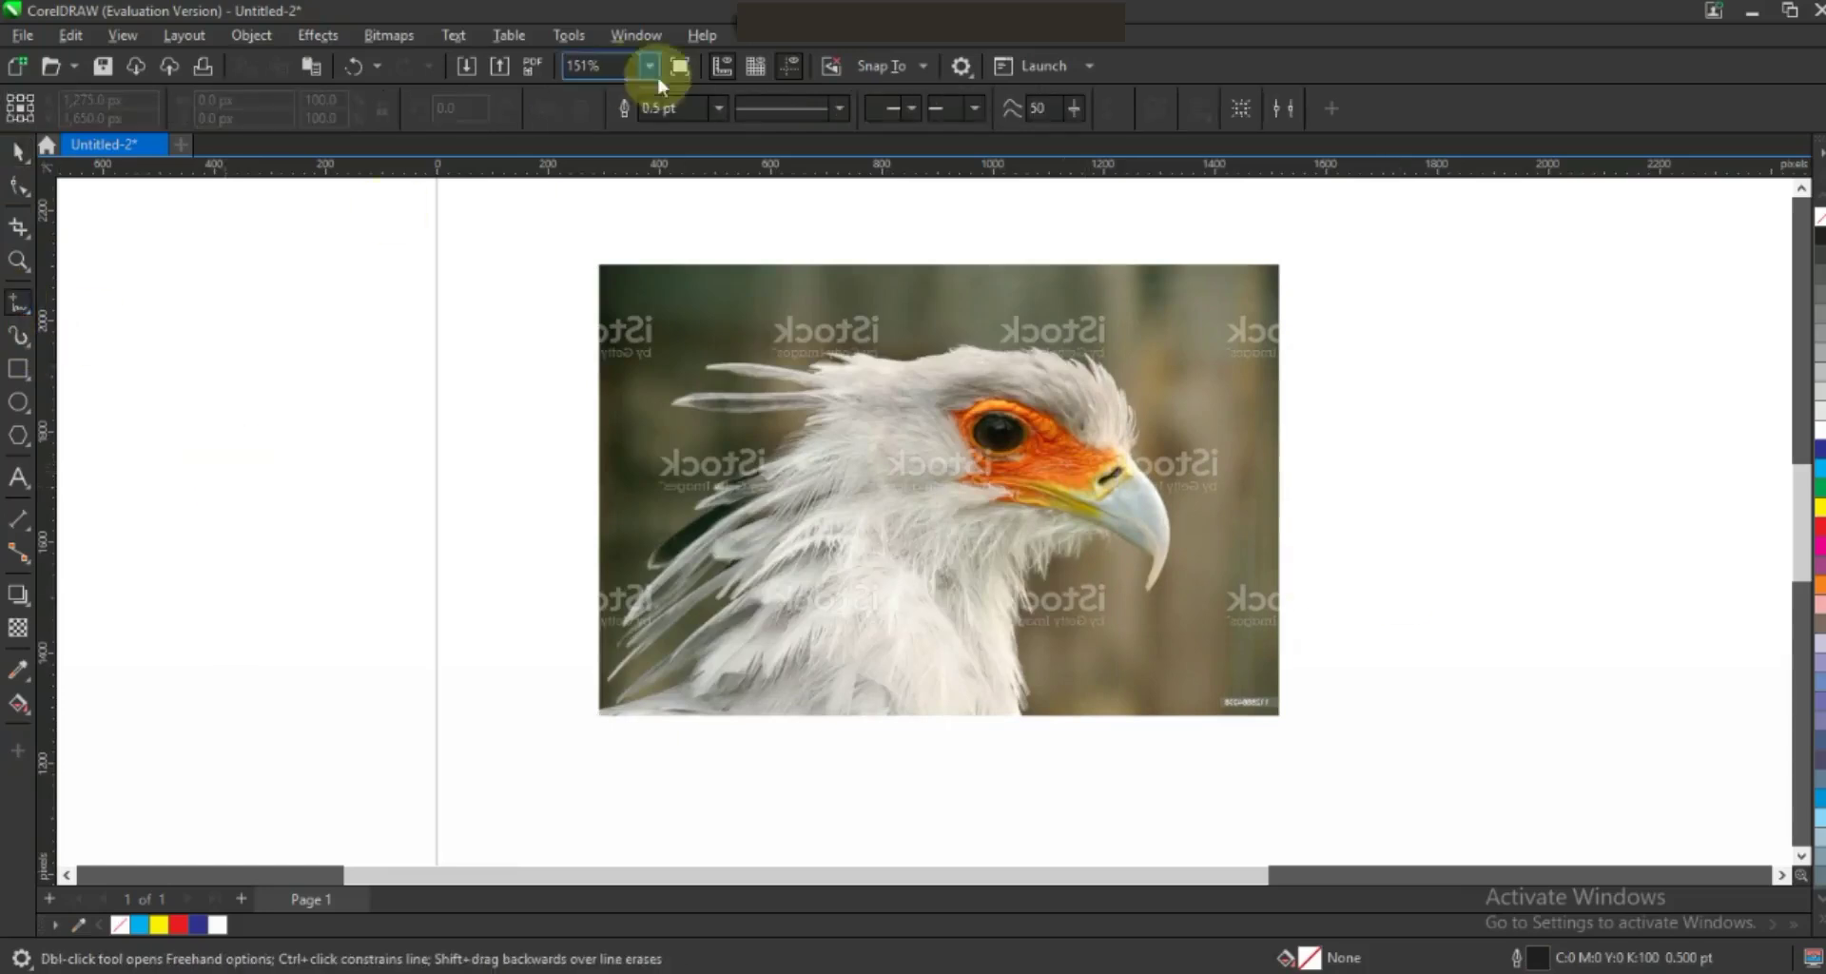
{"action": "left_click", "coordinate": [715, 109]}
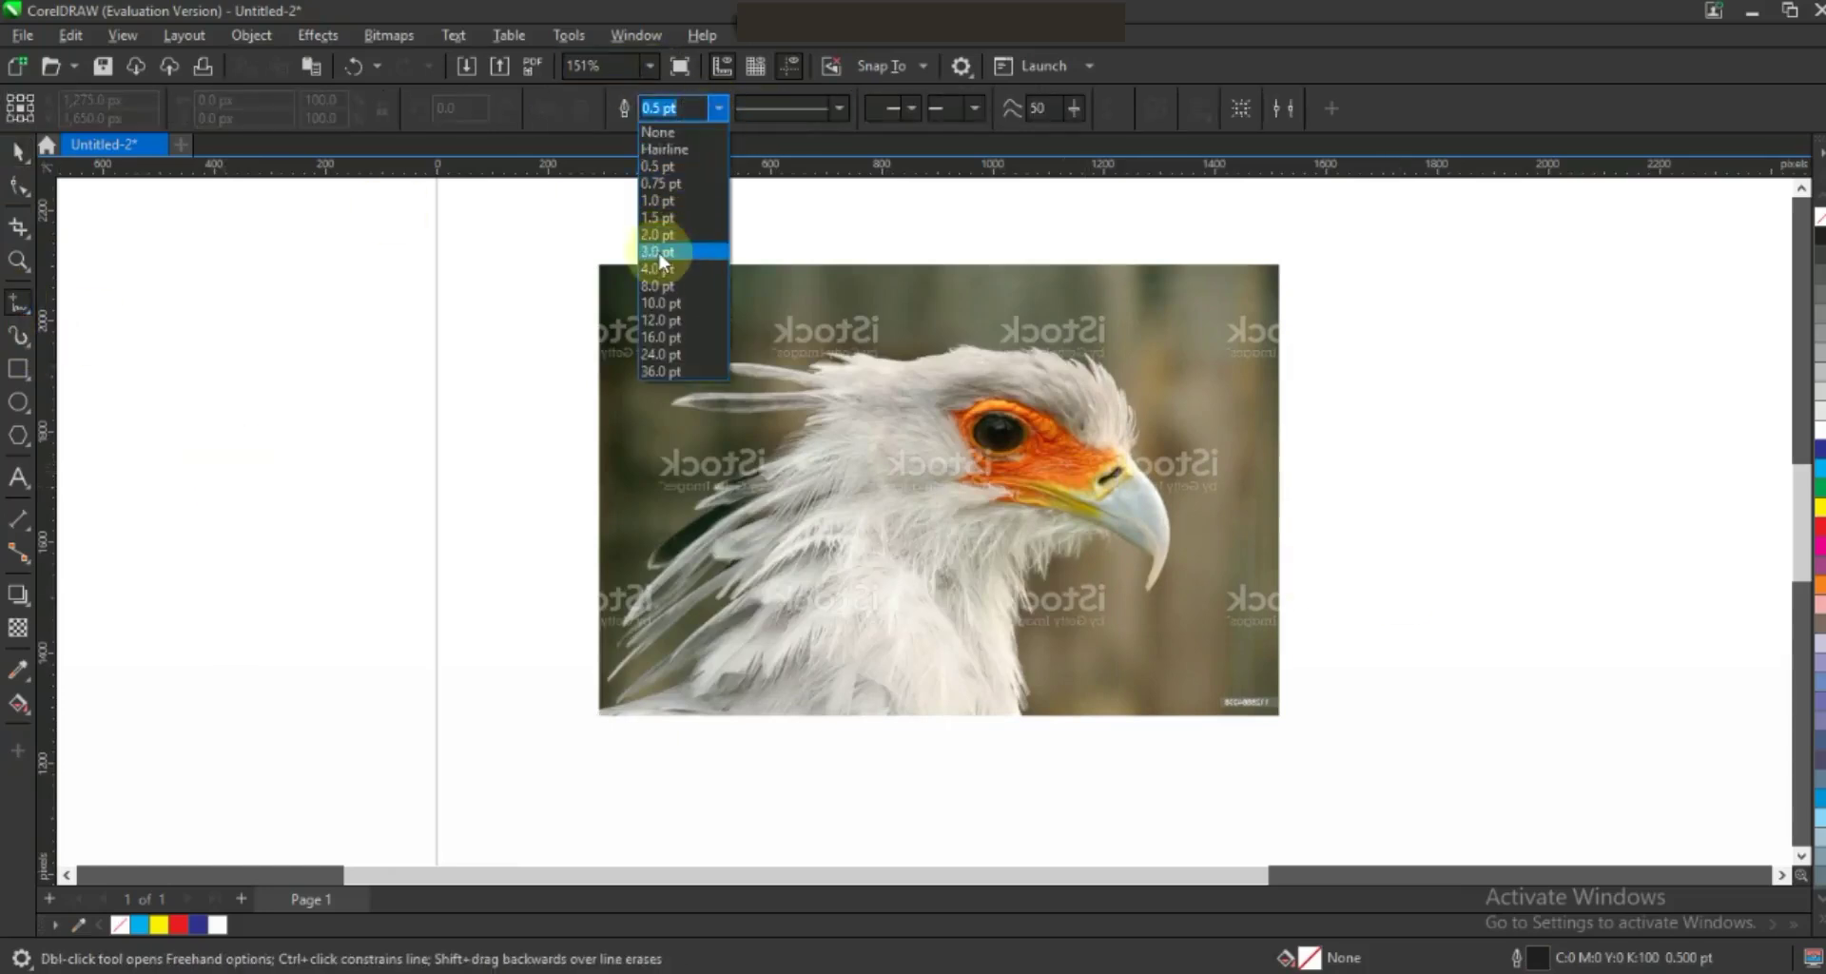
{"action": "left_click", "coordinate": [662, 249]}
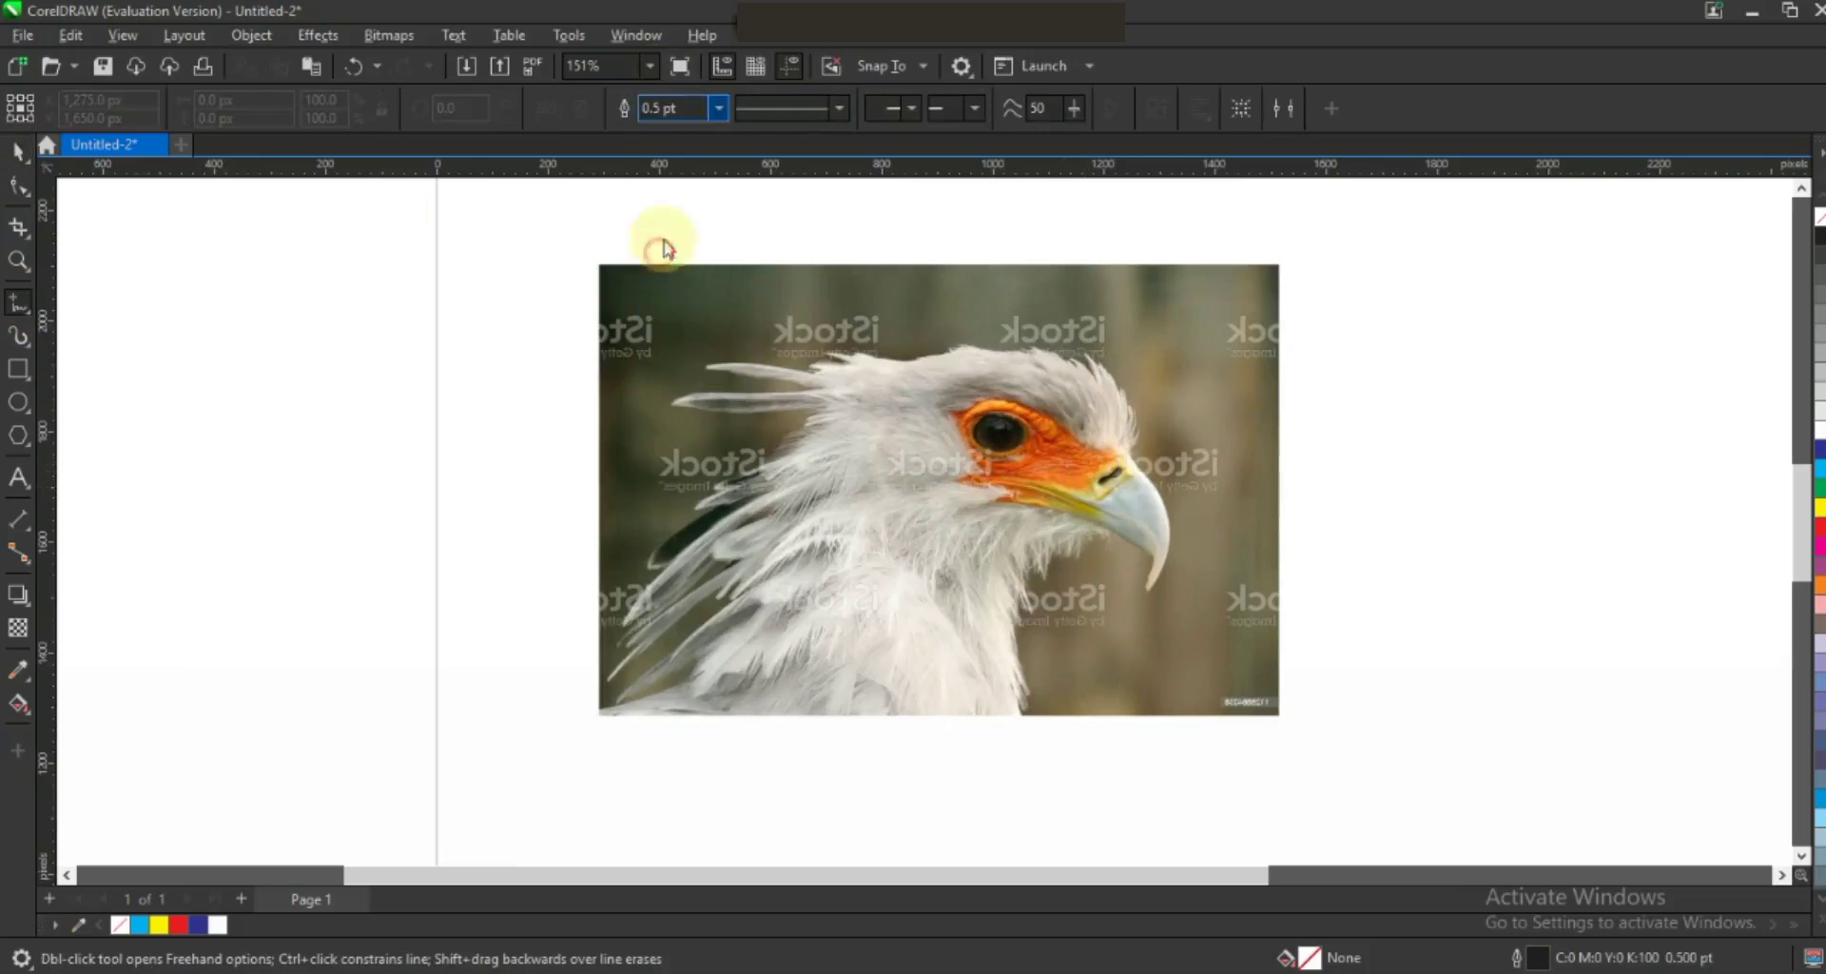
{"action": "left_click", "coordinate": [1134, 456]}
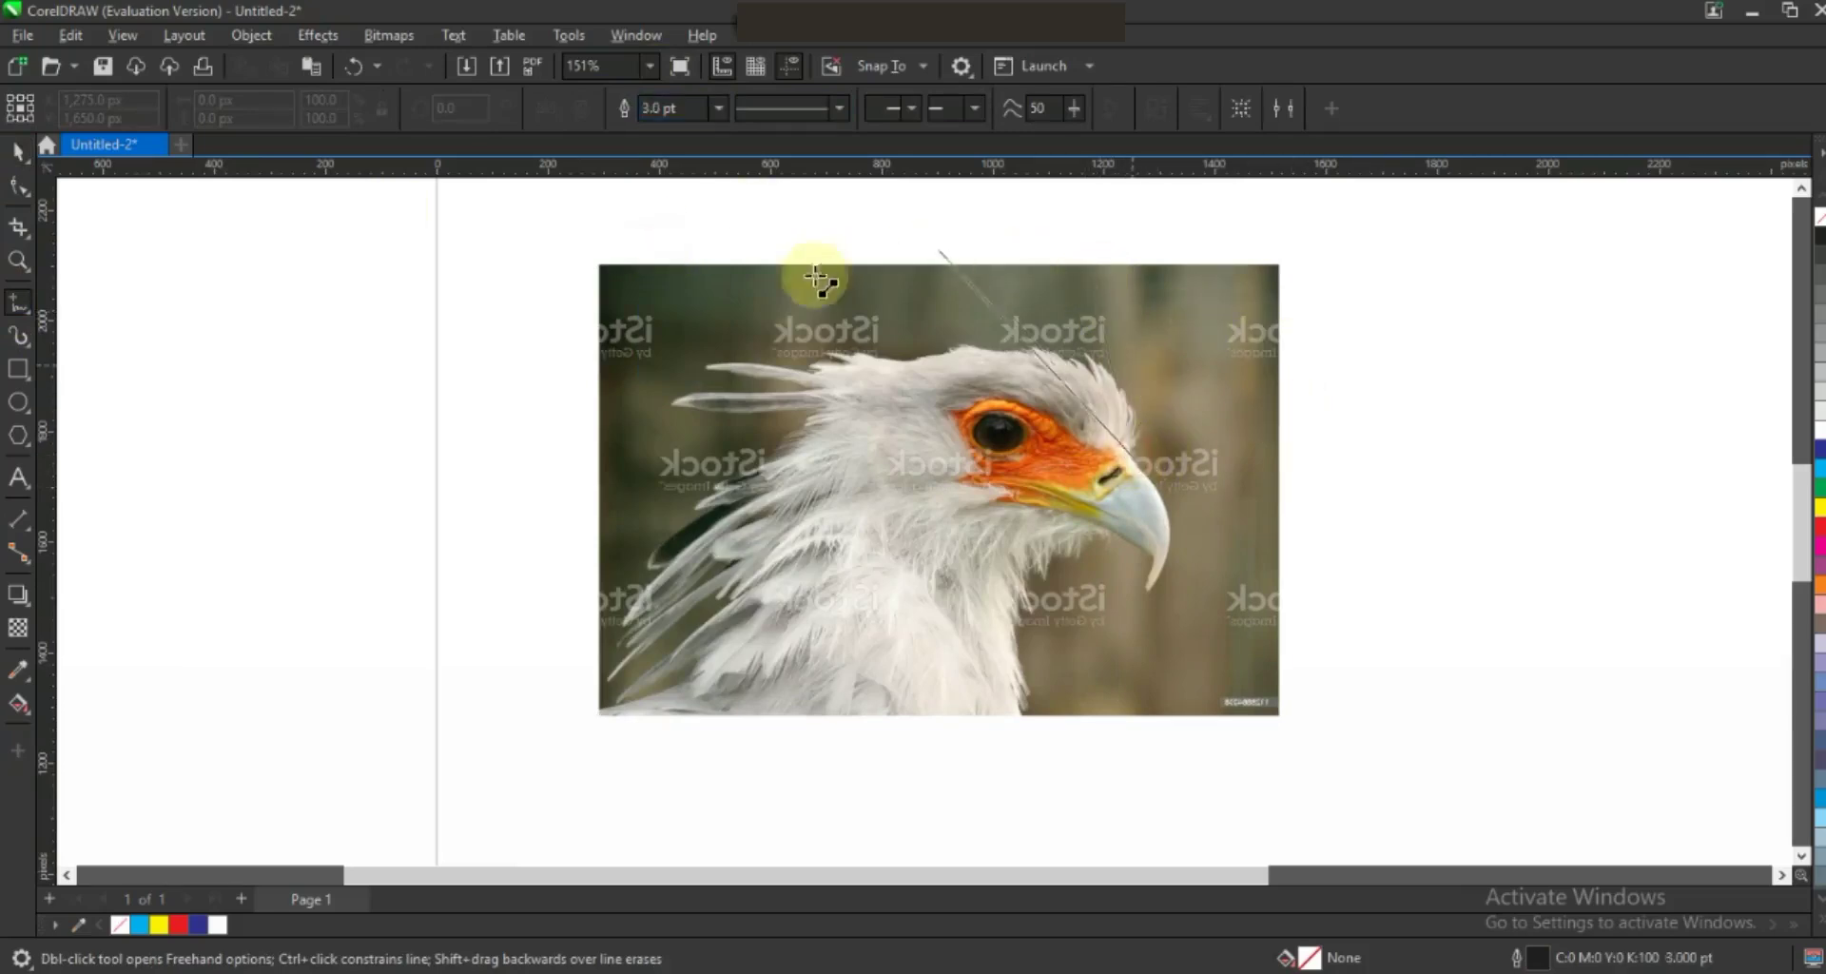
{"action": "left_click", "coordinate": [753, 319]}
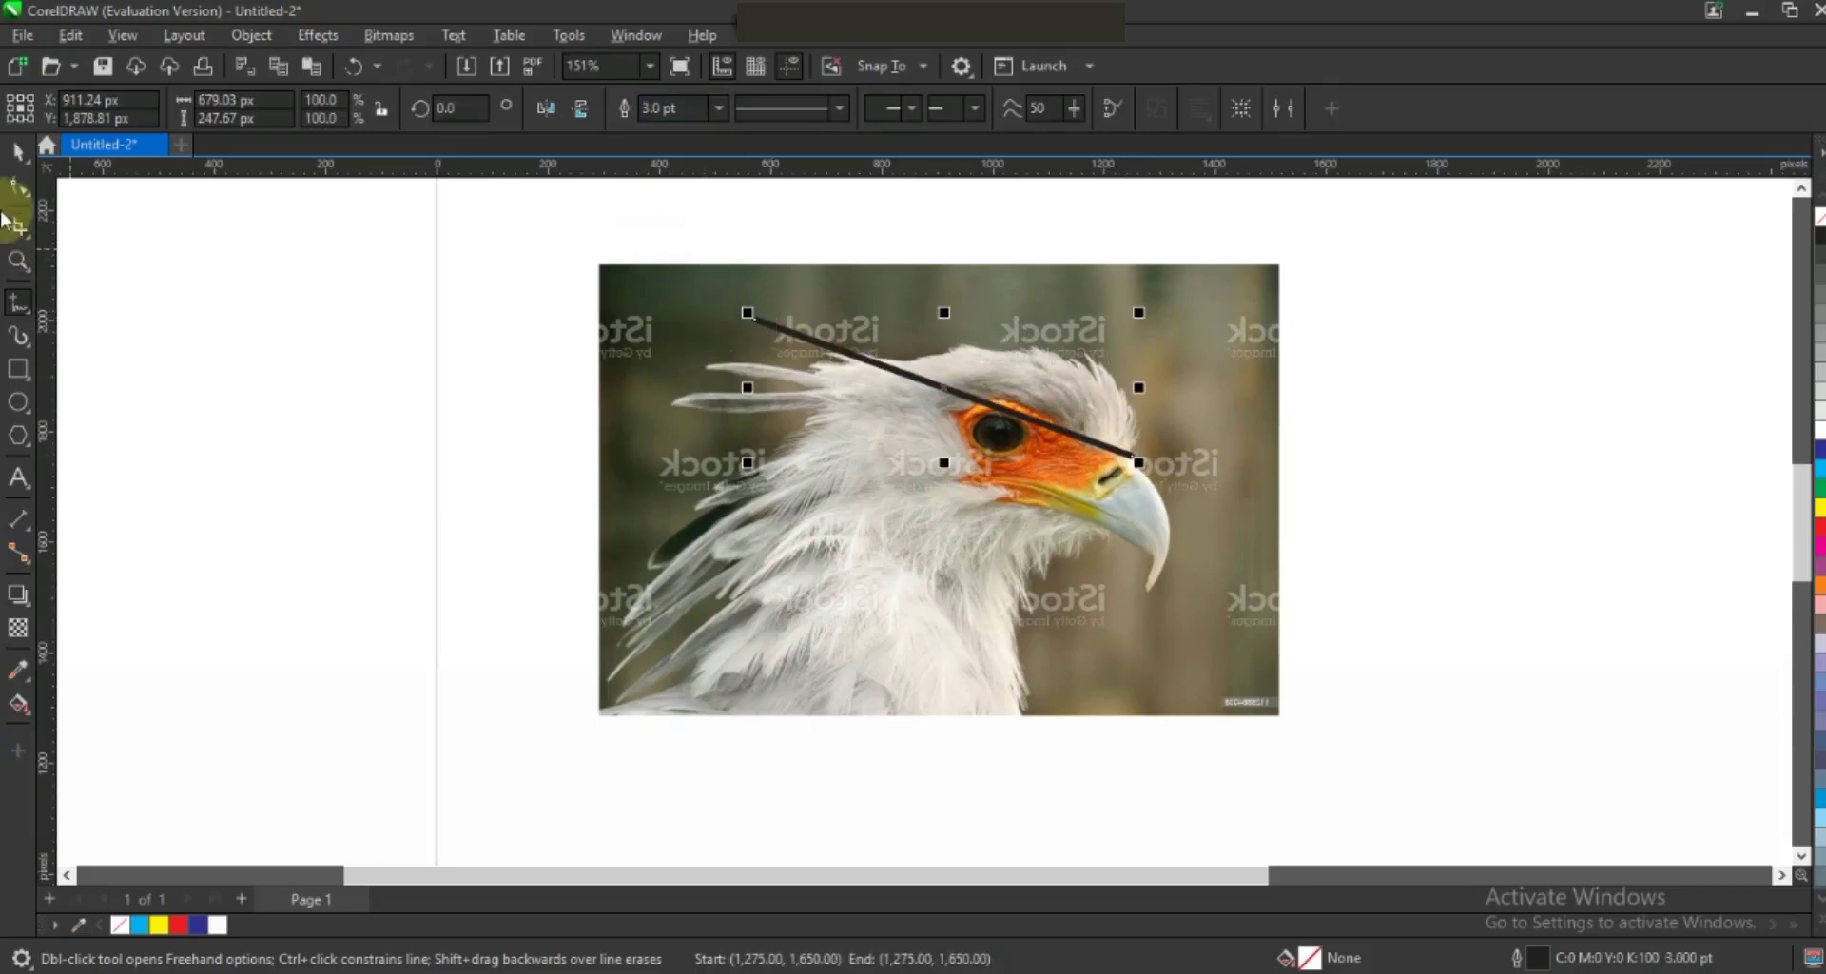
Convert the straight line to a curve and shape it into a smooth arch over the bird's crown.
{"action": "left_click", "coordinate": [16, 188]}
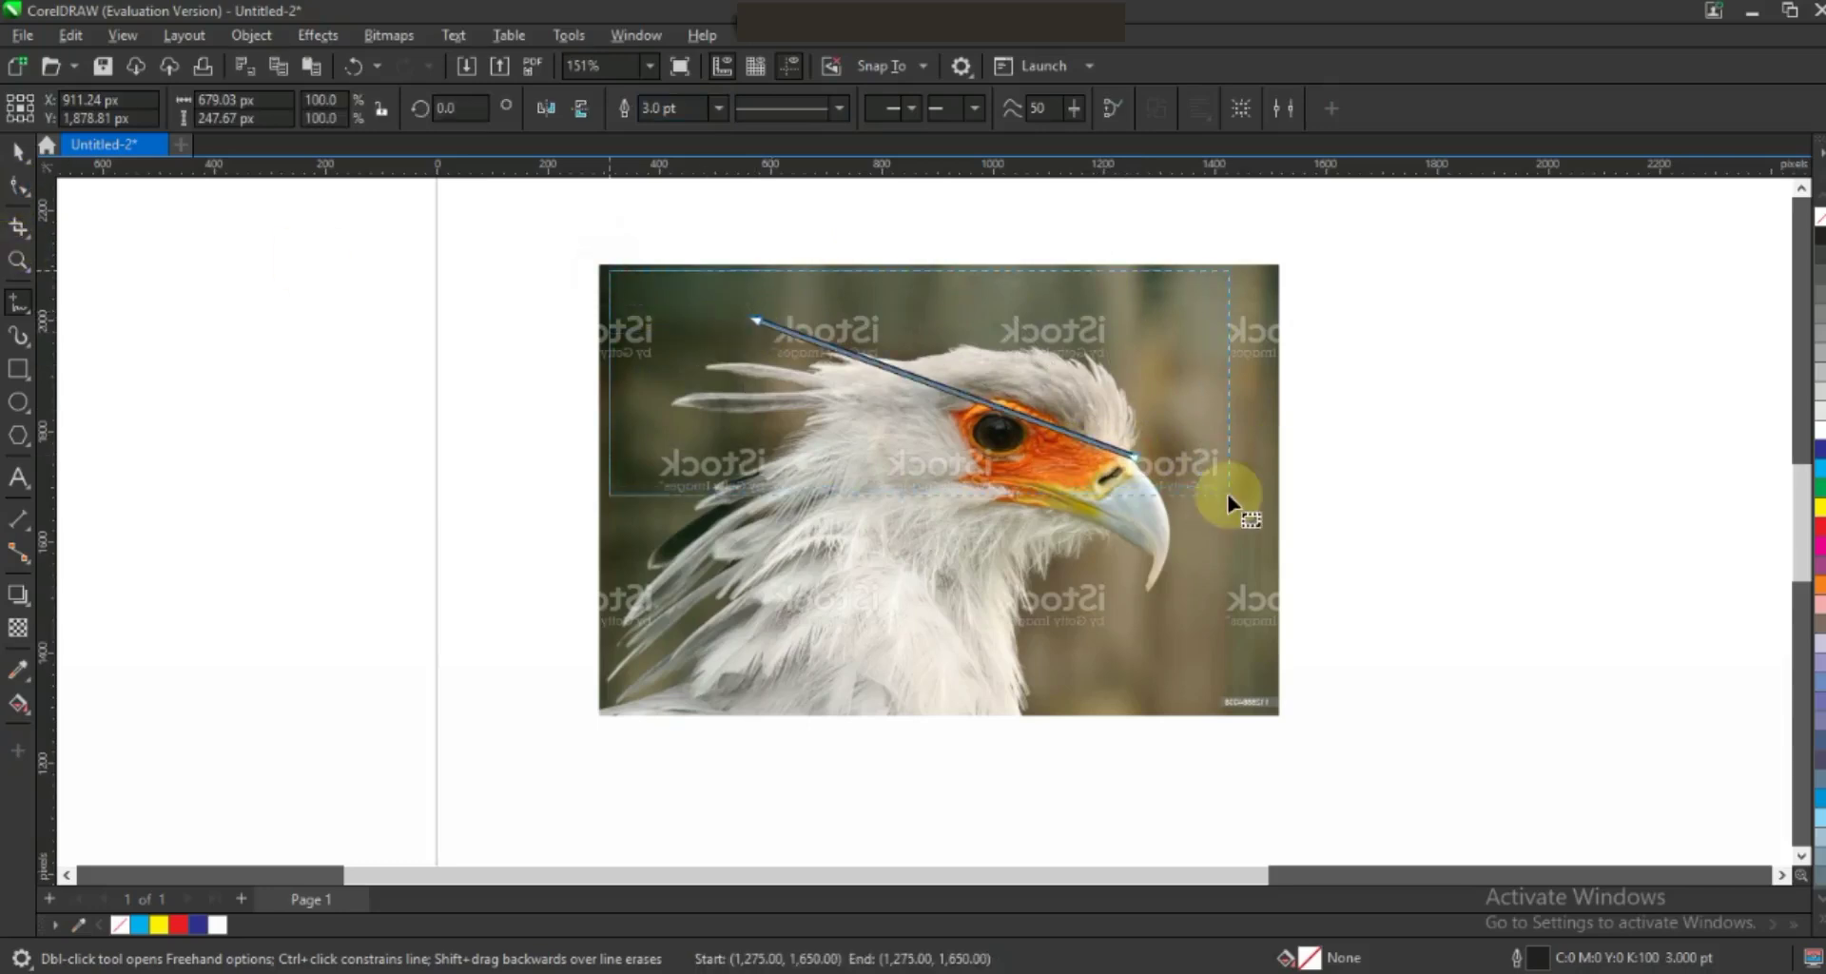
{"action": "left_click", "coordinate": [350, 107]}
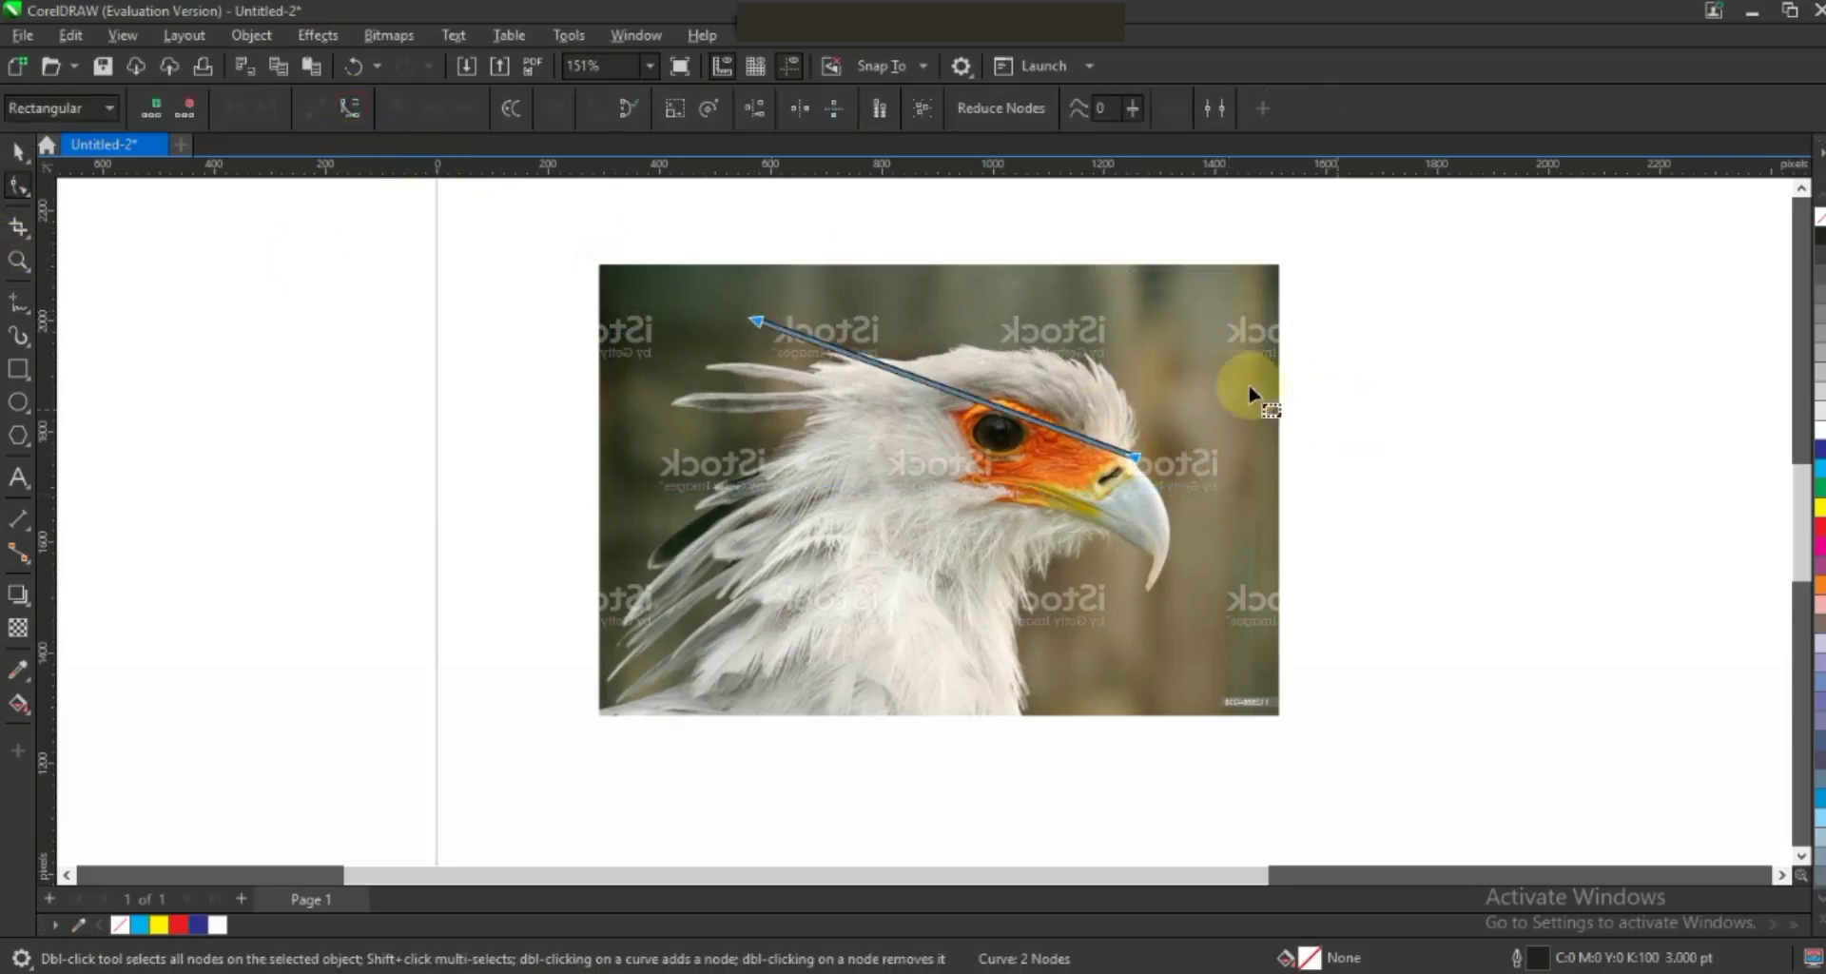
{"action": "left_click_drag", "start_coordinate": [1006, 413], "coordinate": [1053, 333]}
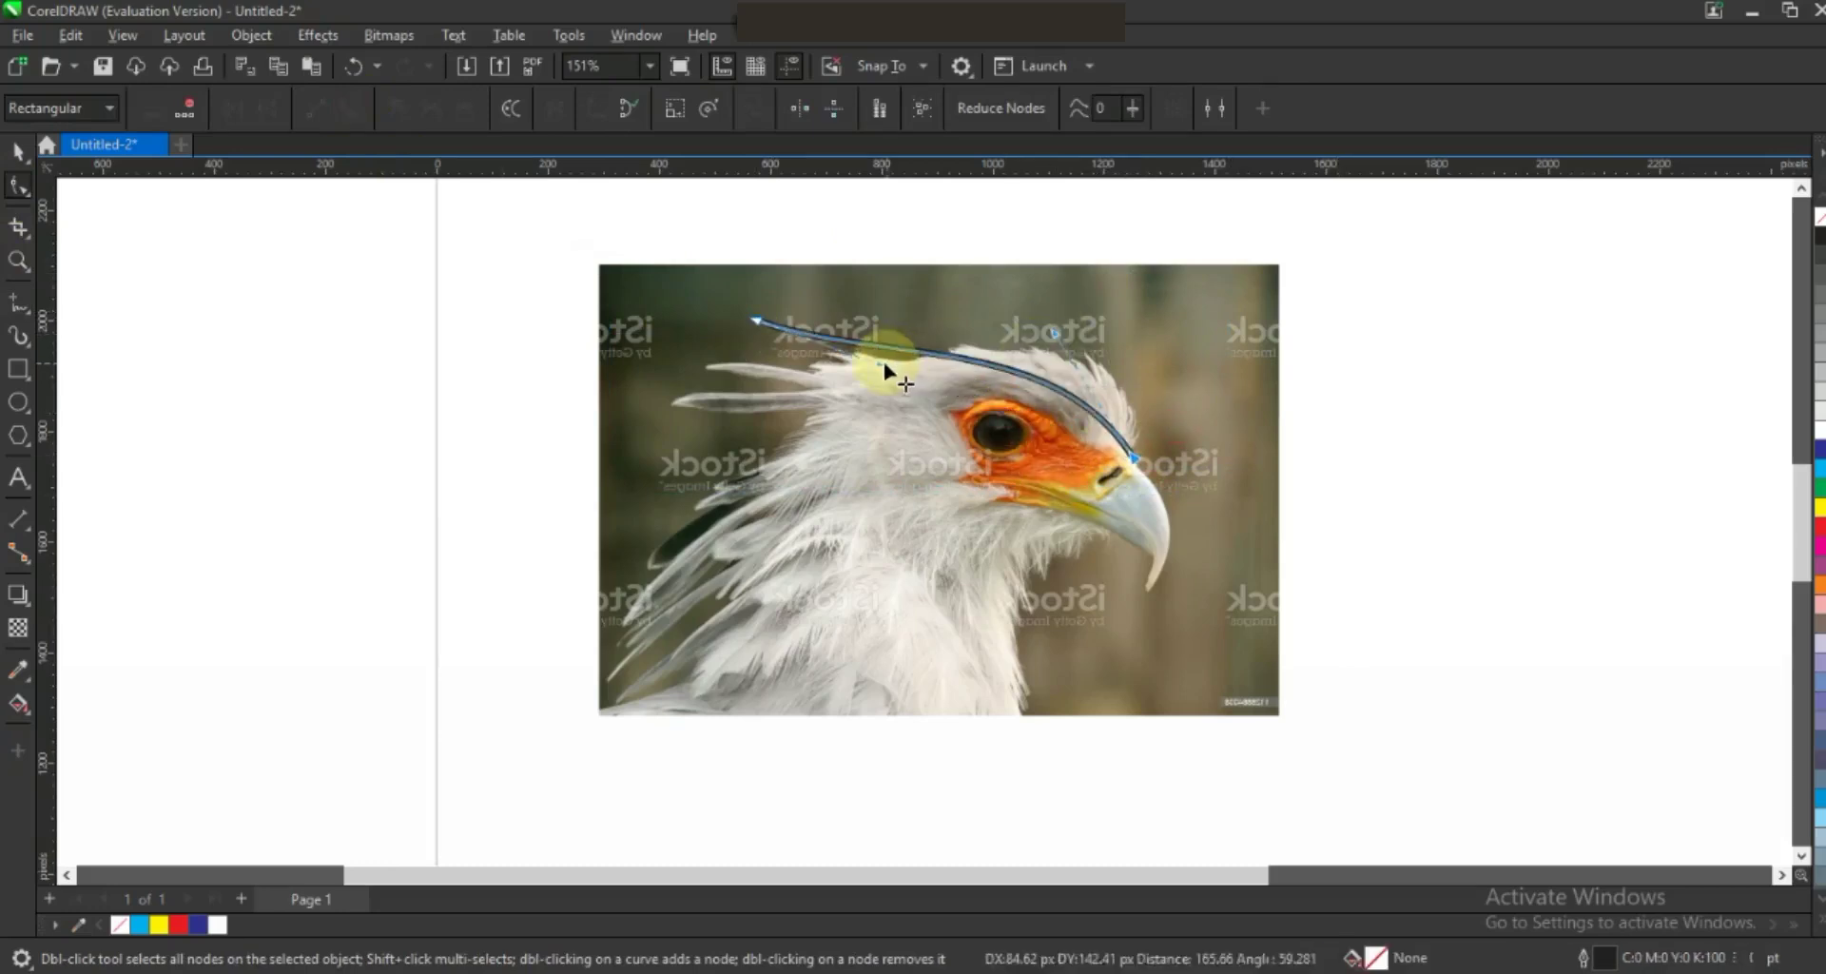
{"action": "left_click_drag", "start_coordinate": [898, 341], "coordinate": [1145, 299]}
{"action": "left_click_drag", "start_coordinate": [911, 301], "coordinate": [897, 286]}
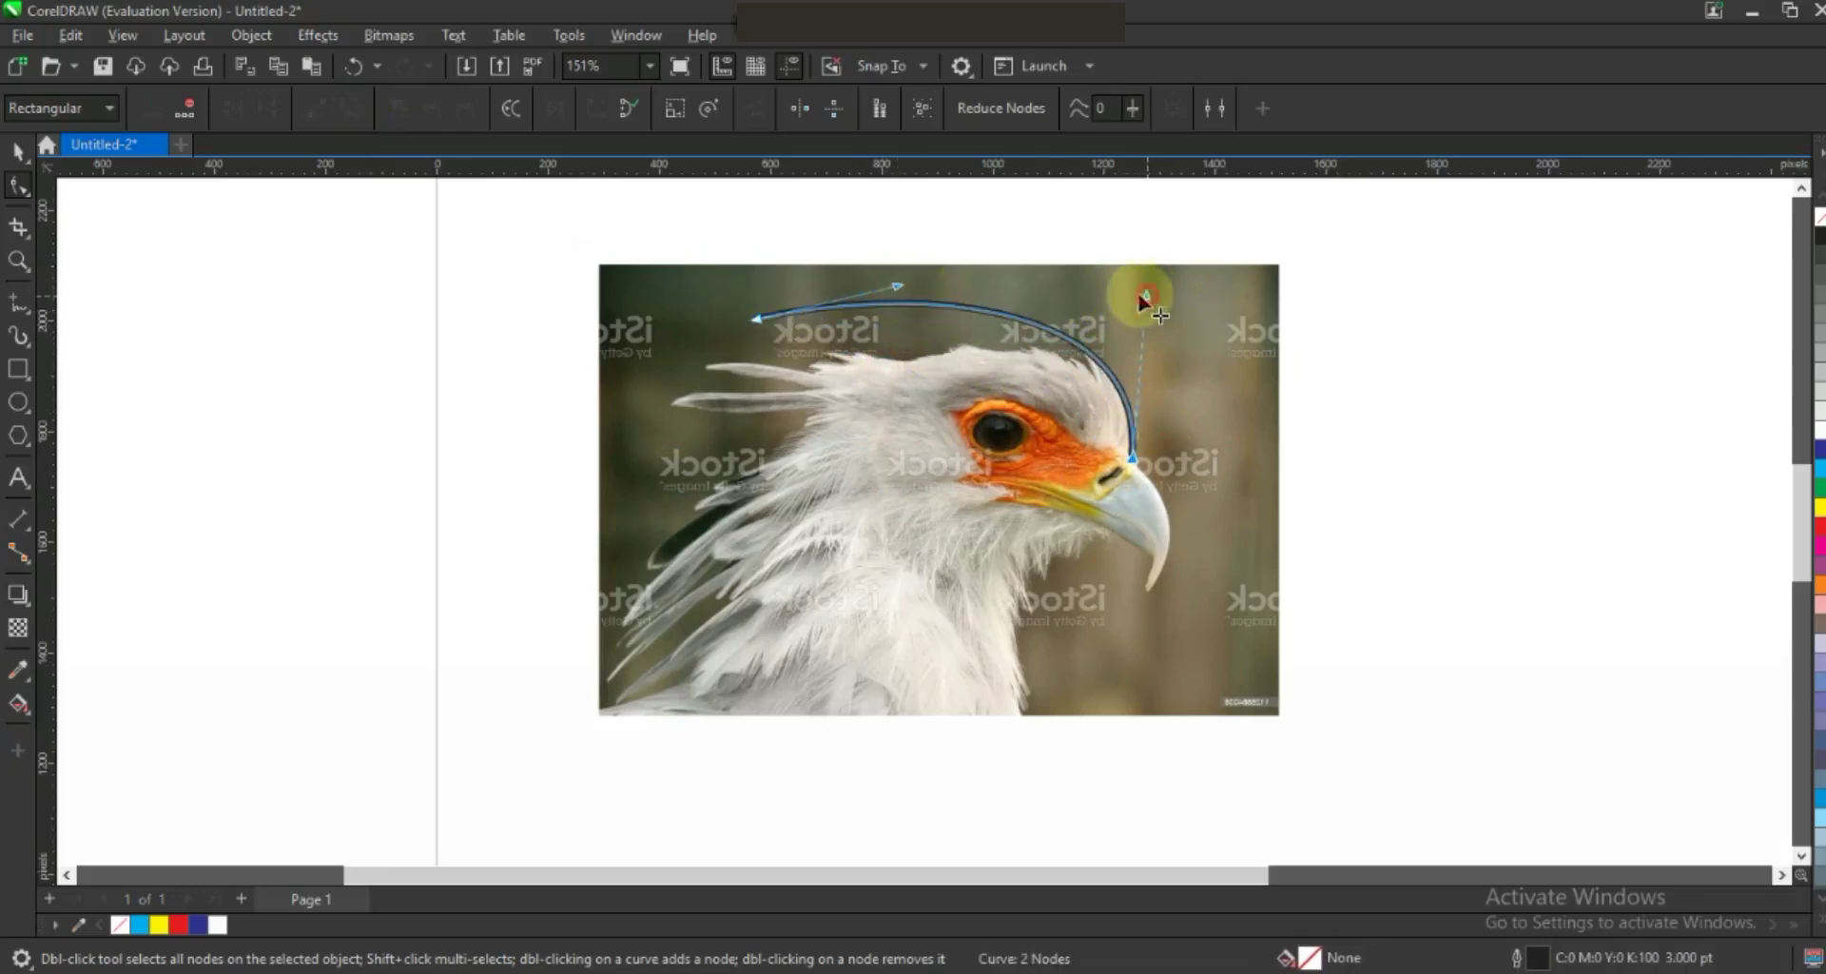
{"action": "left_click_drag", "start_coordinate": [1144, 301], "coordinate": [1128, 299]}
{"action": "left_click_drag", "start_coordinate": [758, 316], "coordinate": [760, 289]}
{"action": "left_click_drag", "start_coordinate": [899, 256], "coordinate": [910, 271]}
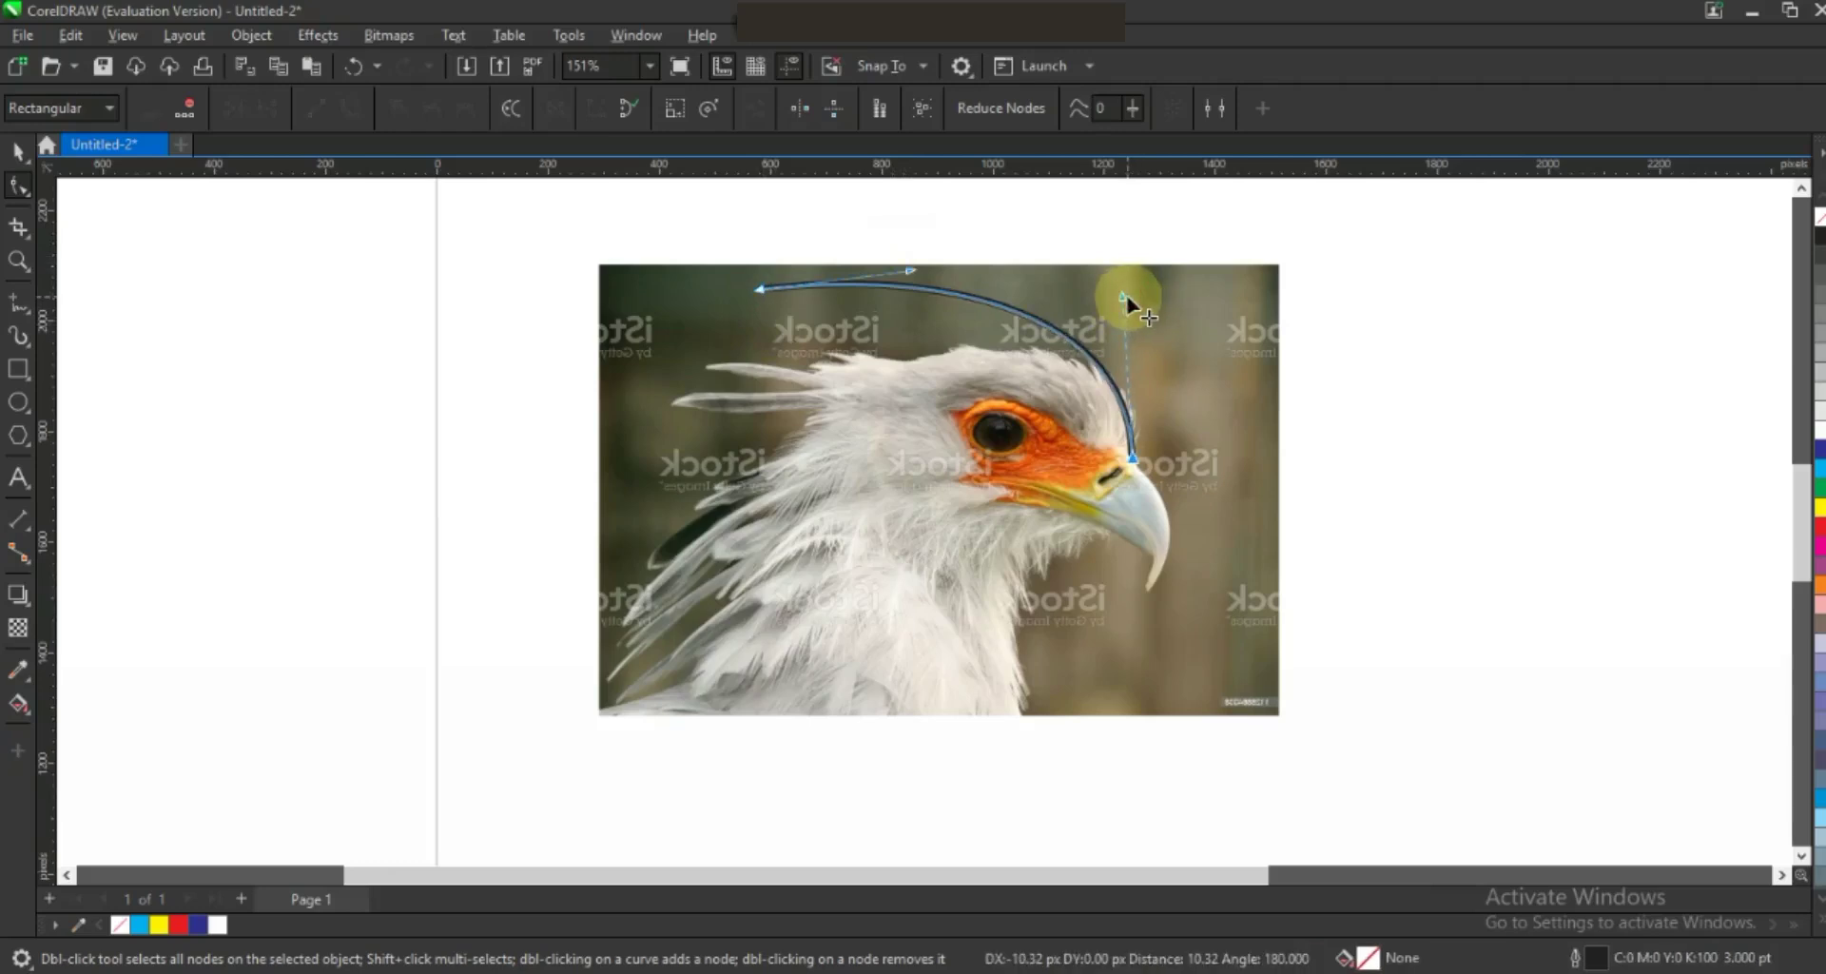
{"action": "left_click_drag", "start_coordinate": [761, 291], "coordinate": [773, 301]}
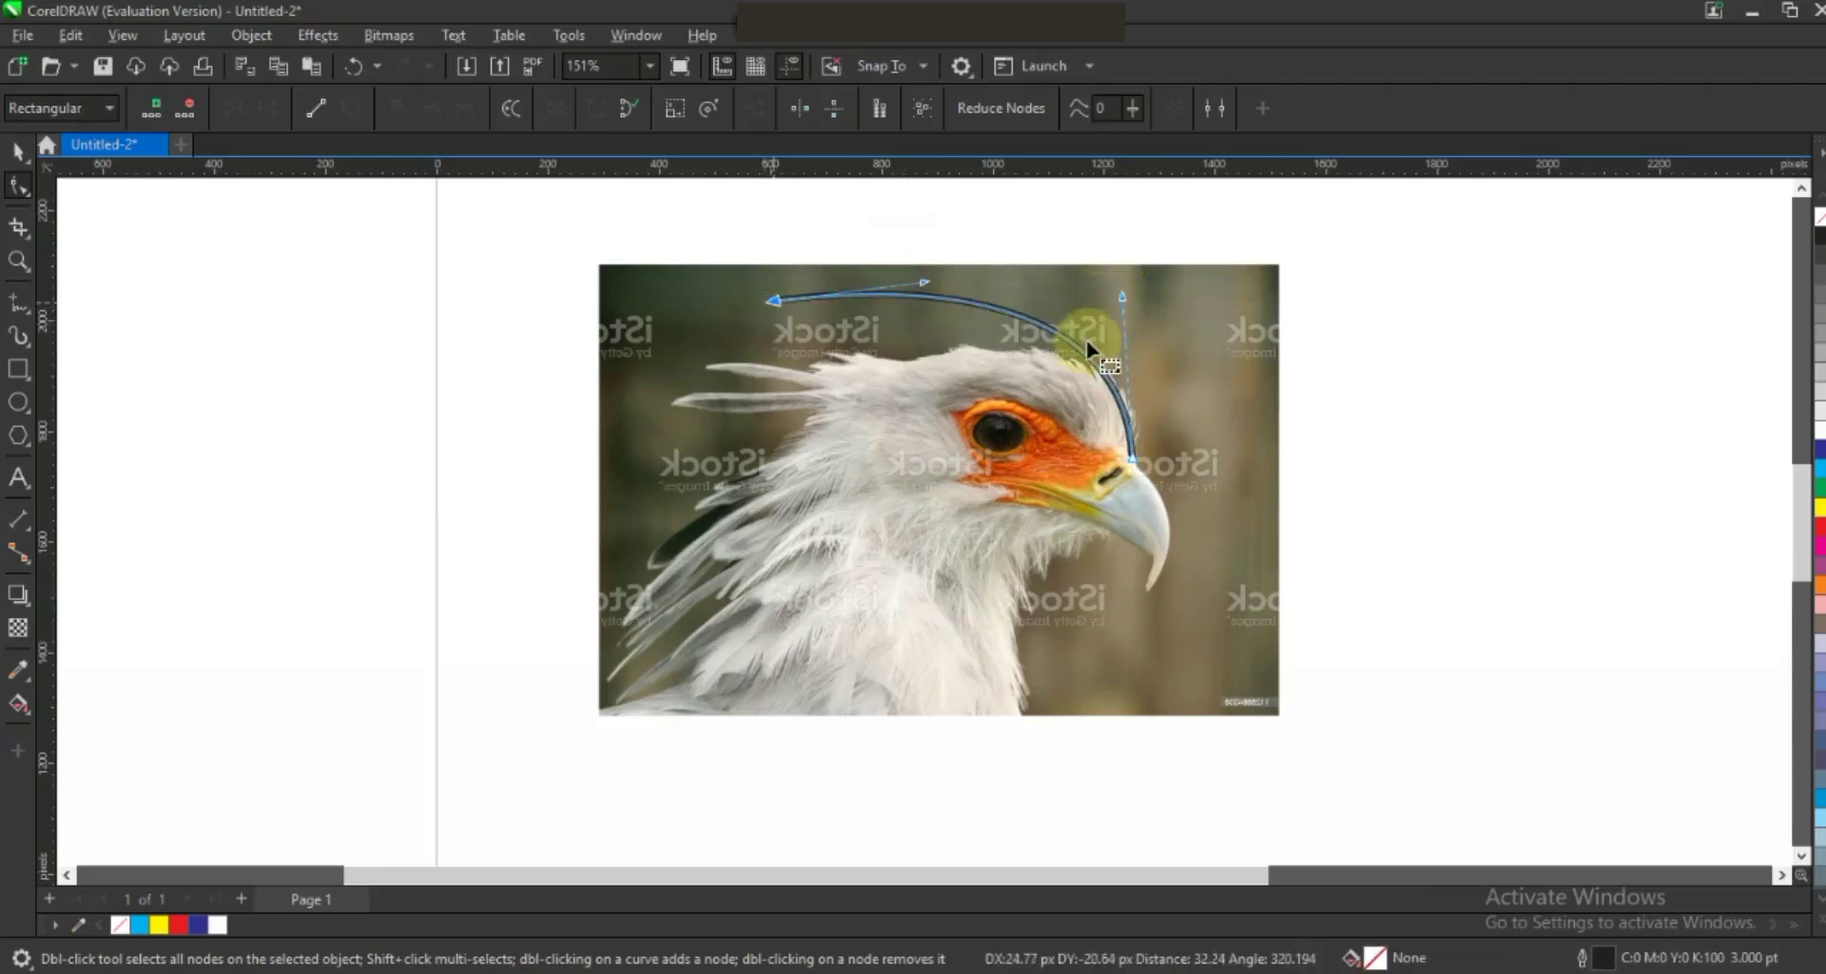
{"action": "left_click_drag", "start_coordinate": [1117, 301], "coordinate": [1110, 299]}
Extend the outline from the beak's base to its tip and bow the new segment outward along the upper beak.
{"action": "left_click", "coordinate": [19, 304]}
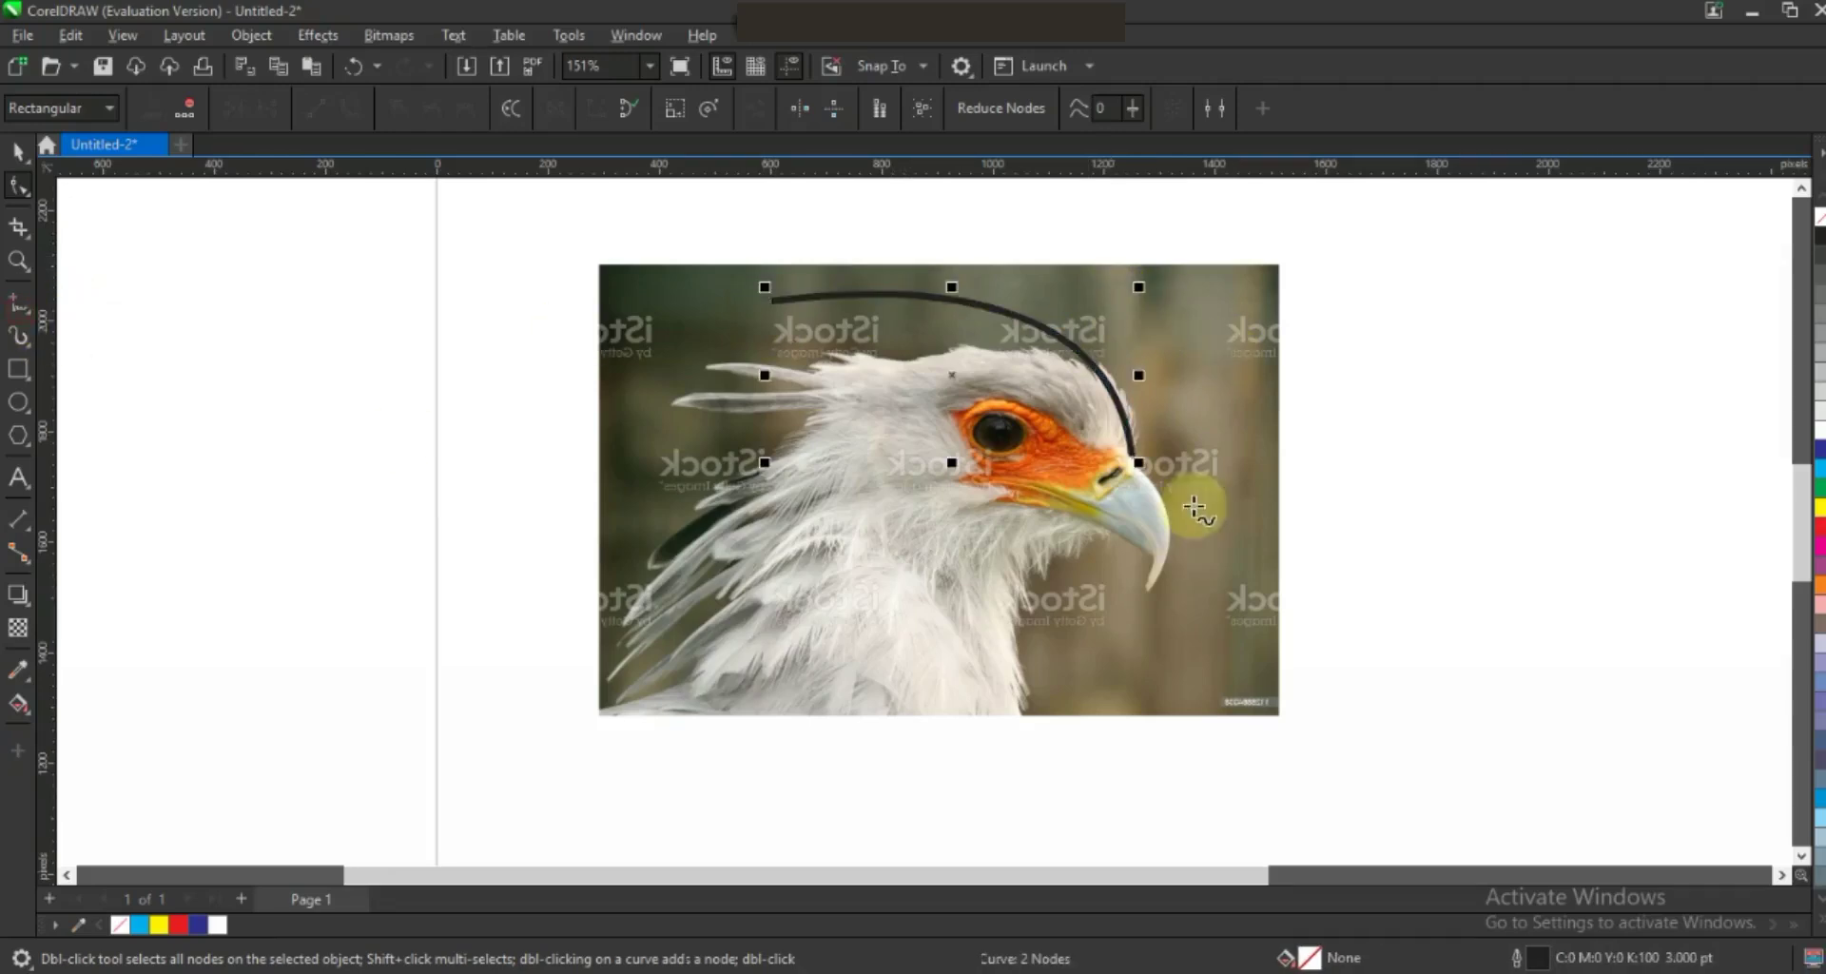
{"action": "left_click", "coordinate": [1139, 463]}
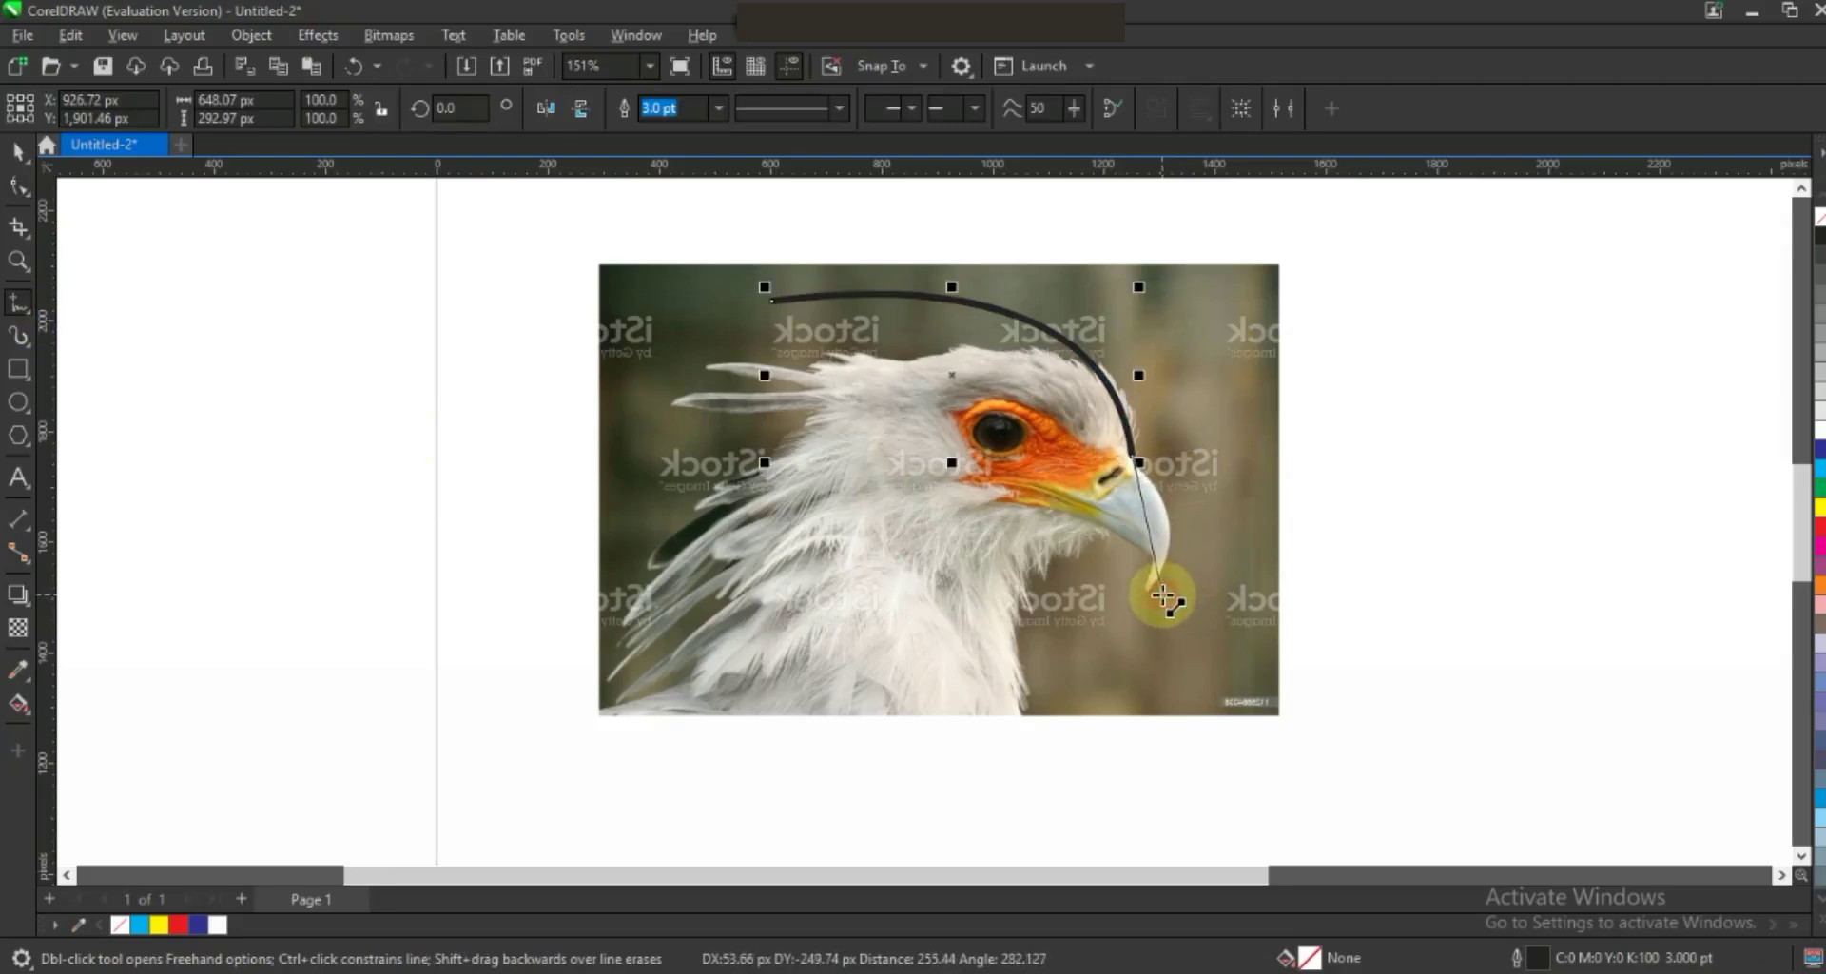
{"action": "left_click", "coordinate": [1162, 596]}
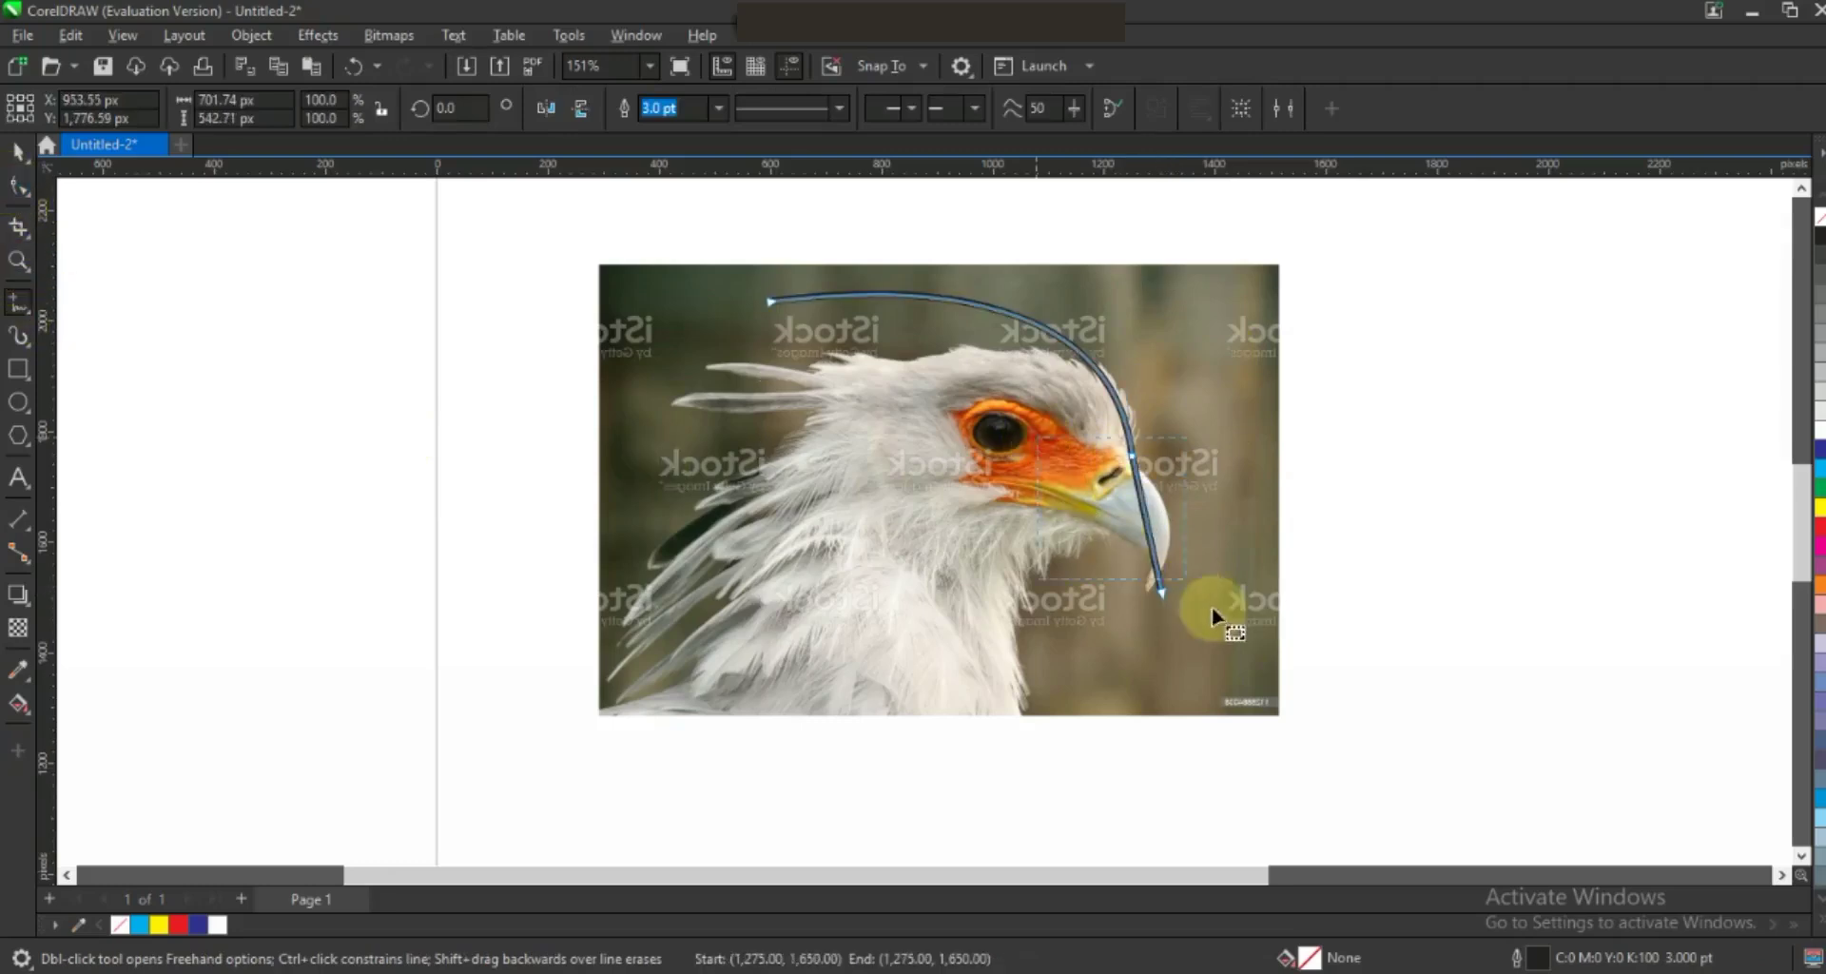
{"action": "key", "text": "F10"}
{"action": "left_click", "coordinate": [1153, 531]}
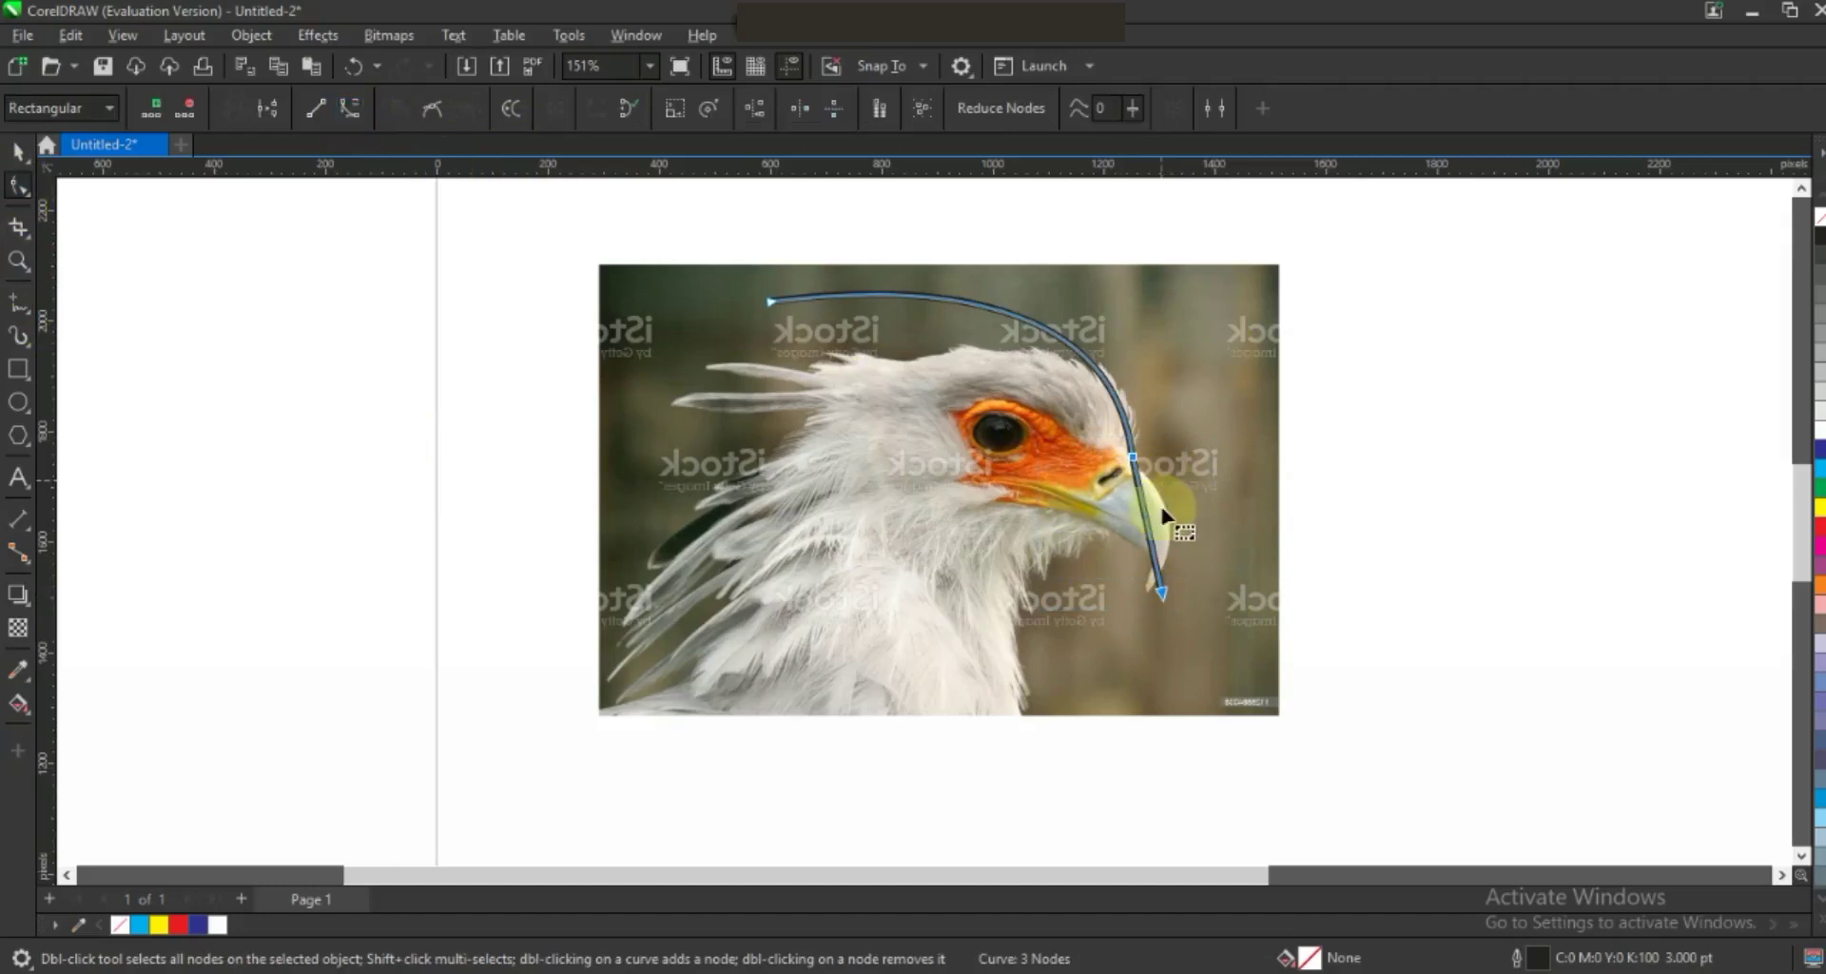
{"action": "left_click_drag", "start_coordinate": [1148, 528], "coordinate": [1172, 529]}
Add a straight segment from the beak tip to the front base of the bird's neck.
{"action": "left_click", "coordinate": [19, 301]}
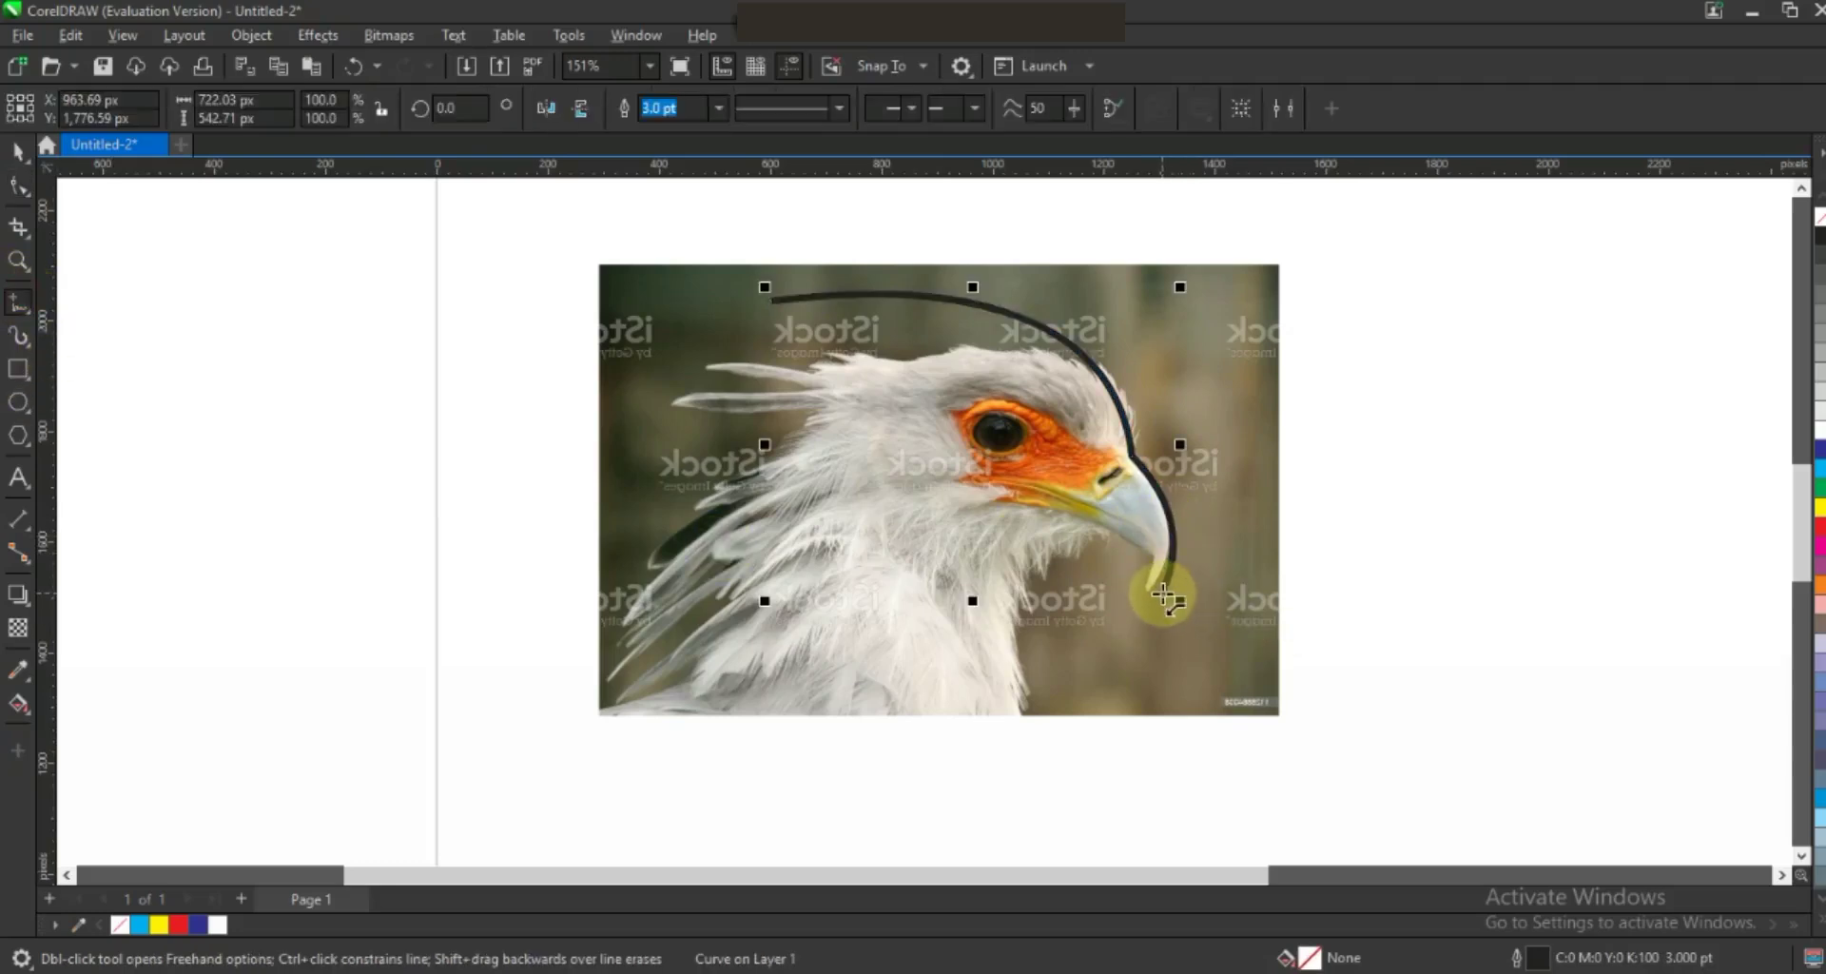
{"action": "left_click", "coordinate": [1164, 594]}
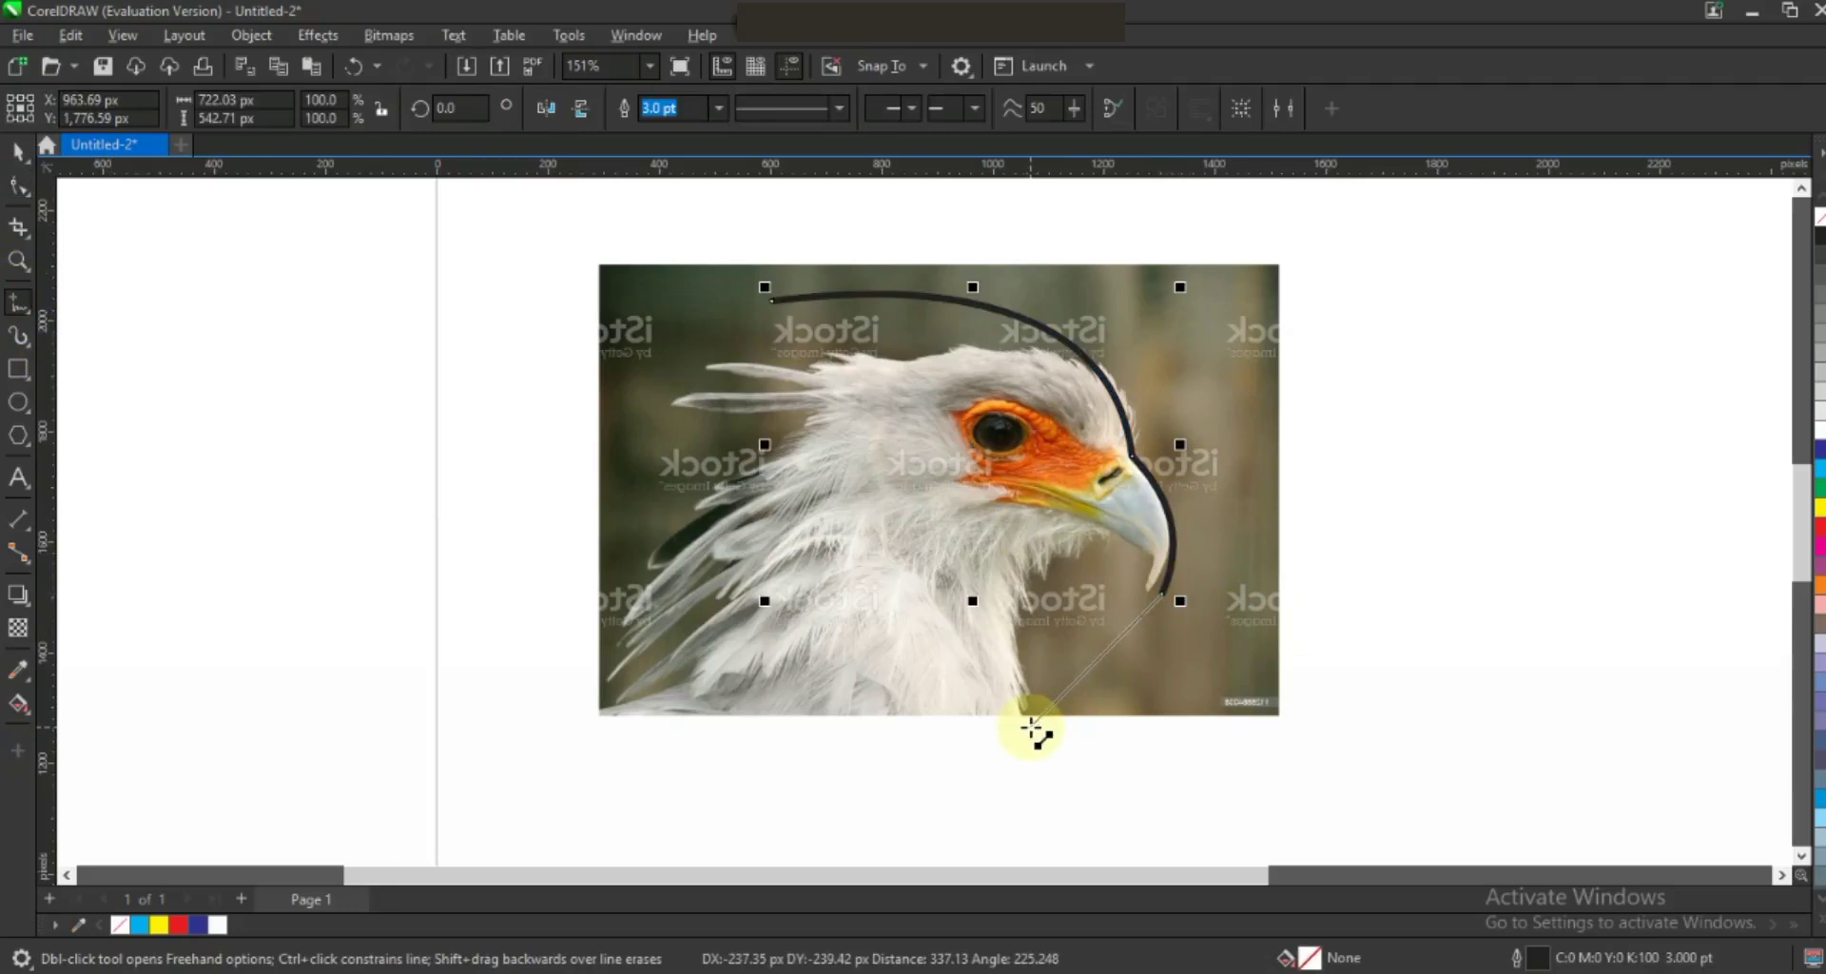
{"action": "left_click", "coordinate": [1031, 729]}
Convert the neck segment to a curve and shape it into a deep arc under the beak and down the throat.
{"action": "left_click", "coordinate": [18, 185]}
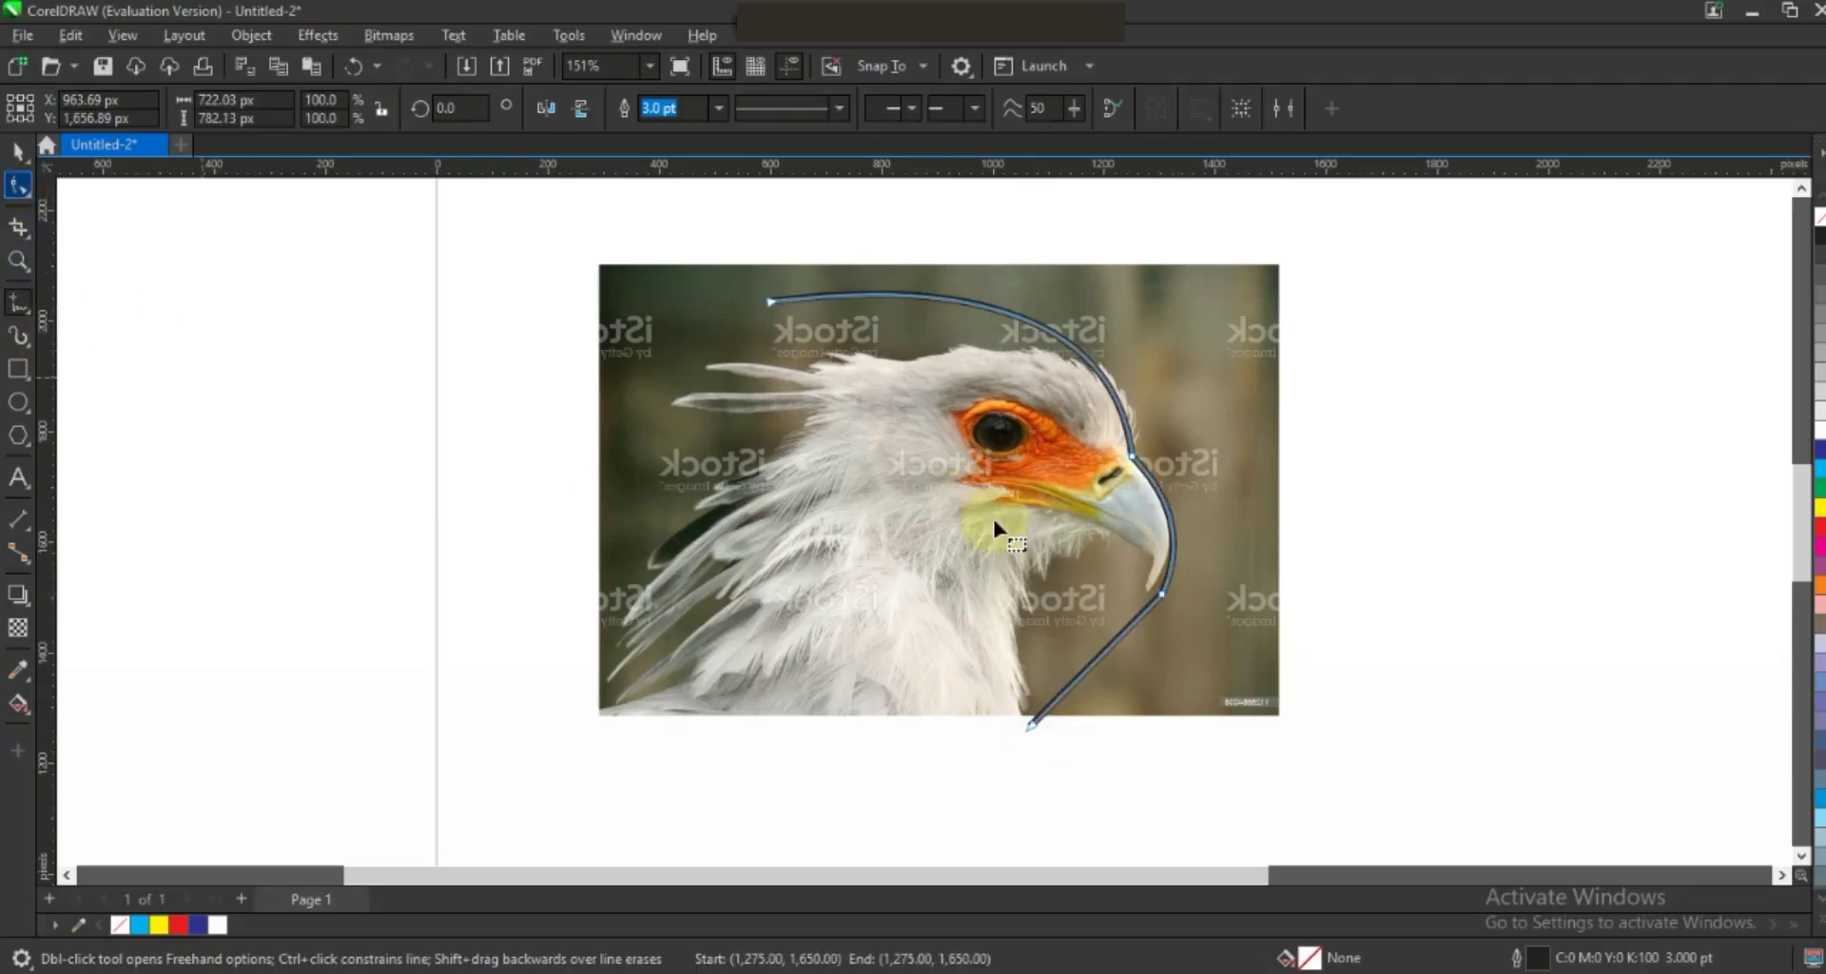
{"action": "left_click_drag", "start_coordinate": [1153, 737], "coordinate": [965, 656]}
{"action": "left_click", "coordinate": [350, 112]}
{"action": "left_click", "coordinate": [1166, 631]}
{"action": "left_click", "coordinate": [1161, 601]}
{"action": "left_click_drag", "start_coordinate": [1129, 632], "coordinate": [932, 533]}
{"action": "left_click_drag", "start_coordinate": [1122, 521], "coordinate": [1119, 469]}
{"action": "left_click_drag", "start_coordinate": [930, 538], "coordinate": [891, 538]}
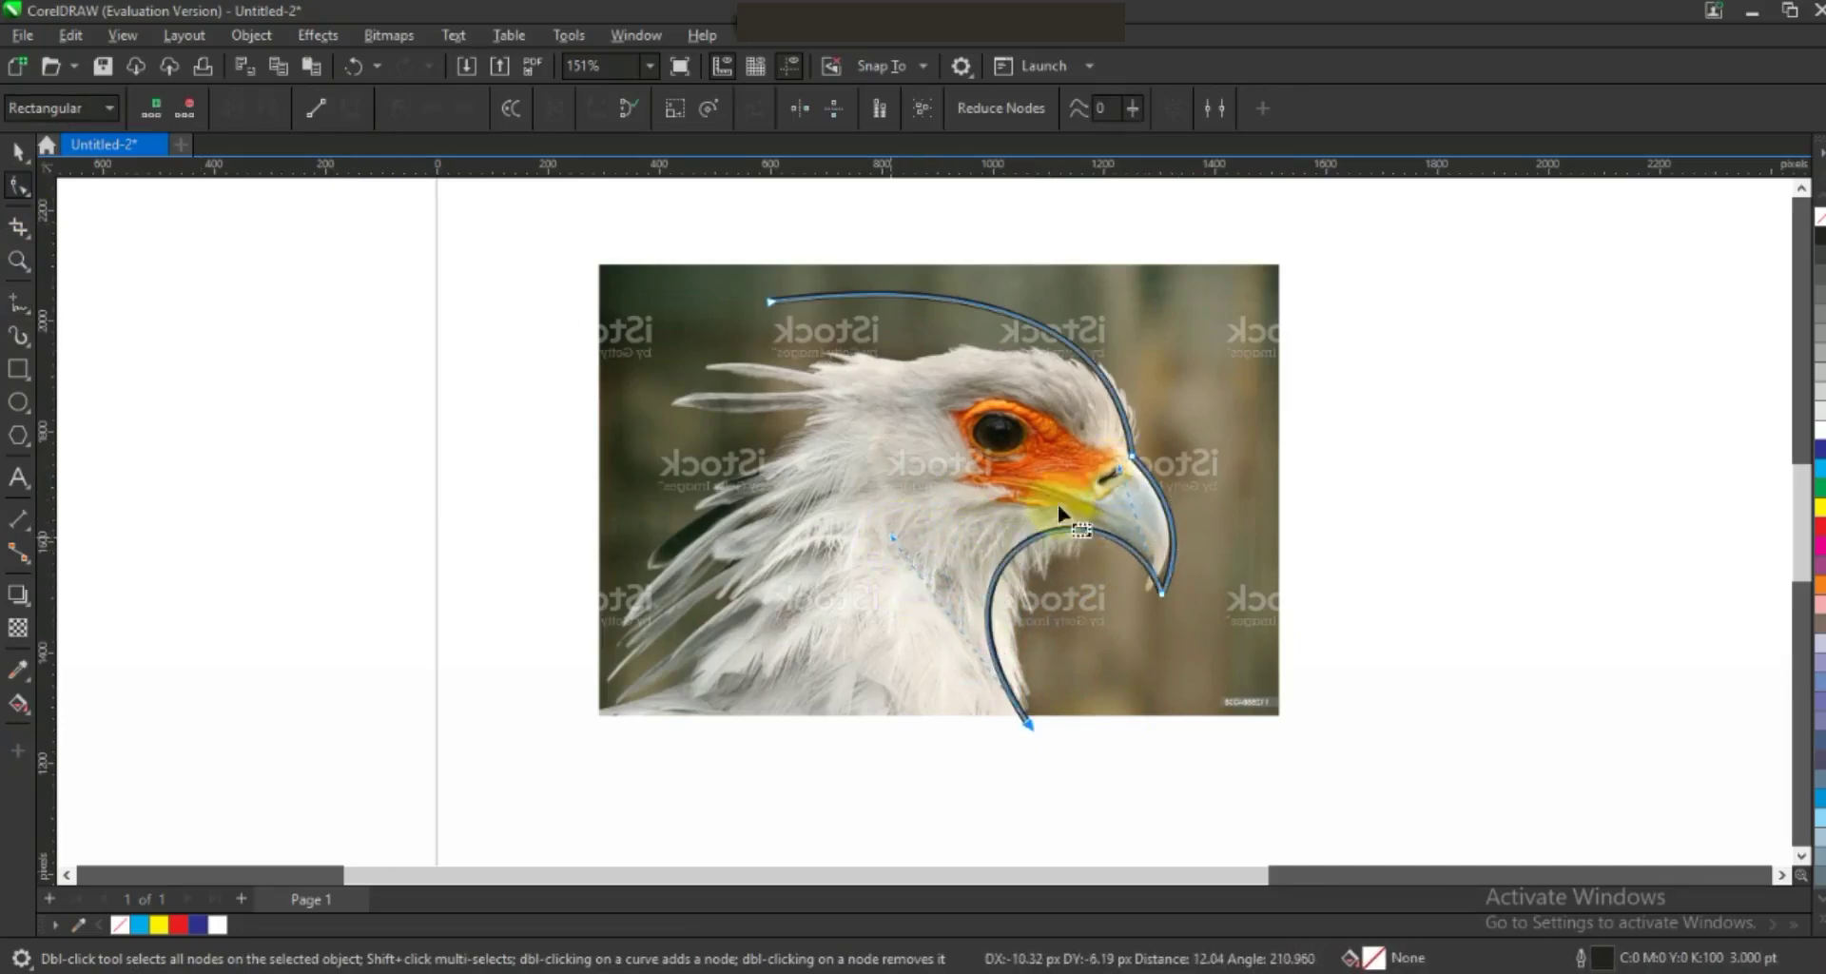
{"action": "left_click_drag", "start_coordinate": [1120, 469], "coordinate": [1118, 465]}
{"action": "left_click", "coordinate": [889, 538]}
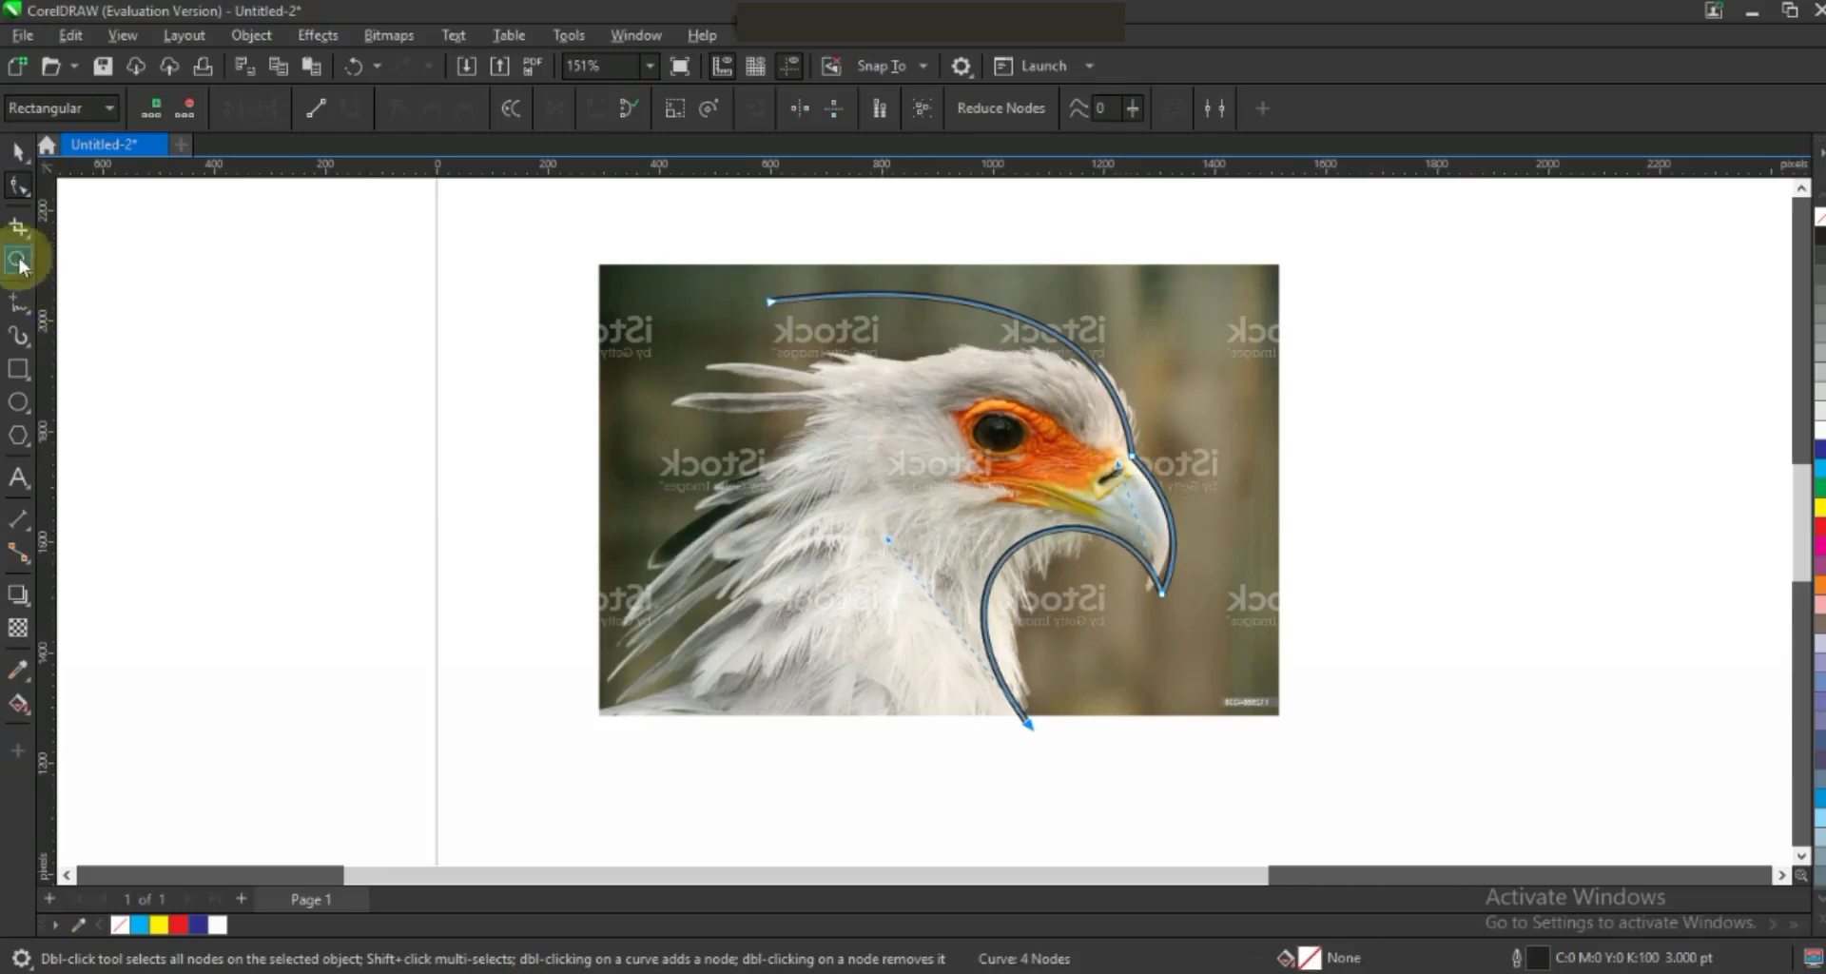
Continue the outline from its crest end with two straight segments, back toward the head and down behind it.
{"action": "left_click", "coordinate": [18, 303]}
{"action": "left_click", "coordinate": [773, 301]}
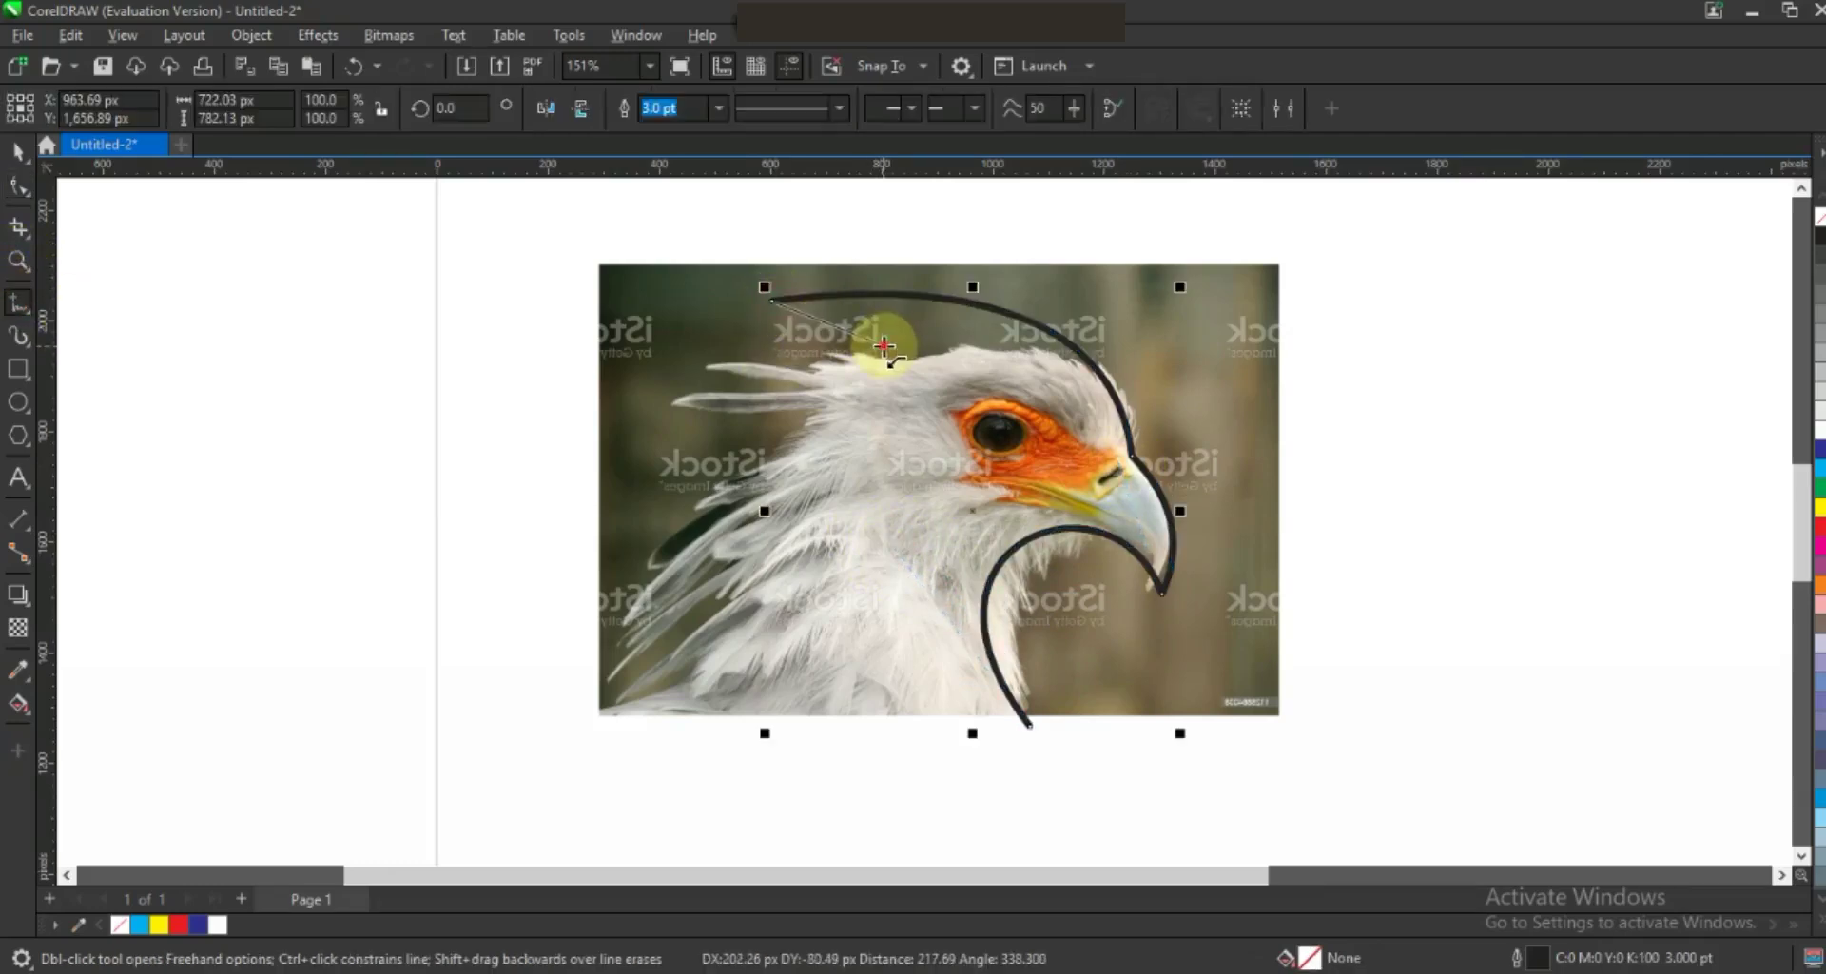
{"action": "left_click", "coordinate": [884, 345]}
{"action": "left_click", "coordinate": [721, 448]}
Convert the two crest segments to curves and bend the rear one into an arc down the back of the head.
{"action": "left_click", "coordinate": [18, 185]}
{"action": "left_click_drag", "start_coordinate": [590, 273], "coordinate": [889, 473]}
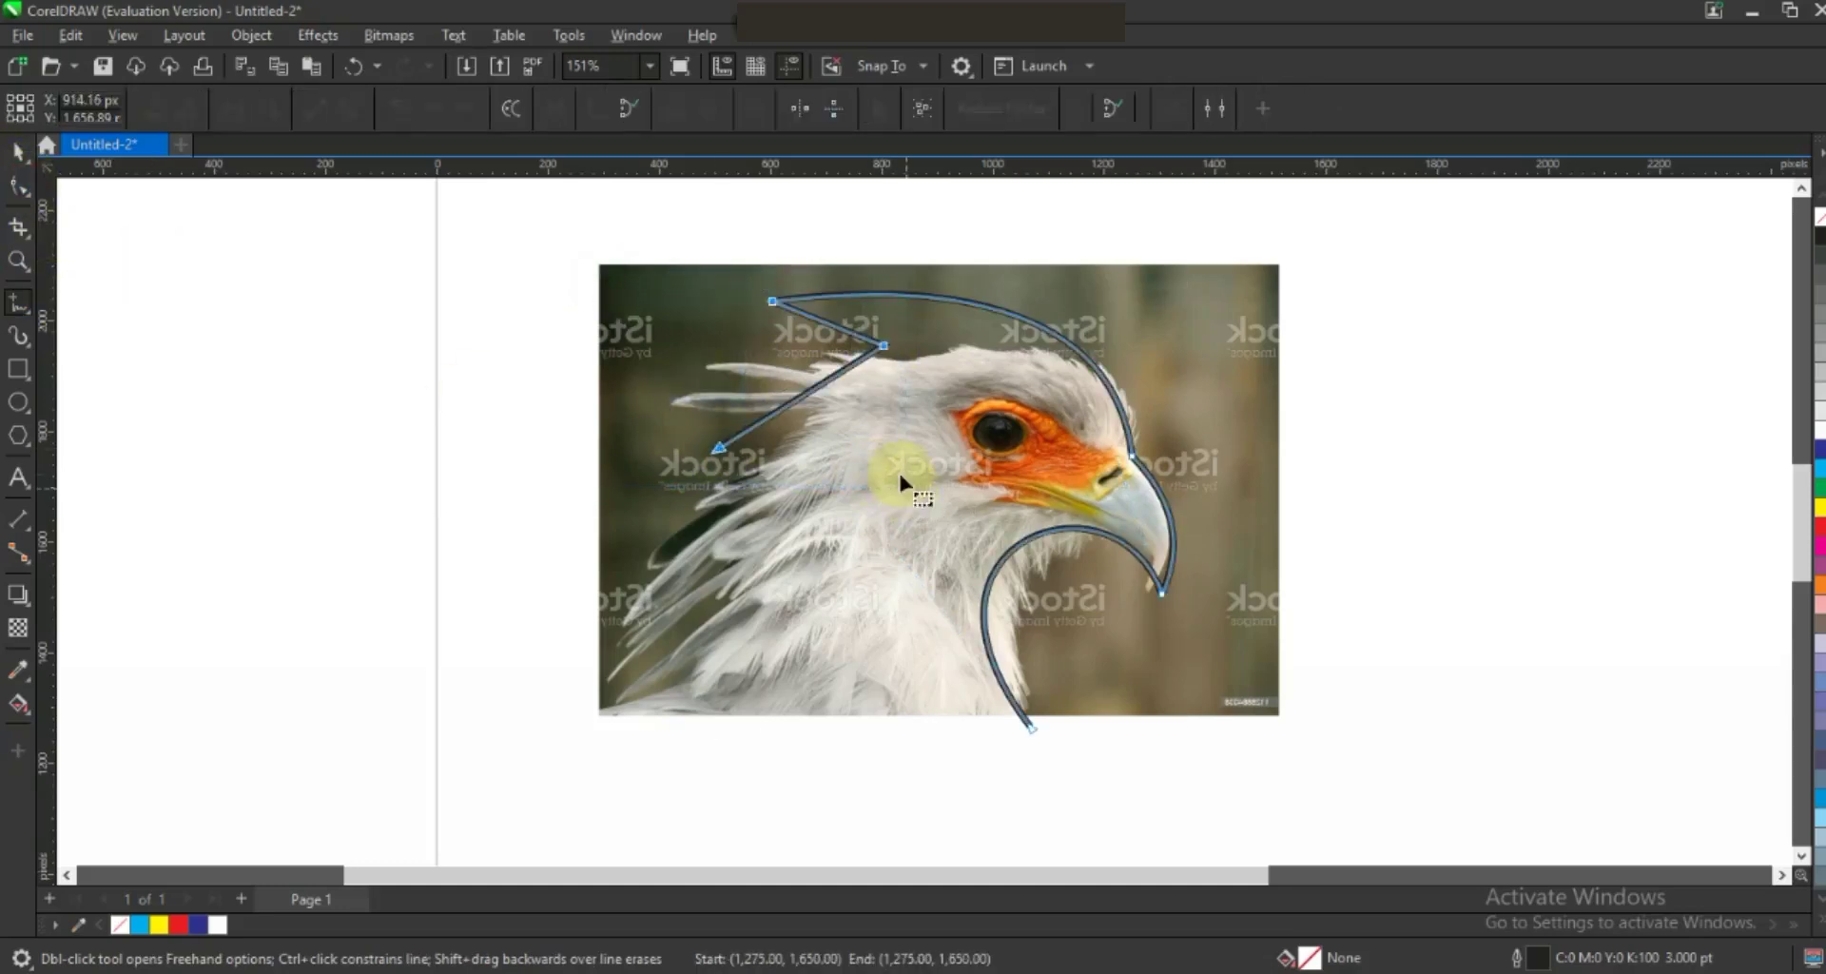
{"action": "left_click", "coordinate": [827, 321]}
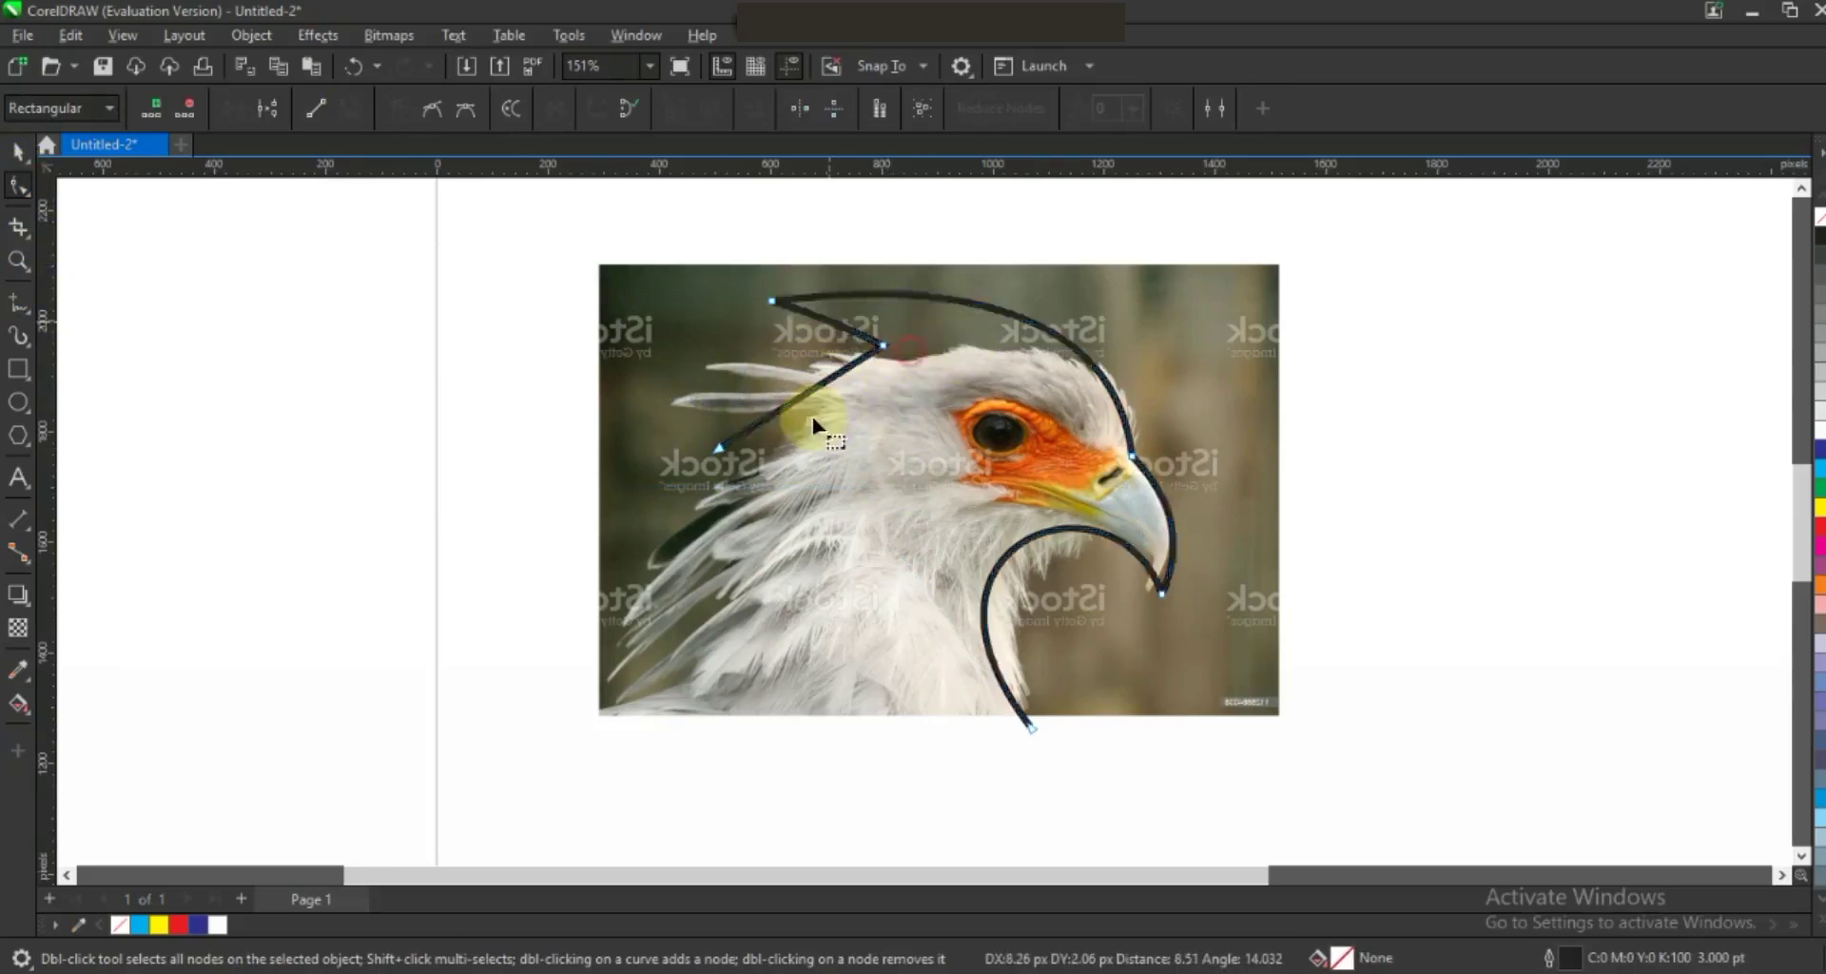
{"action": "left_click", "coordinate": [831, 373]}
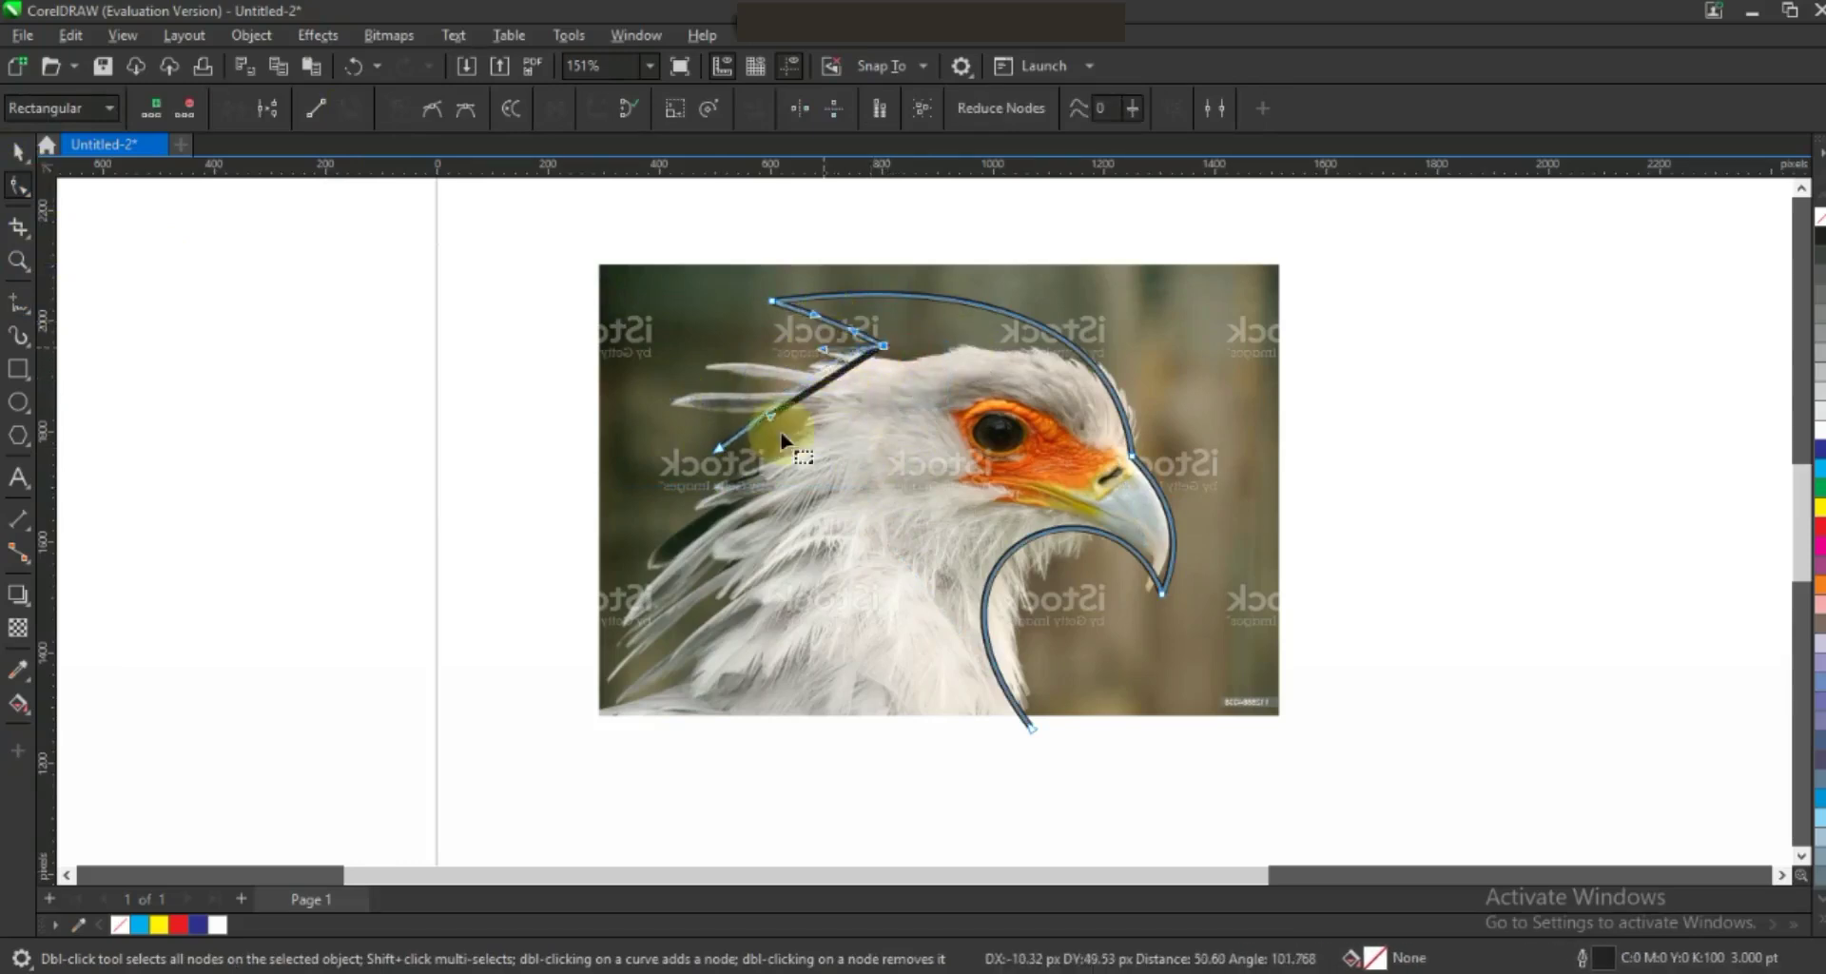
{"action": "left_click_drag", "start_coordinate": [772, 415], "coordinate": [734, 379]}
{"action": "left_click", "coordinate": [816, 318]}
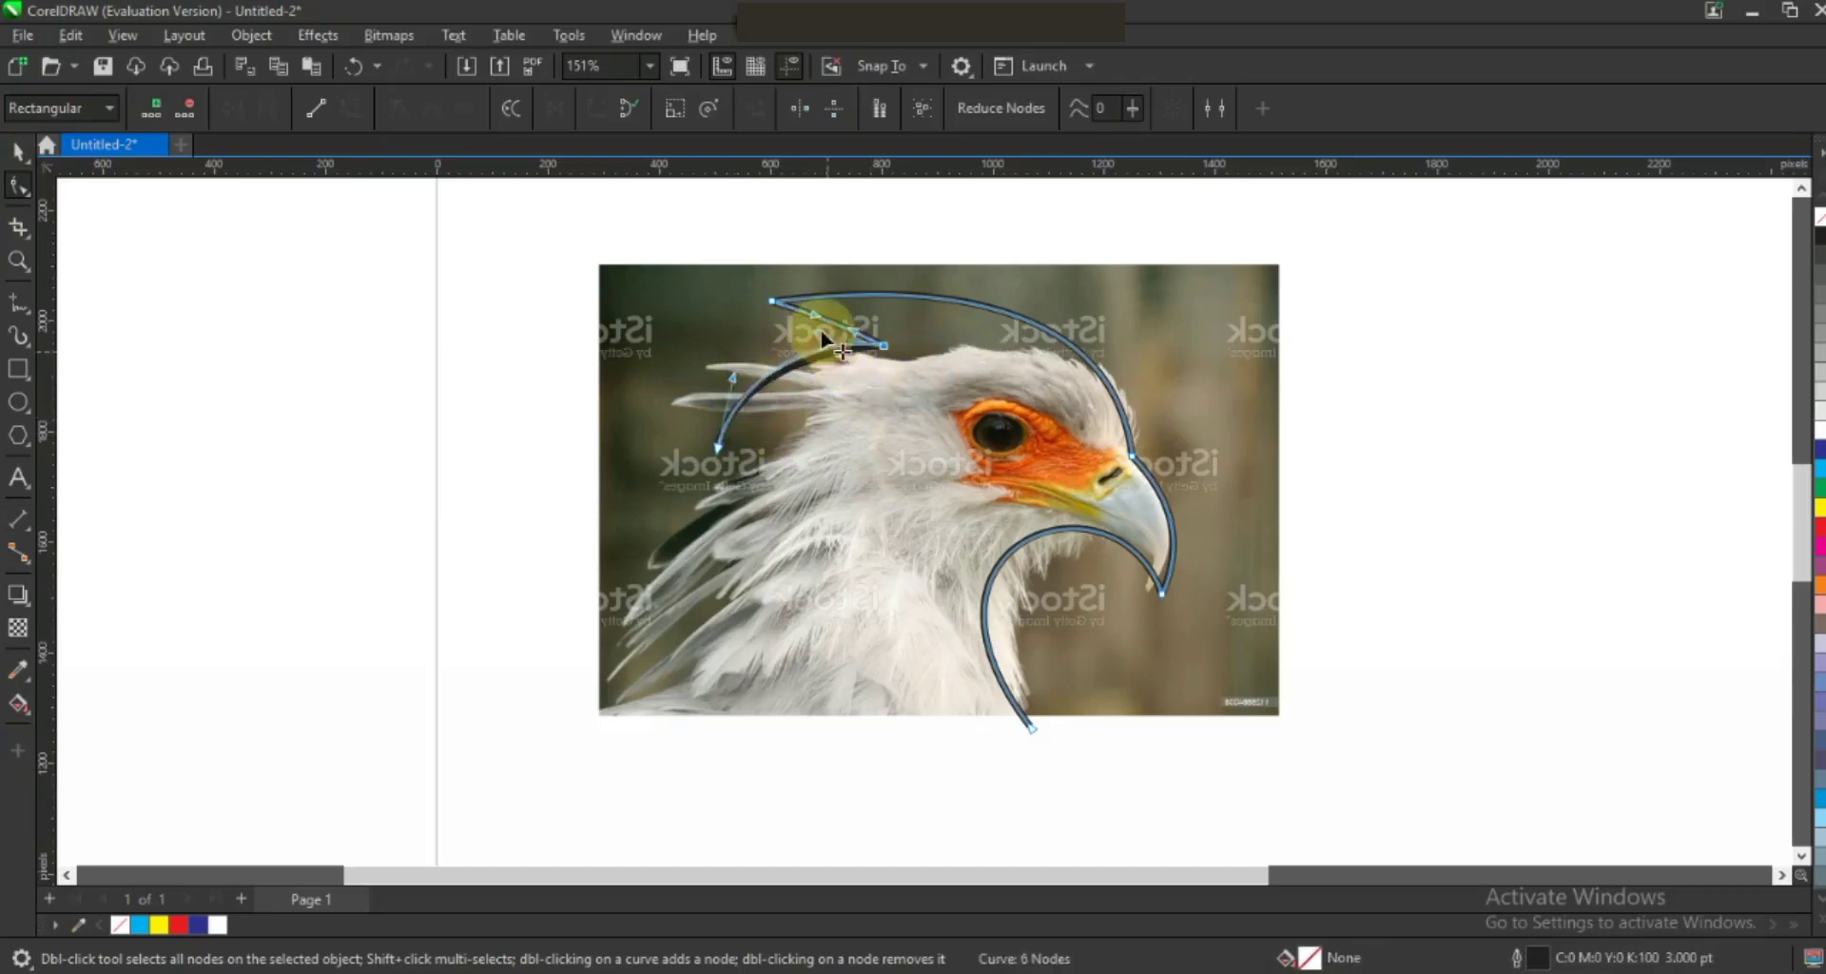
{"action": "left_click", "coordinate": [715, 446]}
{"action": "left_click_drag", "start_coordinate": [716, 445], "coordinate": [700, 449]}
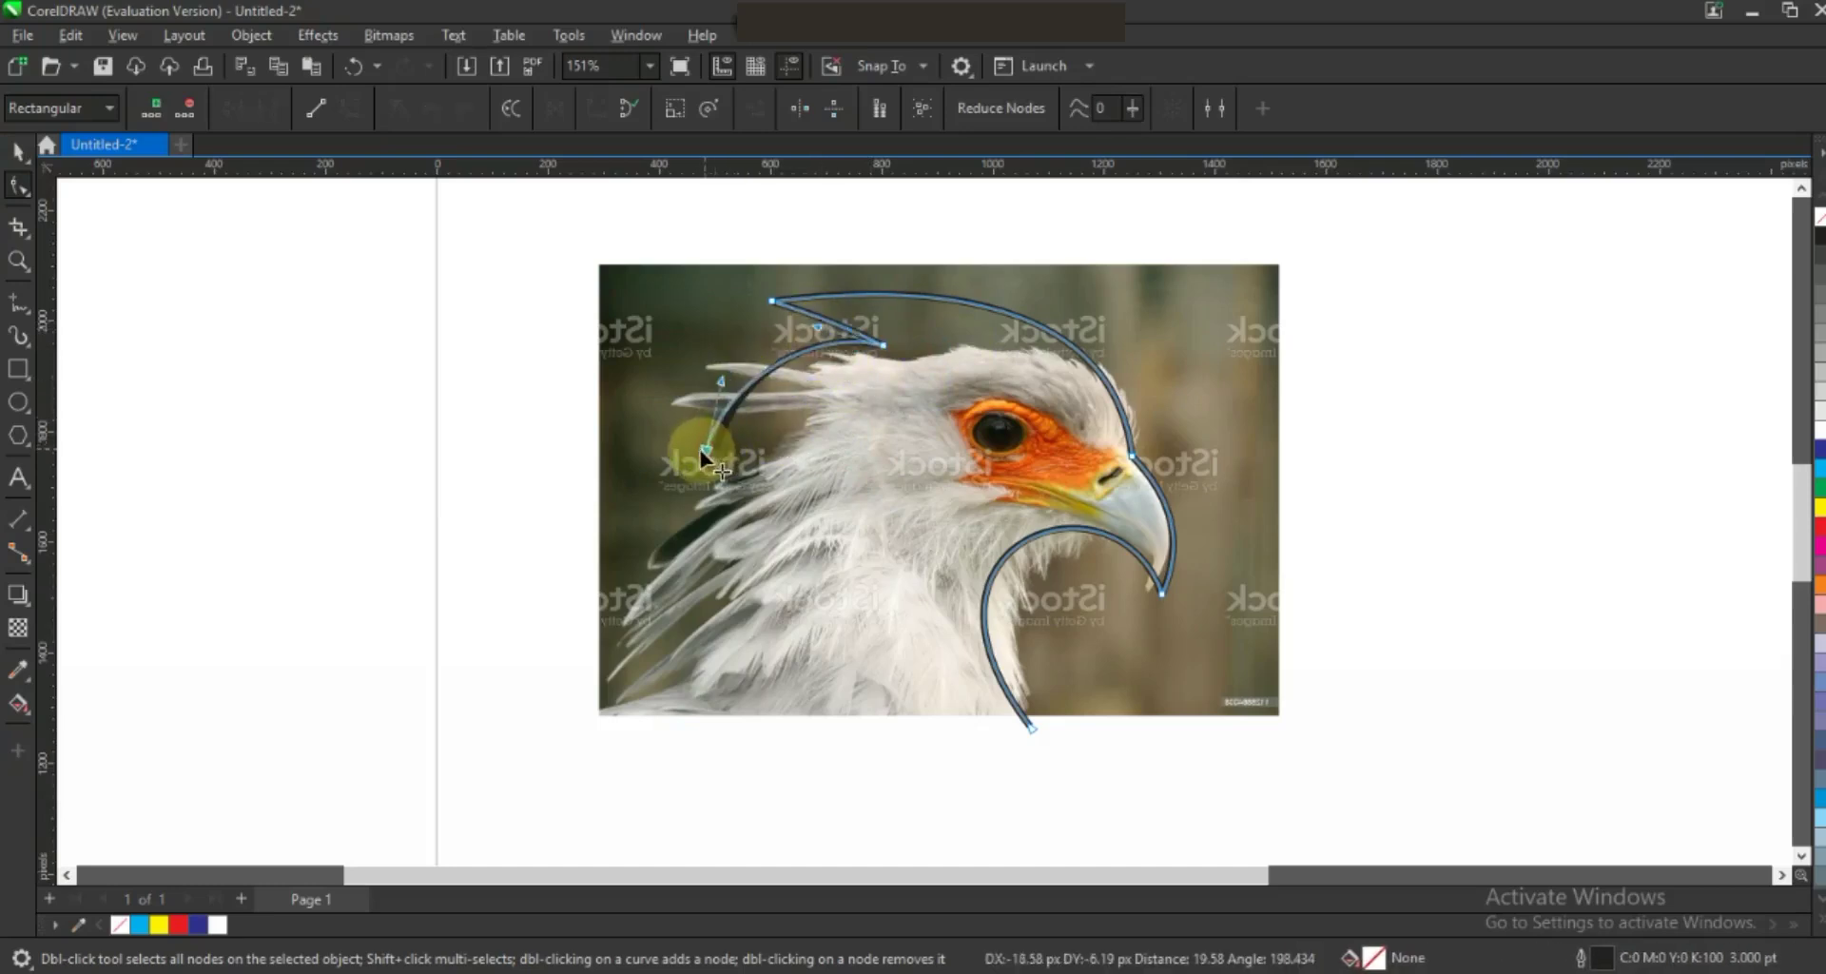
Refine the crest by moving its tip node slightly inward and adjusting the adjoining curve handles.
{"action": "left_click", "coordinate": [774, 301]}
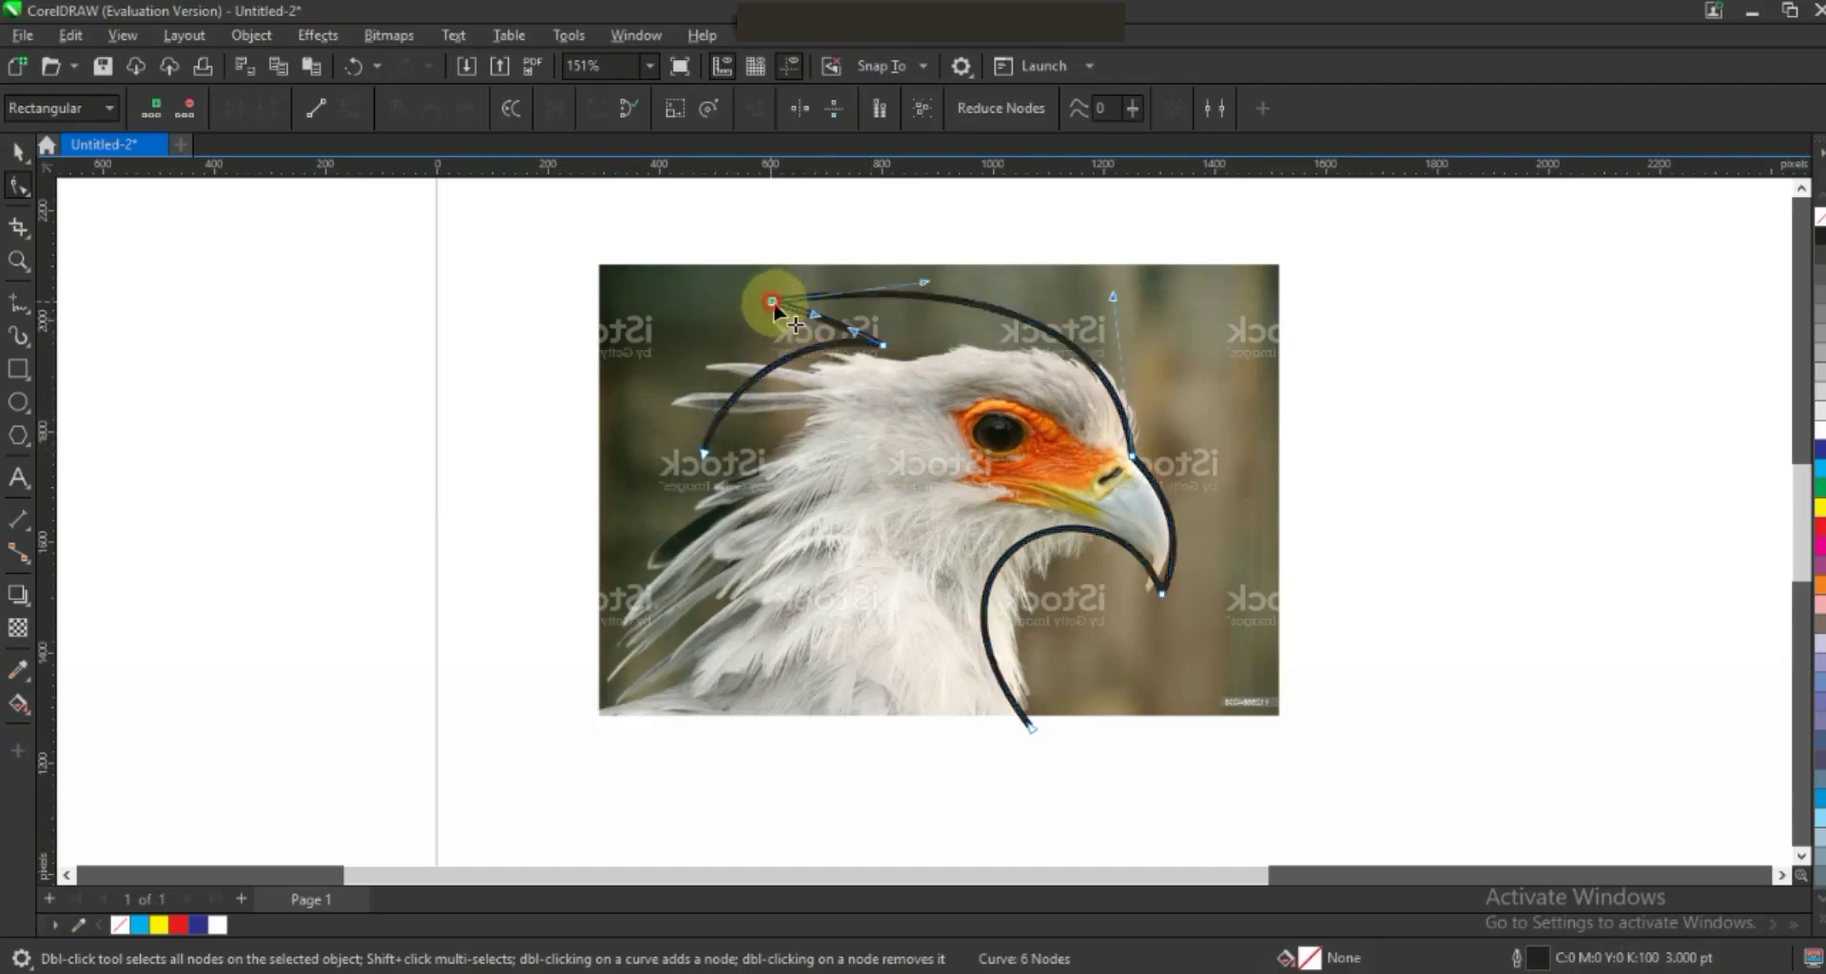
{"action": "left_click_drag", "start_coordinate": [768, 298], "coordinate": [926, 281]}
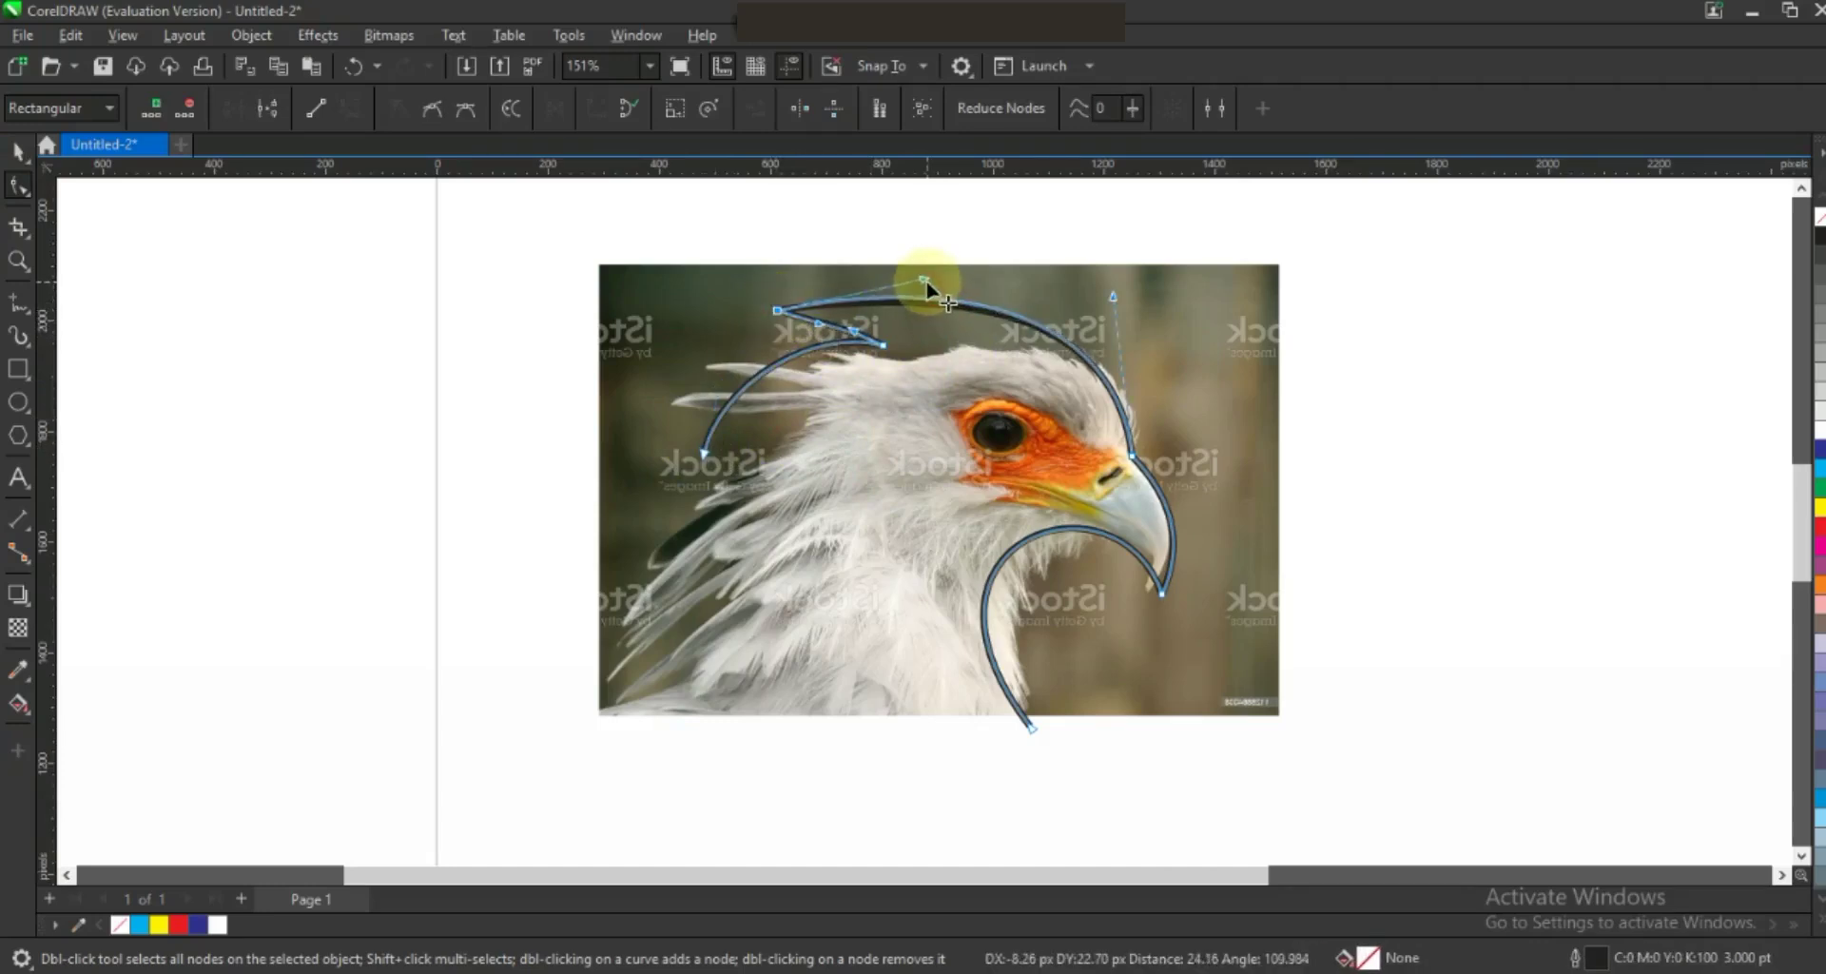
{"action": "mouse_move", "coordinate": [854, 340]}
{"action": "left_mouse_down"}
{"action": "mouse_move", "coordinate": [831, 328]}
{"action": "mouse_move", "coordinate": [824, 352]}
{"action": "left_mouse_up"}
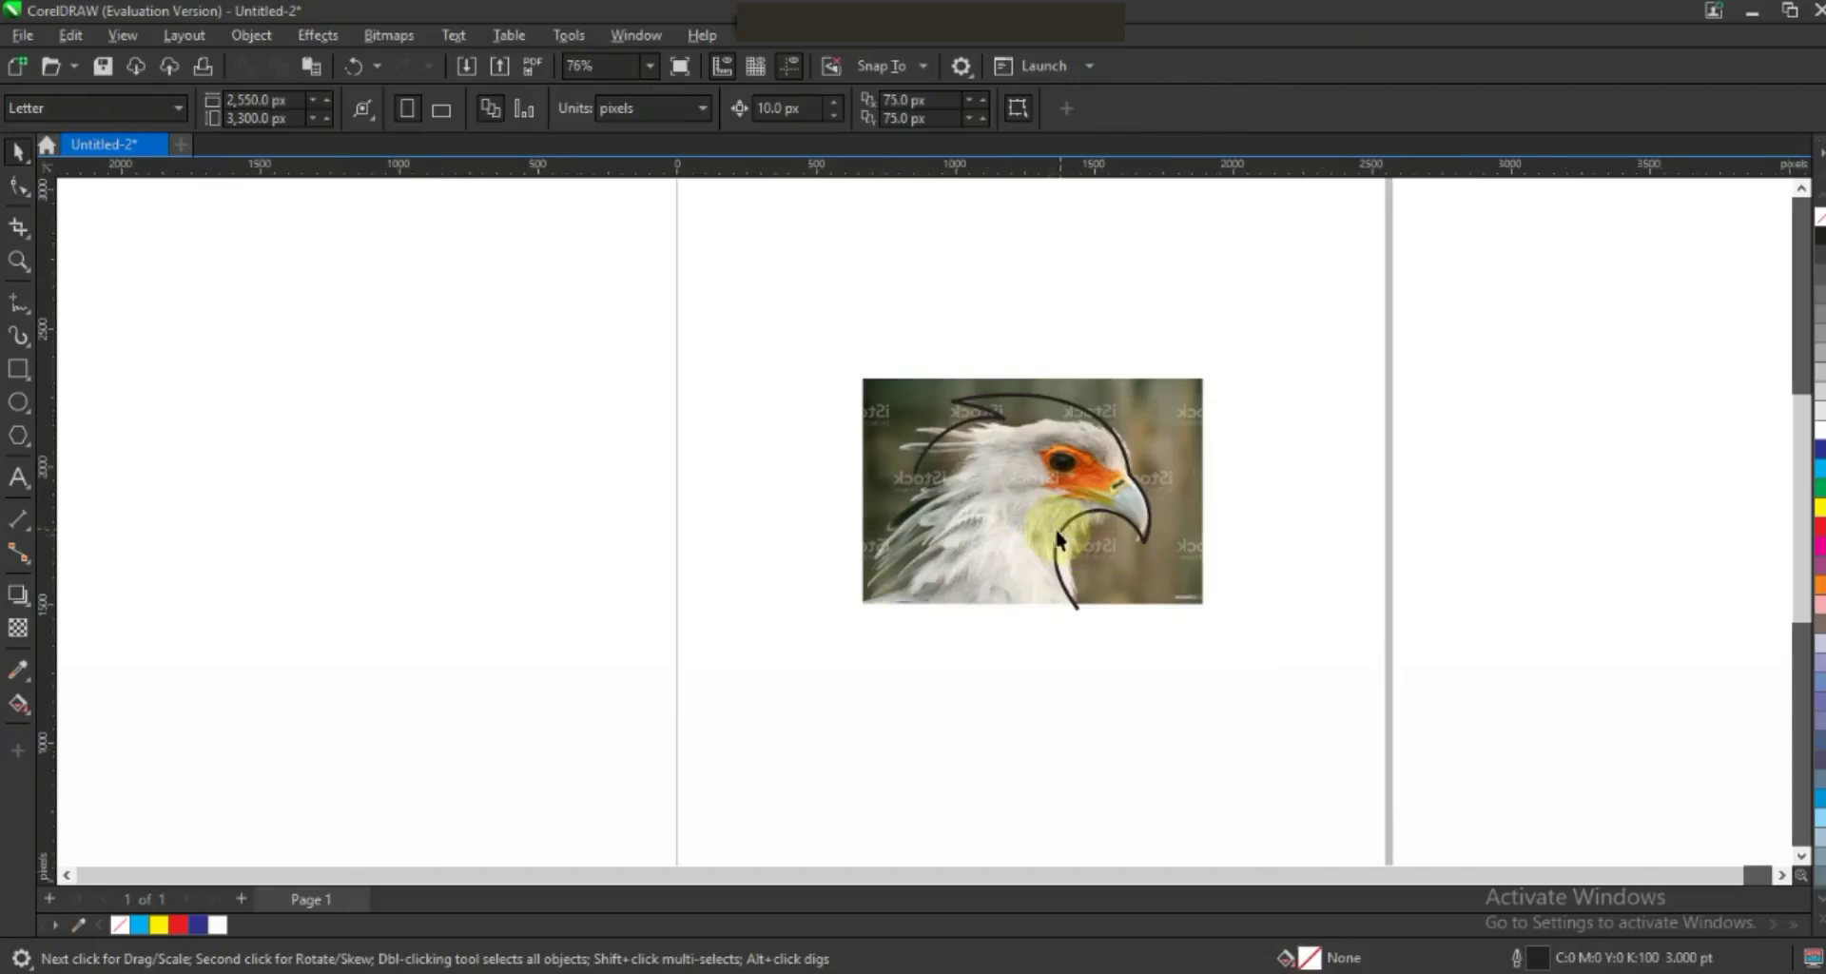
Move the bird photo away from the traced outline, to the left beyond the page edge.
{"action": "left_click", "coordinate": [18, 402]}
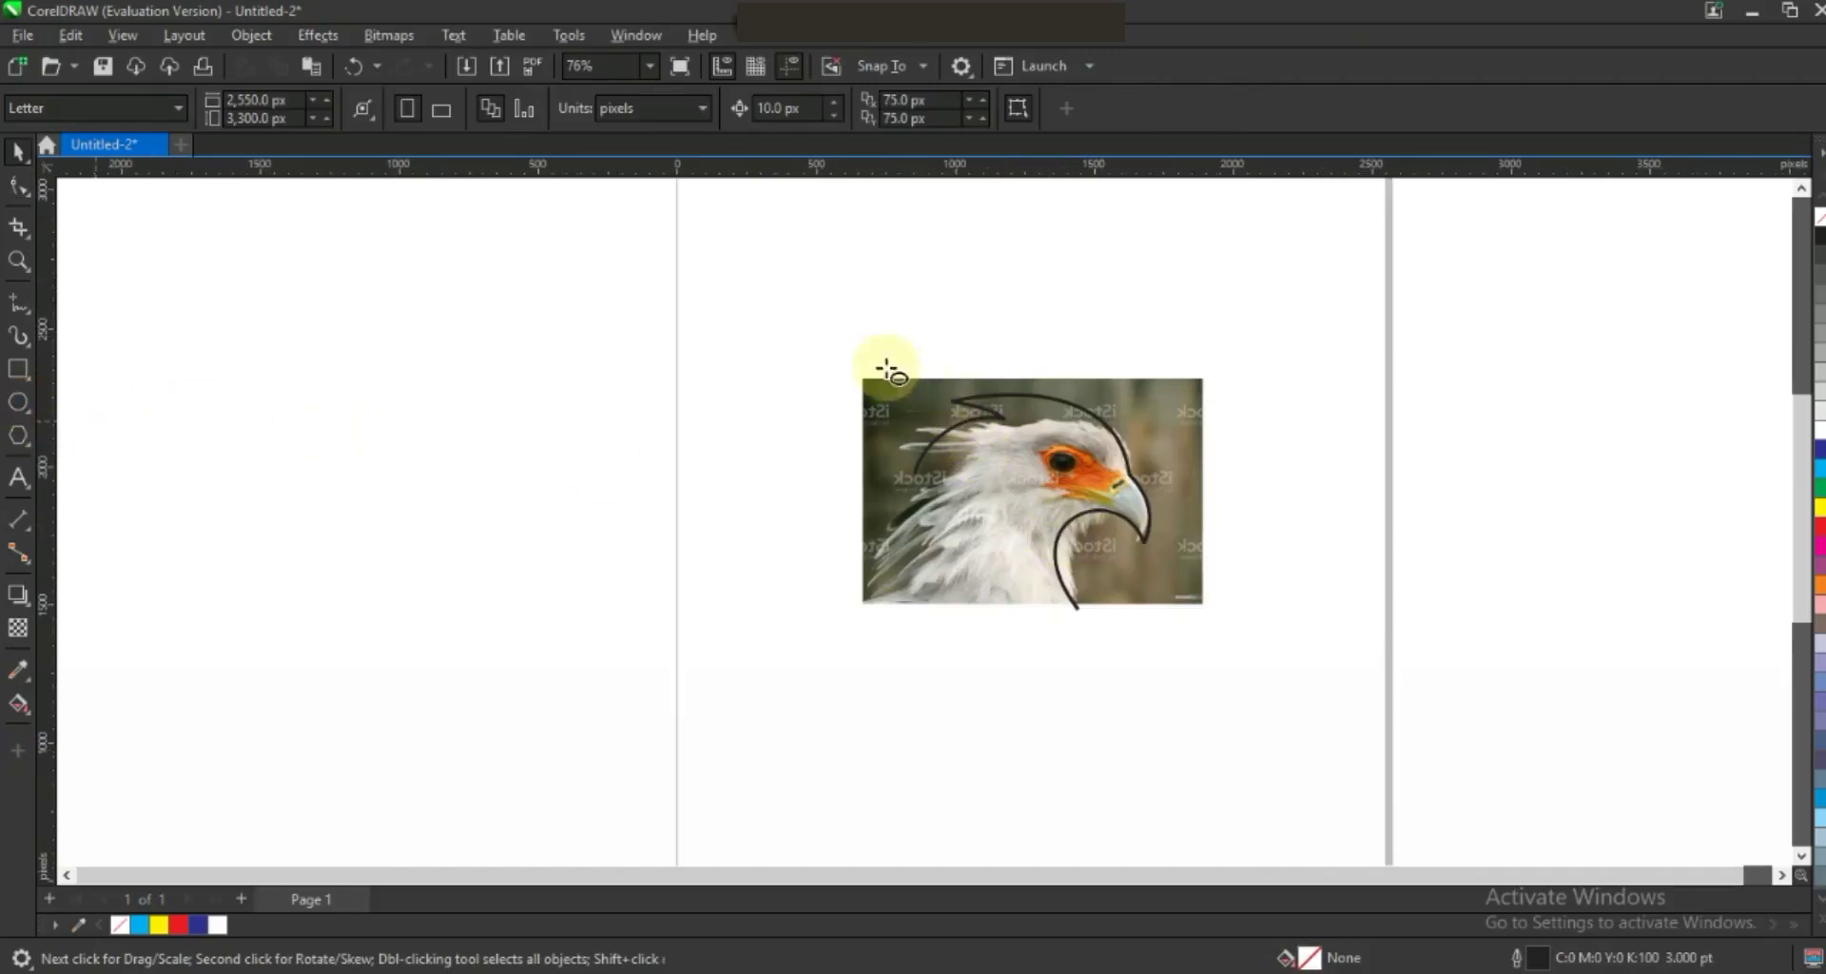
{"action": "left_click", "coordinate": [18, 151]}
{"action": "left_click_drag", "start_coordinate": [1056, 385], "coordinate": [524, 383]}
Draw a circle about 1,474 px in diameter around the head outline and shift the outline slightly right inside it.
{"action": "left_click", "coordinate": [18, 402]}
{"action": "left_click_drag", "start_coordinate": [814, 295], "coordinate": [1009, 699]}
{"action": "left_click", "coordinate": [18, 150]}
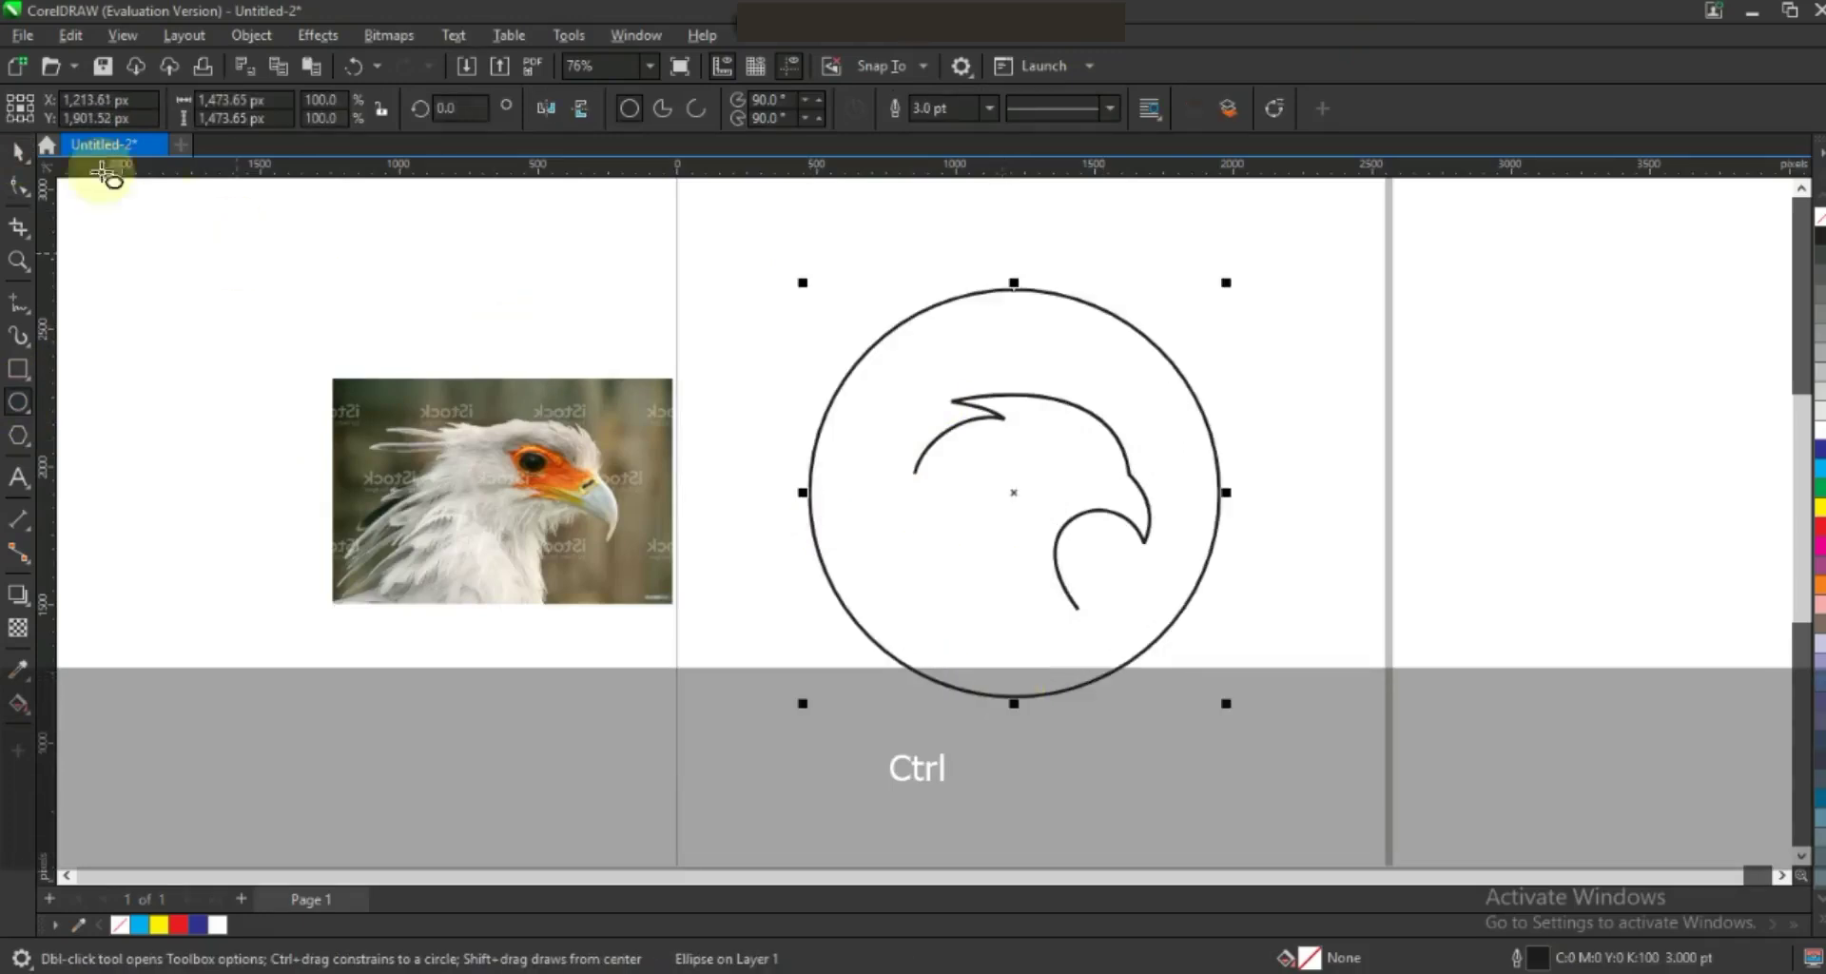
{"action": "left_click_drag", "start_coordinate": [938, 390], "coordinate": [938, 388]}
{"action": "left_click", "coordinate": [1345, 574]}
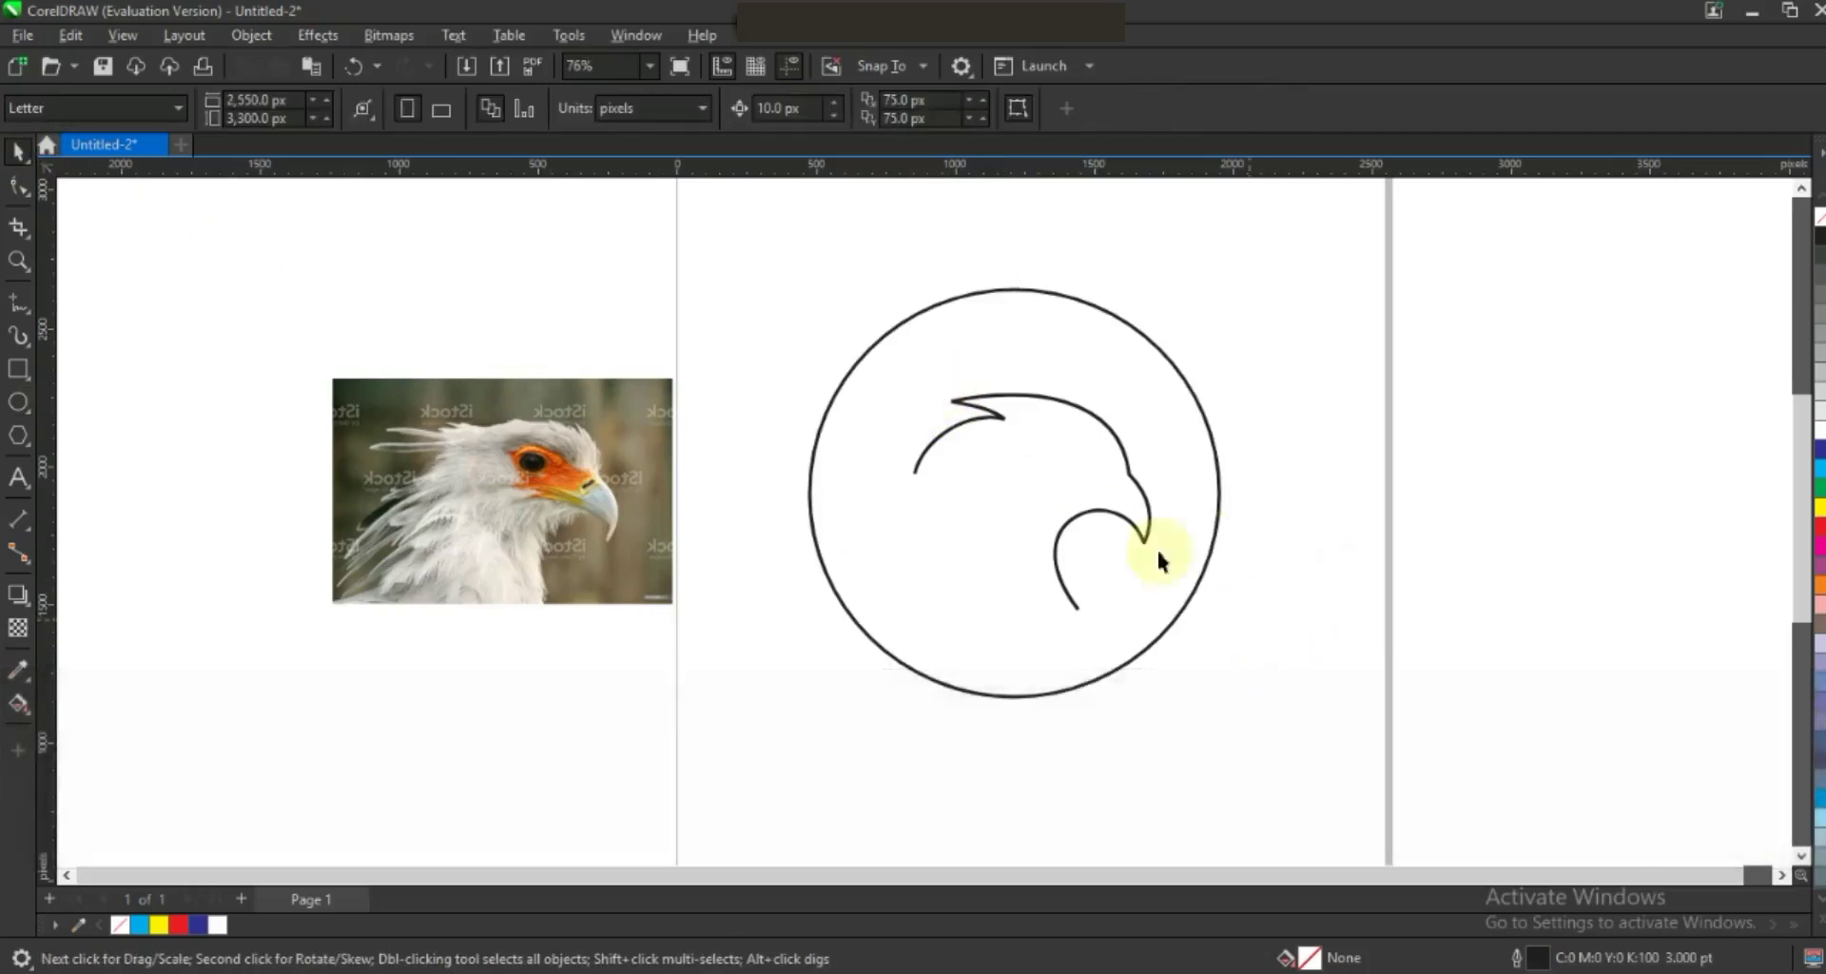
{"action": "left_click_drag", "start_coordinate": [1088, 514], "coordinate": [1106, 518]}
Extend the head outline with a straight line from the neck's lower end to the circle's upper-left edge.
{"action": "left_click", "coordinate": [17, 185]}
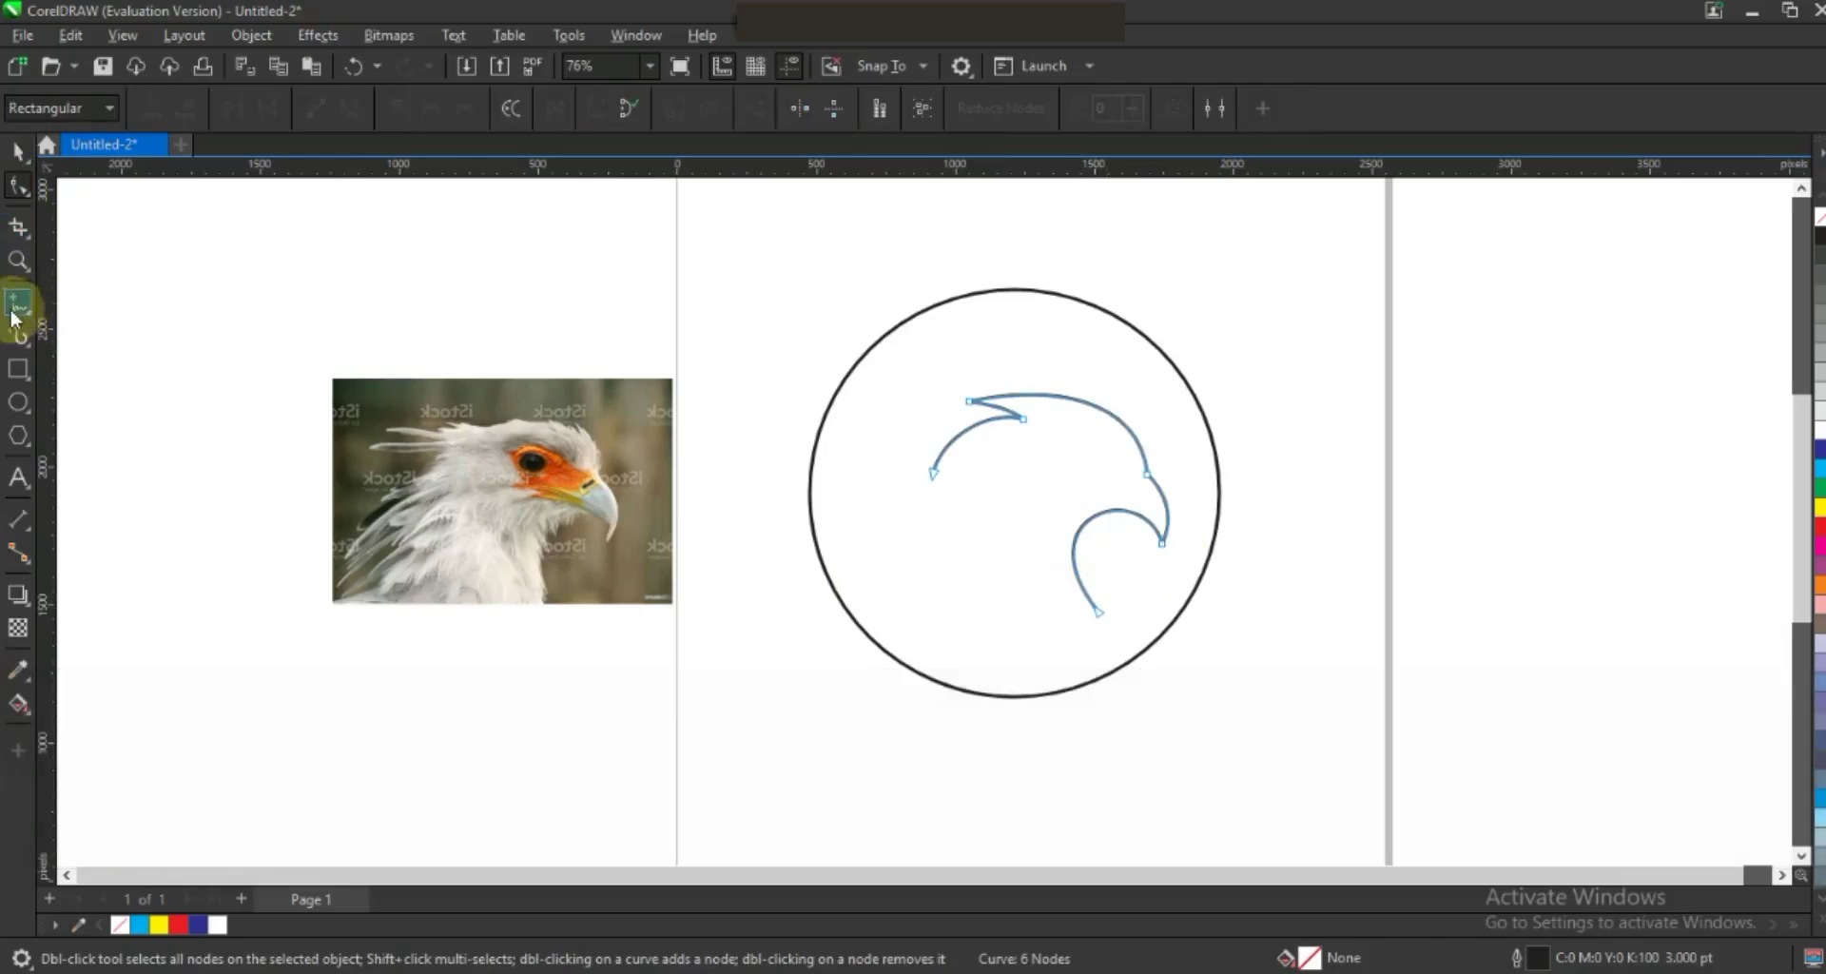
{"action": "left_click", "coordinate": [17, 302]}
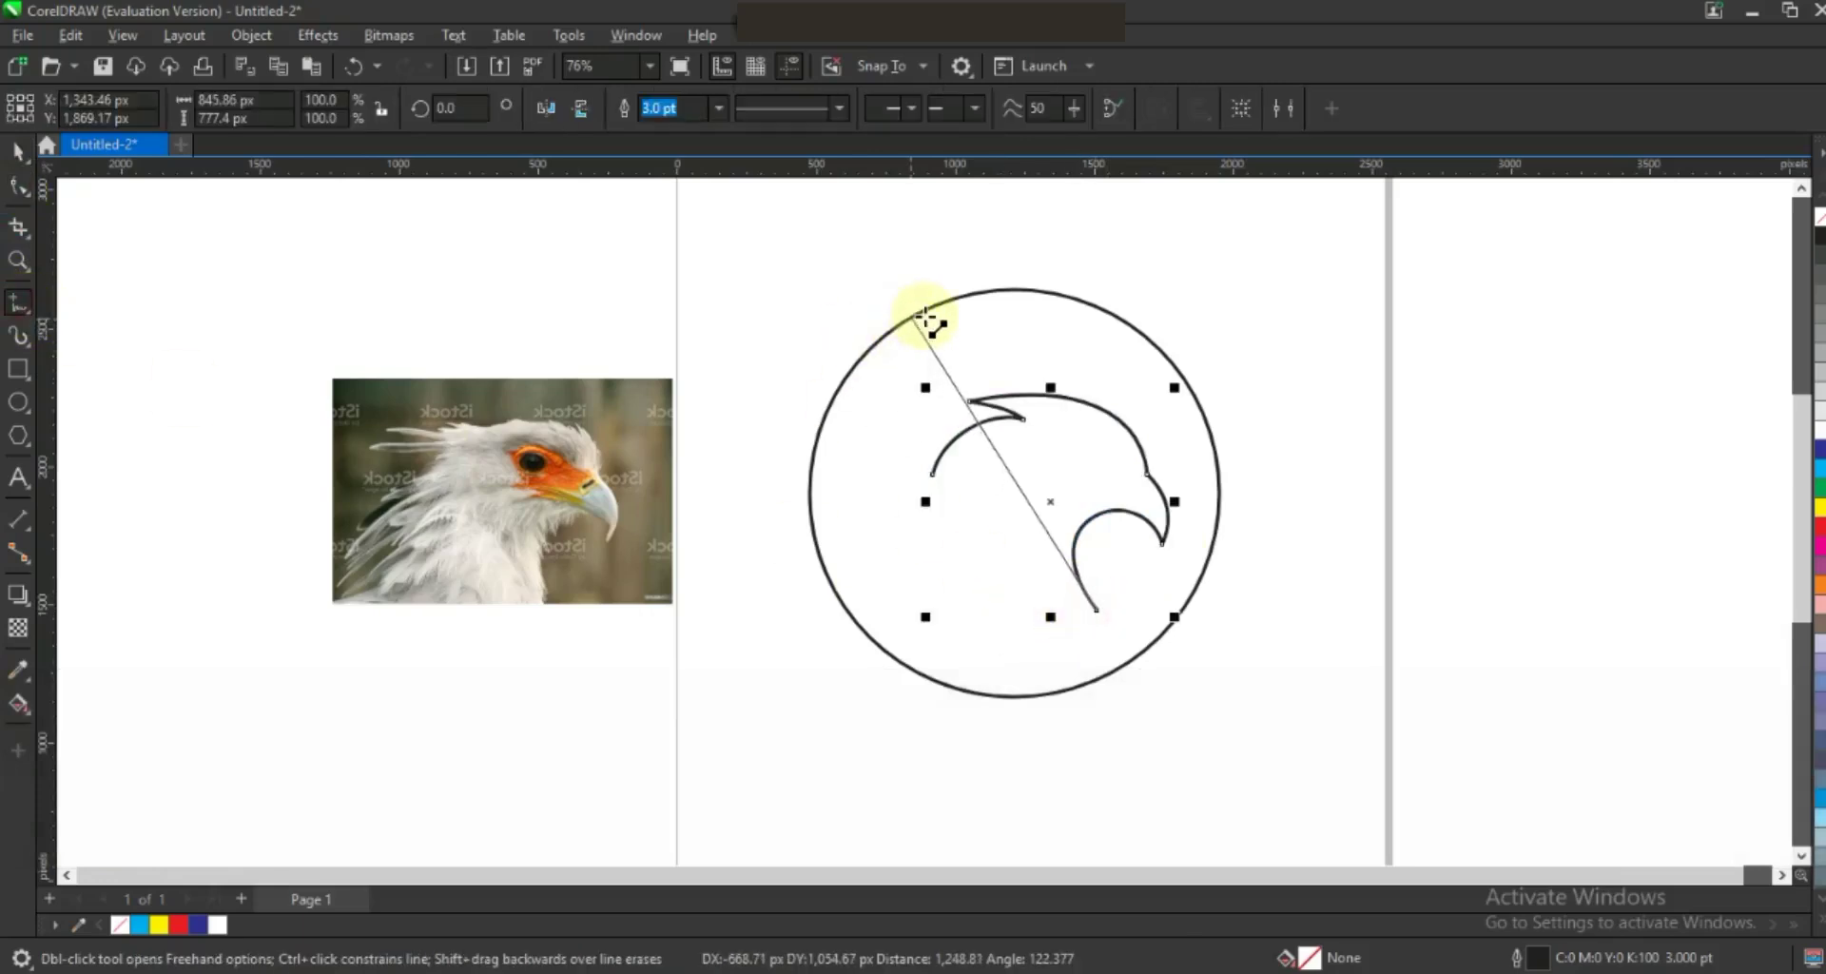
{"action": "left_click", "coordinate": [927, 312]}
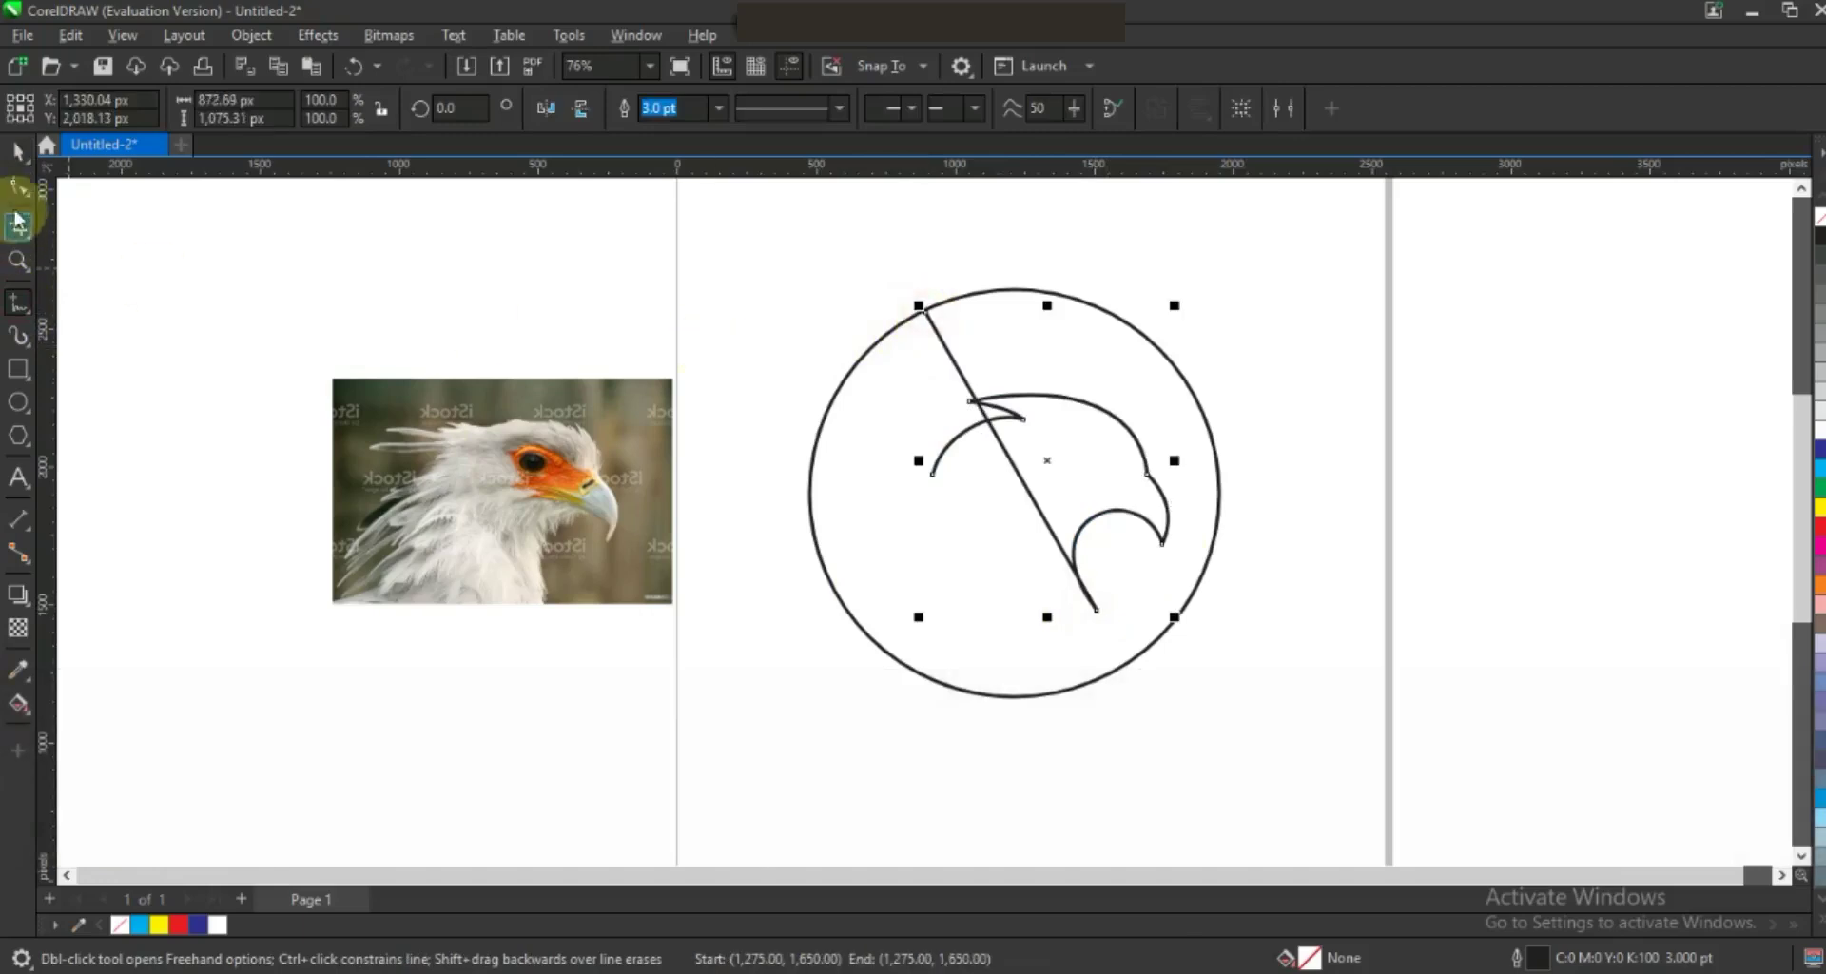
Convert the straight line between the neck and the circle to a curve and bow it outward toward the circle's lower-left edge.
{"action": "key", "text": "F10"}
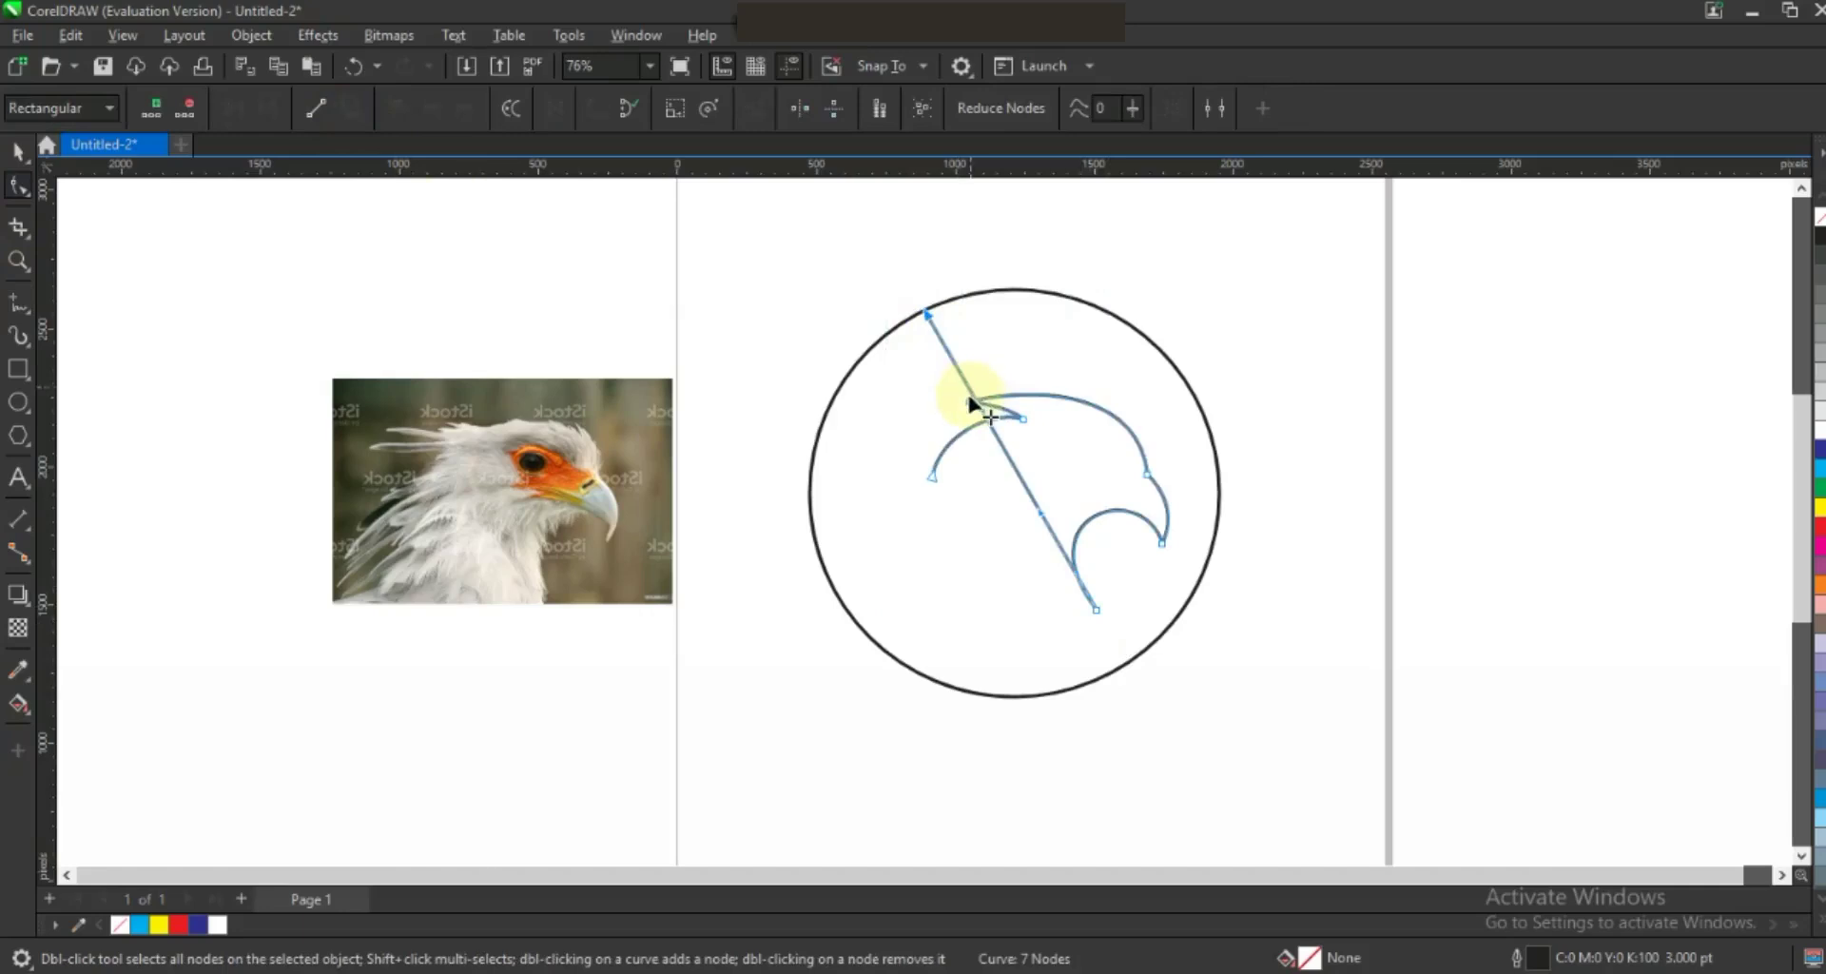
{"action": "left_click_drag", "start_coordinate": [949, 306], "coordinate": [865, 353]}
{"action": "left_click_drag", "start_coordinate": [984, 418], "coordinate": [1041, 514]}
{"action": "left_click_drag", "start_coordinate": [989, 578], "coordinate": [823, 490]}
{"action": "left_click", "coordinate": [924, 311]}
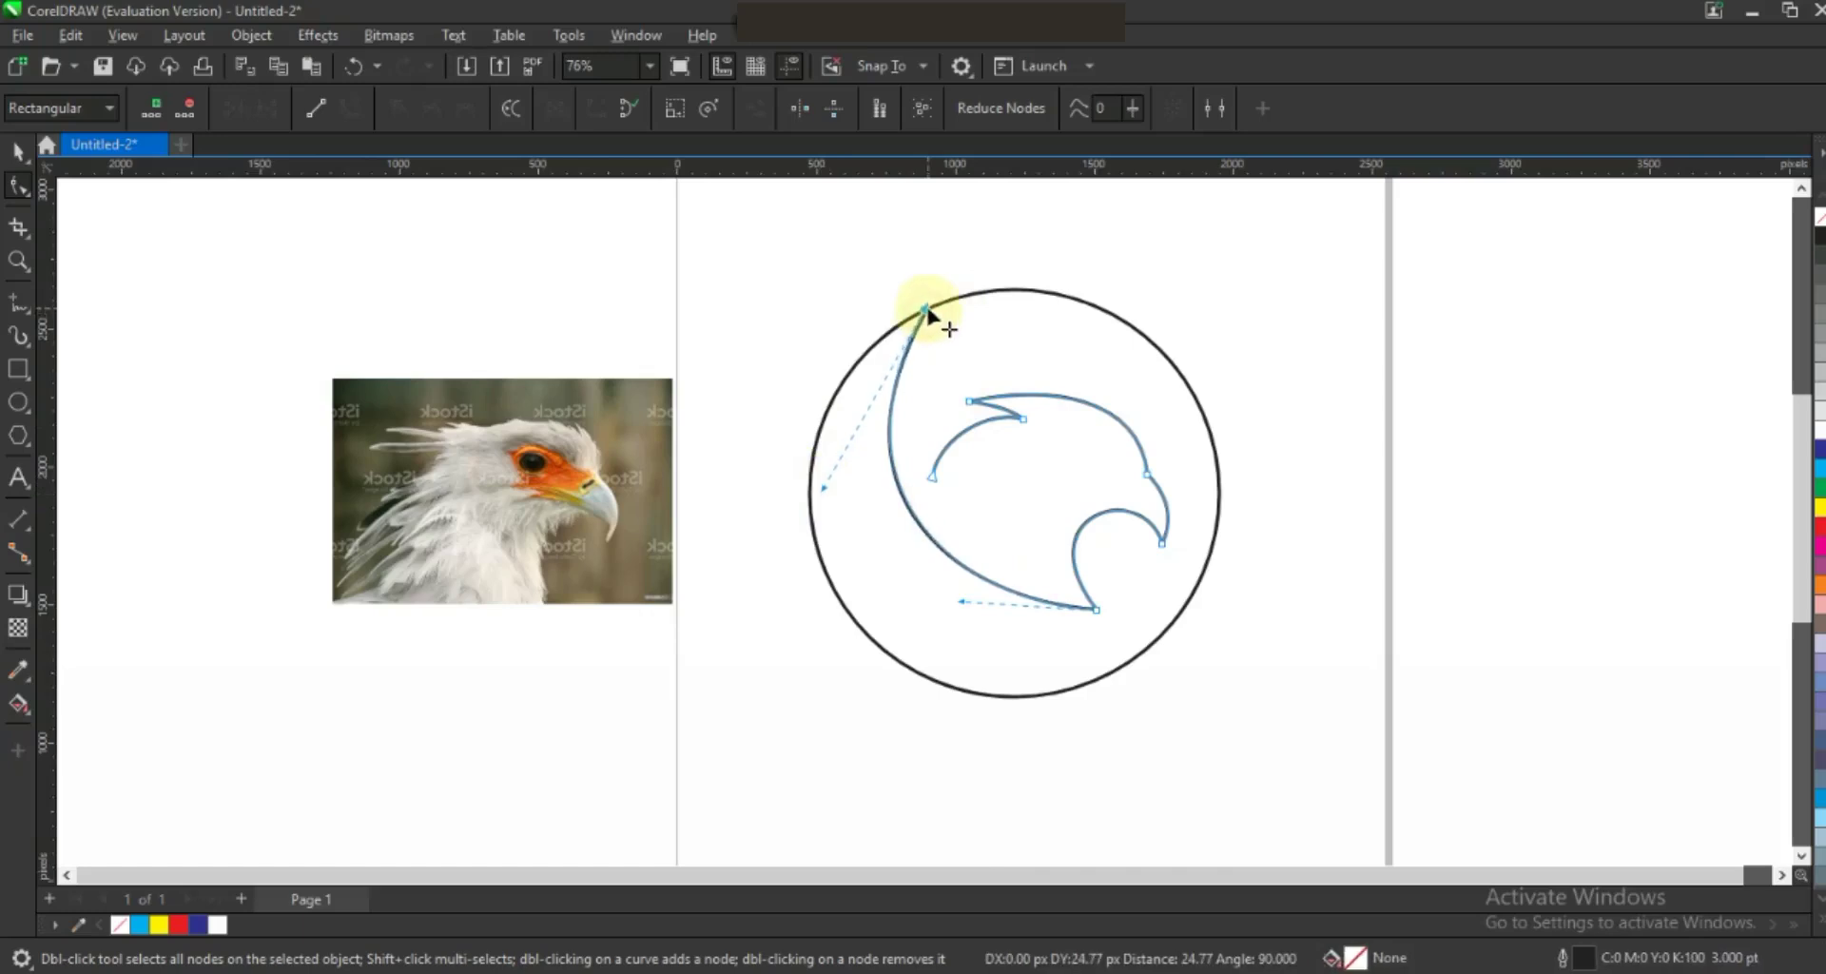
Fine-tune the curve handles at the neck and upper ends so the back curve bulges evenly inside the circle.
{"action": "left_click", "coordinate": [961, 605]}
{"action": "left_click_drag", "start_coordinate": [969, 629], "coordinate": [971, 631]}
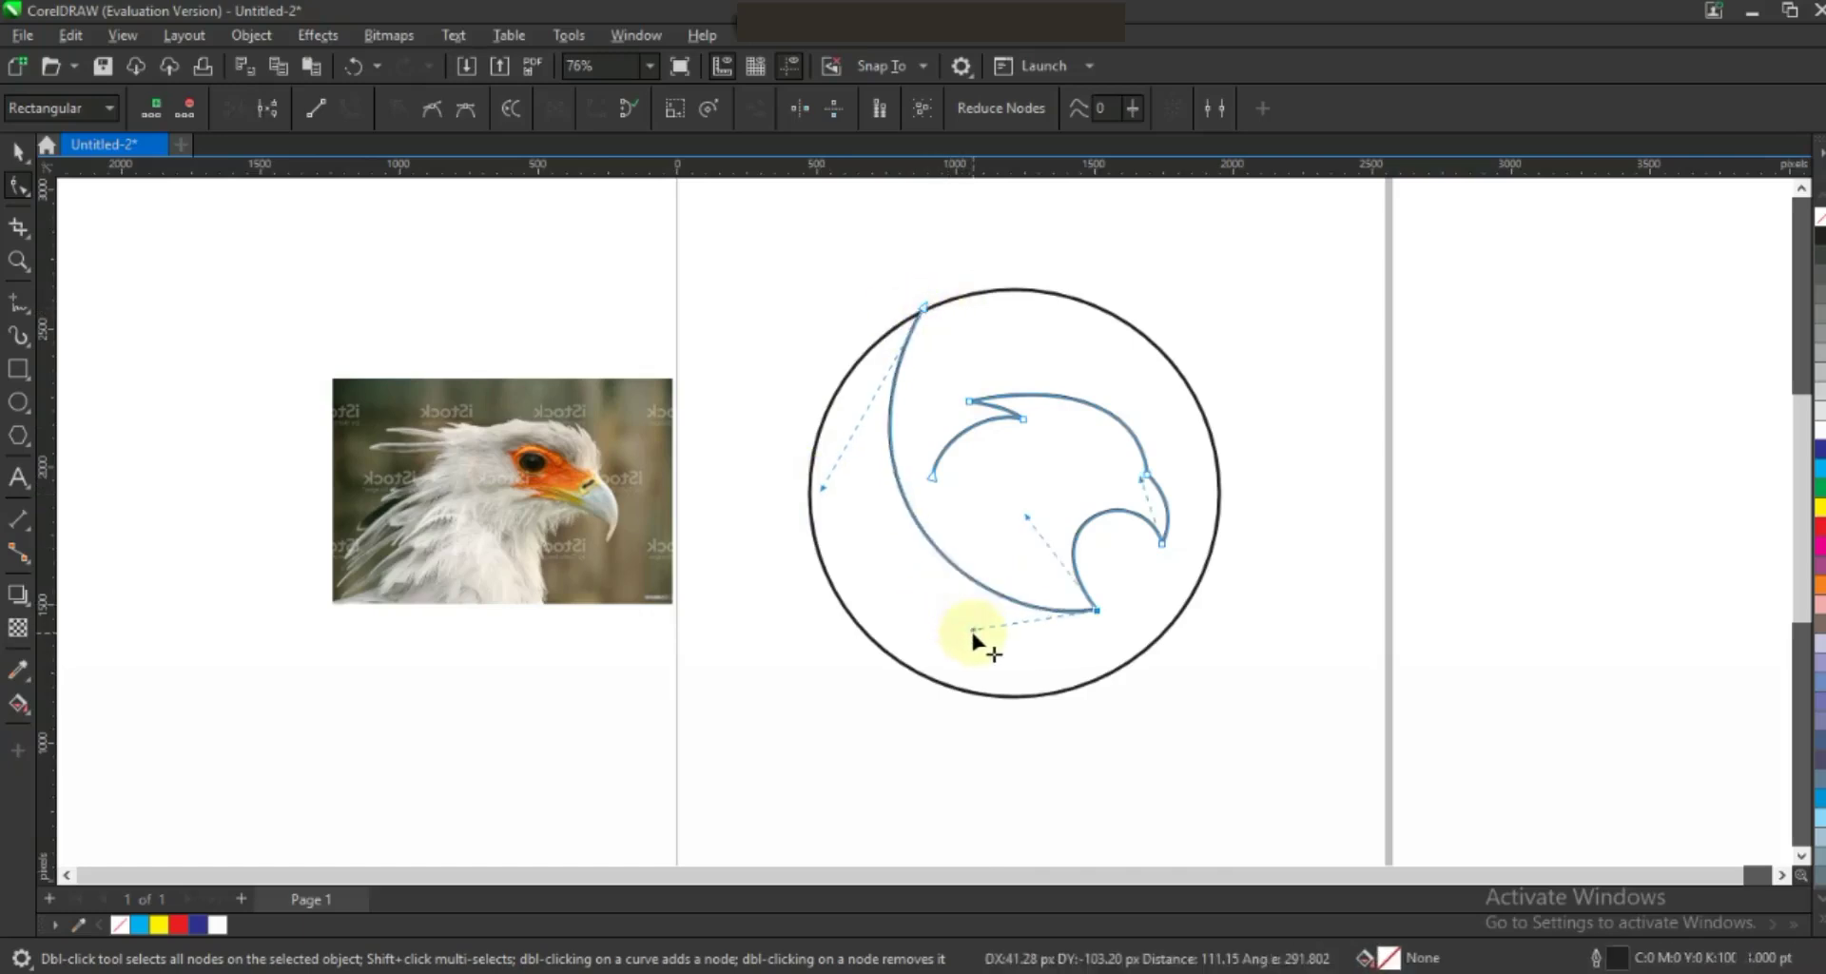
{"action": "left_click_drag", "start_coordinate": [824, 489], "coordinate": [814, 488]}
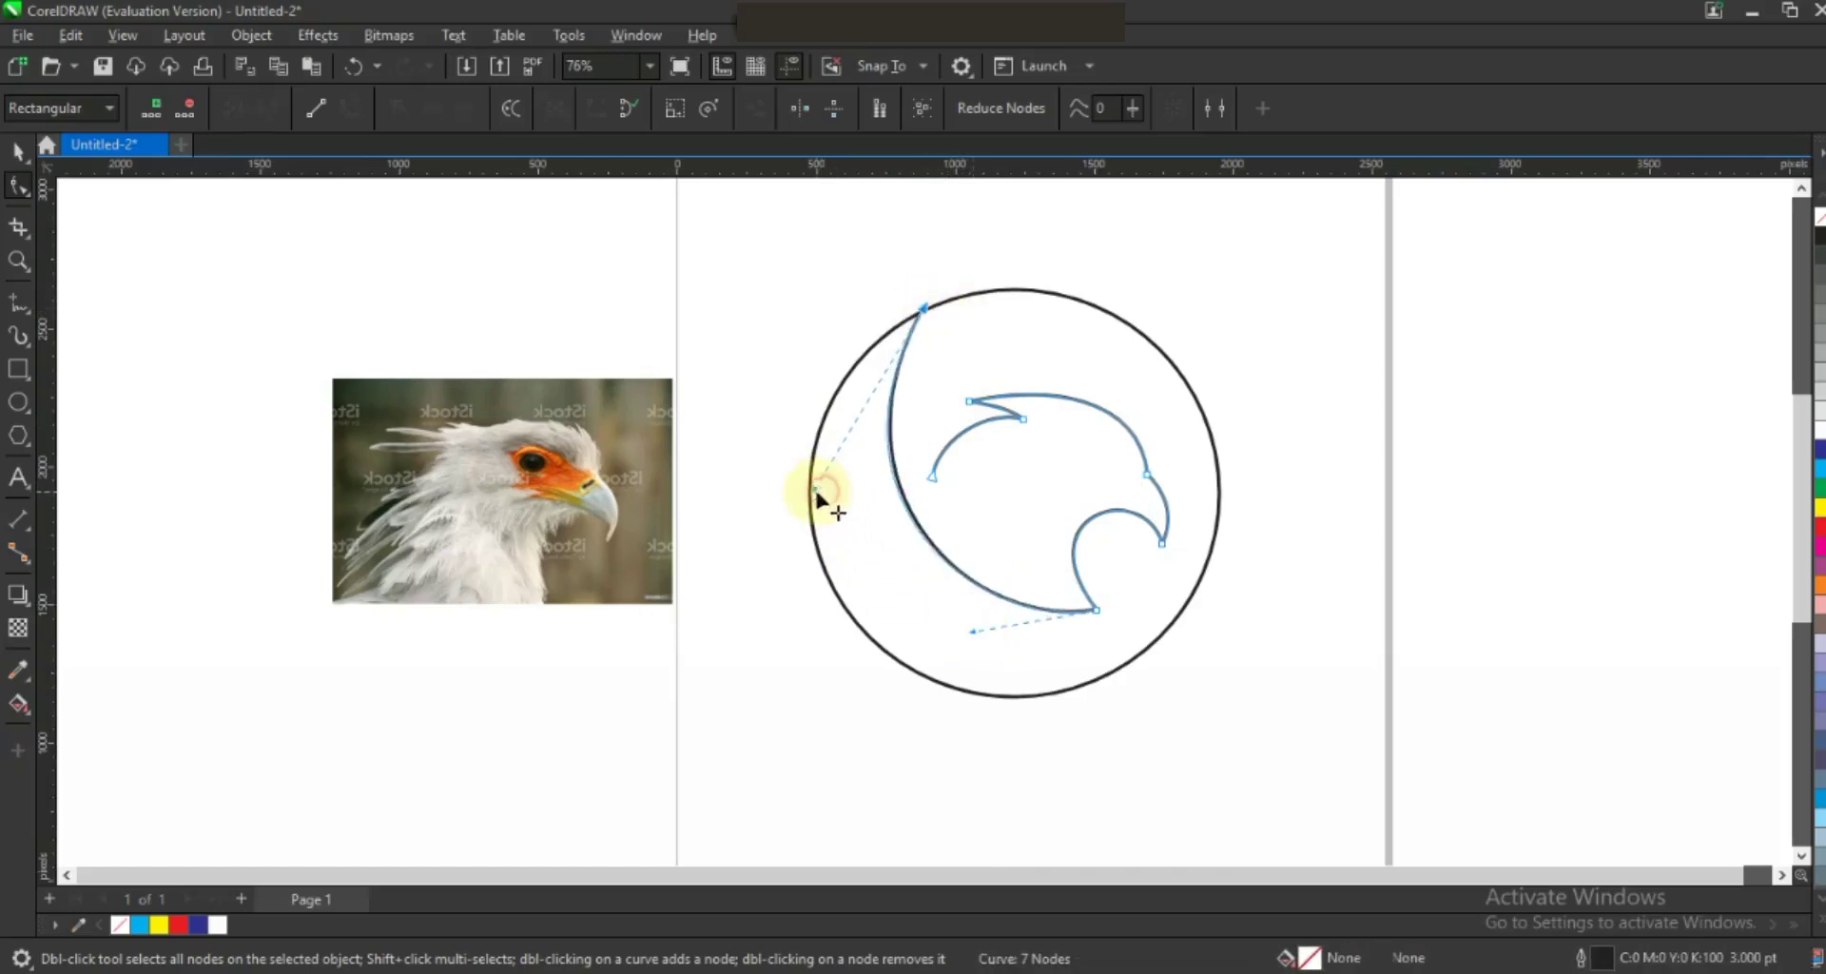
{"action": "left_click_drag", "start_coordinate": [972, 632], "coordinate": [972, 637]}
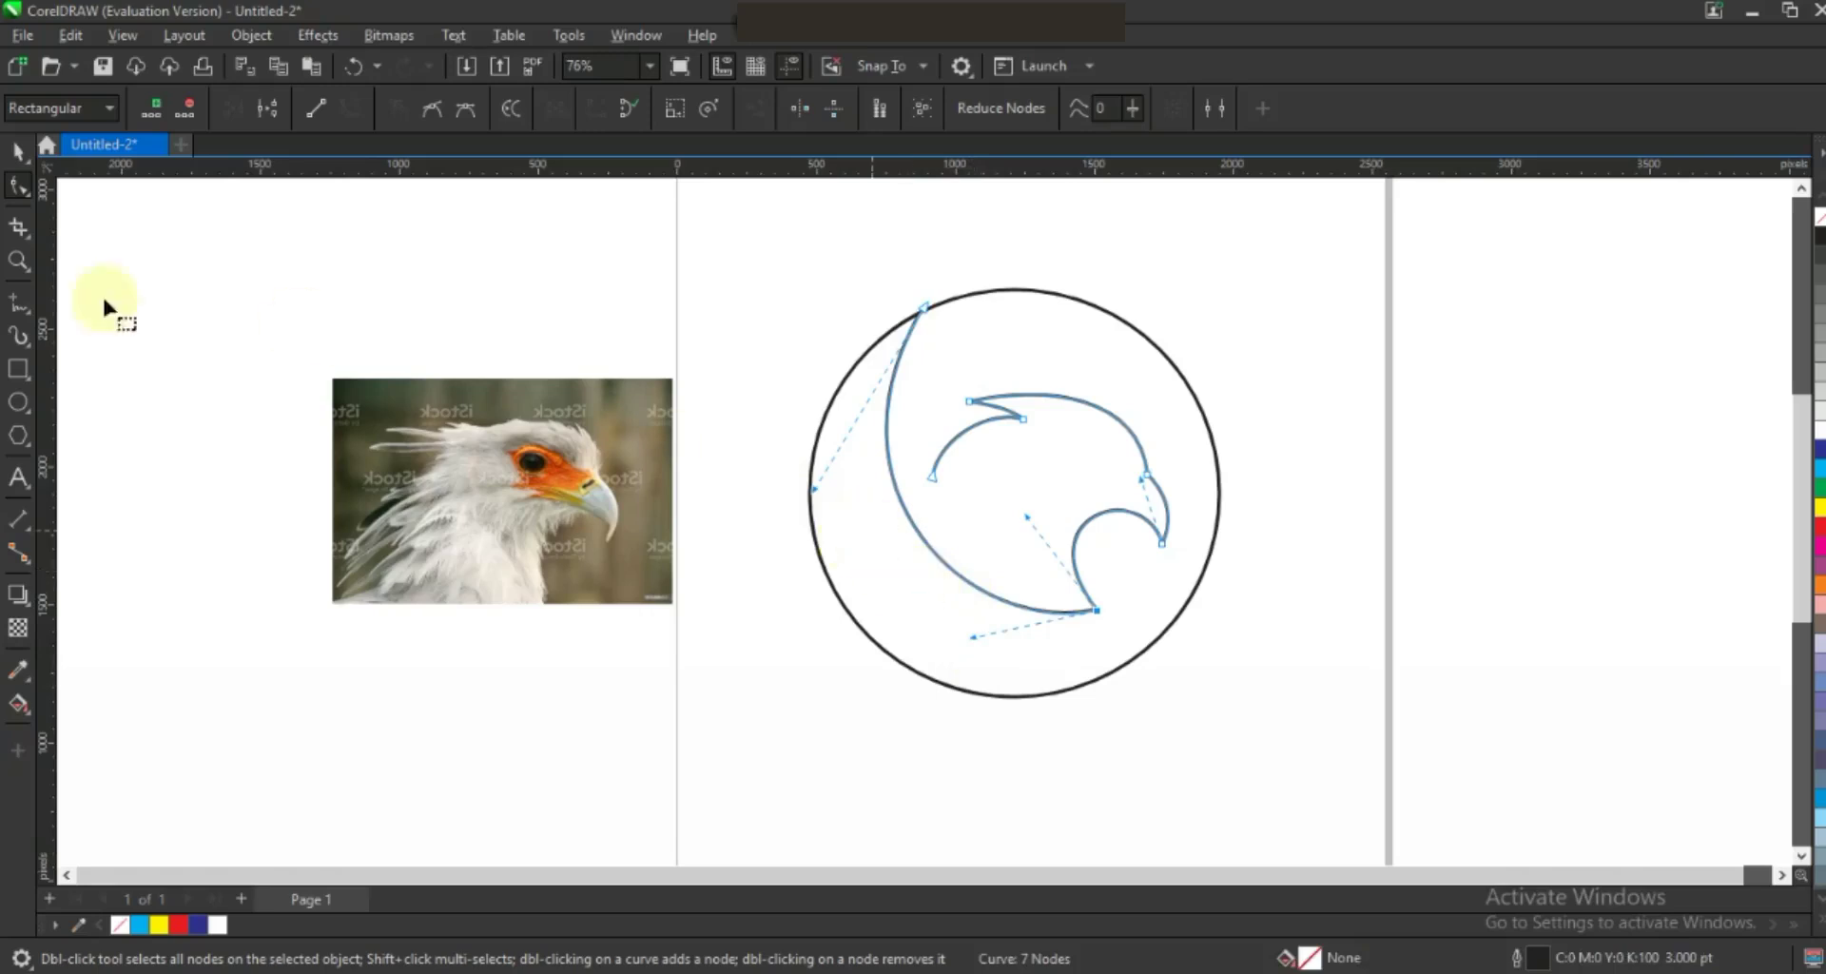
Extend the outline with a straight line from the crest's open lower-left end to the circle's right edge.
{"action": "left_click", "coordinate": [19, 303]}
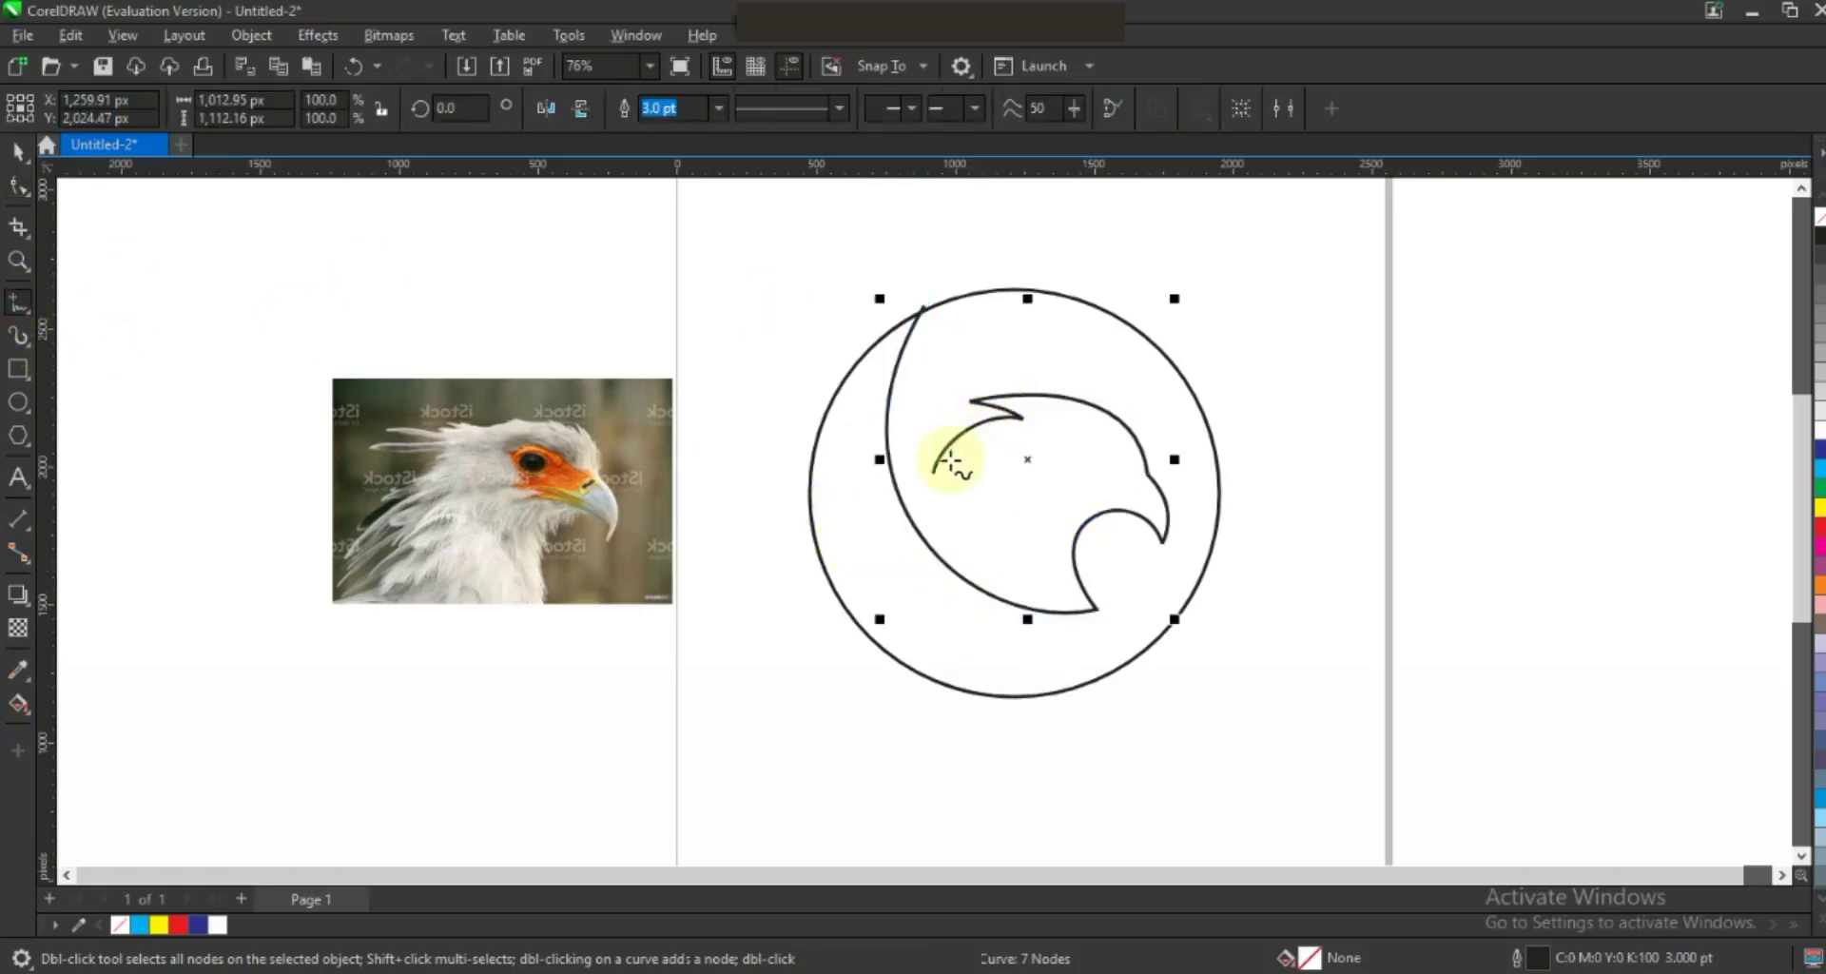
{"action": "left_click", "coordinate": [932, 473]}
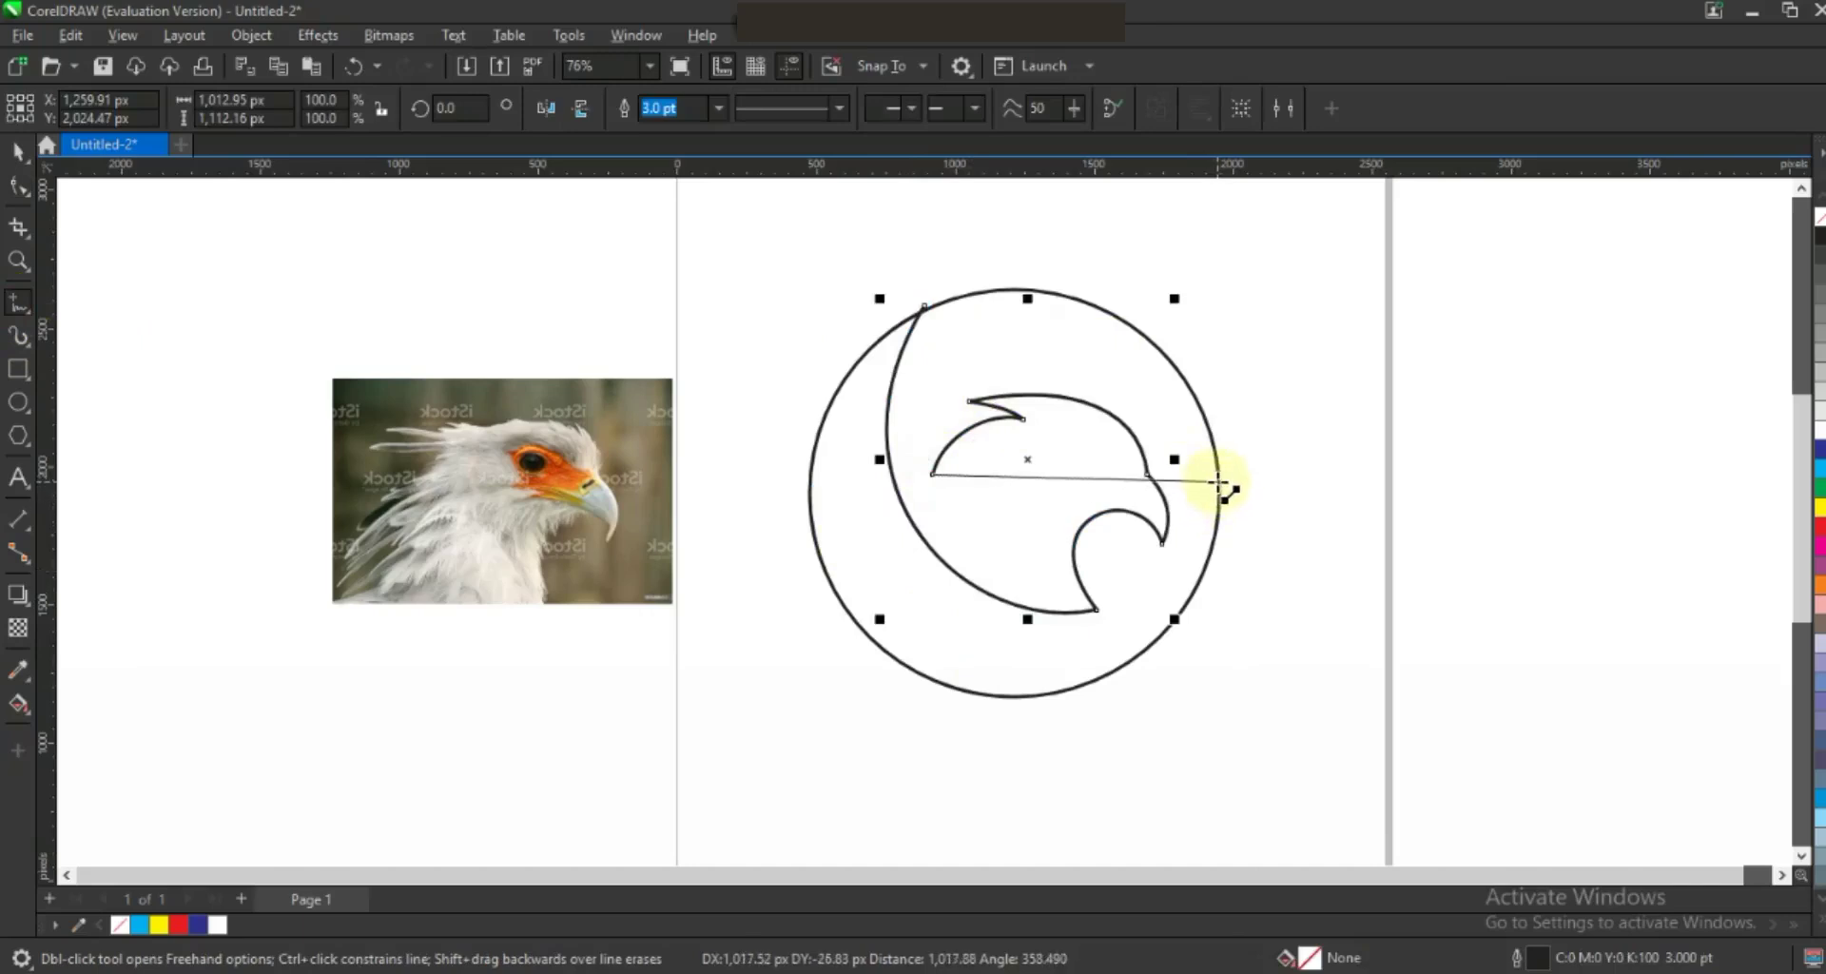
{"action": "left_click", "coordinate": [1219, 482]}
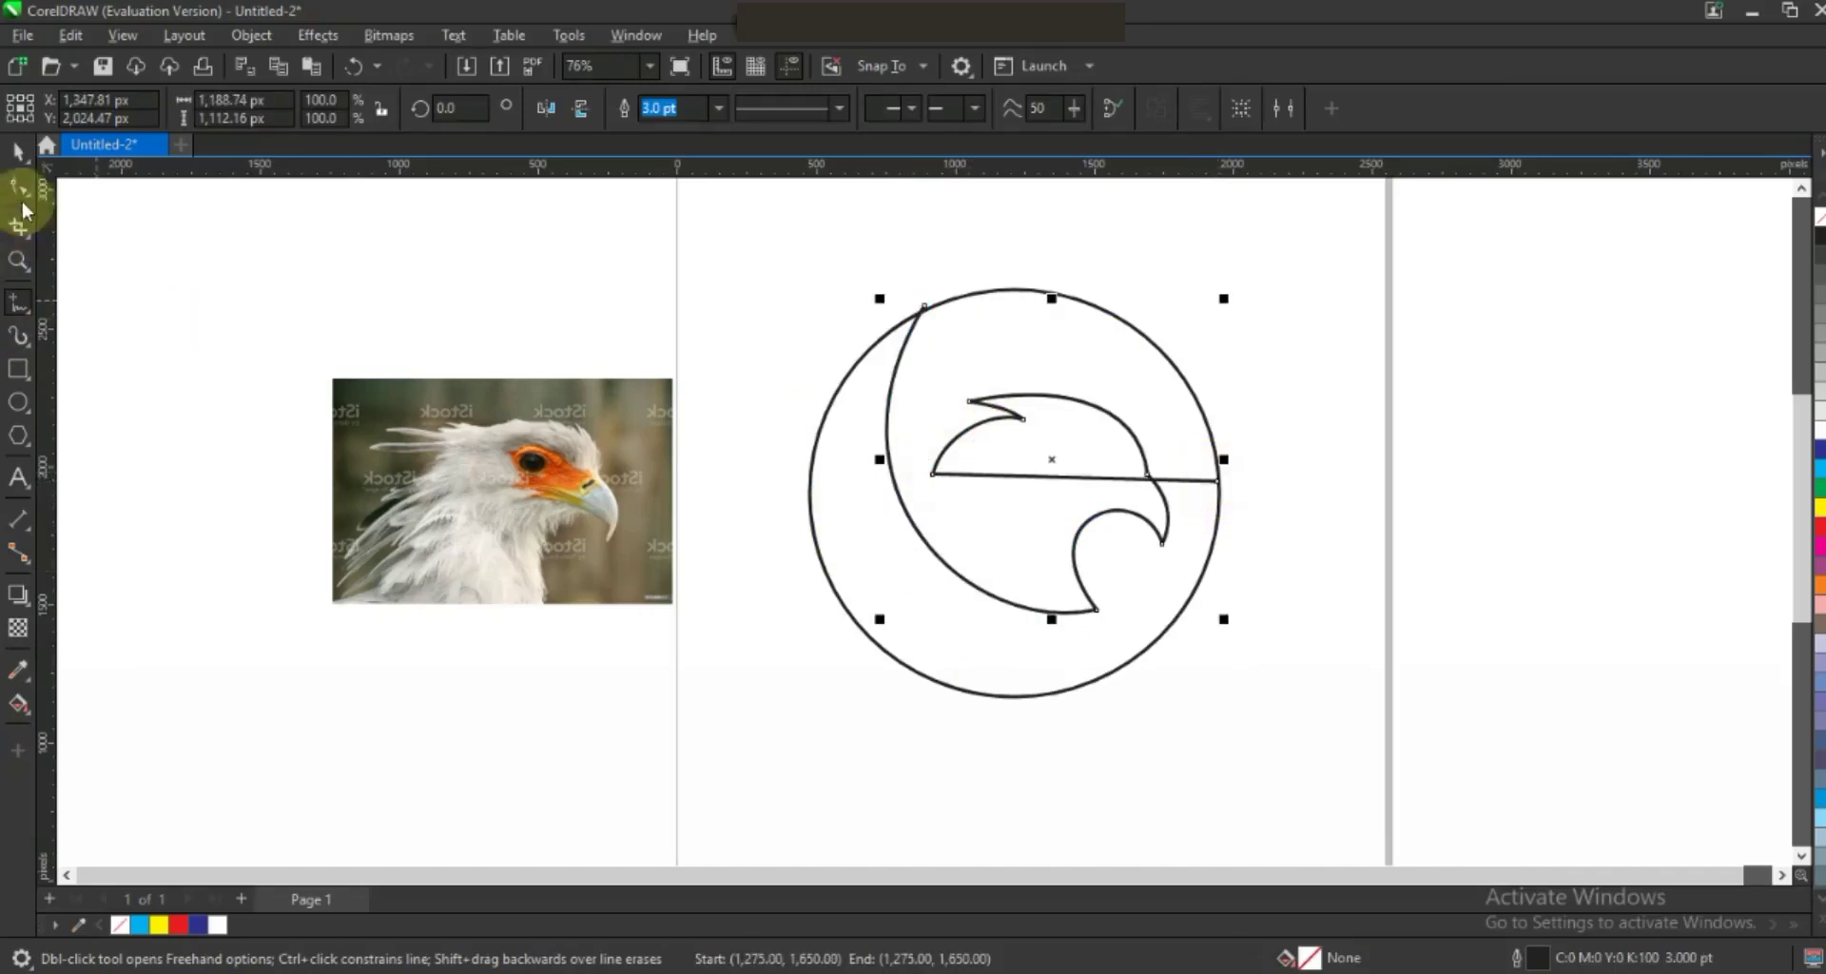
Convert the line across the head to a curve and arch it over the crown up to the circle's right edge.
{"action": "left_click", "coordinate": [1292, 434]}
{"action": "key", "text": "F10"}
{"action": "left_click_drag", "start_coordinate": [1292, 435], "coordinate": [814, 549]}
{"action": "left_click", "coordinate": [349, 109]}
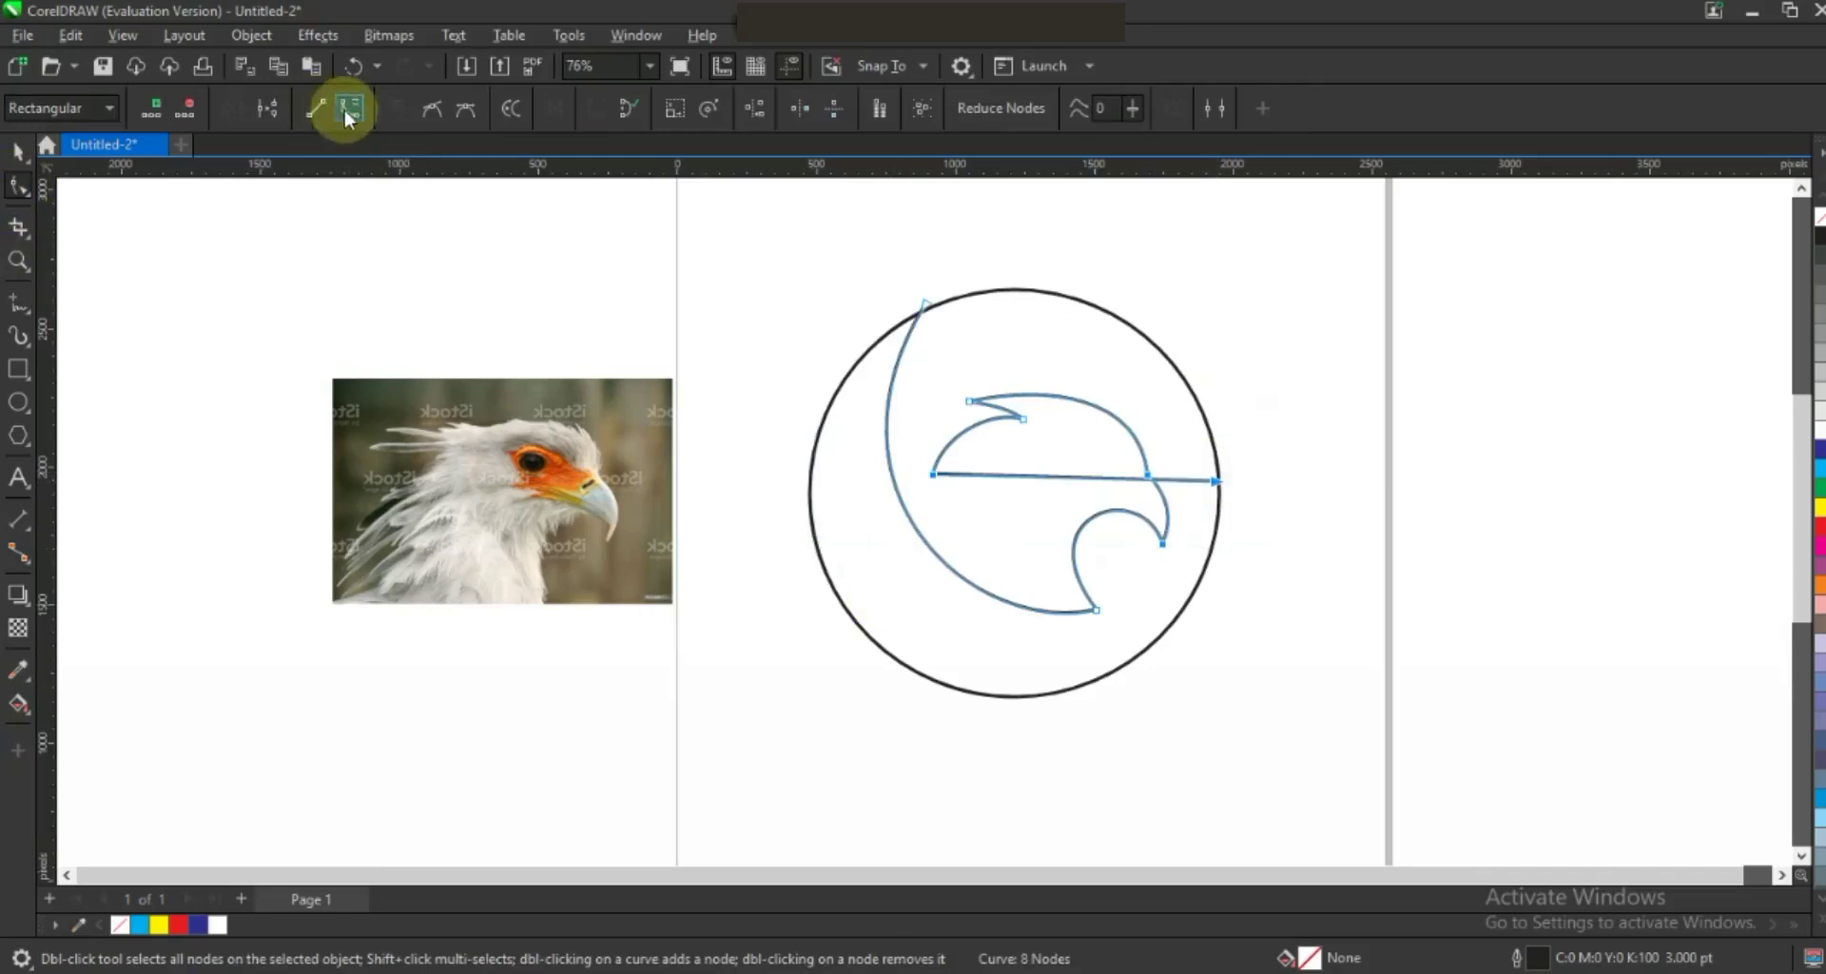
{"action": "left_click", "coordinate": [1031, 478]}
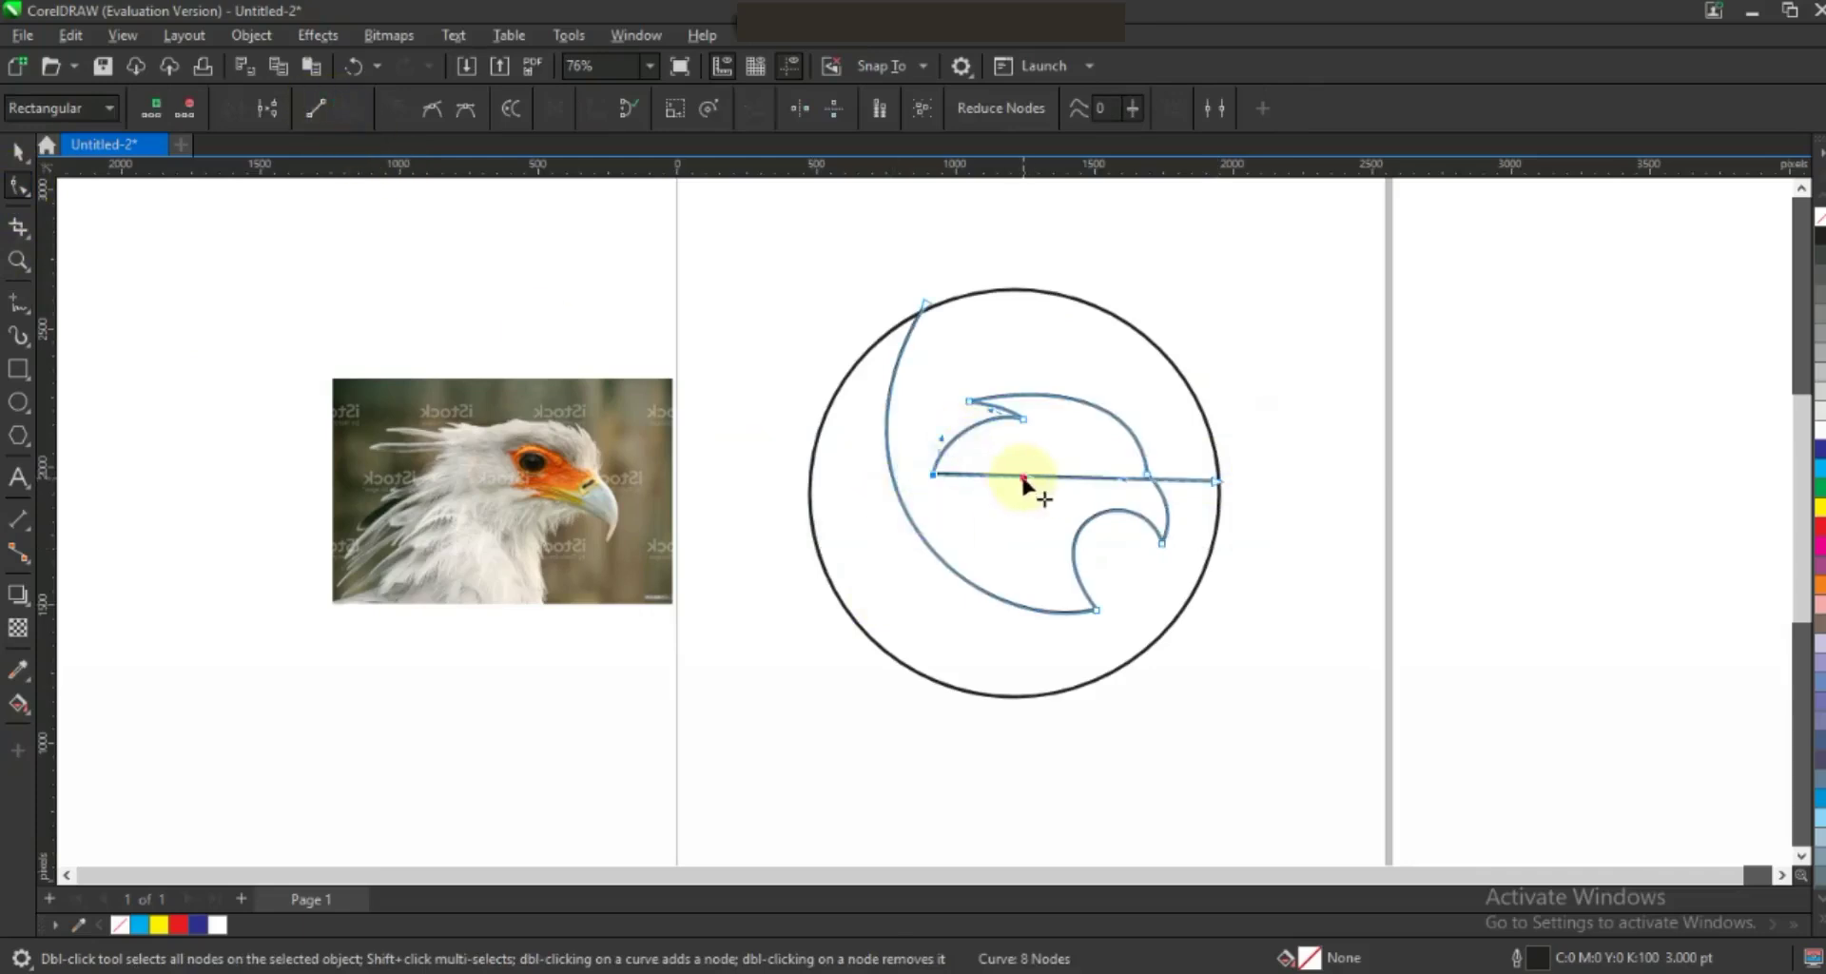
{"action": "left_click_drag", "start_coordinate": [920, 379], "coordinate": [1157, 326]}
{"action": "left_click_drag", "start_coordinate": [911, 362], "coordinate": [1197, 271]}
Nudge the back curve's upper end slightly past the circle and readjust its two handles for a fuller bend.
{"action": "left_click", "coordinate": [925, 306]}
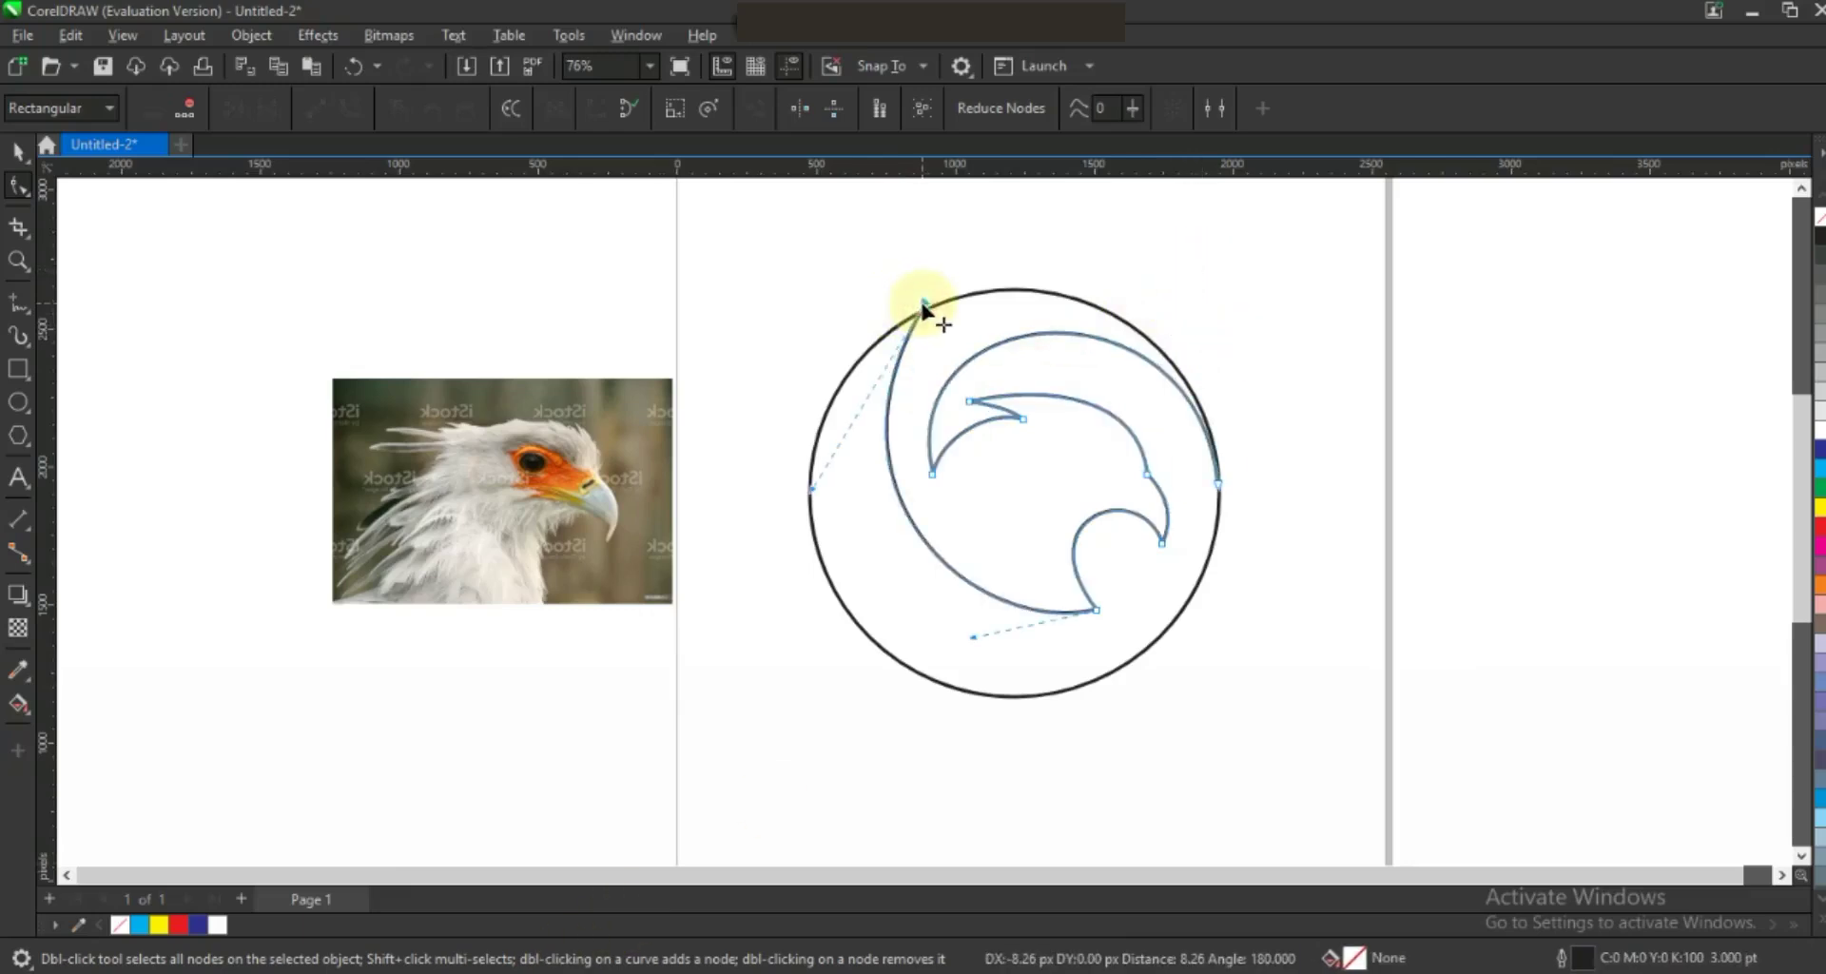
{"action": "left_click_drag", "start_coordinate": [808, 493], "coordinate": [809, 486]}
{"action": "left_click_drag", "start_coordinate": [973, 656], "coordinate": [964, 629]}
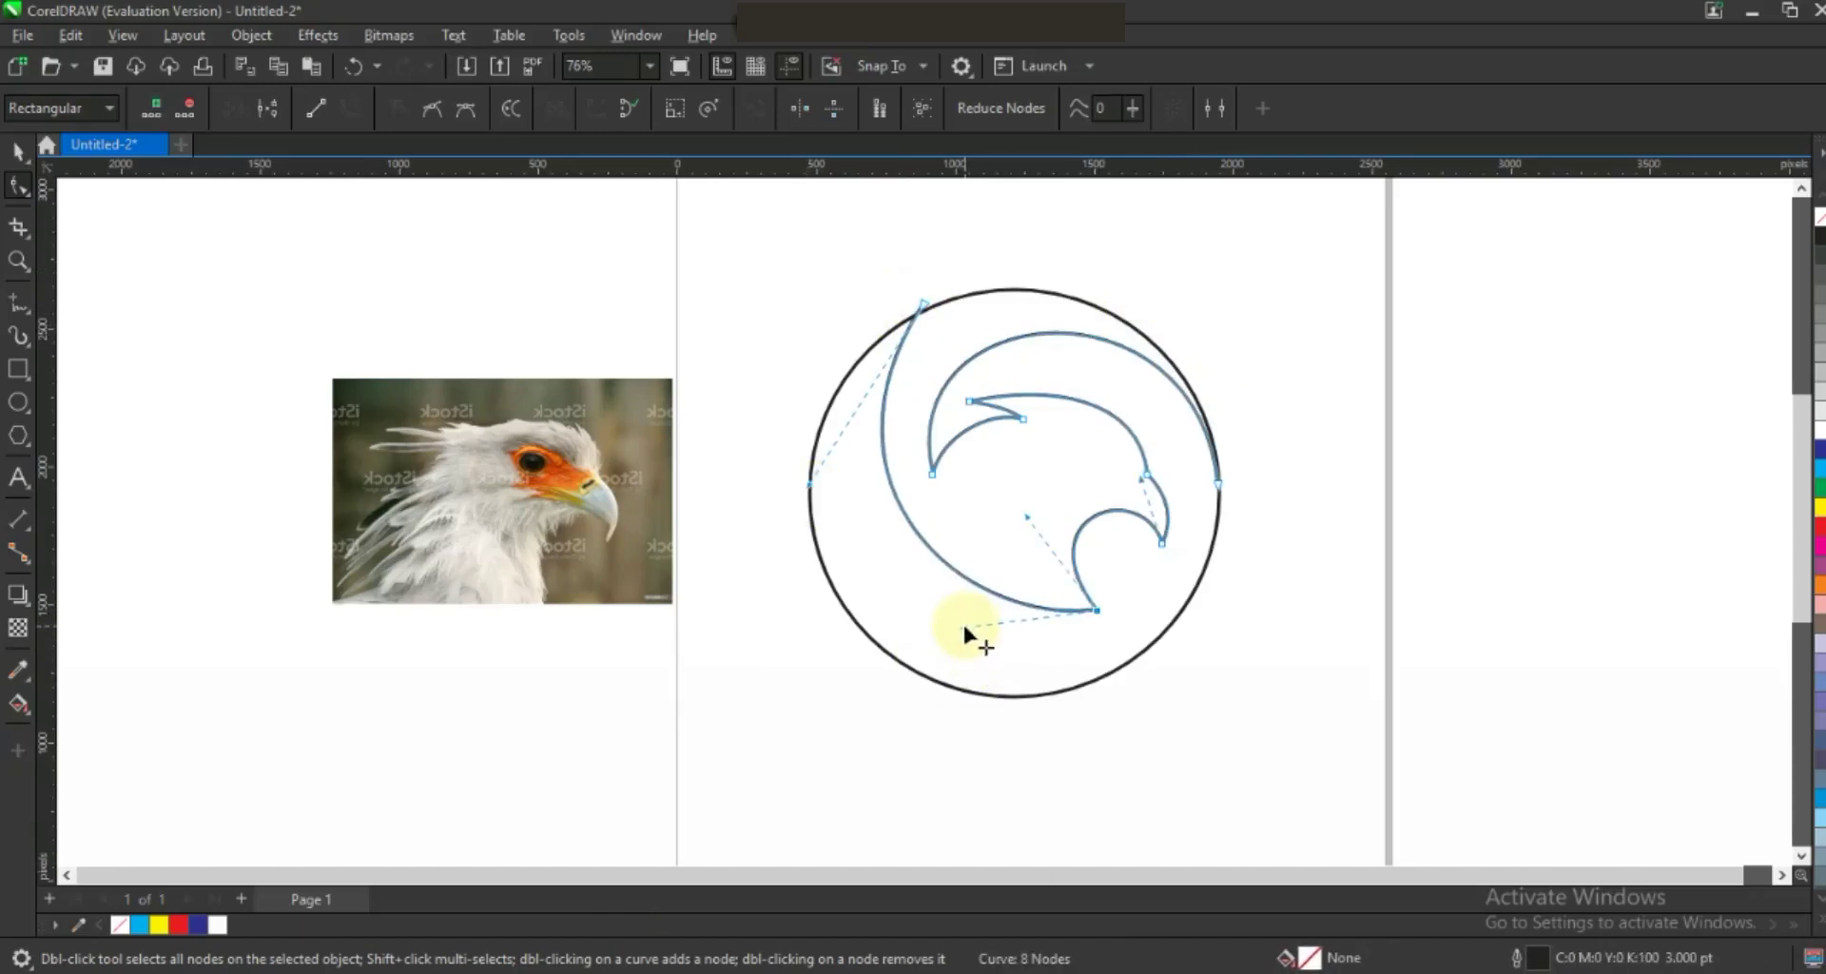
{"action": "left_click", "coordinate": [27, 711]}
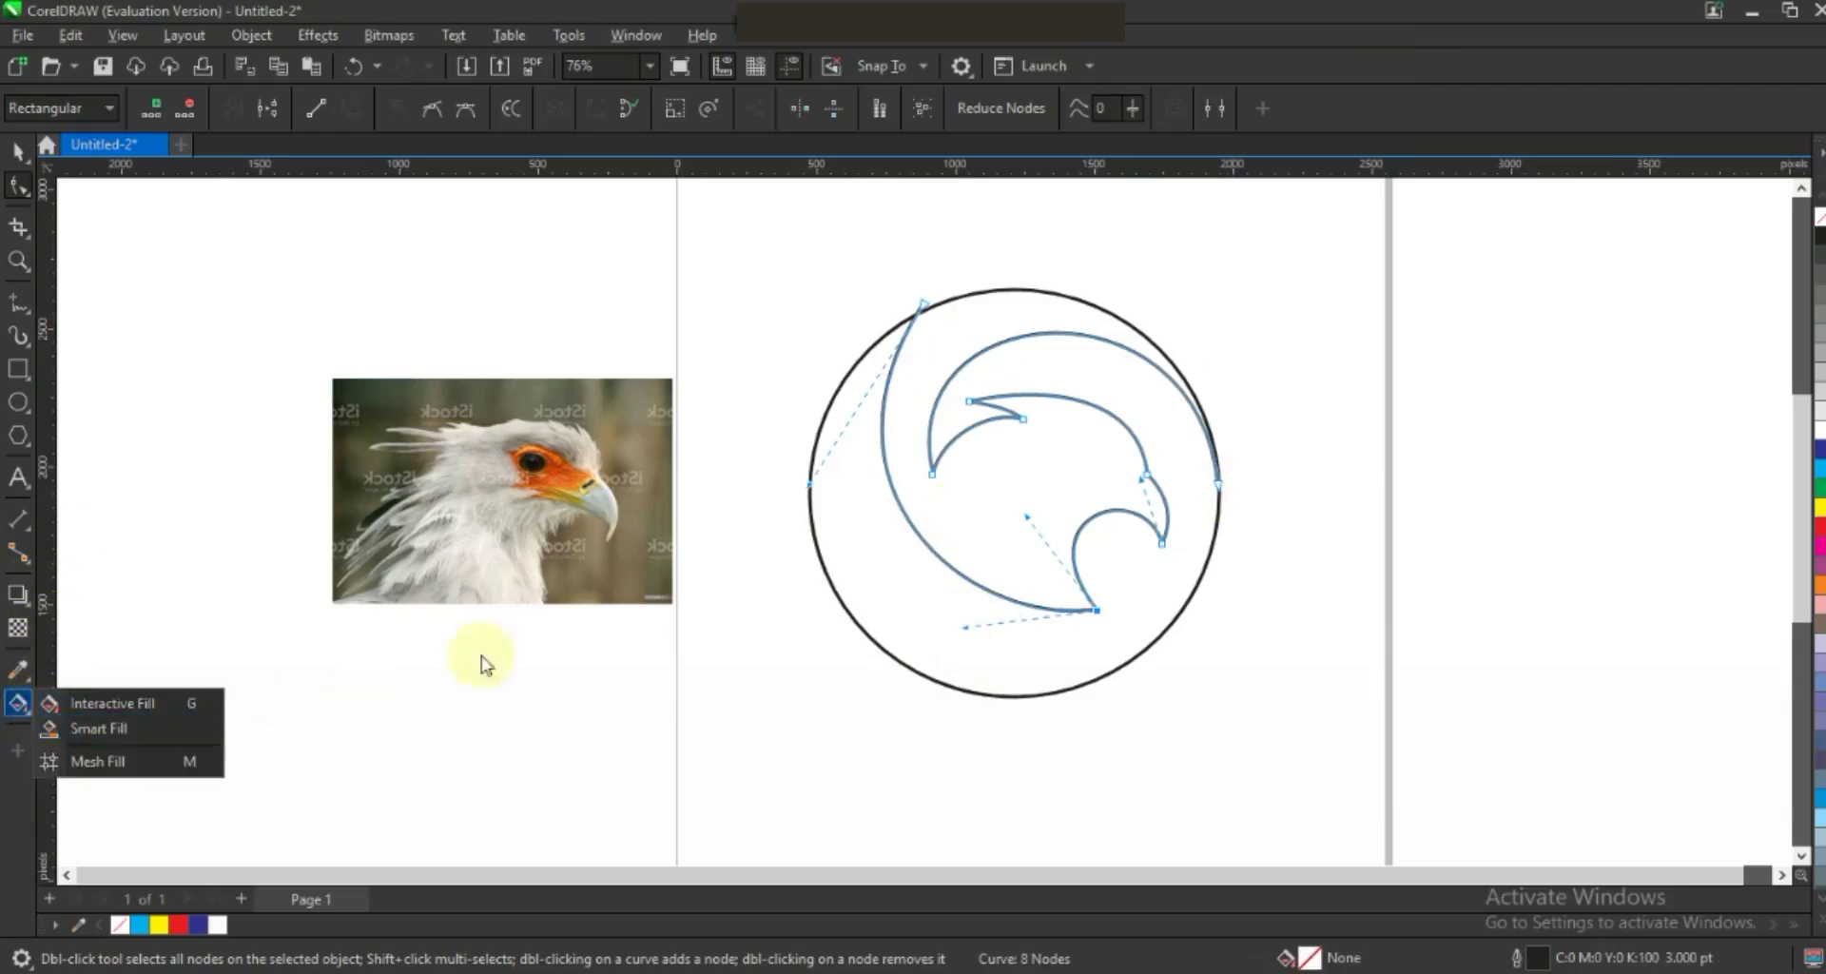
{"action": "left_click", "coordinate": [25, 159]}
{"action": "left_click", "coordinate": [602, 277]}
{"action": "left_click", "coordinate": [34, 154]}
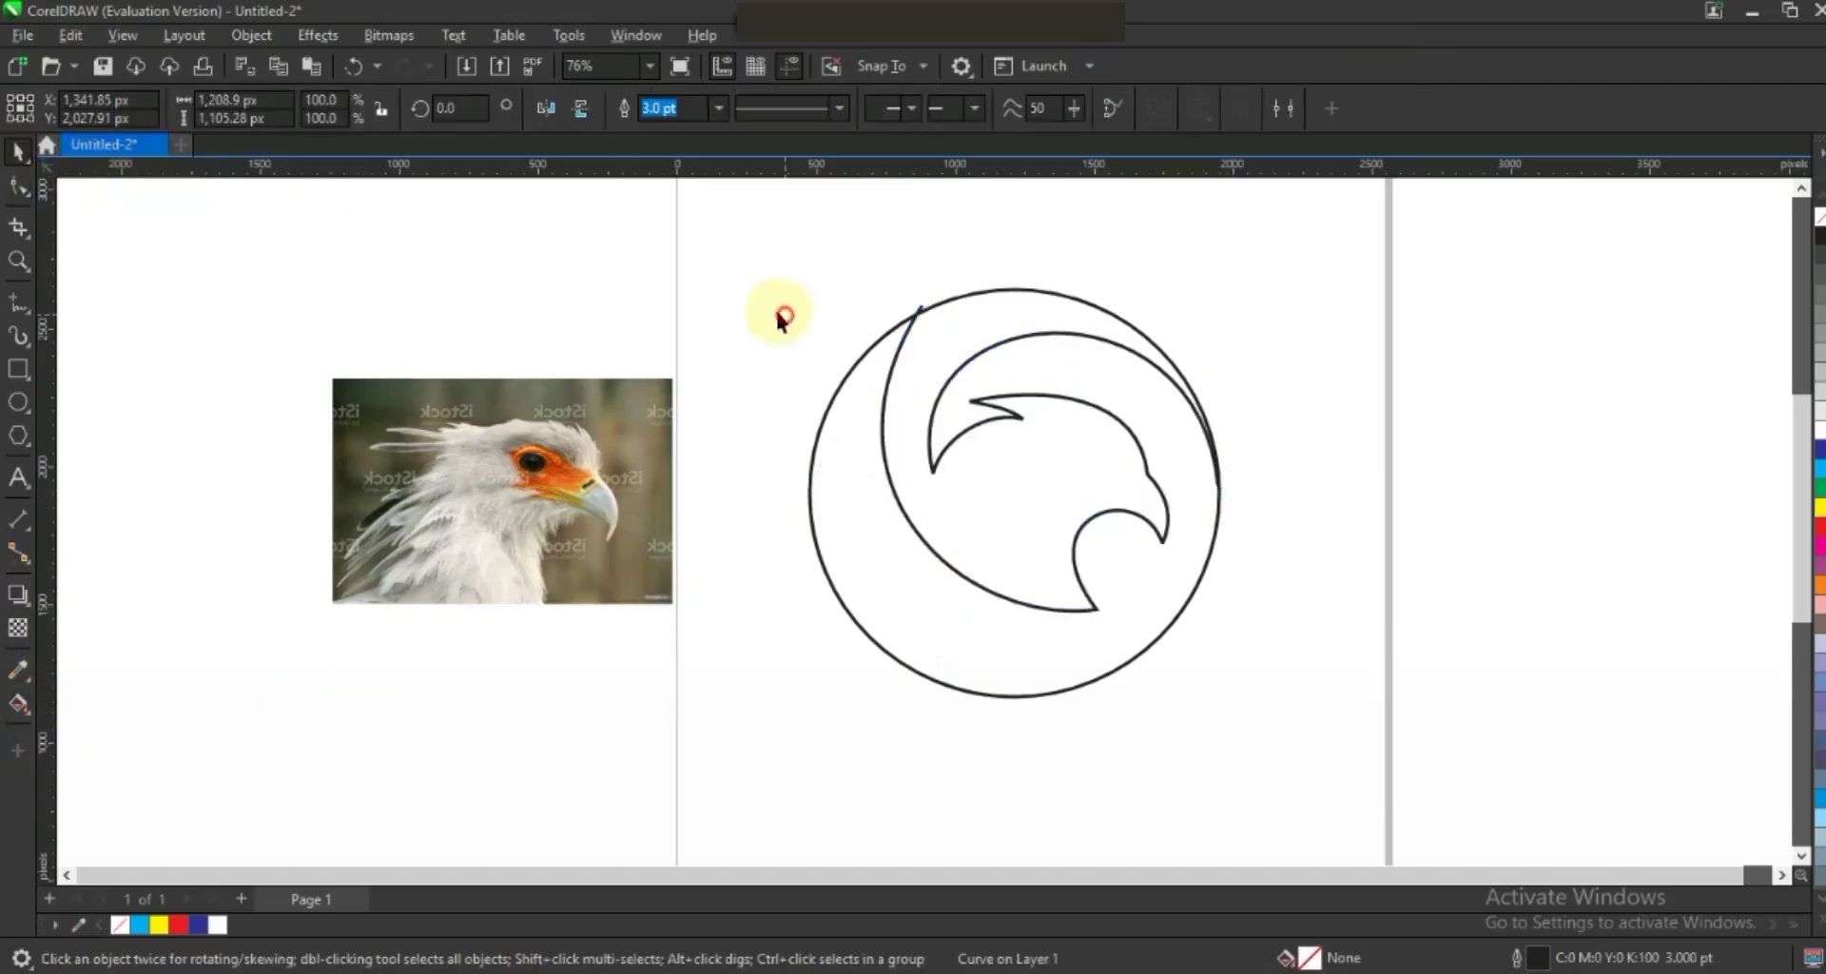
Draw an open V of two straight lines across the circle's left edge, its right side about 465 px long.
{"action": "left_click", "coordinate": [779, 318]}
{"action": "left_click", "coordinate": [18, 303]}
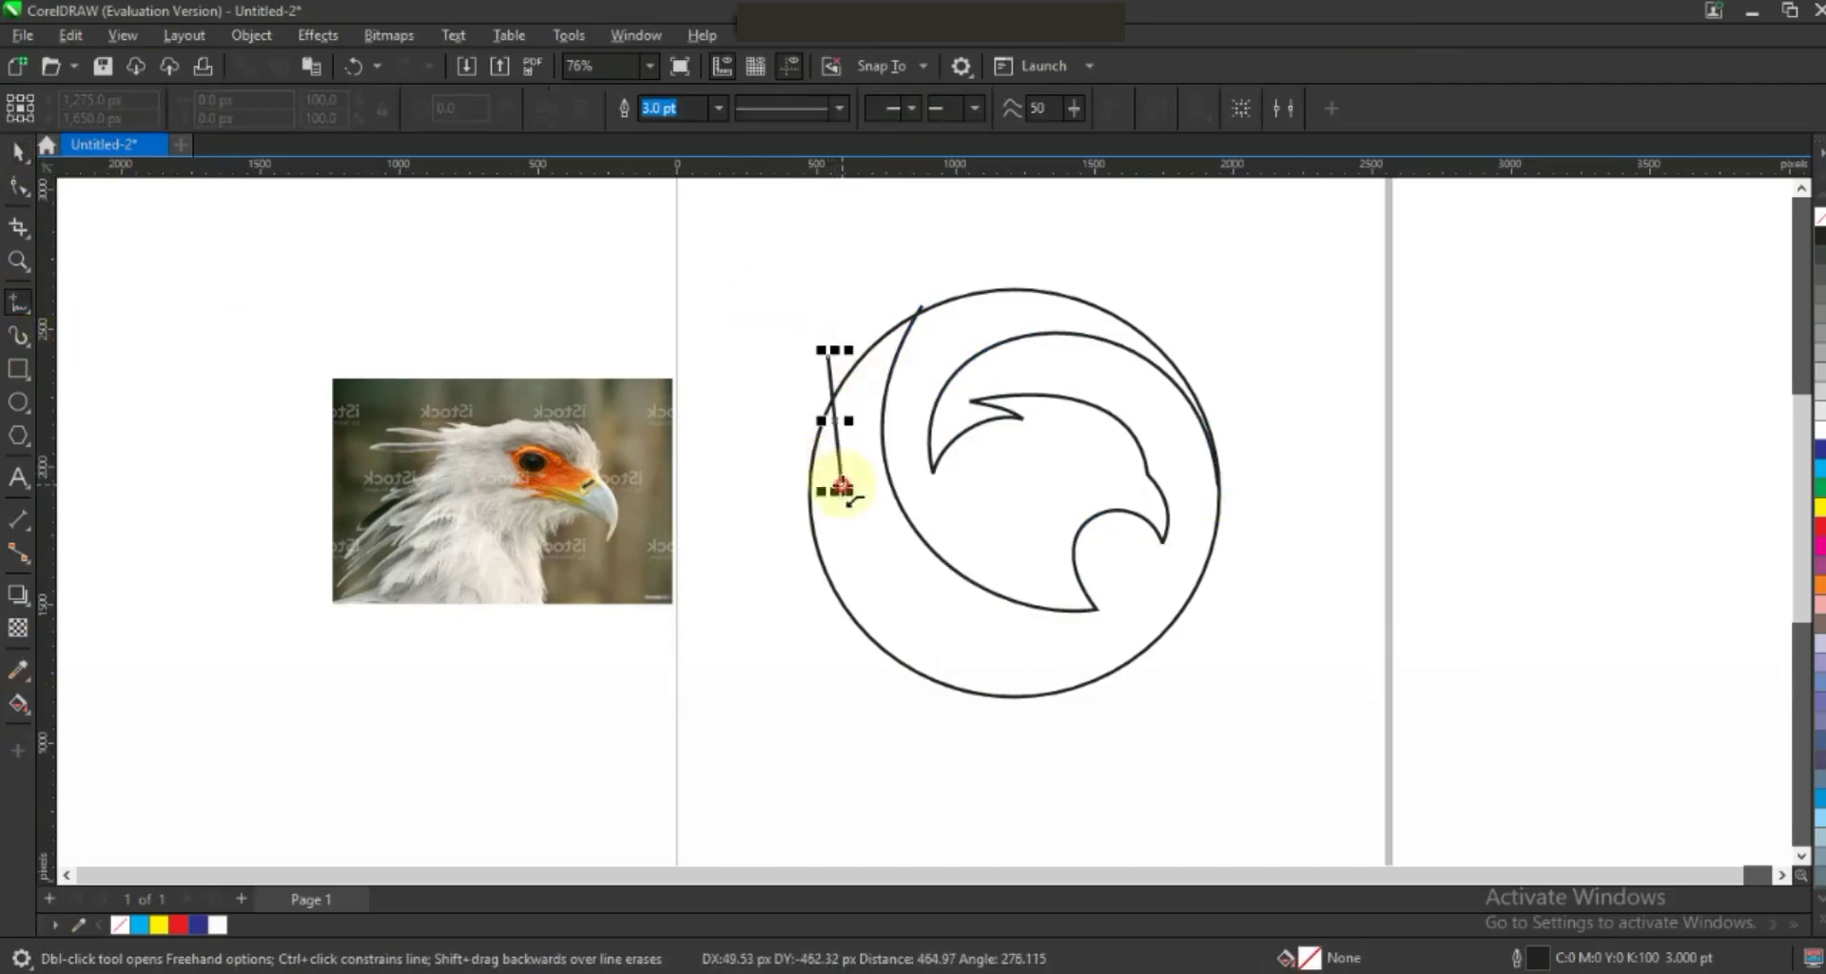
{"action": "left_click", "coordinate": [841, 485]}
{"action": "left_click", "coordinate": [787, 385]}
{"action": "left_click", "coordinate": [18, 184]}
Convert the V's lines to curves, bend both, and adjust its nodes and handles into a pointed feather notch.
{"action": "left_click_drag", "start_coordinate": [704, 328], "coordinate": [908, 521]}
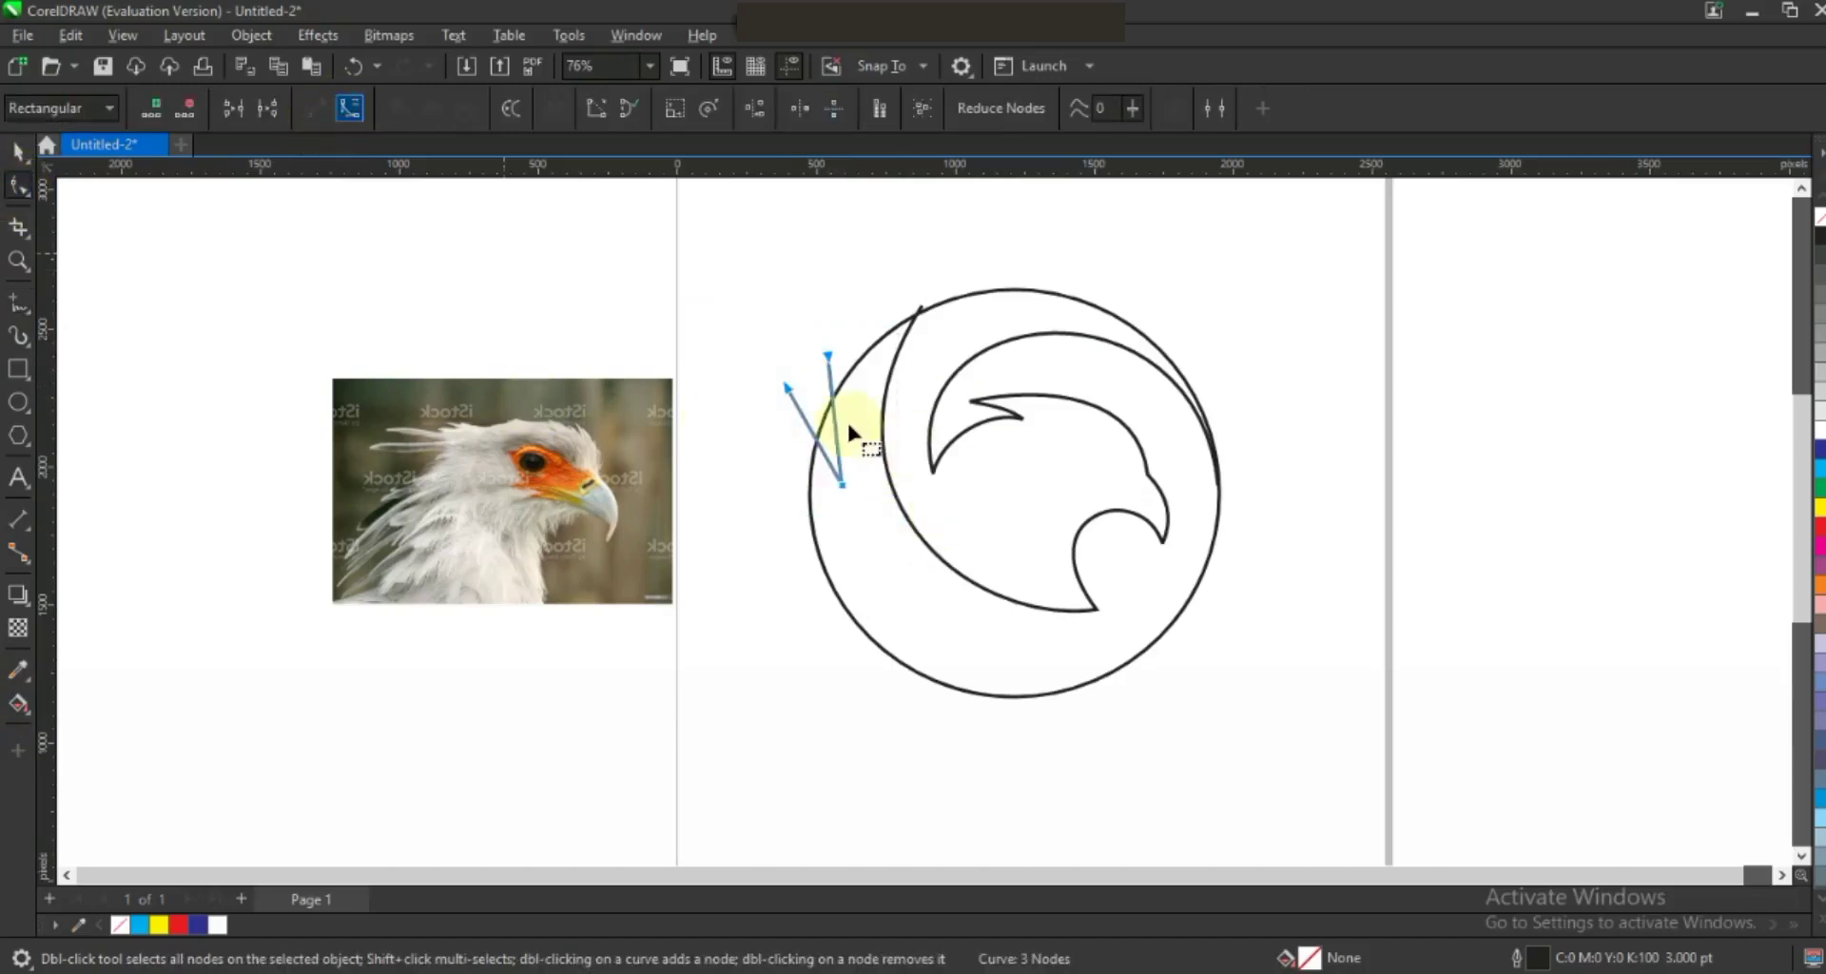
{"action": "mouse_move", "coordinate": [839, 433]}
{"action": "left_mouse_down"}
{"action": "mouse_move", "coordinate": [835, 409]}
{"action": "mouse_move", "coordinate": [814, 458]}
{"action": "mouse_move", "coordinate": [847, 496]}
{"action": "mouse_move", "coordinate": [833, 421]}
{"action": "mouse_move", "coordinate": [826, 436]}
{"action": "left_mouse_up"}
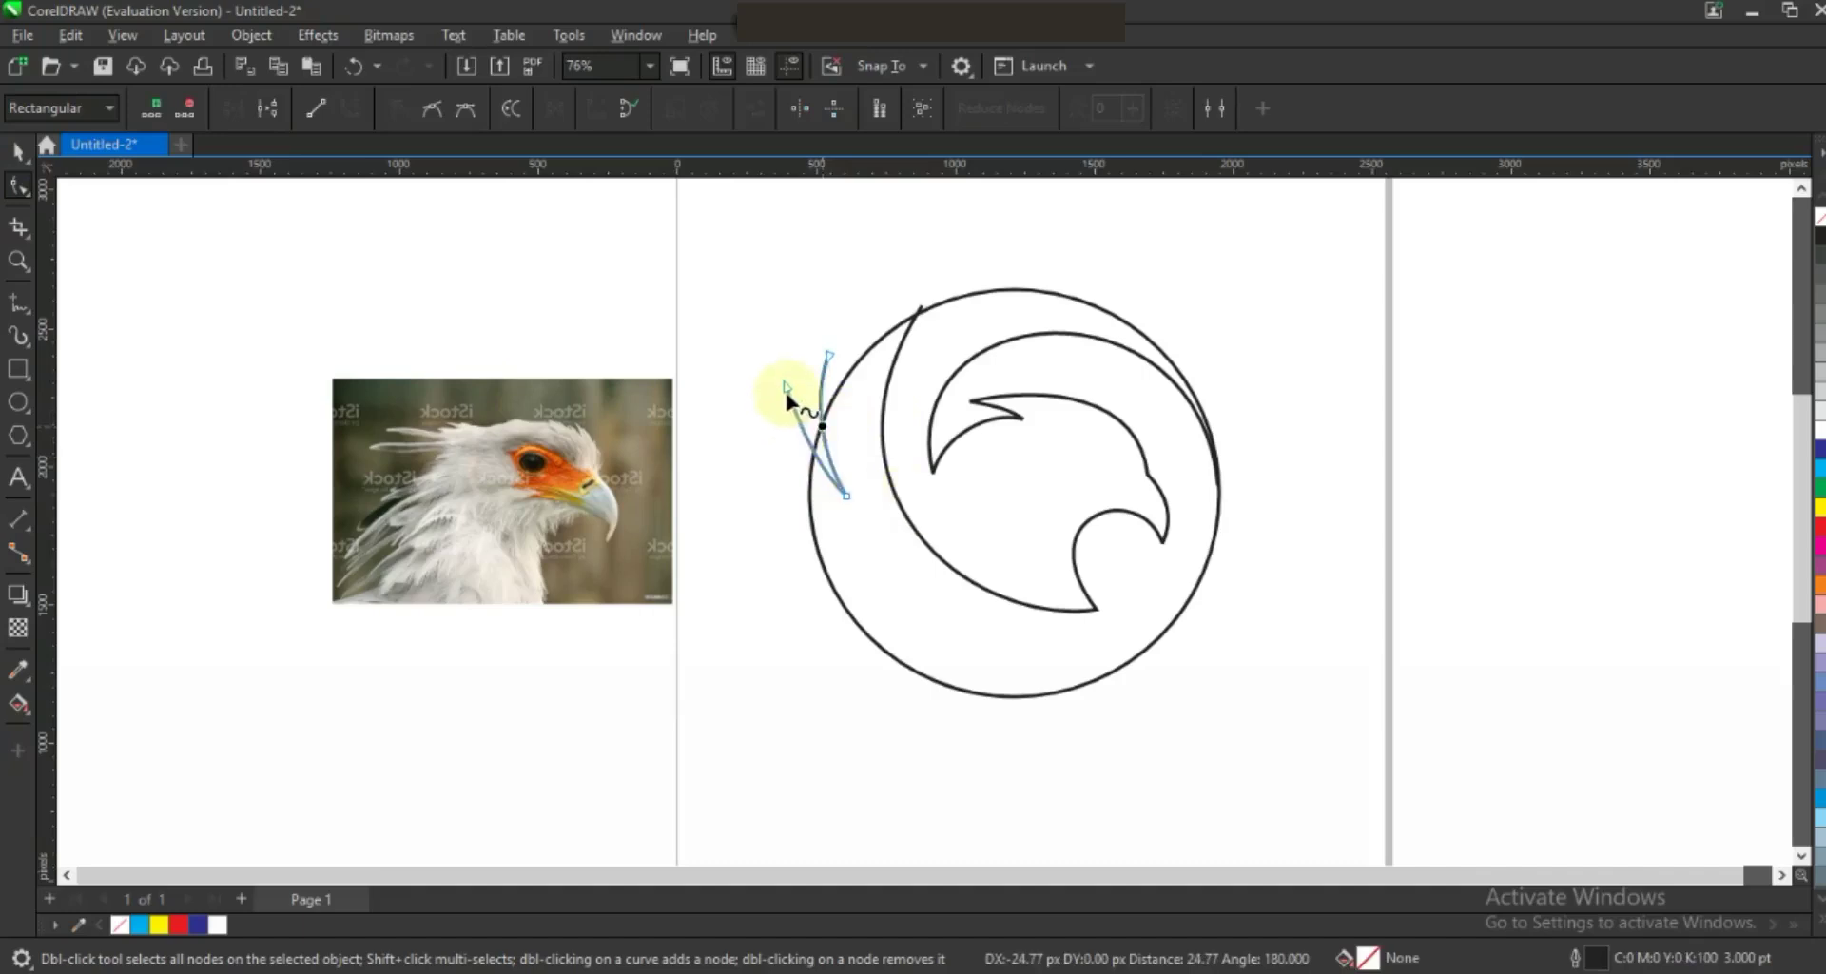
{"action": "left_click", "coordinate": [831, 355]}
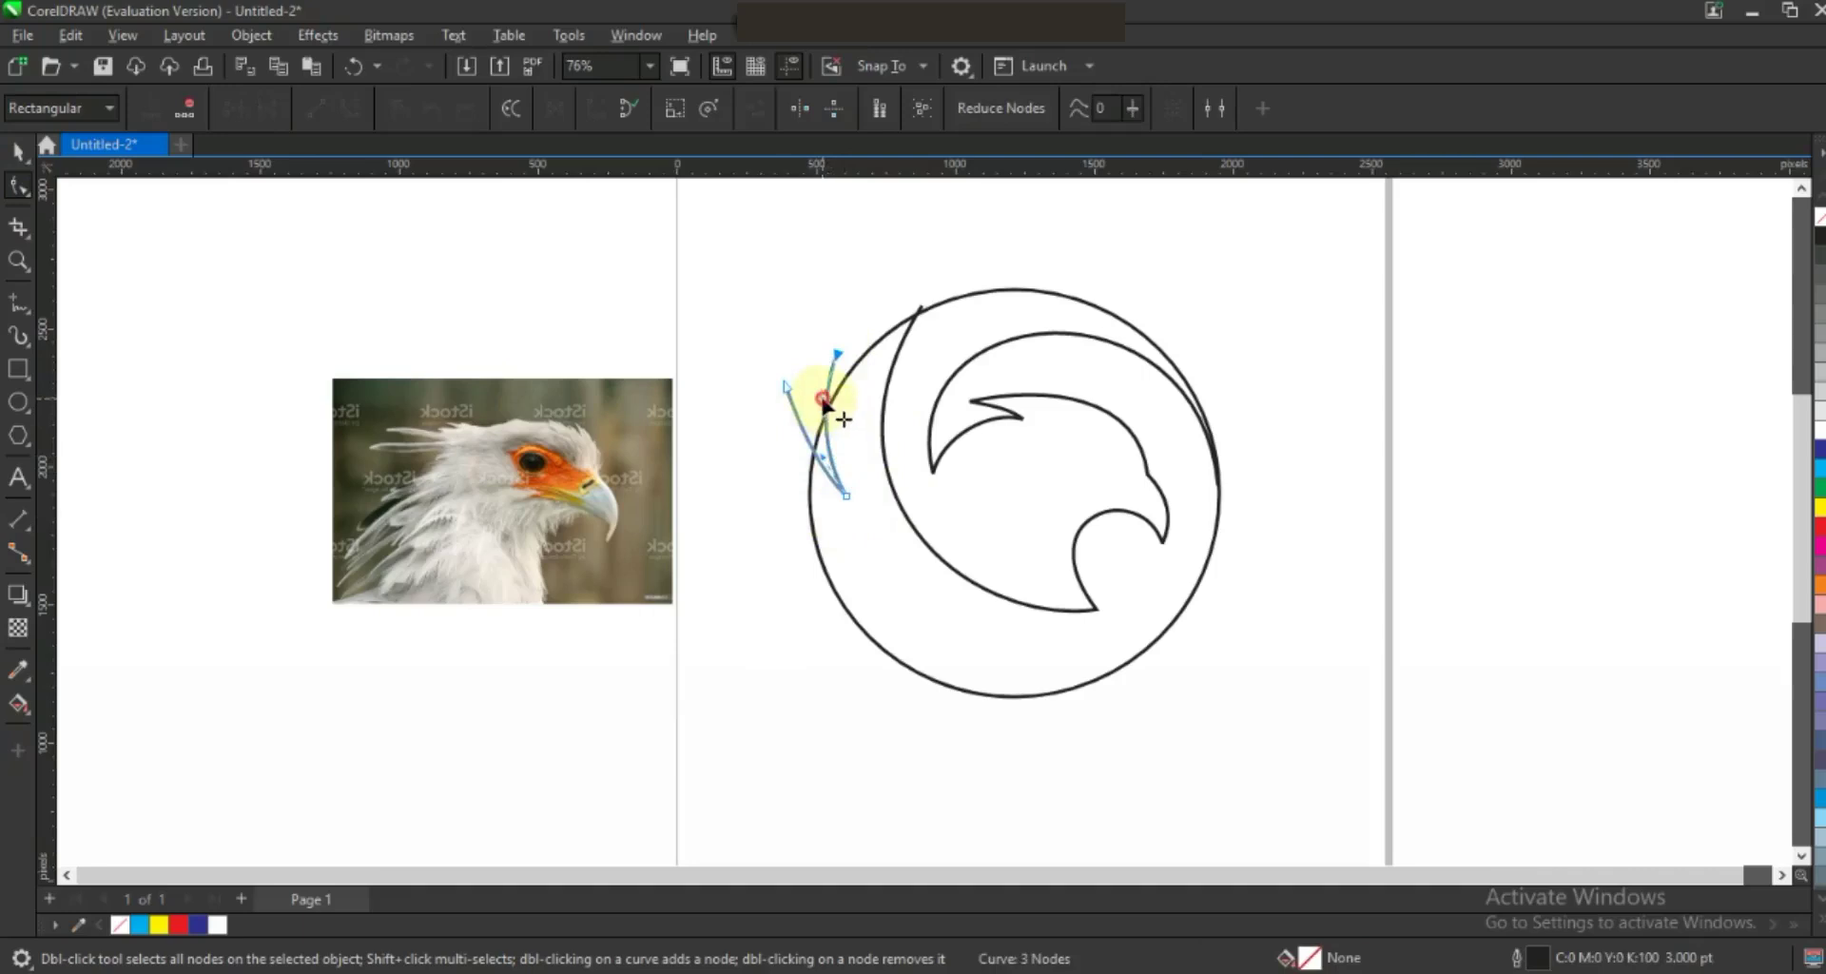
{"action": "left_click_drag", "start_coordinate": [819, 450], "coordinate": [818, 461]}
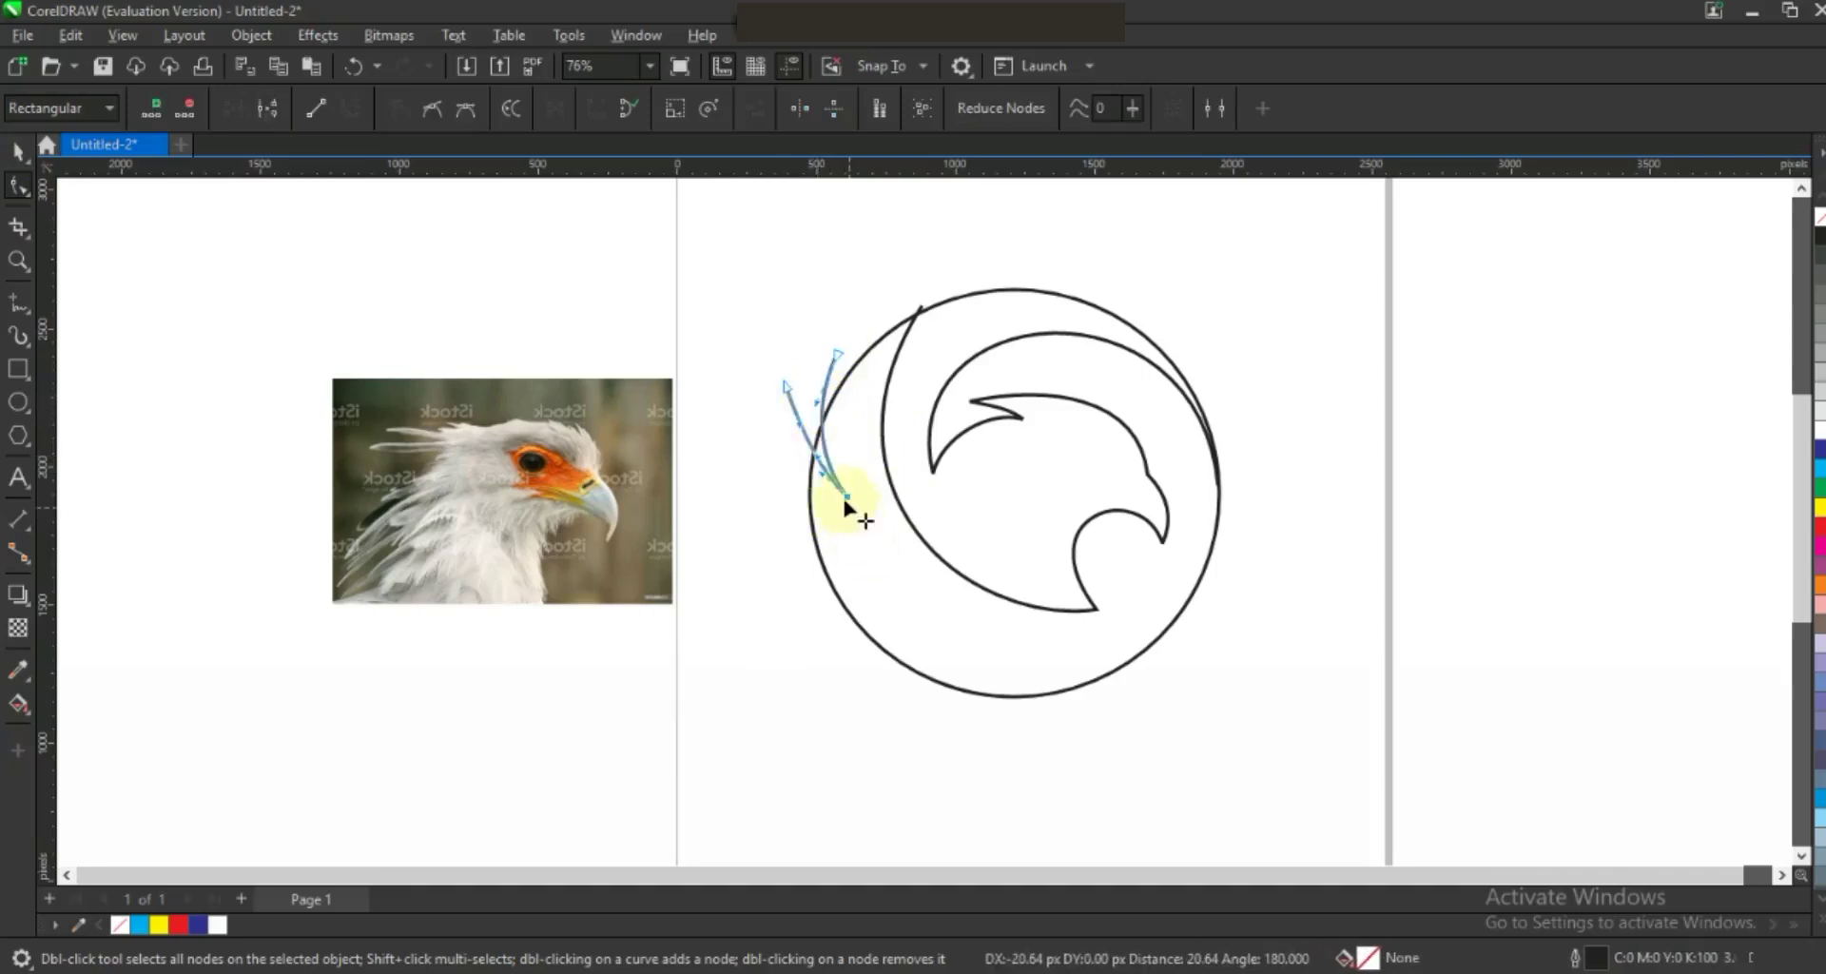
{"action": "left_click_drag", "start_coordinate": [825, 483], "coordinate": [821, 485]}
Place two copies of the feather notch farther down the circle's lower-left edge, rotating each to follow the circle.
{"action": "left_click", "coordinate": [17, 150]}
{"action": "left_click_drag", "start_coordinate": [822, 422], "coordinate": [815, 560]}
{"action": "left_click_drag", "start_coordinate": [863, 634], "coordinate": [842, 663]}
{"action": "left_click", "coordinate": [788, 644]}
{"action": "left_click", "coordinate": [930, 708]}
{"action": "left_click_drag", "start_coordinate": [930, 707], "coordinate": [886, 676]}
{"action": "left_click", "coordinate": [887, 676]}
{"action": "left_click", "coordinate": [889, 731]}
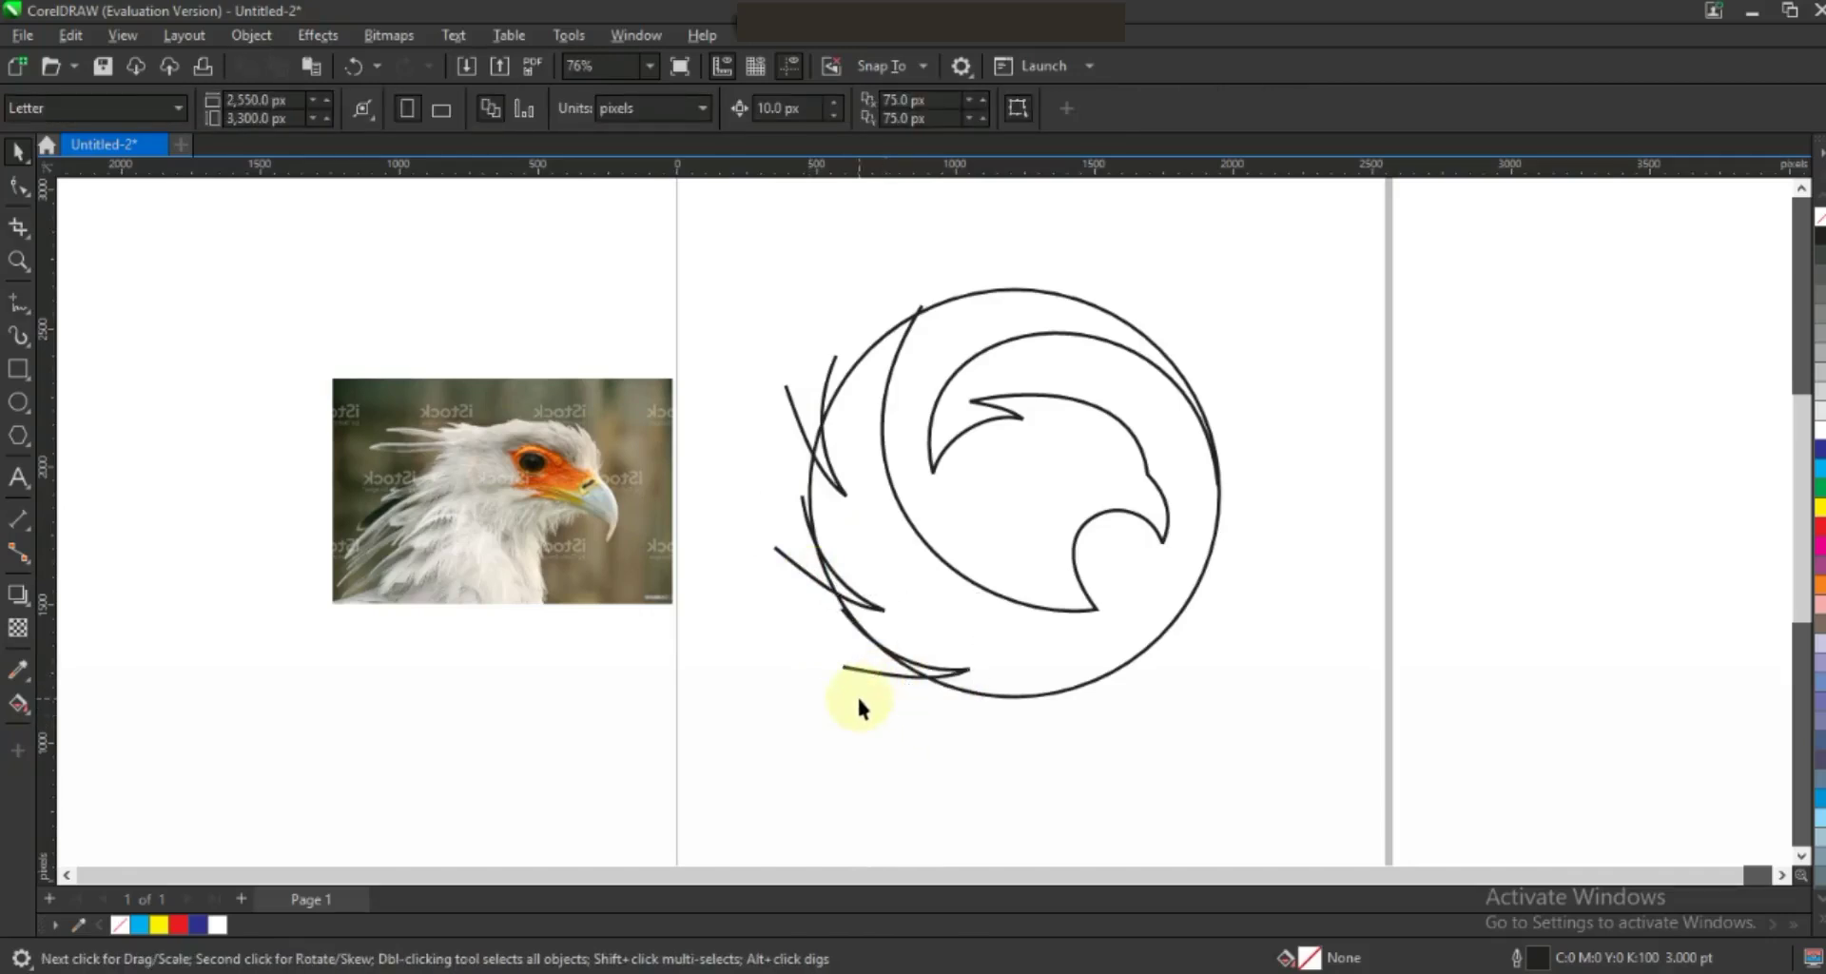
Fill the area between the bird outline and the notched circle with light blue using Smart Fill.
{"action": "left_click", "coordinate": [19, 703]}
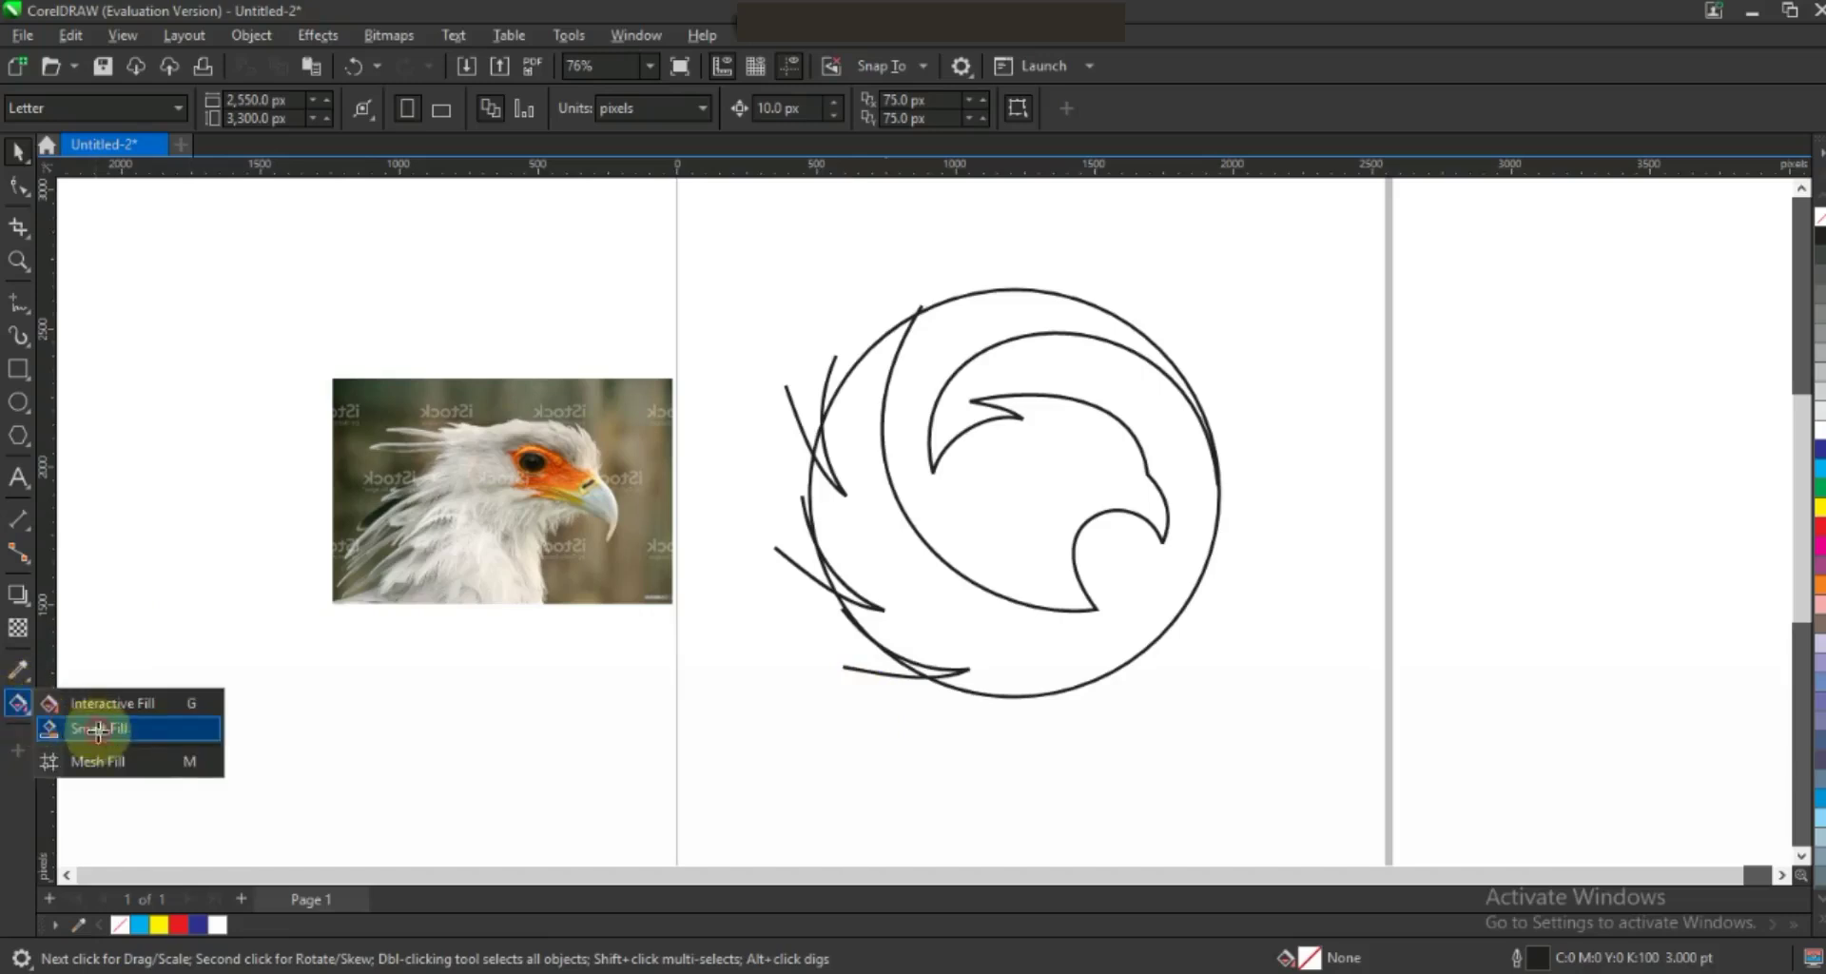
{"action": "left_click", "coordinate": [76, 730]}
{"action": "left_click", "coordinate": [1003, 656]}
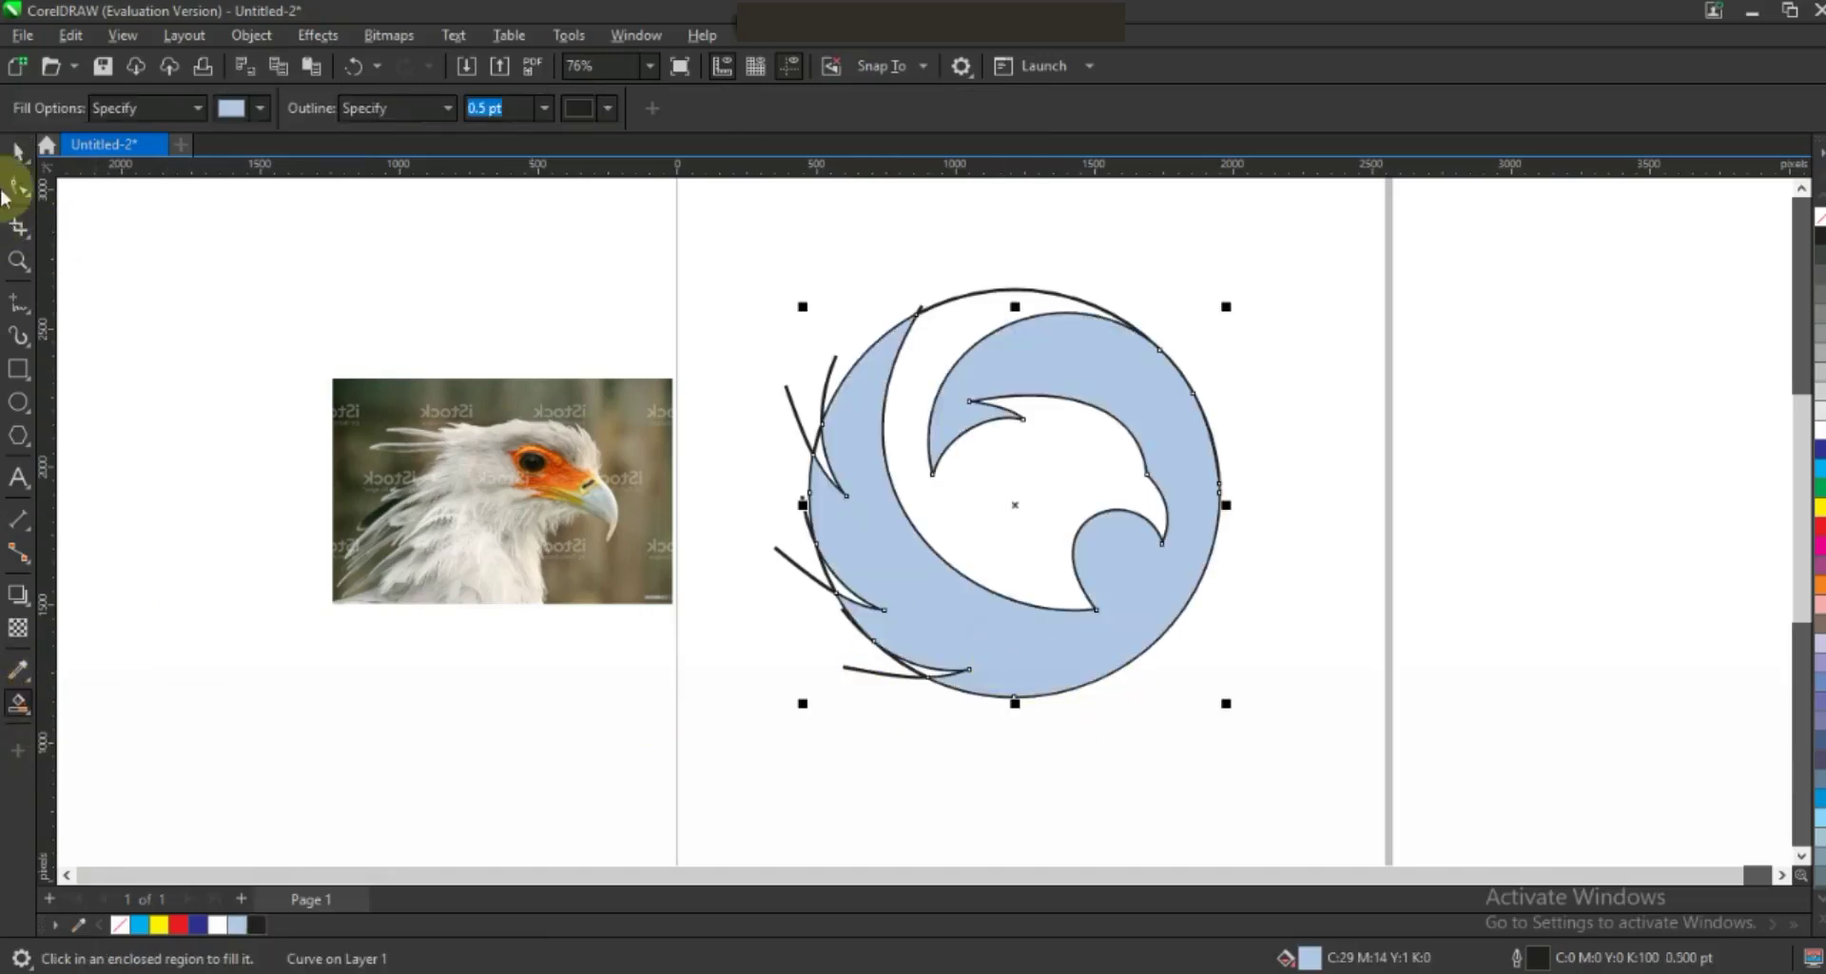
{"action": "left_click", "coordinate": [19, 152]}
{"action": "left_click", "coordinate": [669, 691]}
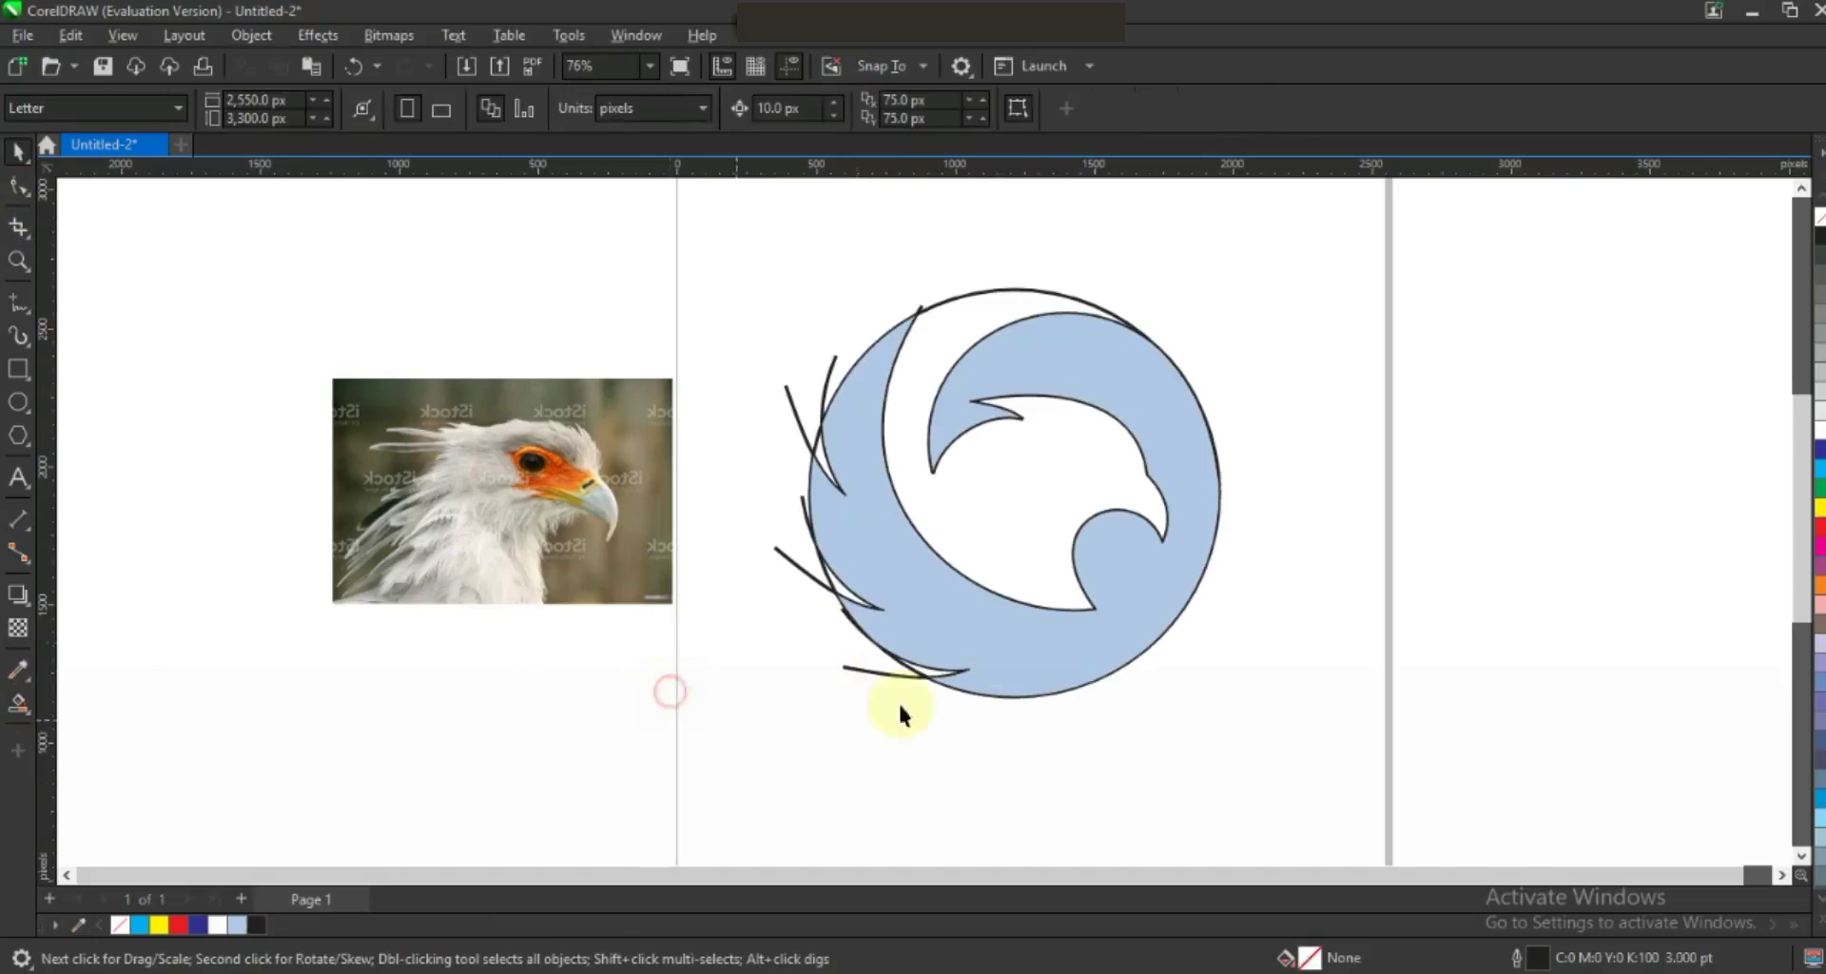
Delete the circle, the bird outline and the three feather notch lines, keeping only the filled shape.
{"action": "left_click", "coordinate": [799, 582]}
{"action": "key", "text": "Delete"}
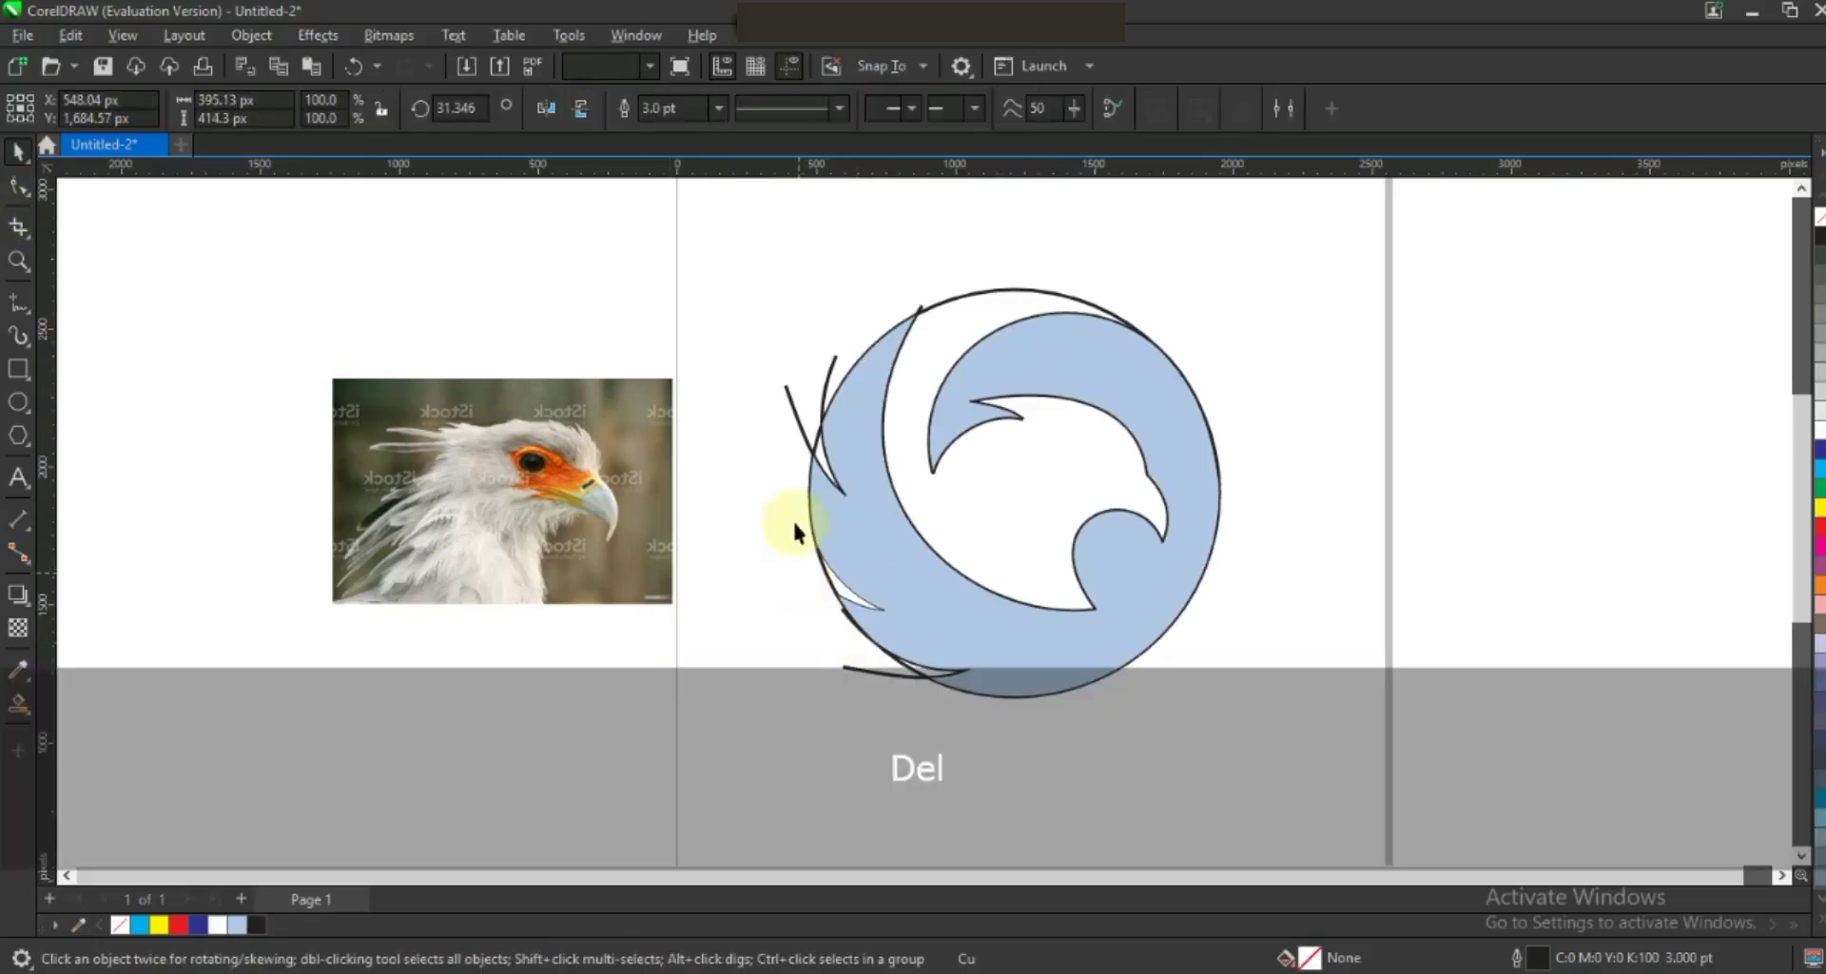
{"action": "left_click", "coordinate": [825, 369]}
{"action": "key", "text": "Delete"}
{"action": "left_click", "coordinate": [916, 305]}
{"action": "key", "text": "Delete"}
{"action": "left_click", "coordinate": [990, 347]}
{"action": "left_click", "coordinate": [906, 684]}
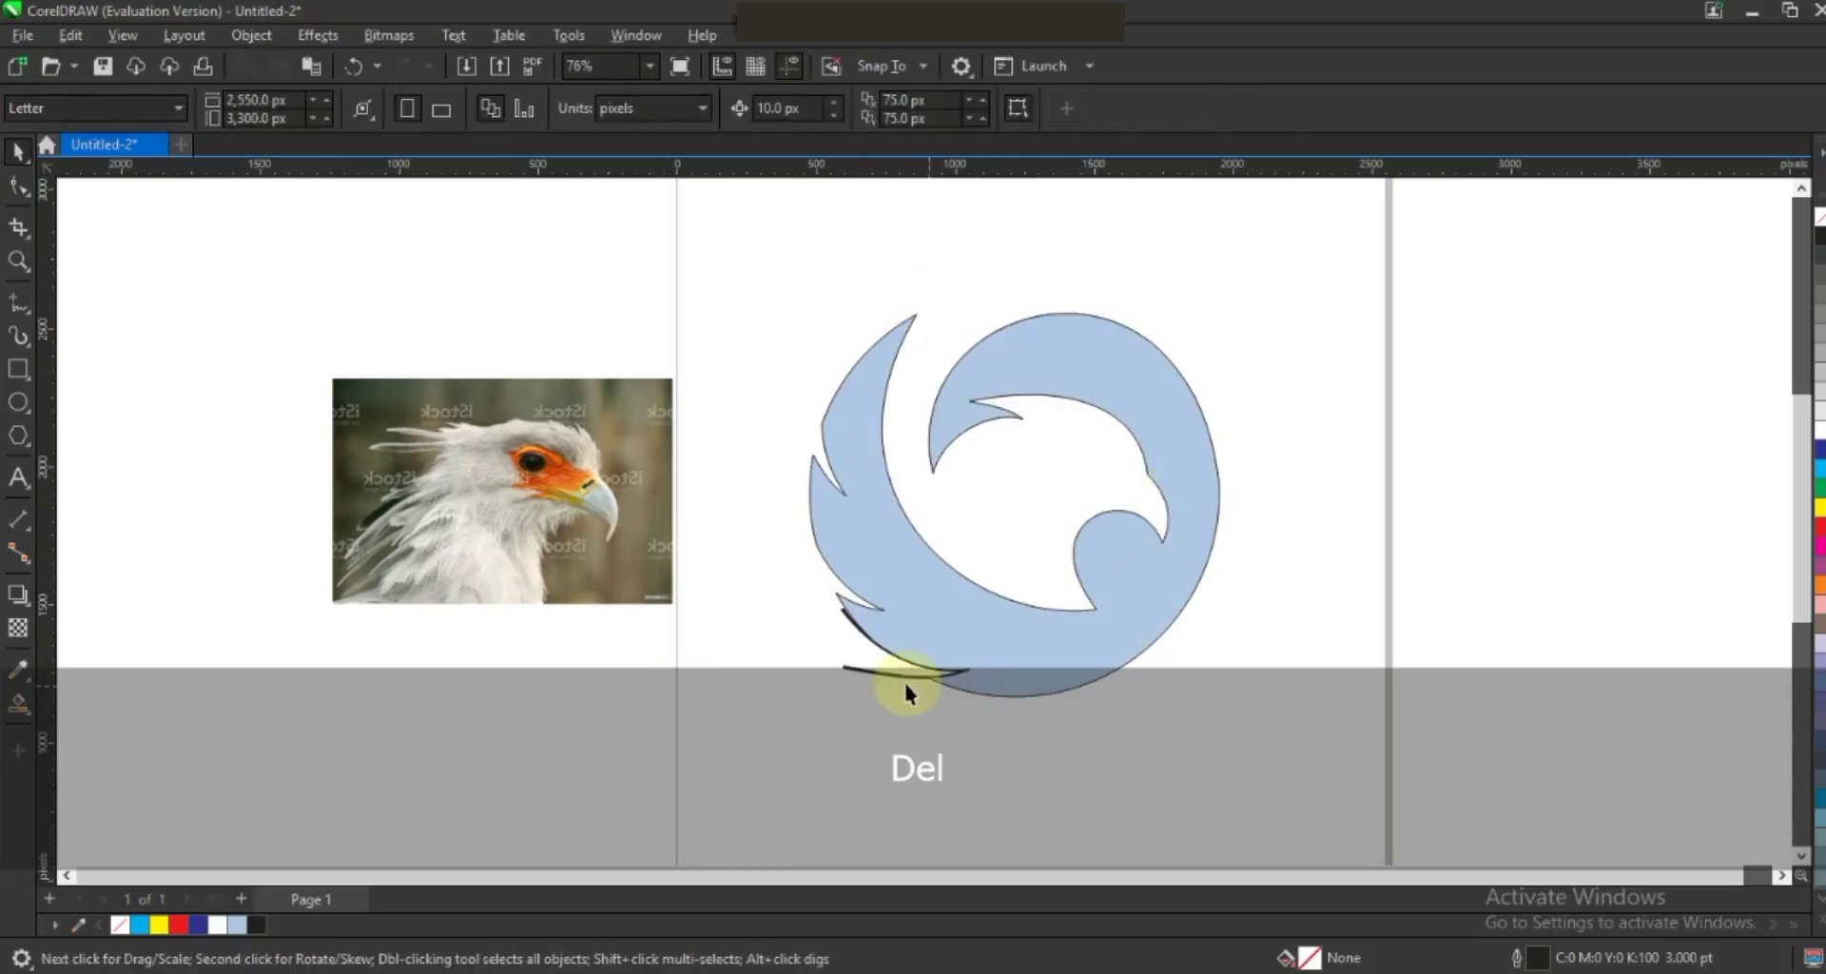
{"action": "left_click", "coordinate": [894, 681]}
{"action": "key", "text": "Delete"}
Delete the surplus nodes between the feather notches and along the bottom edge of the blue shape.
{"action": "left_click", "coordinate": [920, 576]}
{"action": "left_click", "coordinate": [19, 184]}
{"action": "left_click_drag", "start_coordinate": [776, 392], "coordinate": [831, 442]}
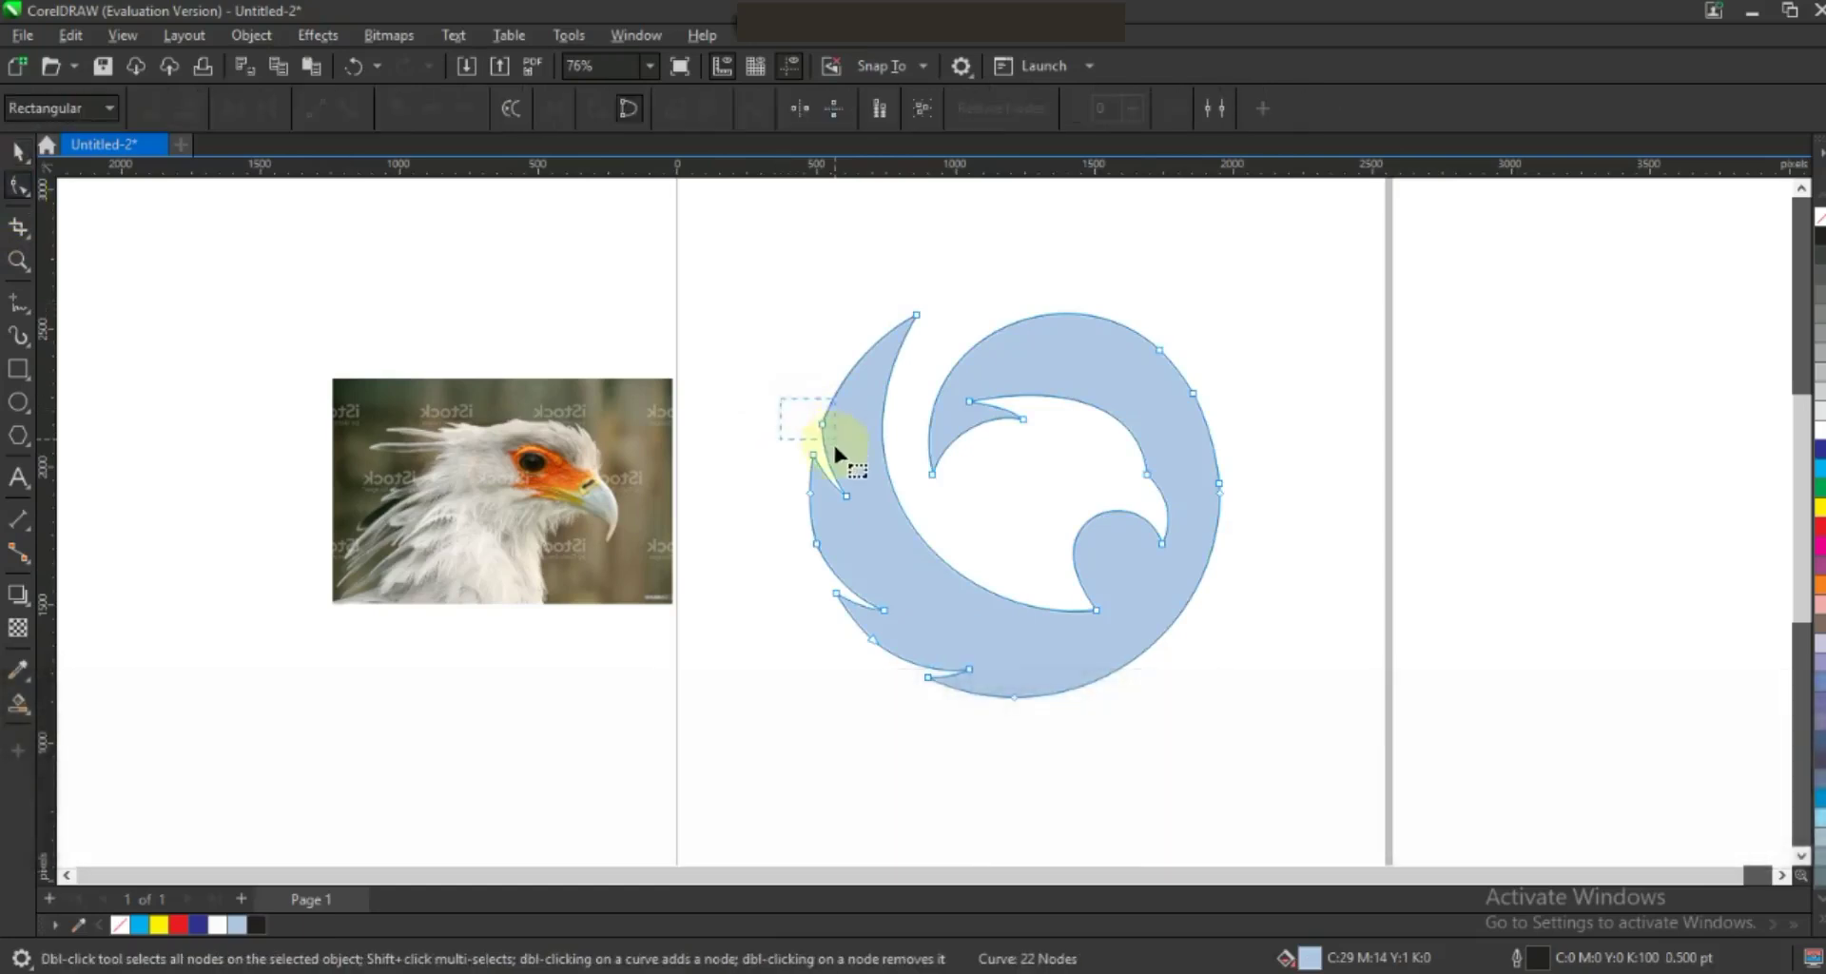
{"action": "left_click_drag", "start_coordinate": [843, 630], "coordinate": [878, 654]}
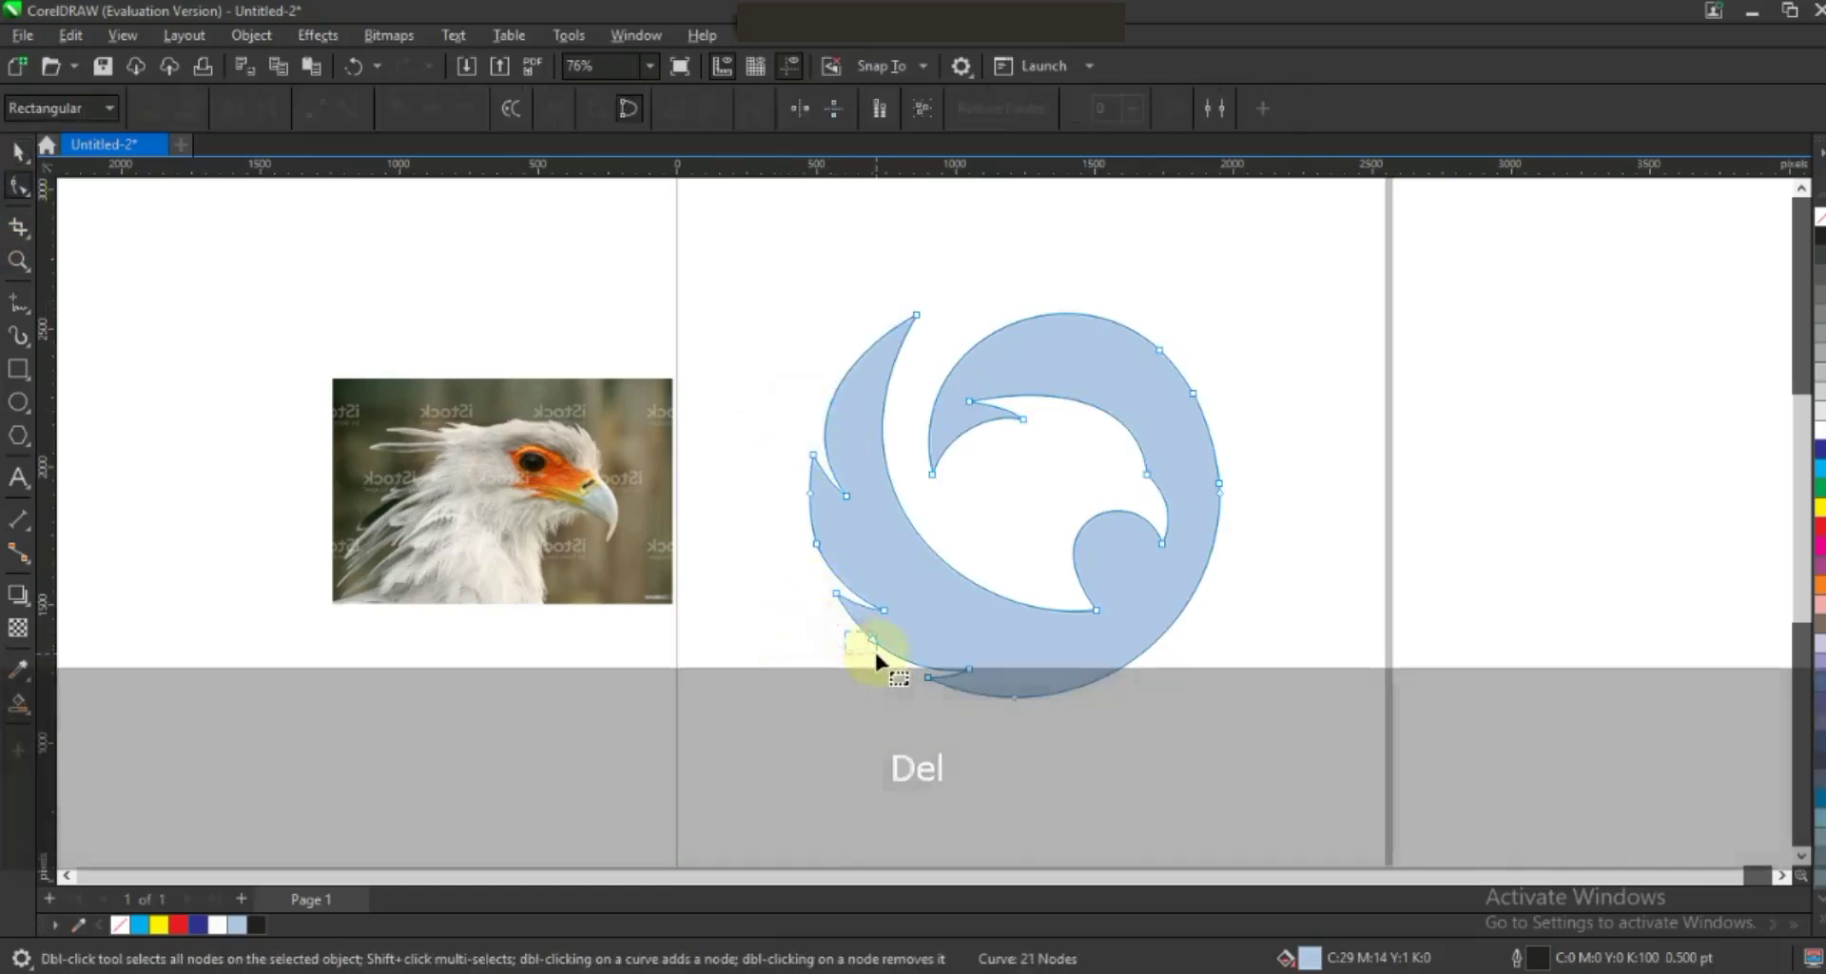
{"action": "key", "text": "Delete"}
{"action": "key", "text": "Delete"}
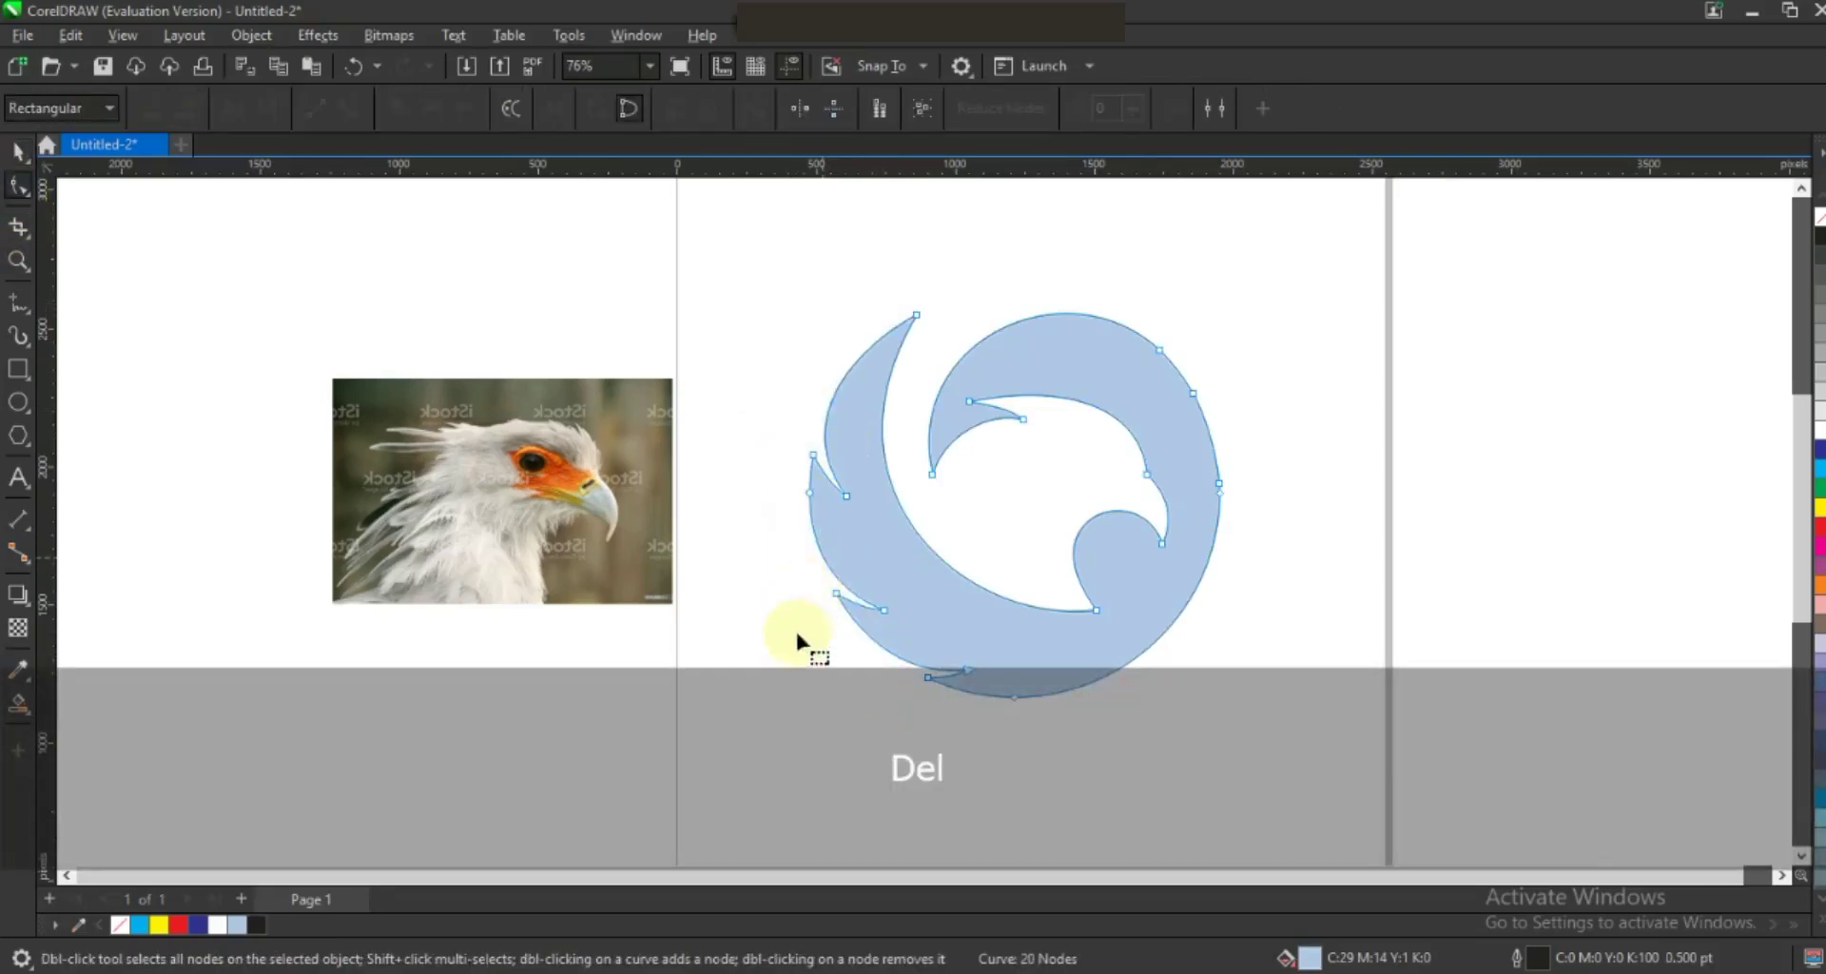
{"action": "left_click_drag", "start_coordinate": [922, 713], "coordinate": [1039, 685]}
{"action": "key", "text": "Delete"}
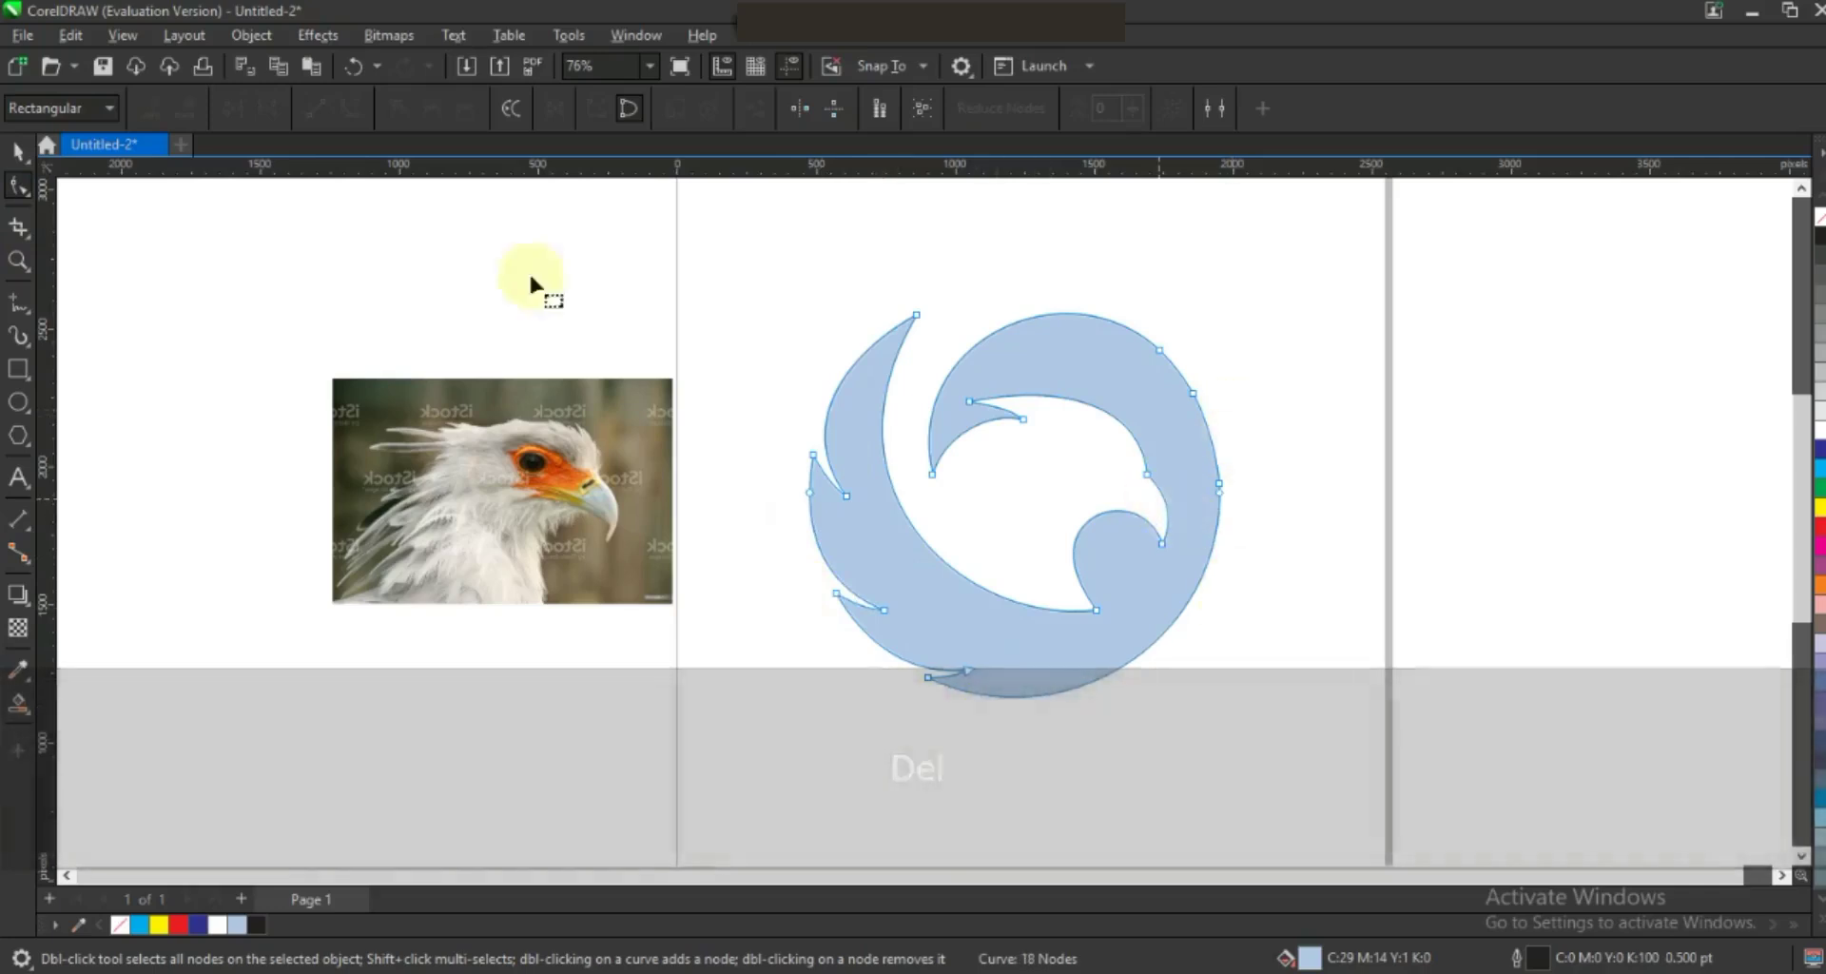
{"action": "left_click", "coordinate": [14, 154]}
{"action": "left_click", "coordinate": [1263, 495]}
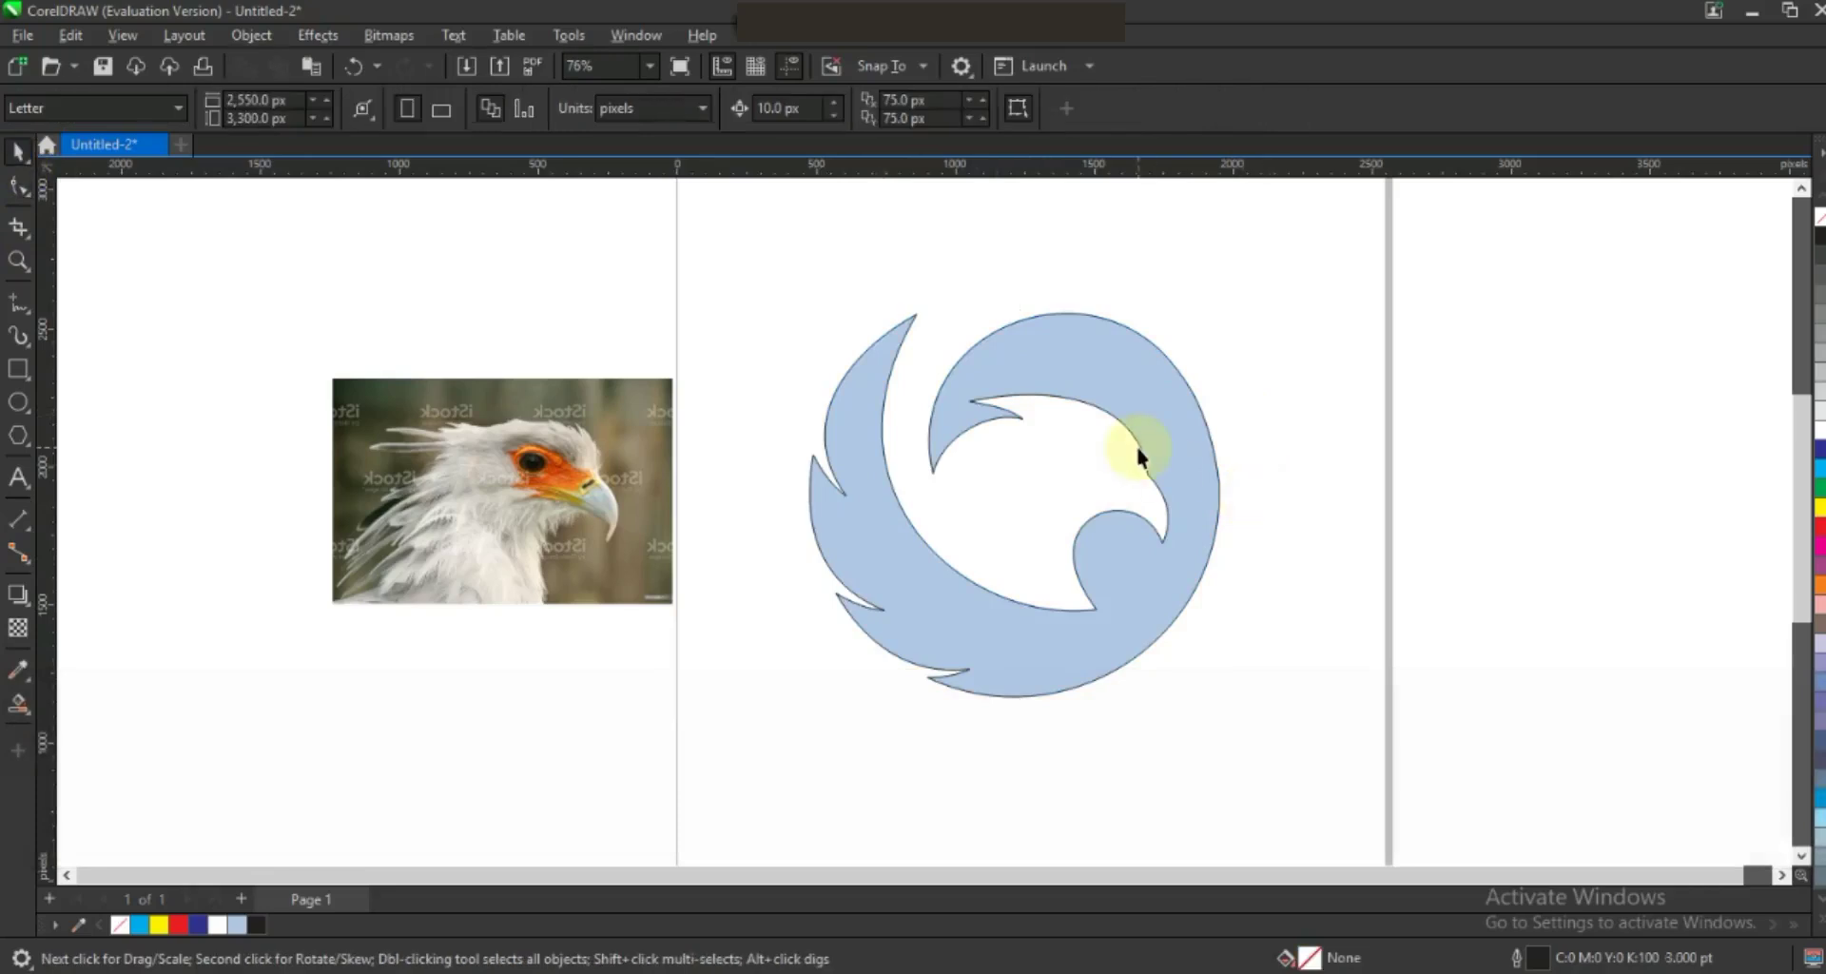
Draw a line about 1,070 px long from the crest's lower-left point to the shape's right edge and convert it to a curve.
{"action": "left_click", "coordinate": [18, 302]}
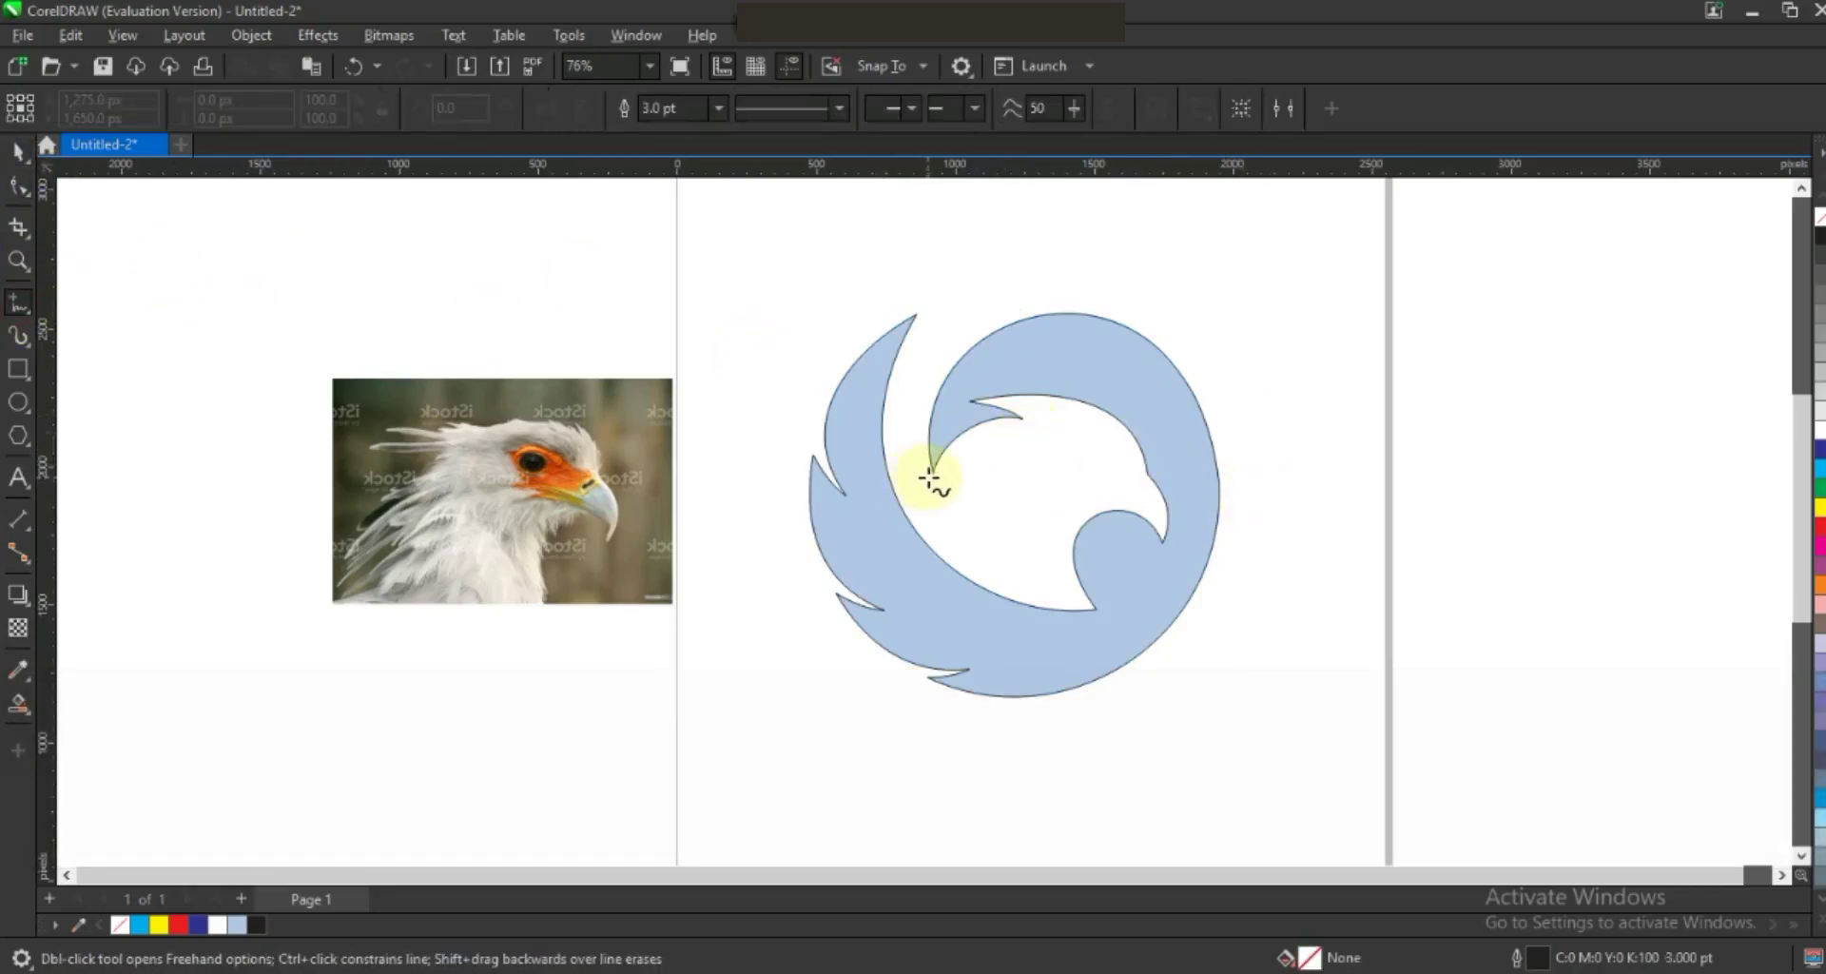
{"action": "left_click", "coordinate": [928, 476]}
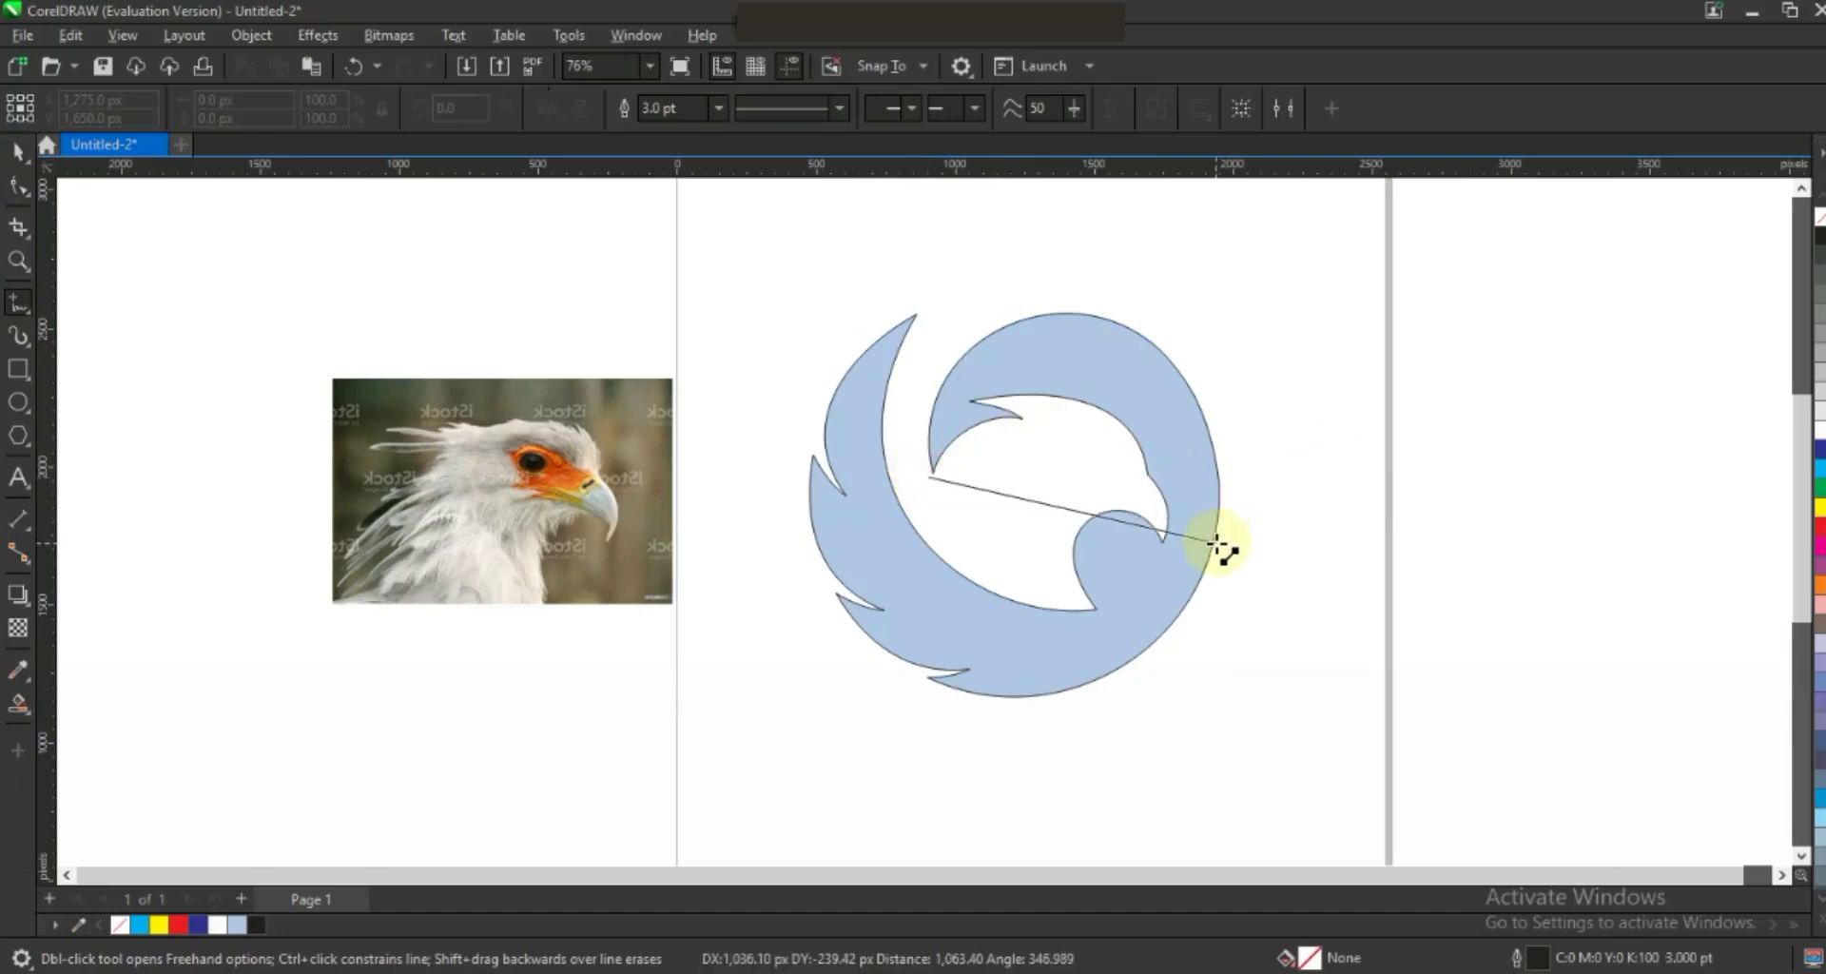
{"action": "left_click", "coordinate": [1218, 545]}
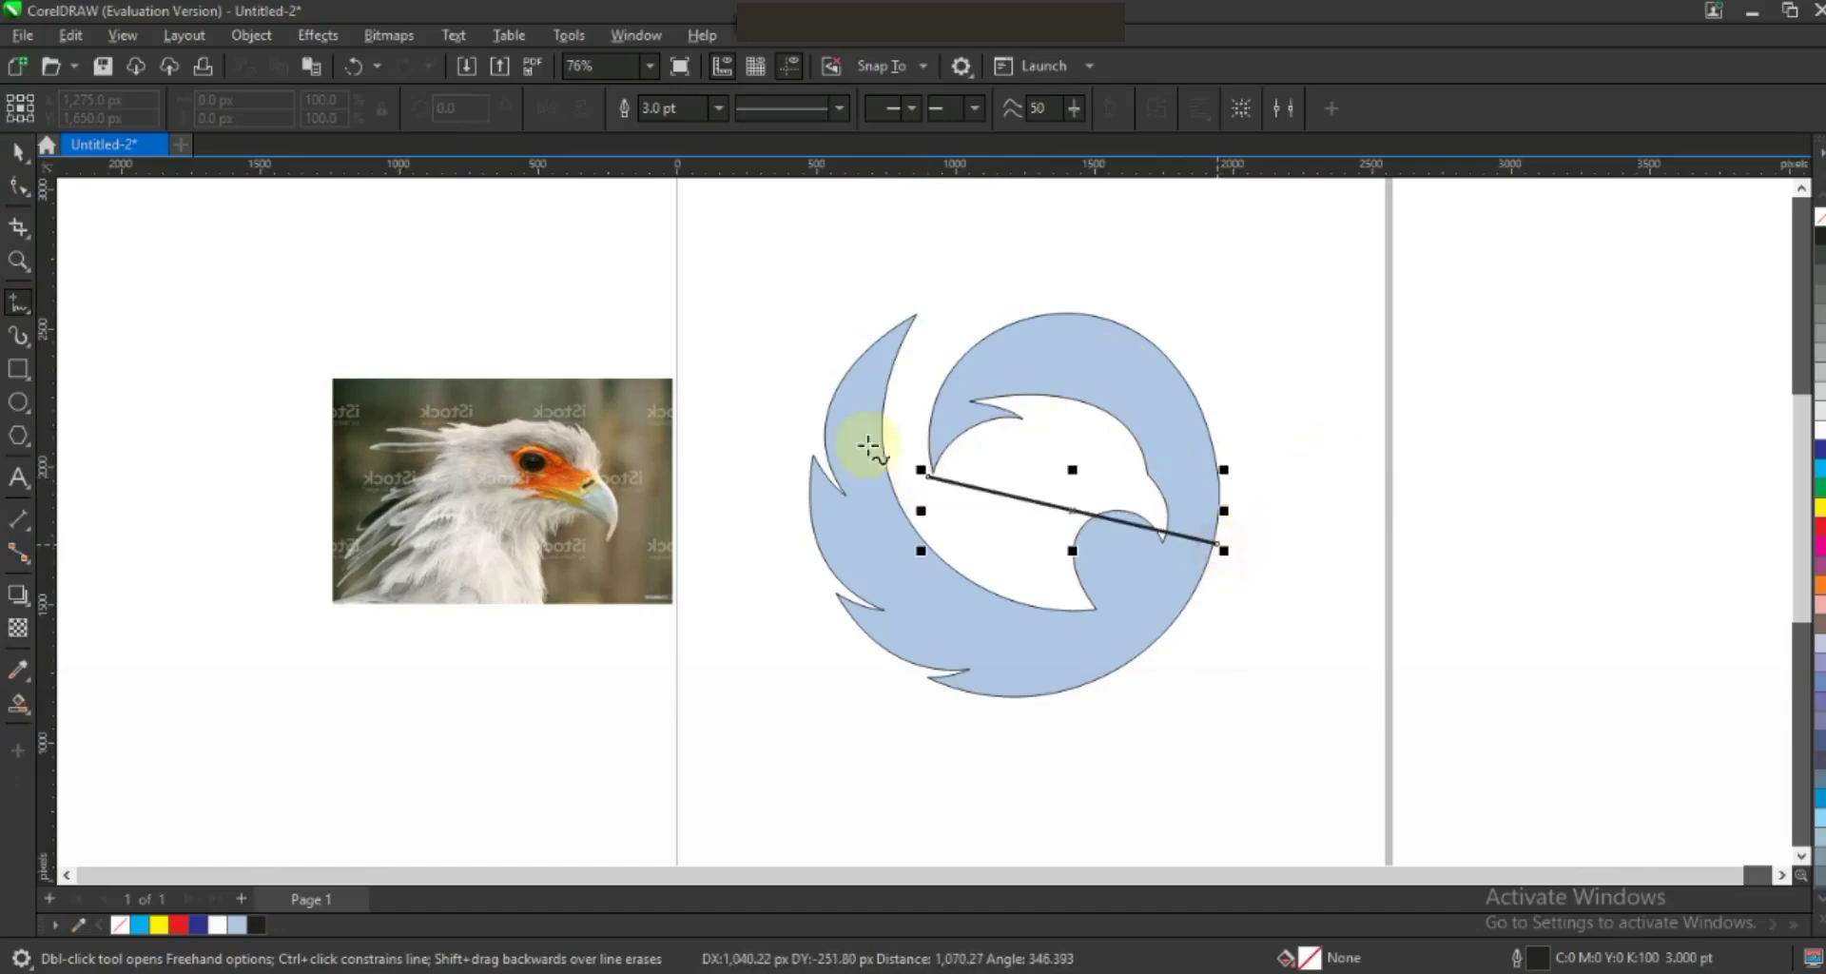
{"action": "key", "text": "F10"}
{"action": "left_click", "coordinate": [1020, 496]}
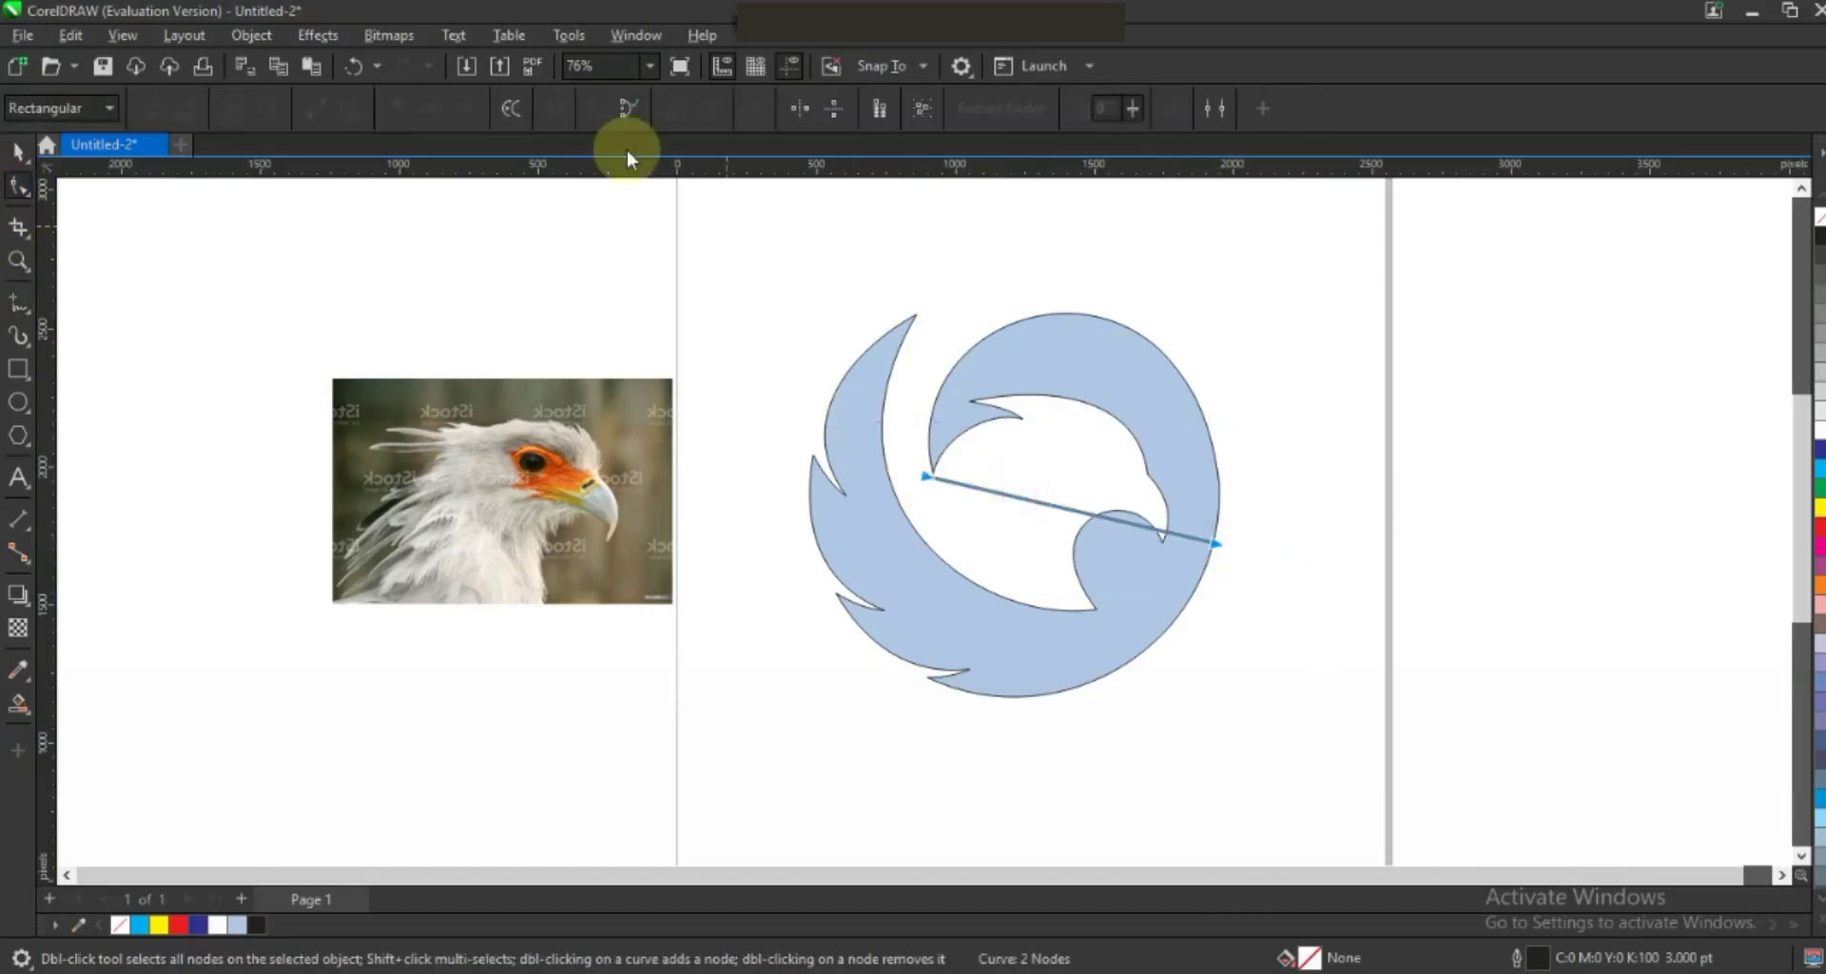
{"action": "left_click", "coordinate": [349, 111]}
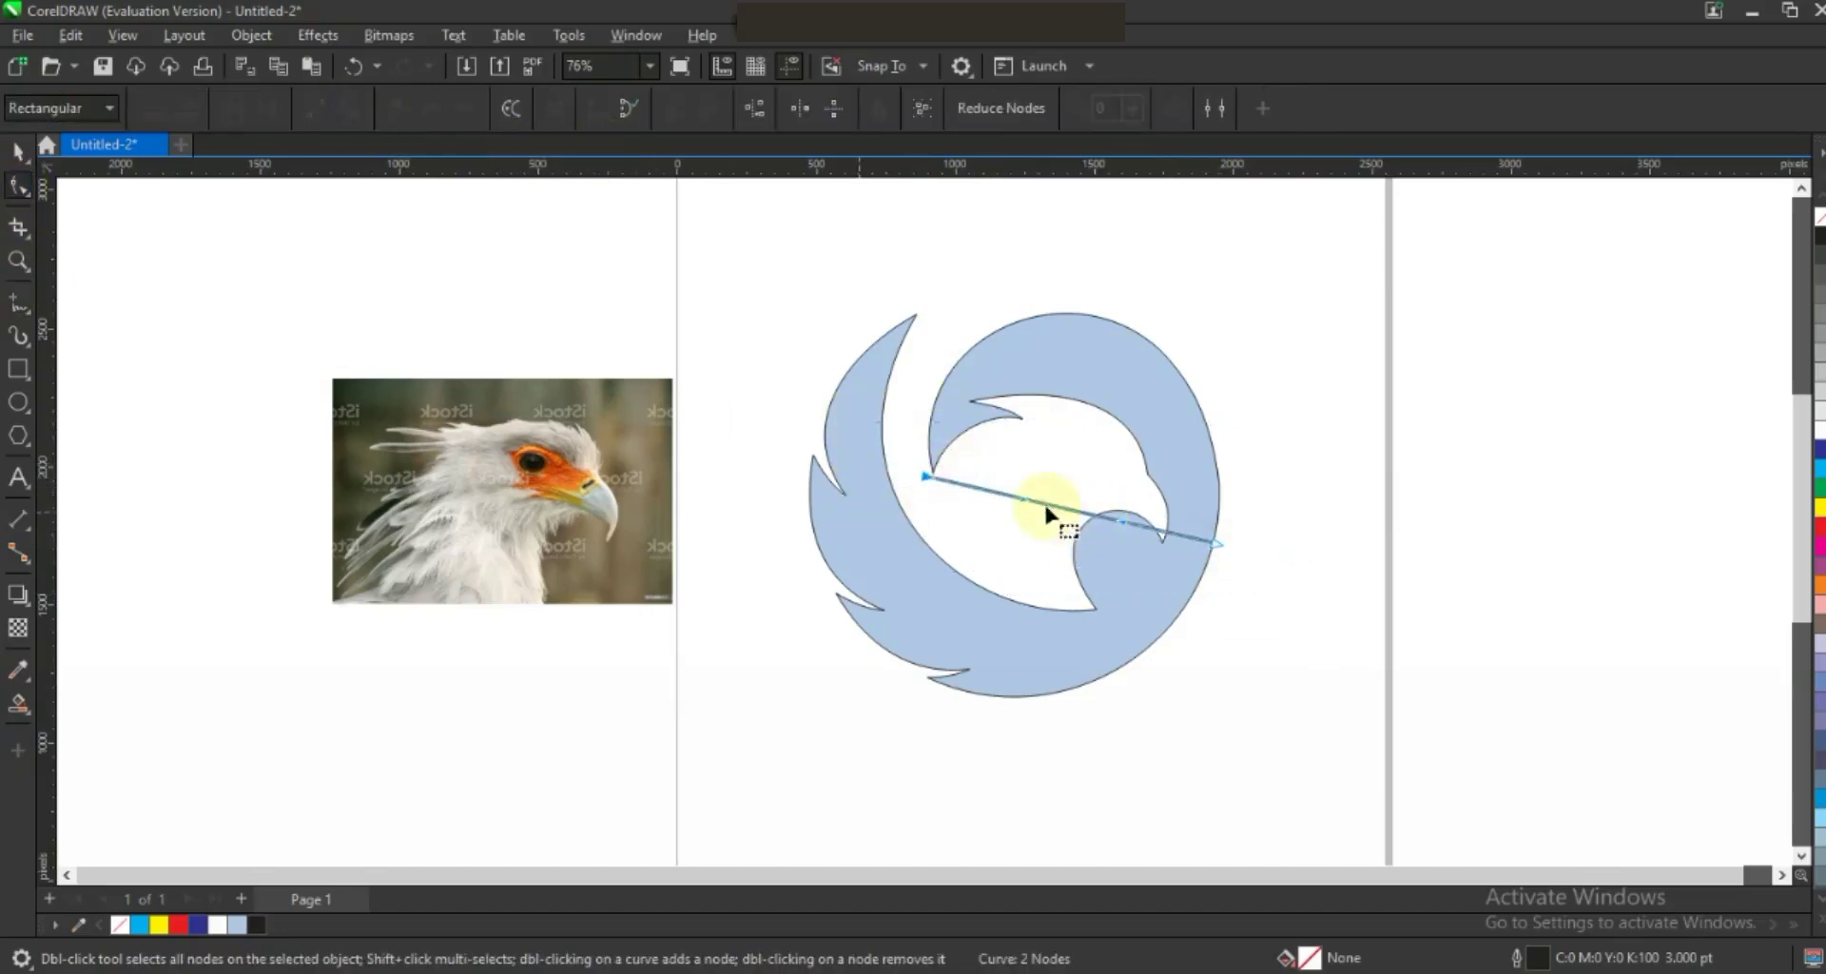
Bend the curve into an arc about 1,030 px wide and 680 px high, following the crown inside the blue shape.
{"action": "left_click_drag", "start_coordinate": [1023, 499], "coordinate": [1023, 409]}
{"action": "left_click_drag", "start_coordinate": [1118, 522], "coordinate": [1235, 362]}
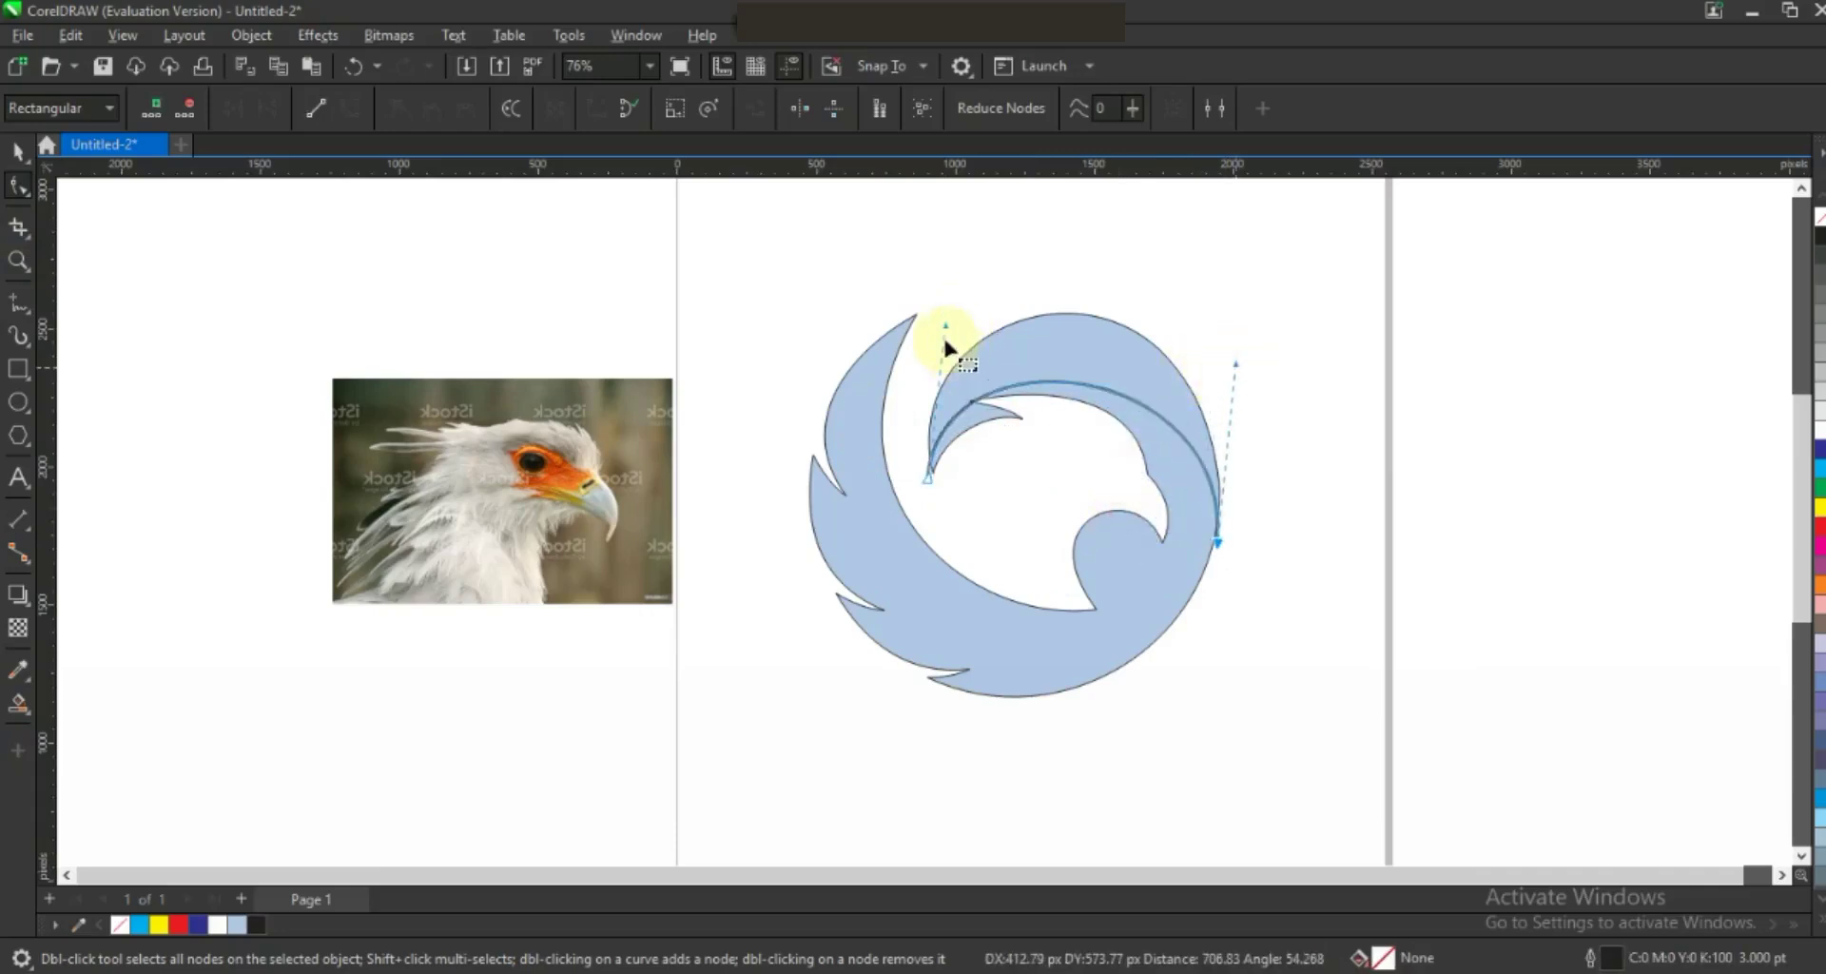
{"action": "left_click_drag", "start_coordinate": [946, 325], "coordinate": [952, 295]}
{"action": "left_click_drag", "start_coordinate": [927, 478], "coordinate": [931, 482]}
{"action": "left_click_drag", "start_coordinate": [951, 293], "coordinate": [949, 283]}
{"action": "left_click_drag", "start_coordinate": [1231, 359], "coordinate": [1230, 330]}
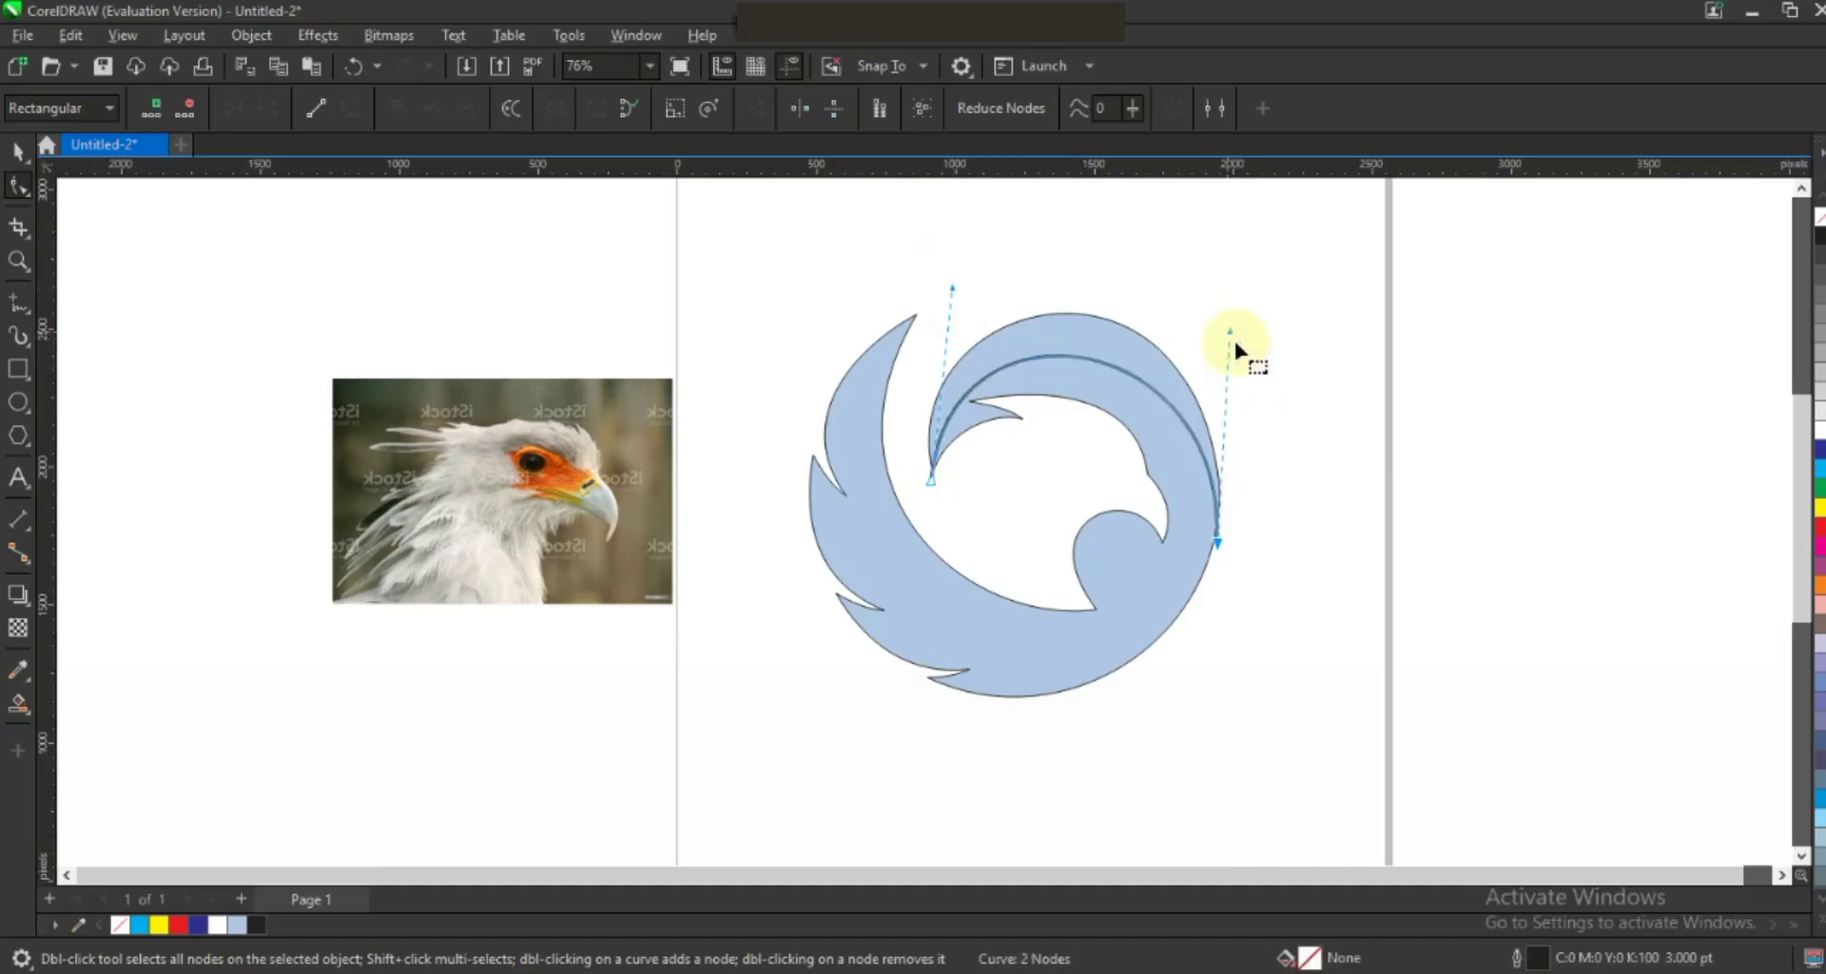
Draw a line about 1,250 px long from the upper wing tip to the neck point and convert it to a curve.
{"action": "left_click", "coordinate": [17, 312]}
{"action": "left_click", "coordinate": [918, 312]}
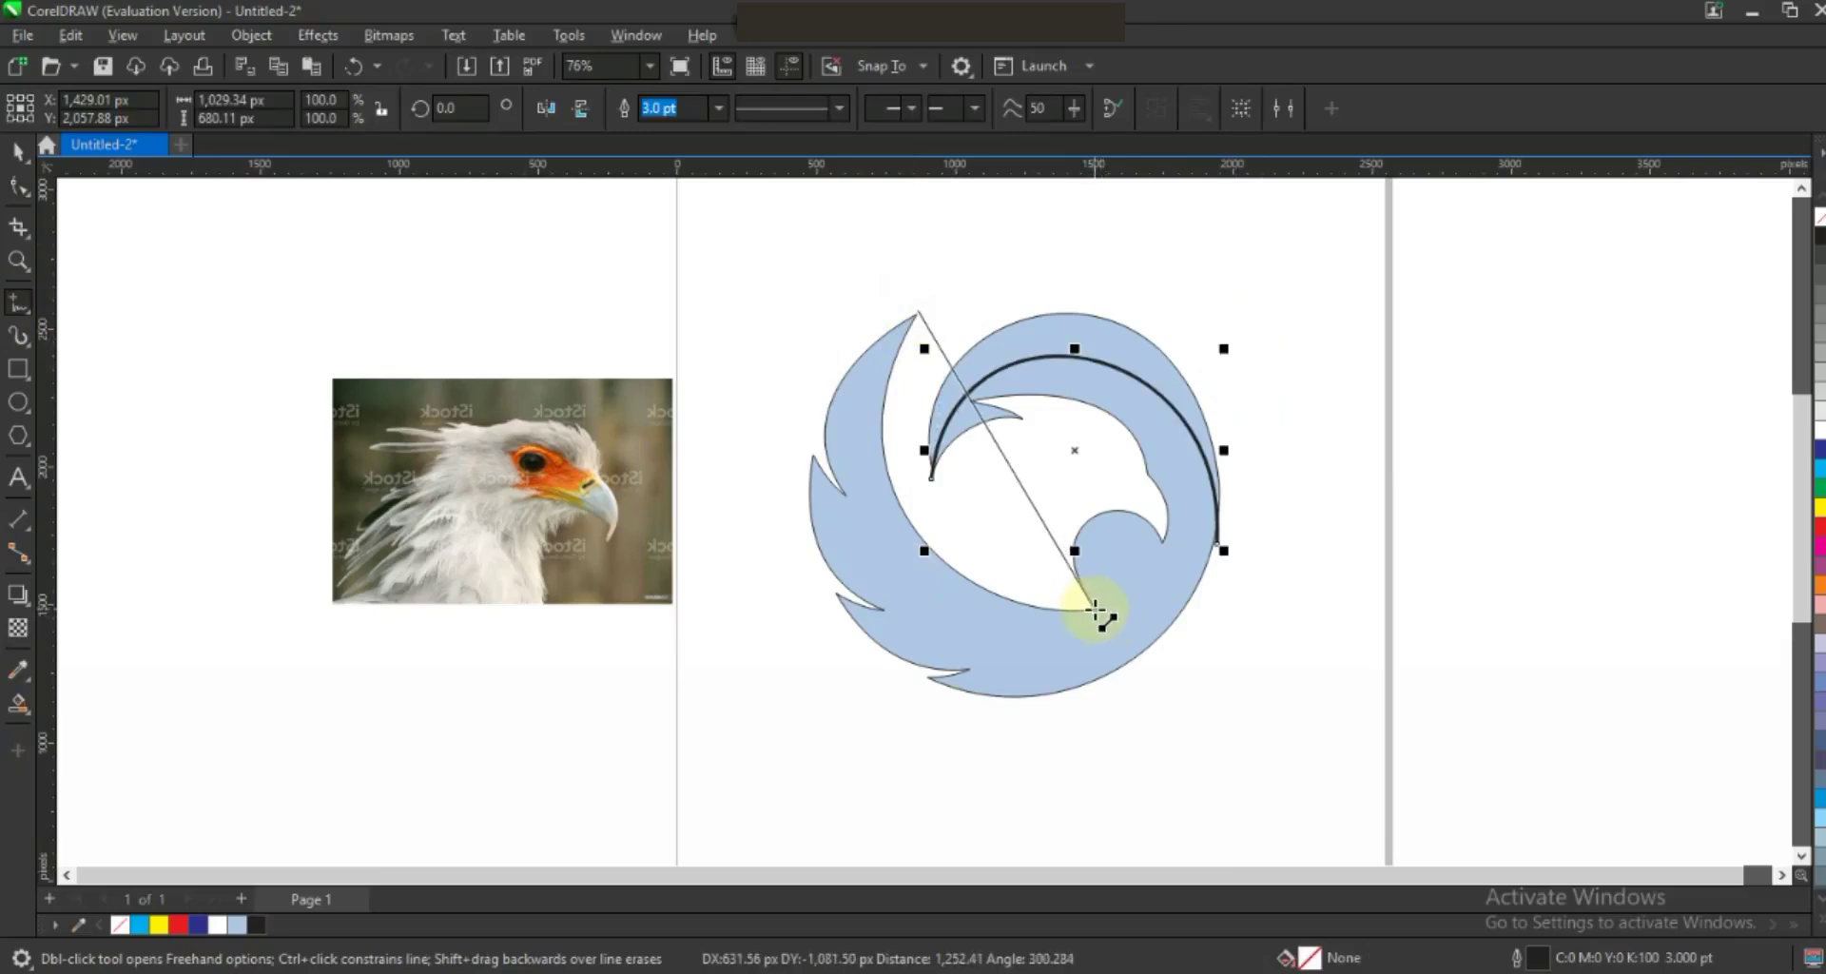
{"action": "left_click", "coordinate": [1093, 609]}
{"action": "left_click", "coordinate": [17, 187]}
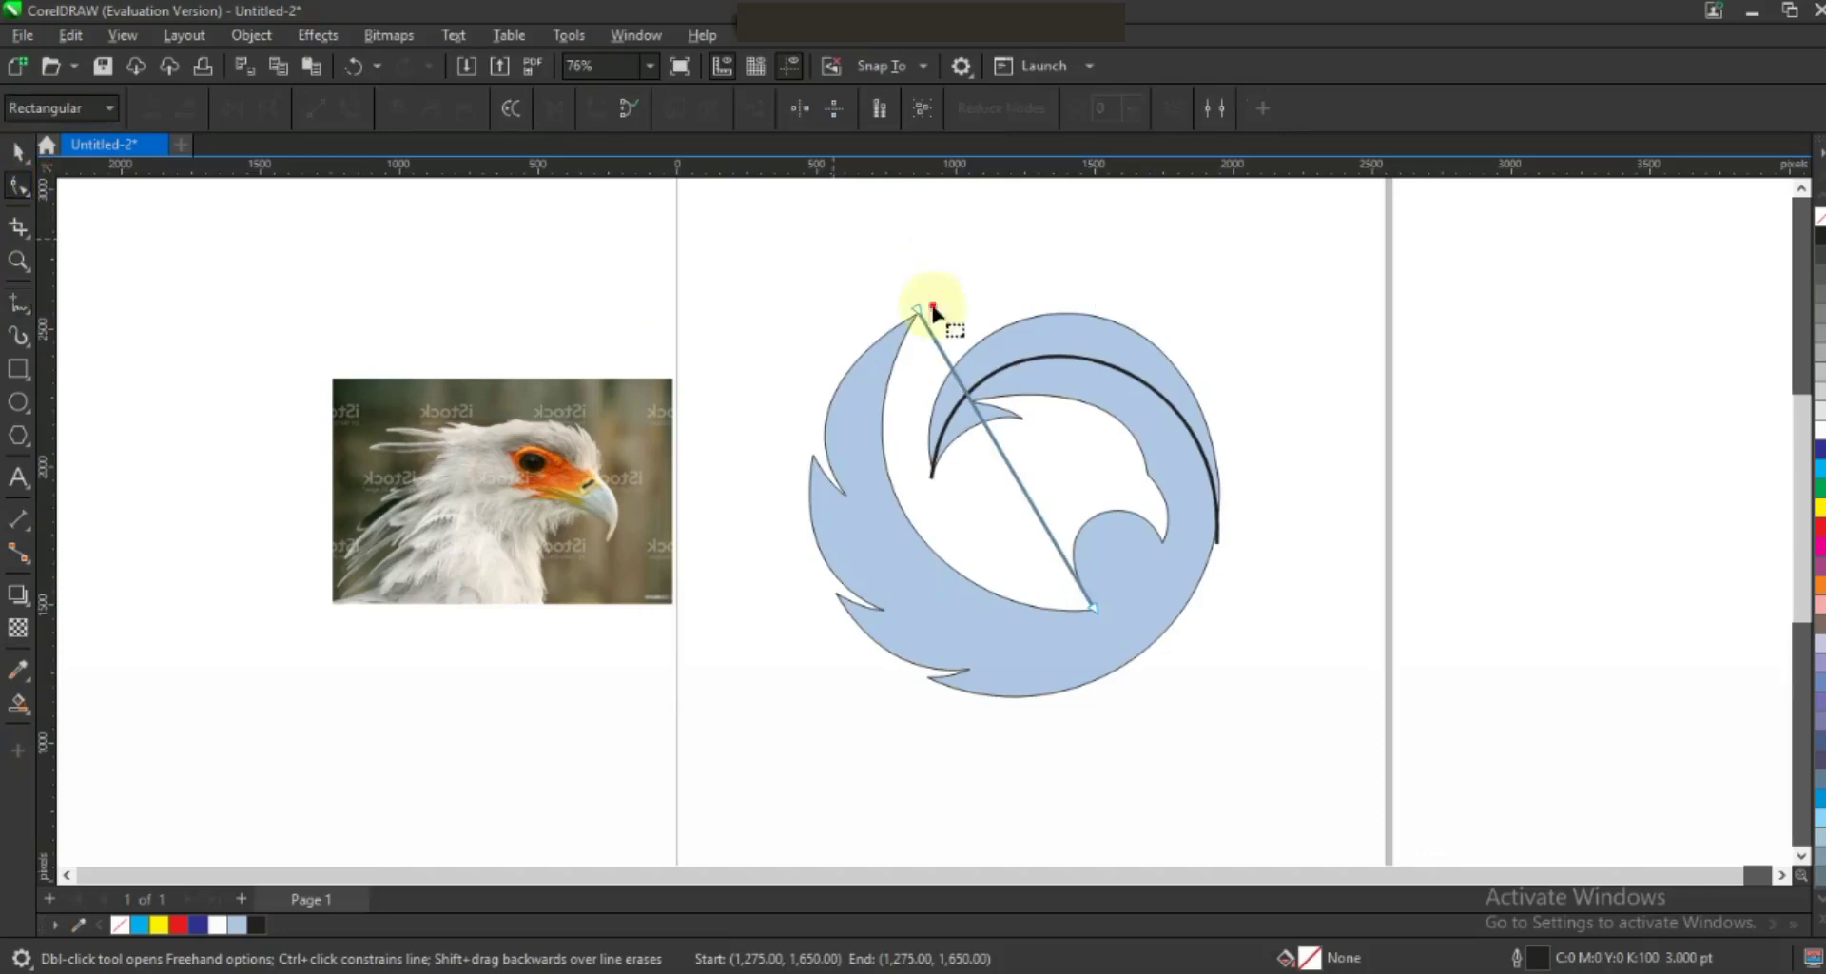
{"action": "left_click_drag", "start_coordinate": [876, 253], "coordinate": [1115, 633]}
{"action": "left_click", "coordinate": [348, 119]}
{"action": "left_click", "coordinate": [951, 388]}
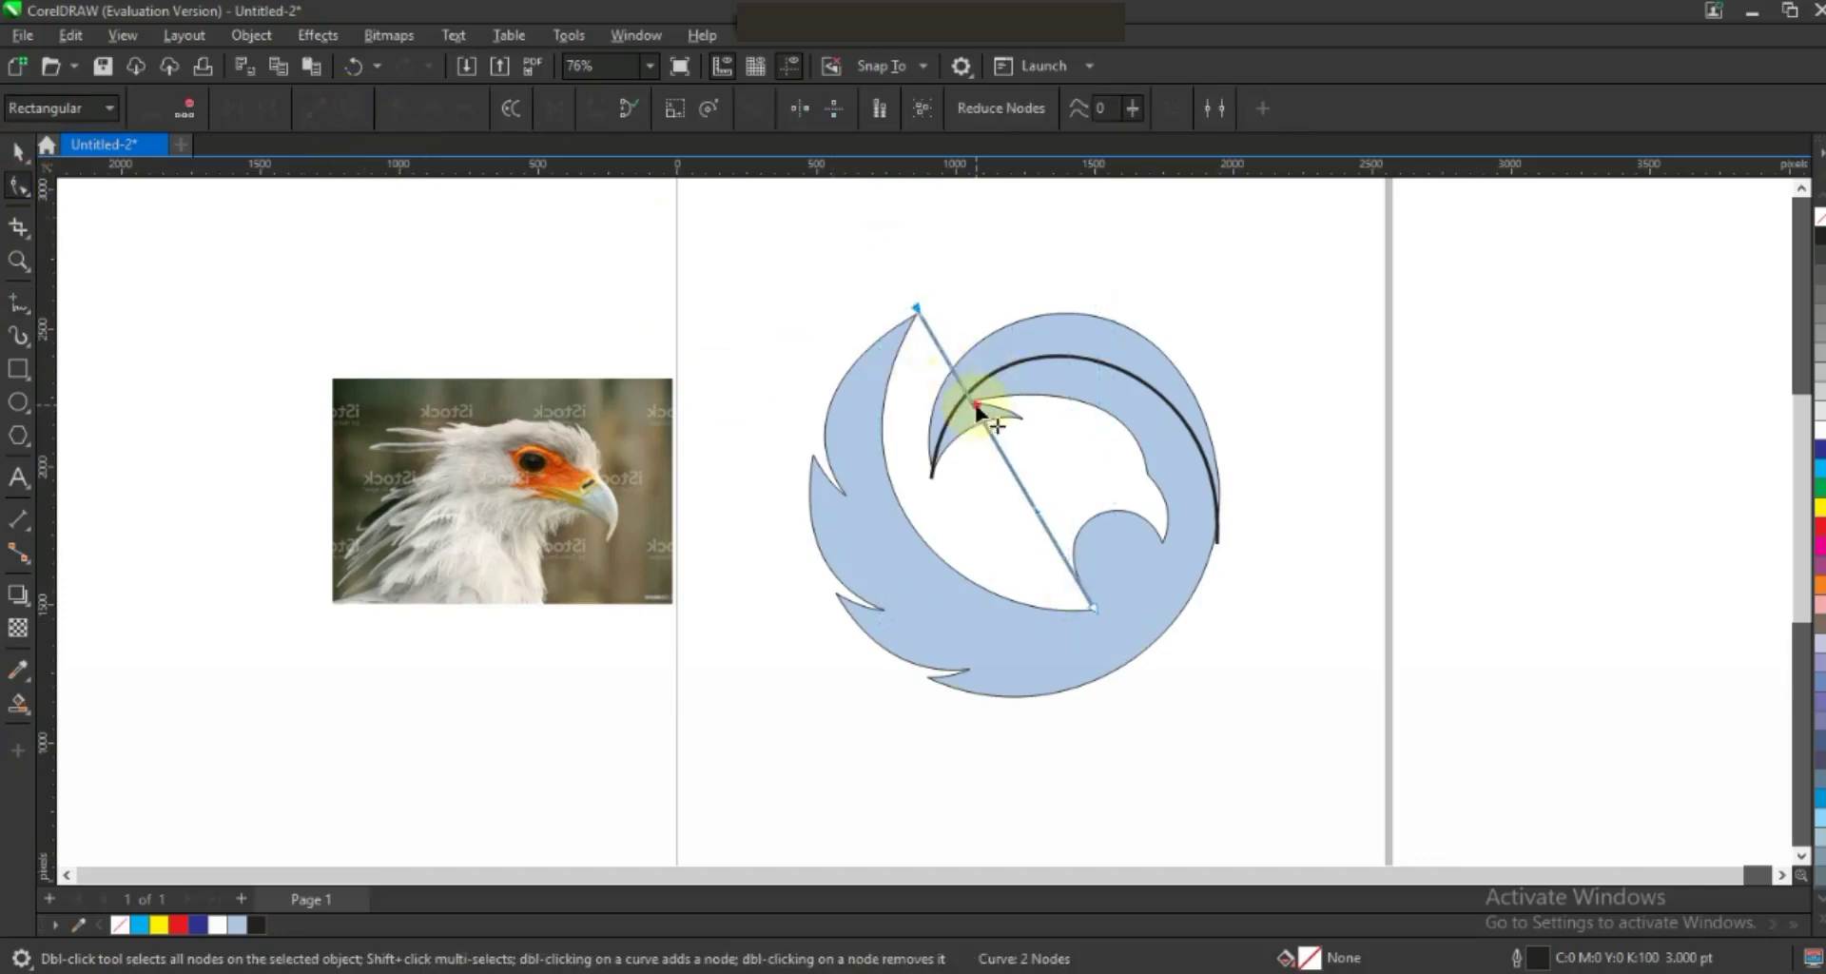
Bend the new curve into a concave arc inside the wing's inner edge, extending its upper end past the wing tip.
{"action": "left_click_drag", "start_coordinate": [975, 406], "coordinate": [823, 413]}
{"action": "left_click_drag", "start_coordinate": [1035, 511], "coordinate": [906, 650]}
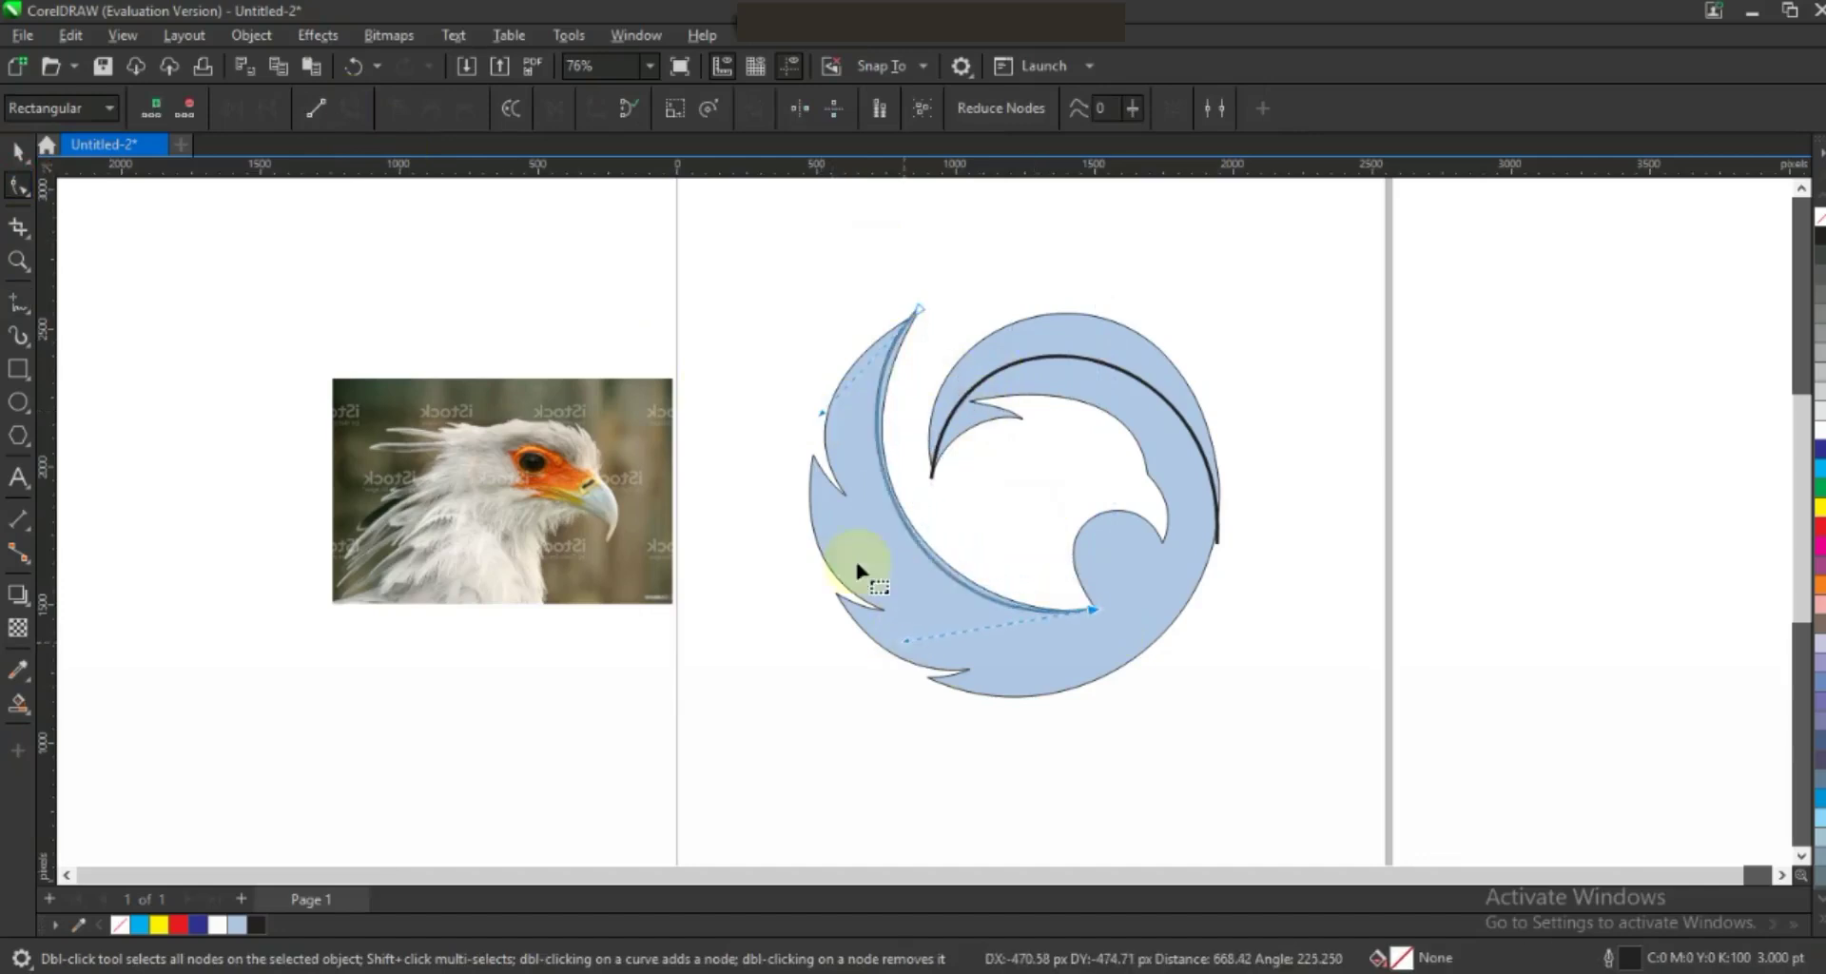
{"action": "left_click_drag", "start_coordinate": [829, 425], "coordinate": [782, 430]}
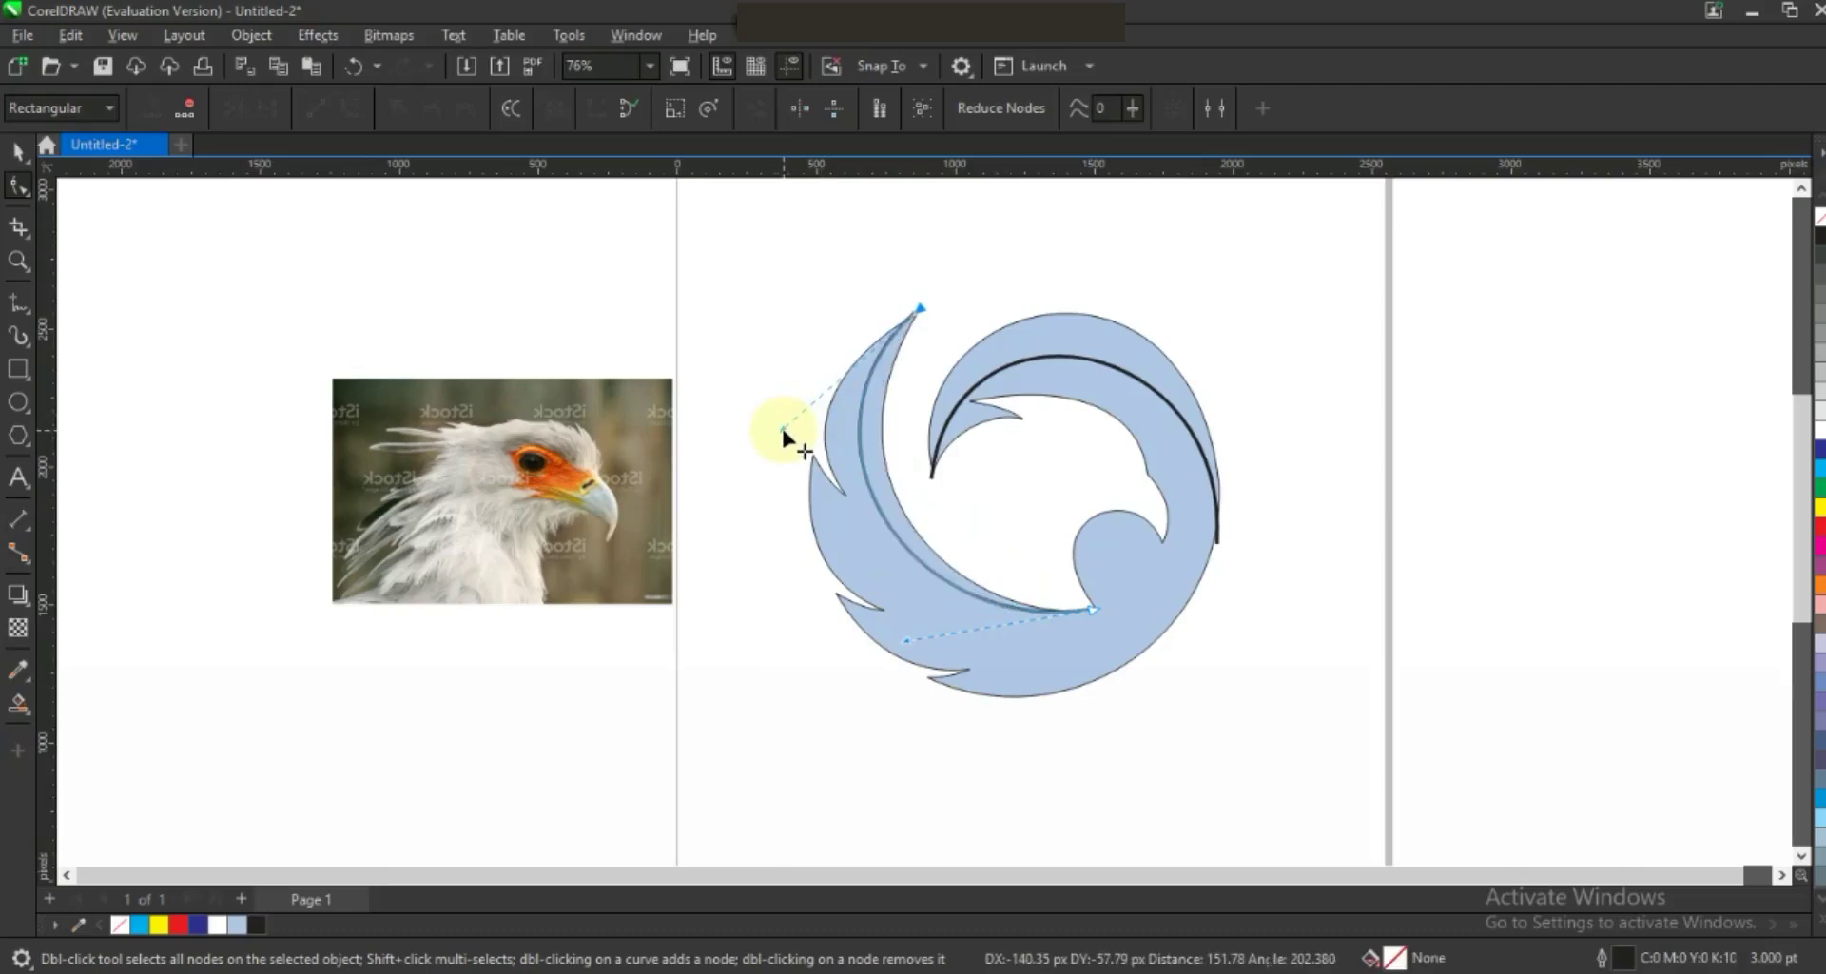
{"action": "left_click_drag", "start_coordinate": [928, 306], "coordinate": [915, 302]}
{"action": "left_click_drag", "start_coordinate": [776, 424], "coordinate": [781, 443]}
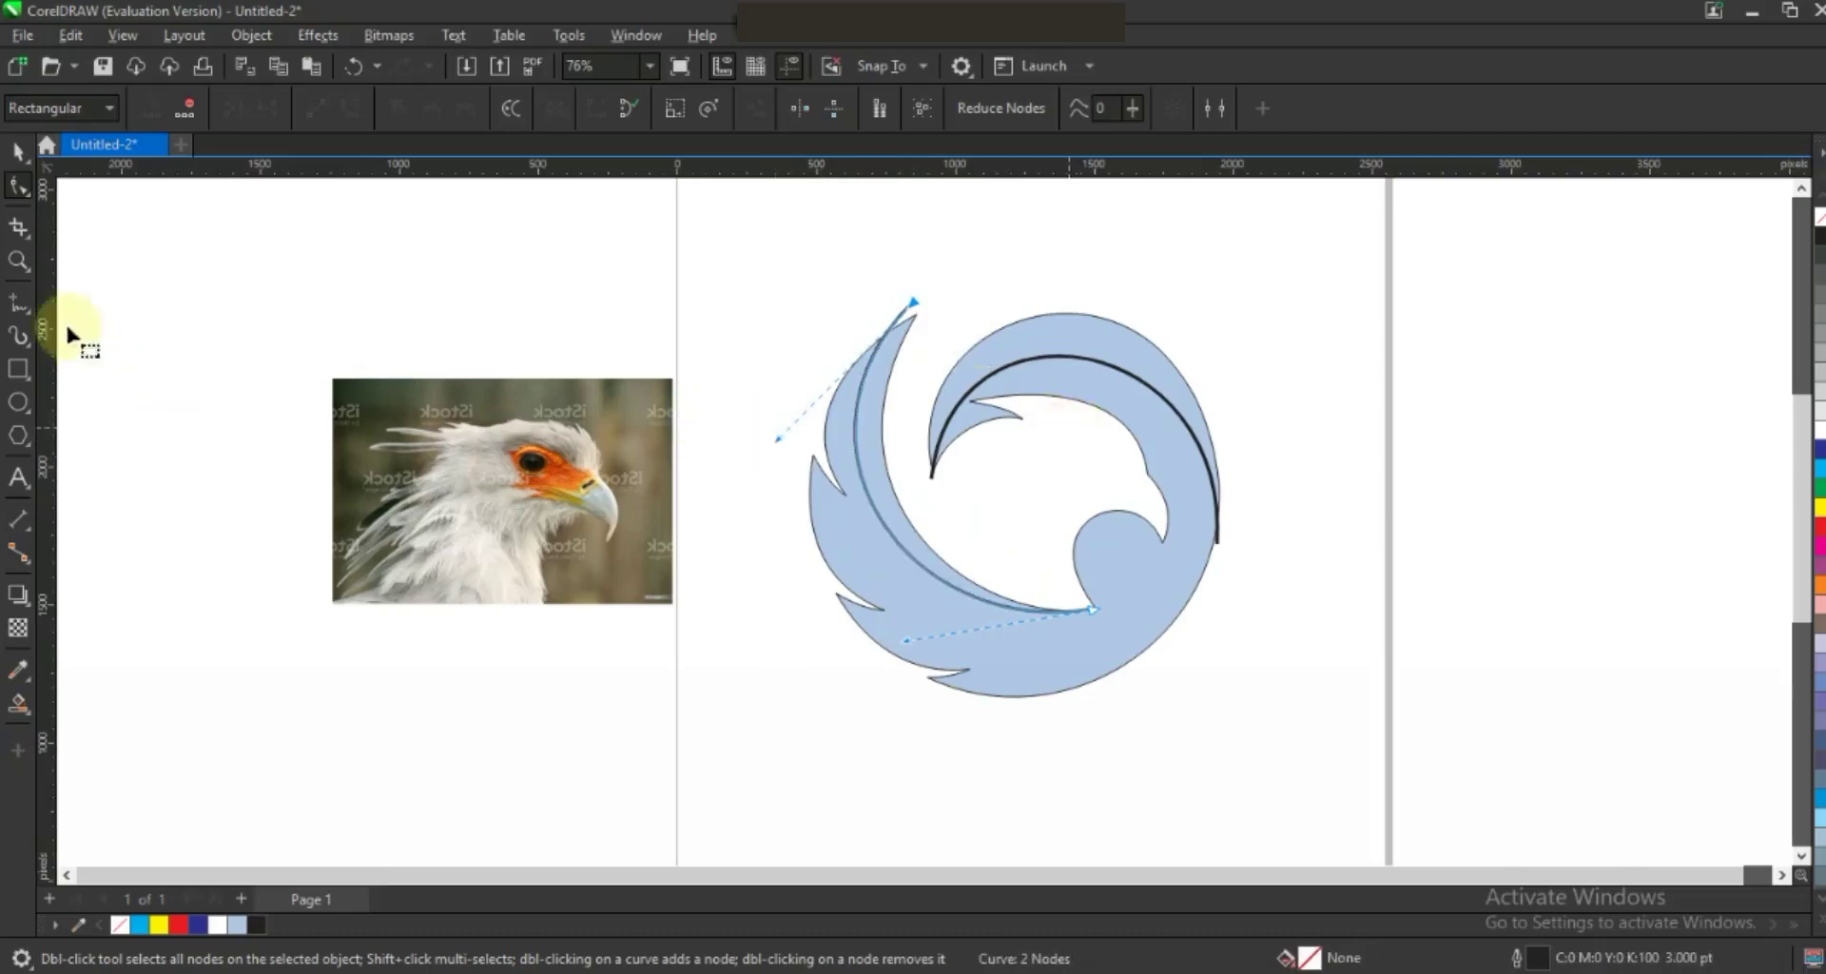
Draw a V-shaped line about 294 px wide and 121 px high across the uppermost feather notch.
{"action": "left_click", "coordinate": [18, 259]}
{"action": "left_click_drag", "start_coordinate": [739, 381], "coordinate": [1396, 724]}
{"action": "left_click", "coordinate": [5, 301]}
{"action": "left_click_drag", "start_coordinate": [470, 418], "coordinate": [321, 361]}
Convert the V-shaped line to curves and bend its long side into a sagging arc across the feather tip.
{"action": "left_click", "coordinate": [19, 186]}
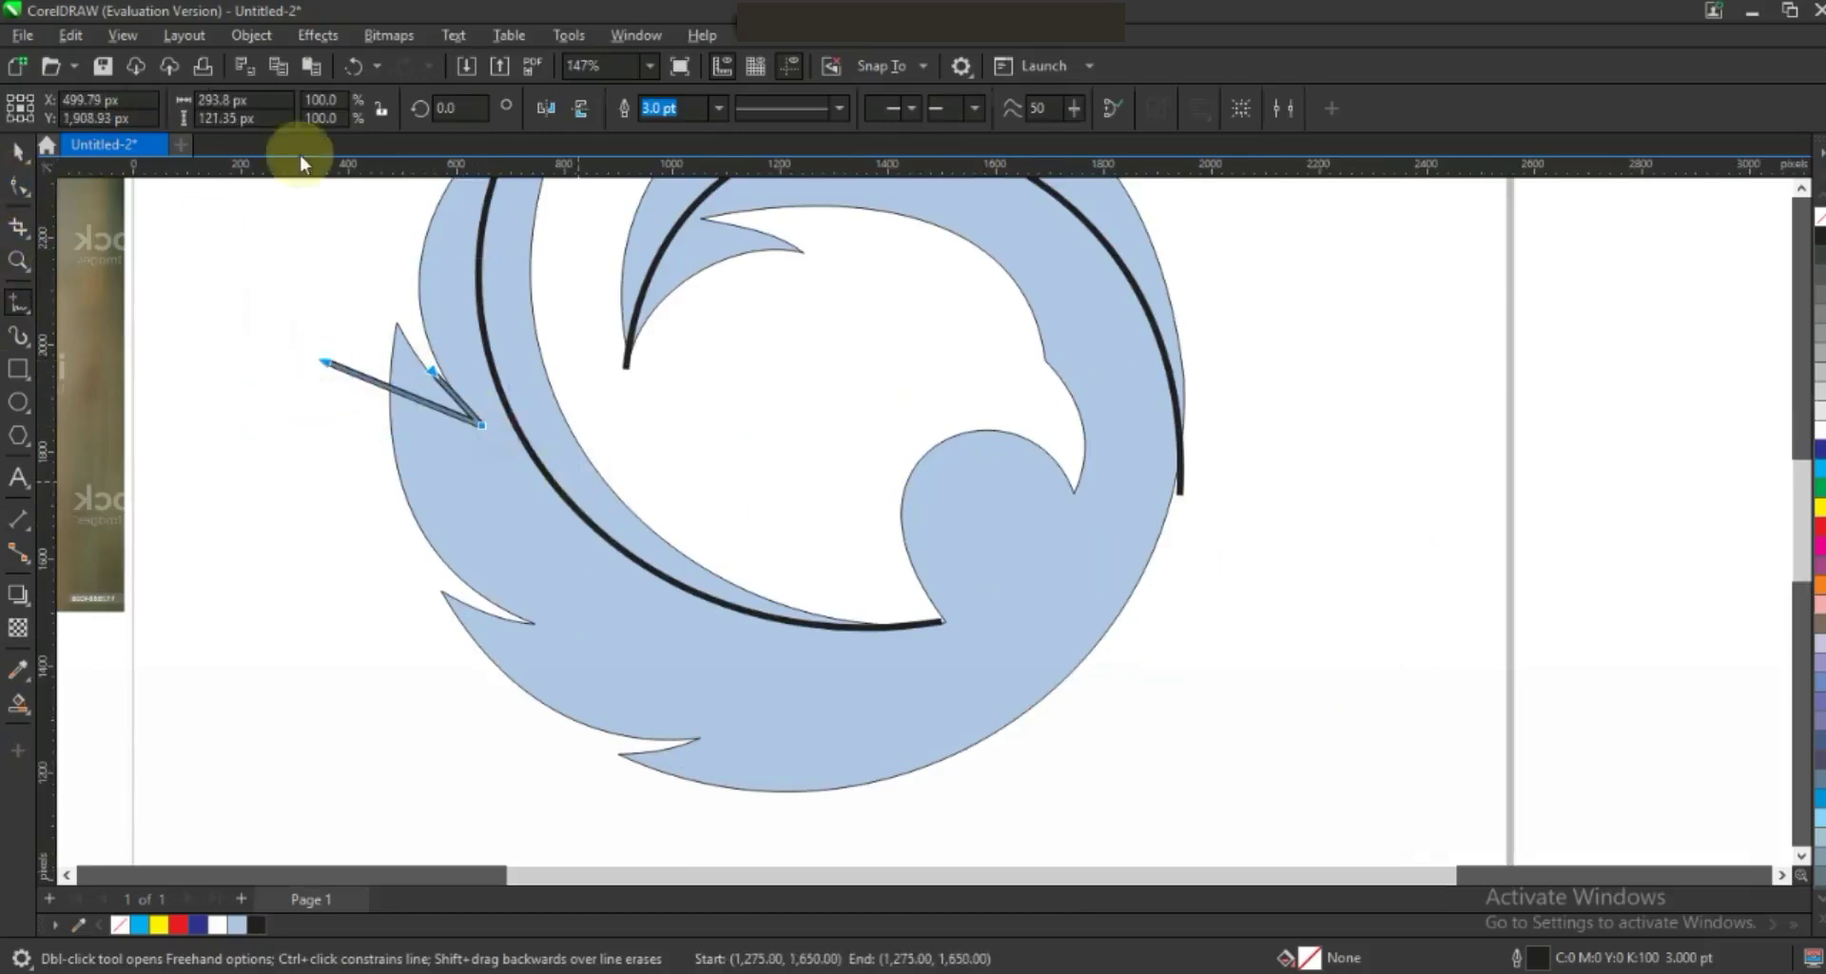
{"action": "left_click", "coordinate": [436, 407]}
{"action": "left_click_drag", "start_coordinate": [435, 407], "coordinate": [449, 424]}
{"action": "mouse_move", "coordinate": [335, 367]}
{"action": "left_mouse_down"}
{"action": "mouse_move", "coordinate": [352, 343]}
{"action": "mouse_move", "coordinate": [380, 373]}
{"action": "left_mouse_up"}
{"action": "left_click_drag", "start_coordinate": [432, 426], "coordinate": [432, 429]}
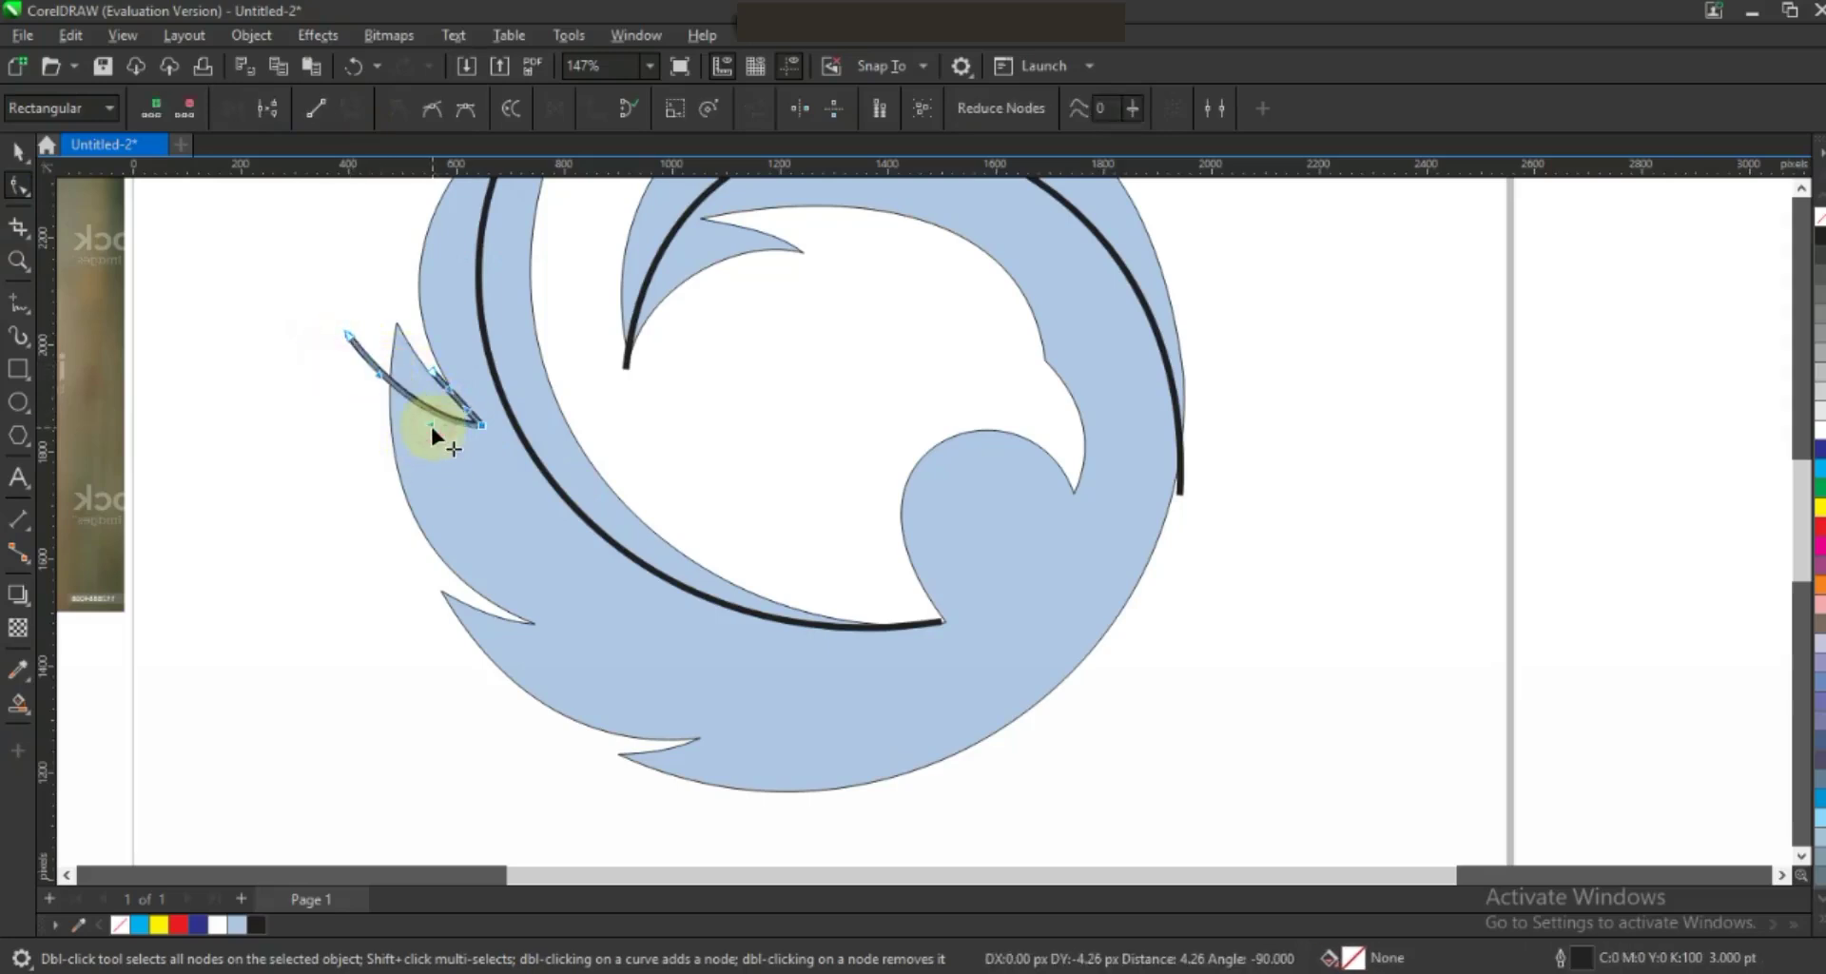
Copy the feather curve onto the middle feather notch and rotate the copy about 21 degrees.
{"action": "left_click", "coordinate": [17, 150]}
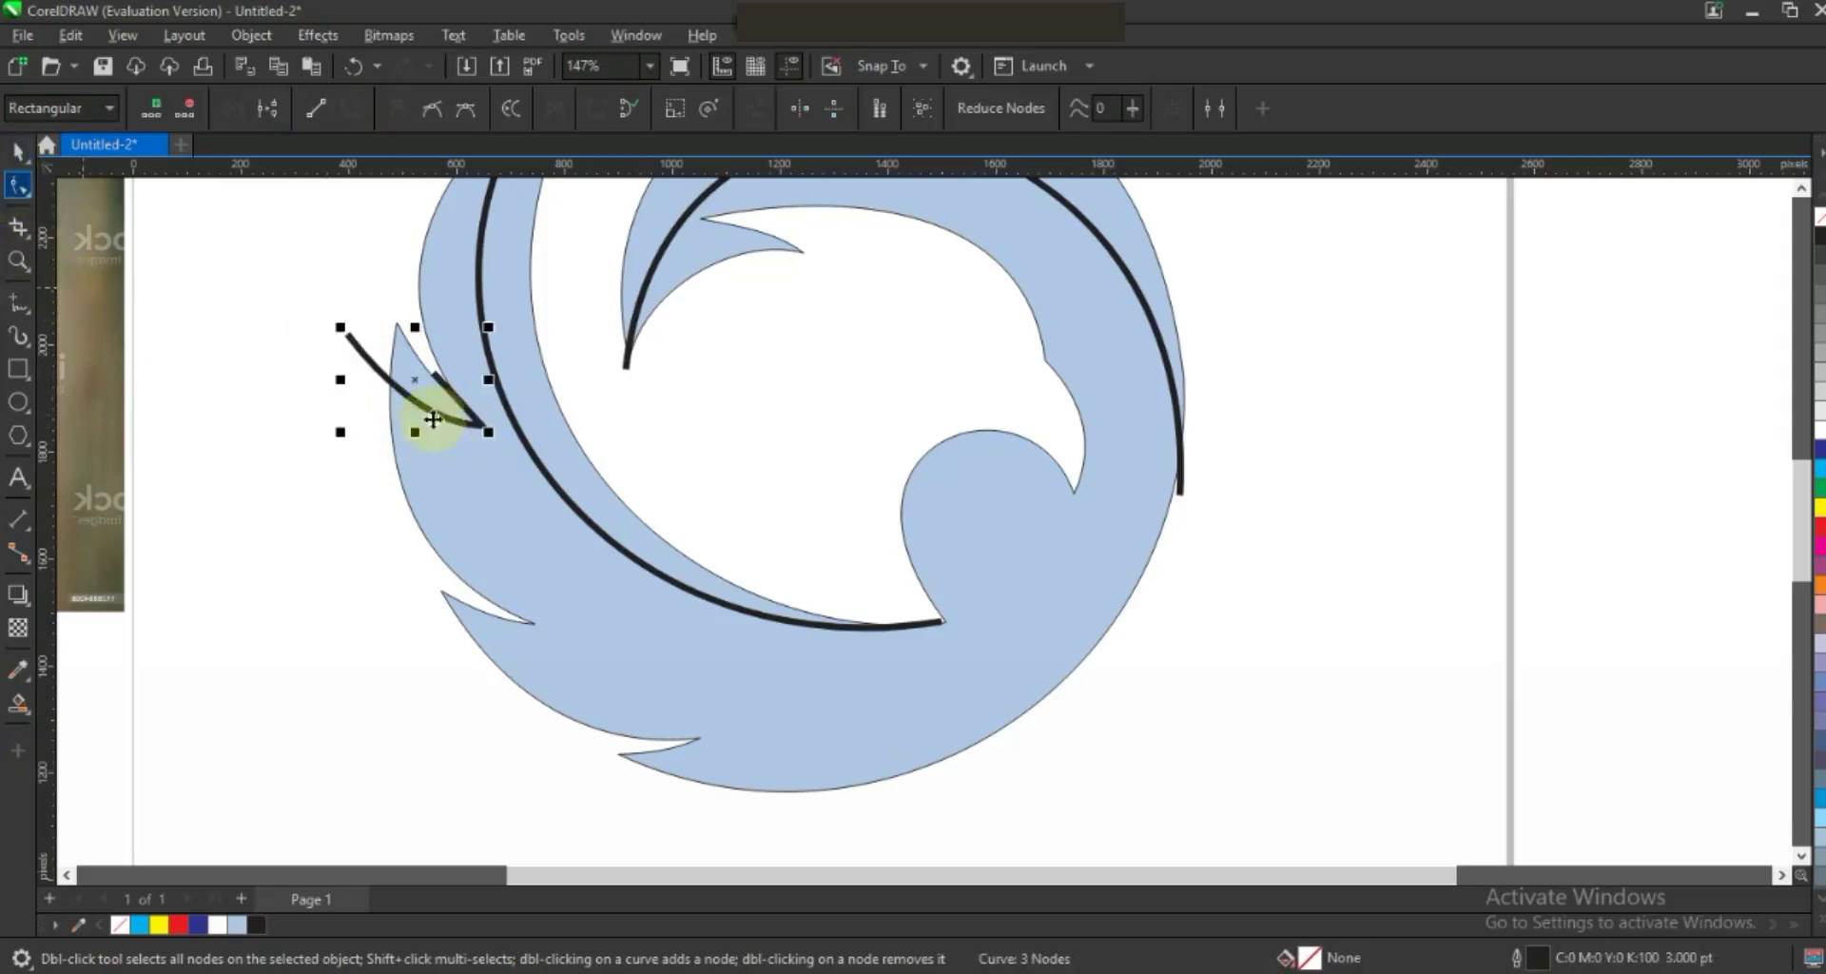
{"action": "left_click_drag", "start_coordinate": [500, 629], "coordinate": [580, 647]}
{"action": "left_click", "coordinate": [570, 664]}
{"action": "left_click", "coordinate": [428, 627]}
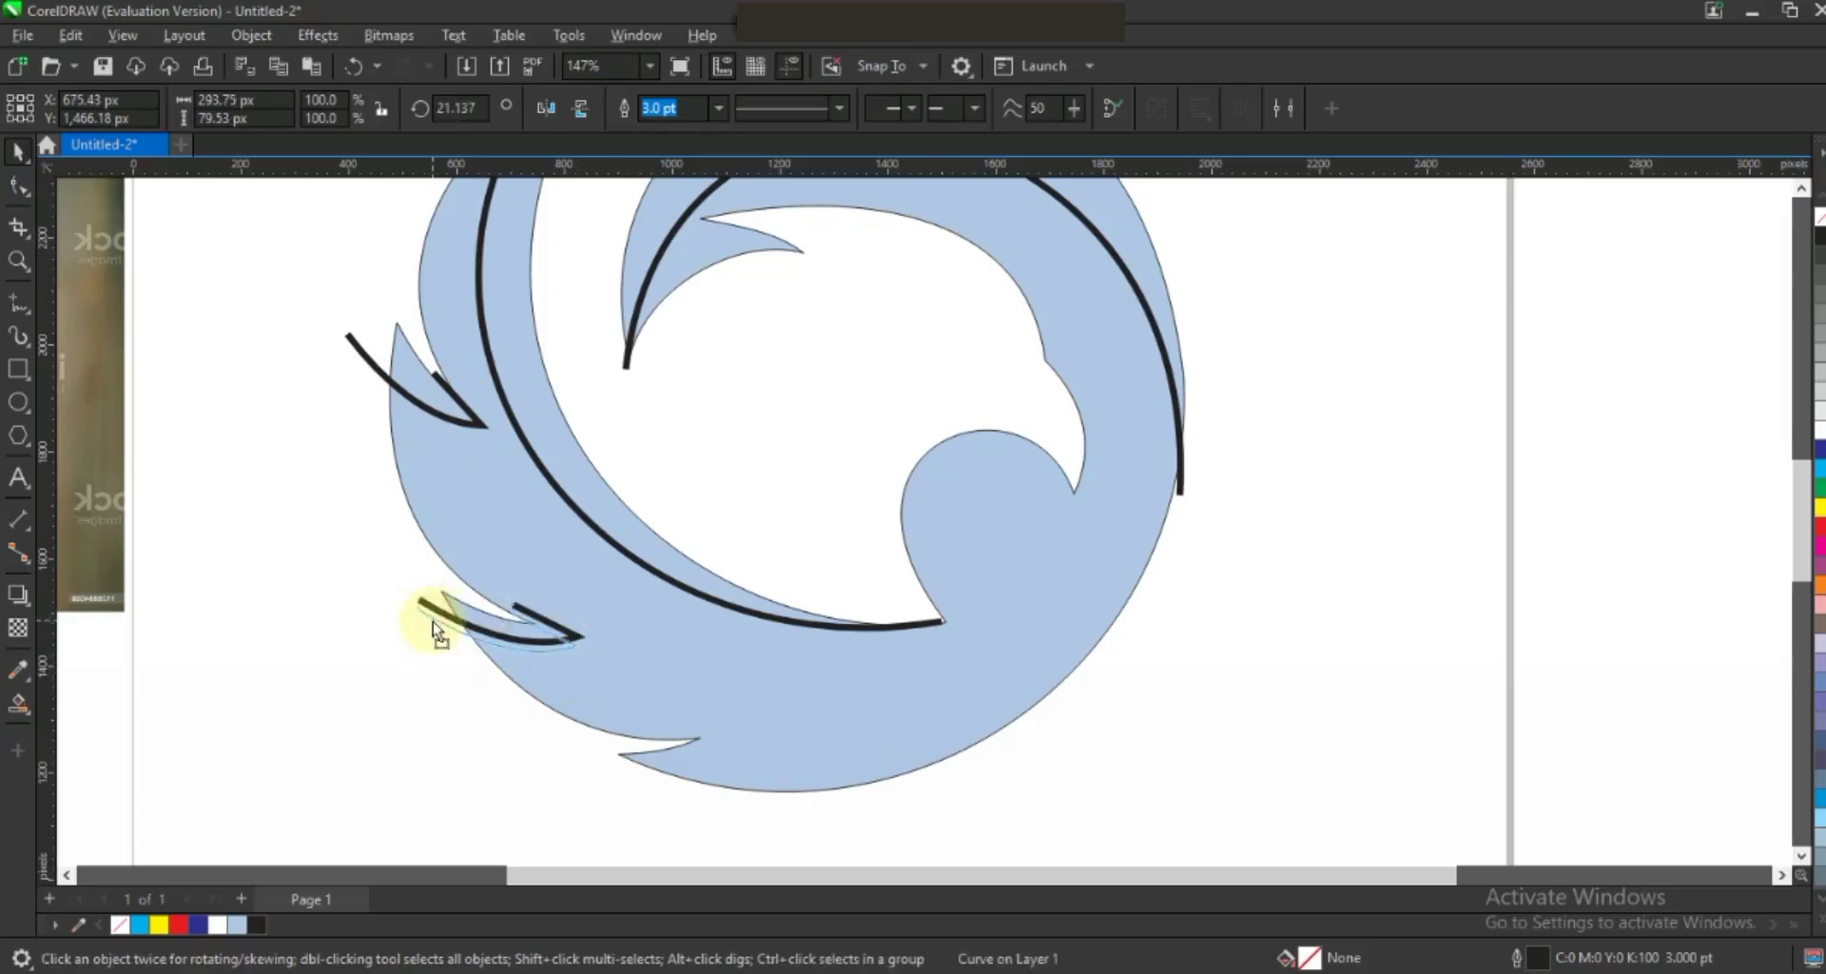
Copy the feather curve onto the lowest feather notch and rotate the copy to about 61 degrees across the tip.
{"action": "left_click_drag", "start_coordinate": [432, 628], "coordinate": [580, 739]}
{"action": "left_click", "coordinate": [578, 739]}
{"action": "left_click_drag", "start_coordinate": [734, 782], "coordinate": [742, 735]}
{"action": "left_click_drag", "start_coordinate": [608, 785], "coordinate": [609, 778]}
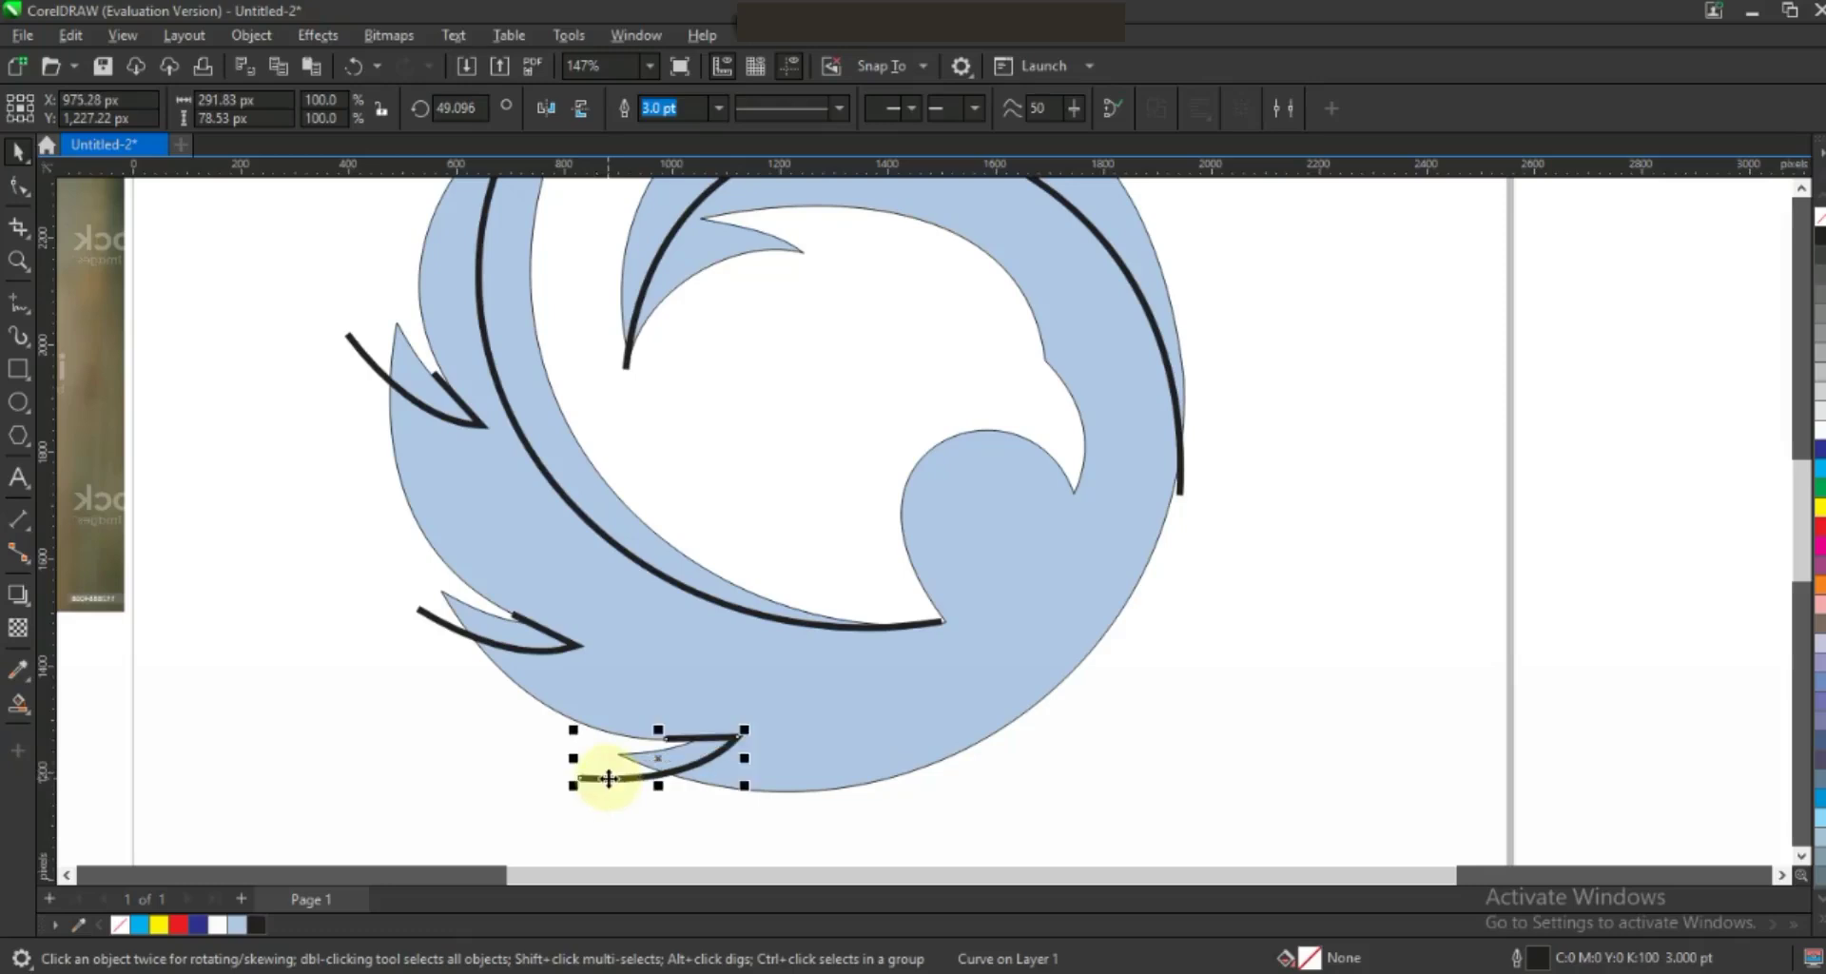
{"action": "left_click", "coordinate": [609, 778]}
{"action": "left_click_drag", "start_coordinate": [745, 787], "coordinate": [746, 785]}
{"action": "left_click", "coordinate": [440, 722]}
{"action": "left_click", "coordinate": [603, 786]}
{"action": "left_click", "coordinate": [611, 786]}
{"action": "left_click_drag", "start_coordinate": [754, 791], "coordinate": [673, 785]}
{"action": "left_click", "coordinate": [637, 792]}
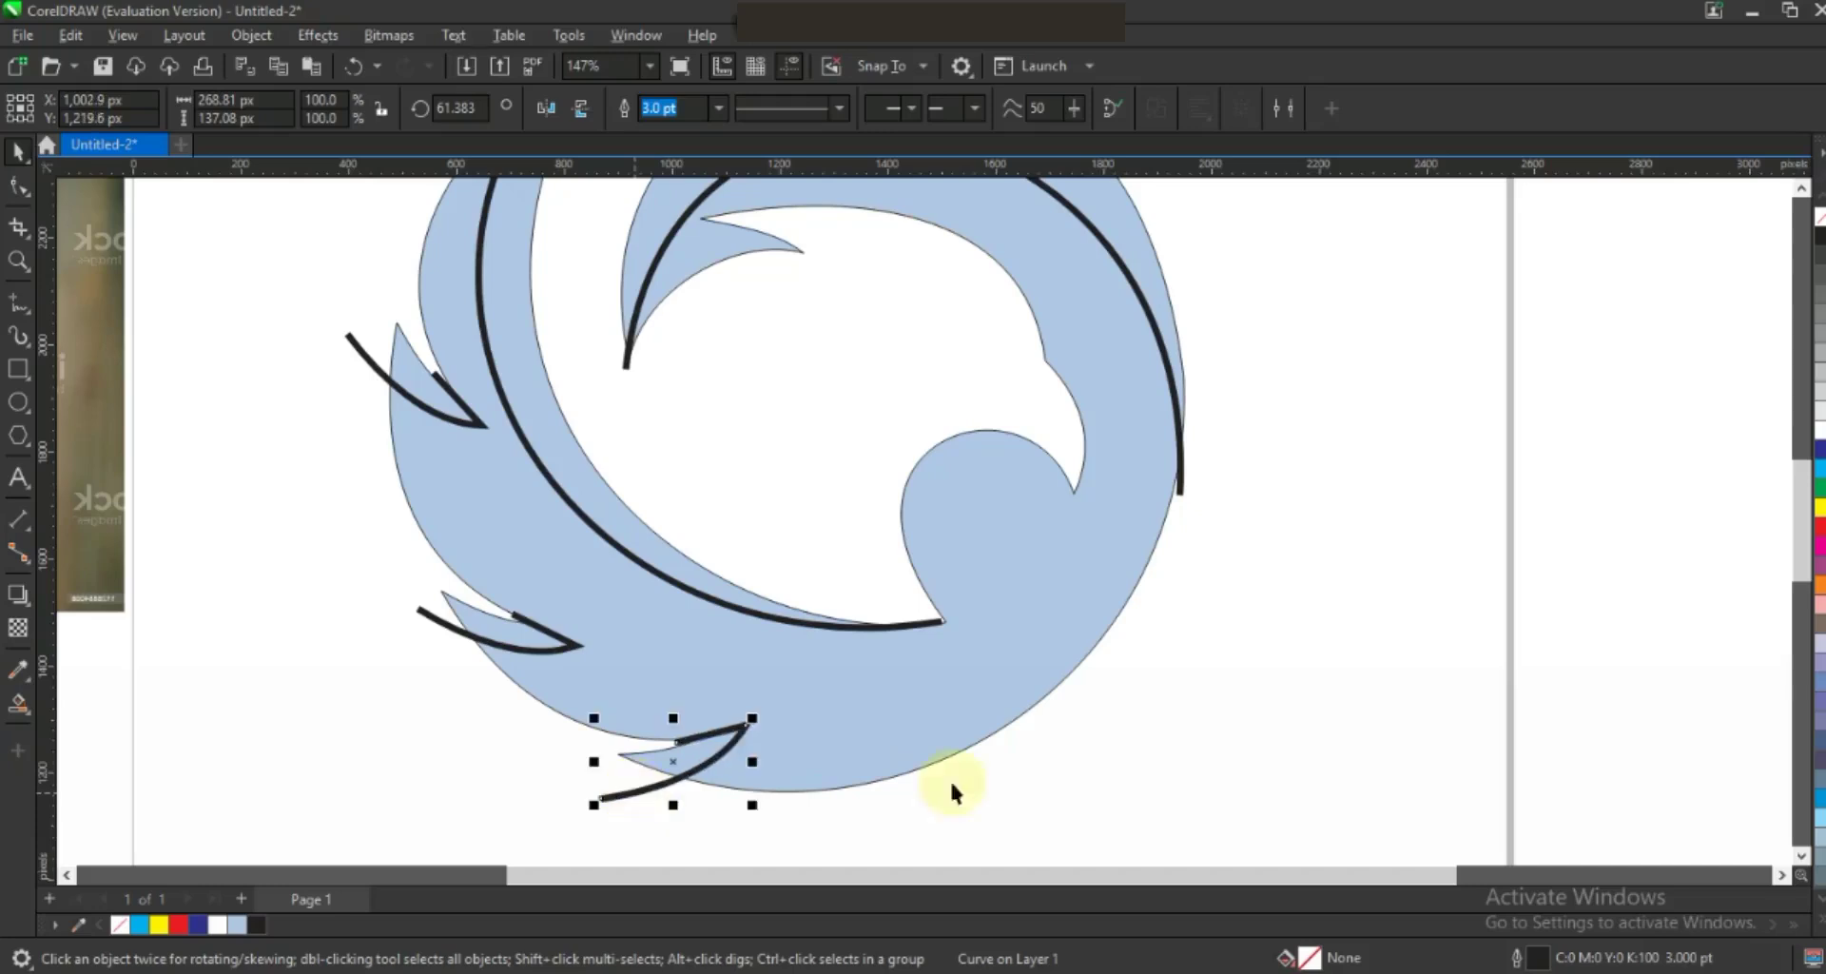
{"action": "left_click", "coordinate": [940, 645]}
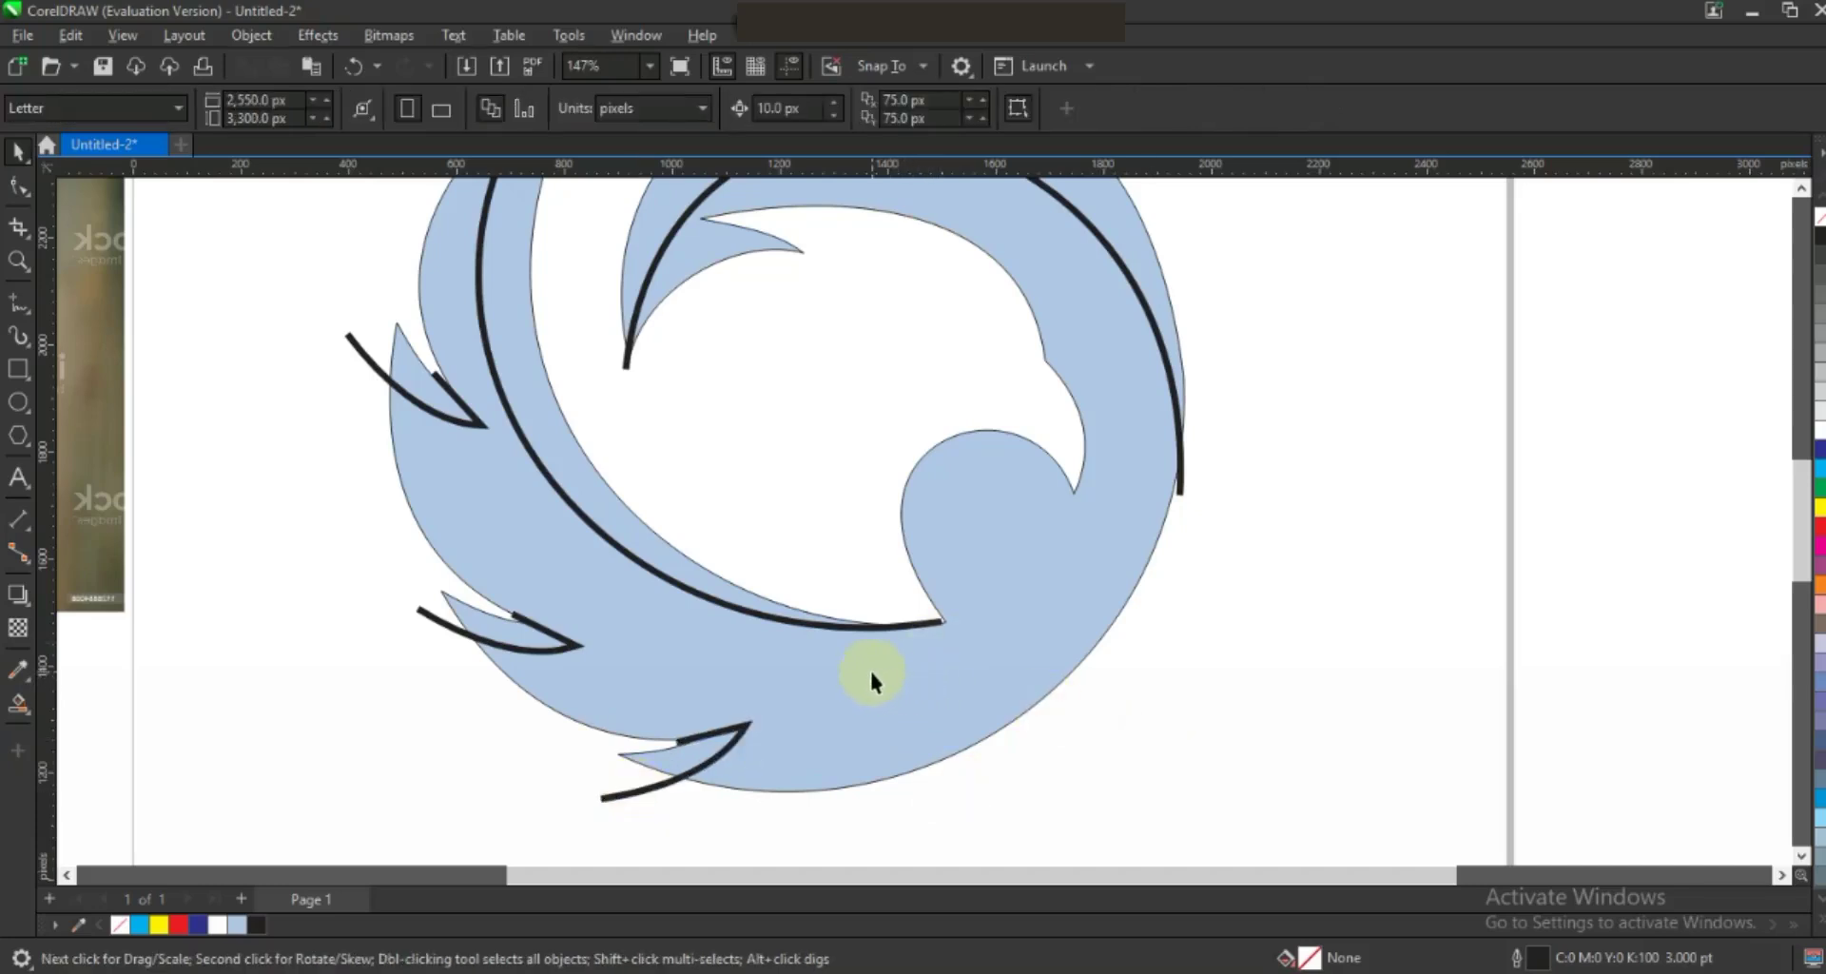
Smart Fill the crown band, inner wing strip and three feather tips with medium blue (C71 M42 Y0 K0).
{"action": "key", "text": "F3"}
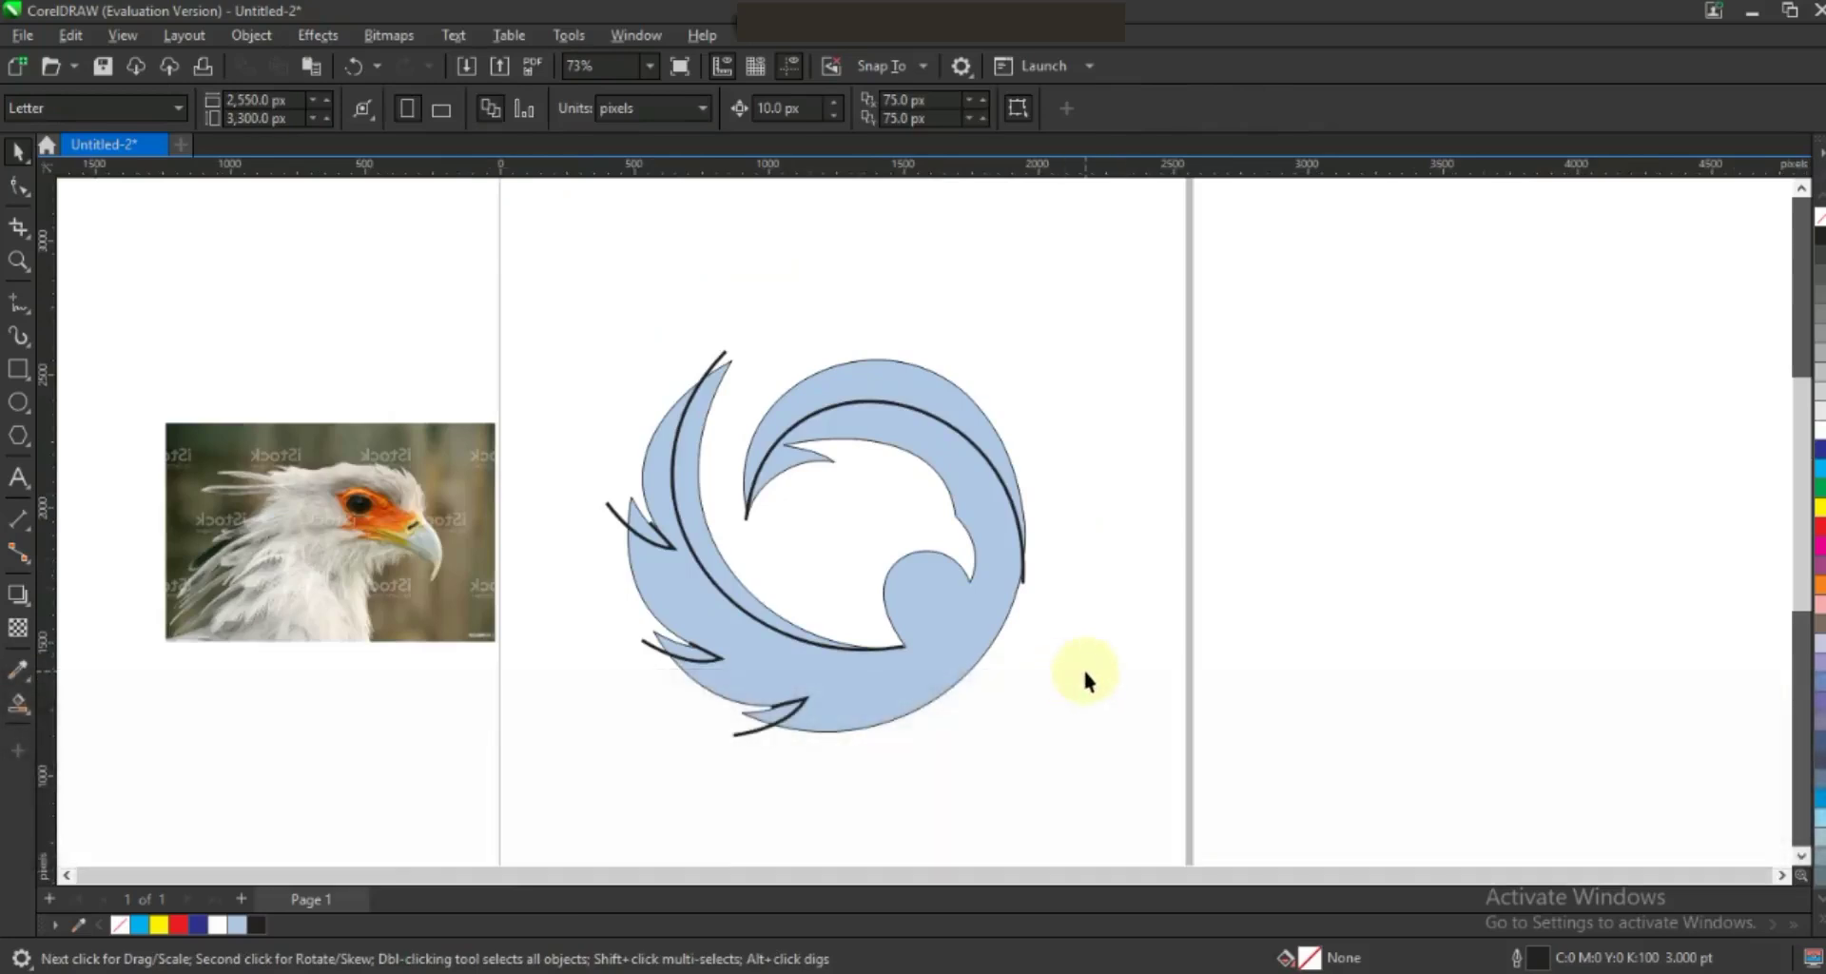
{"action": "left_click", "coordinate": [20, 711]}
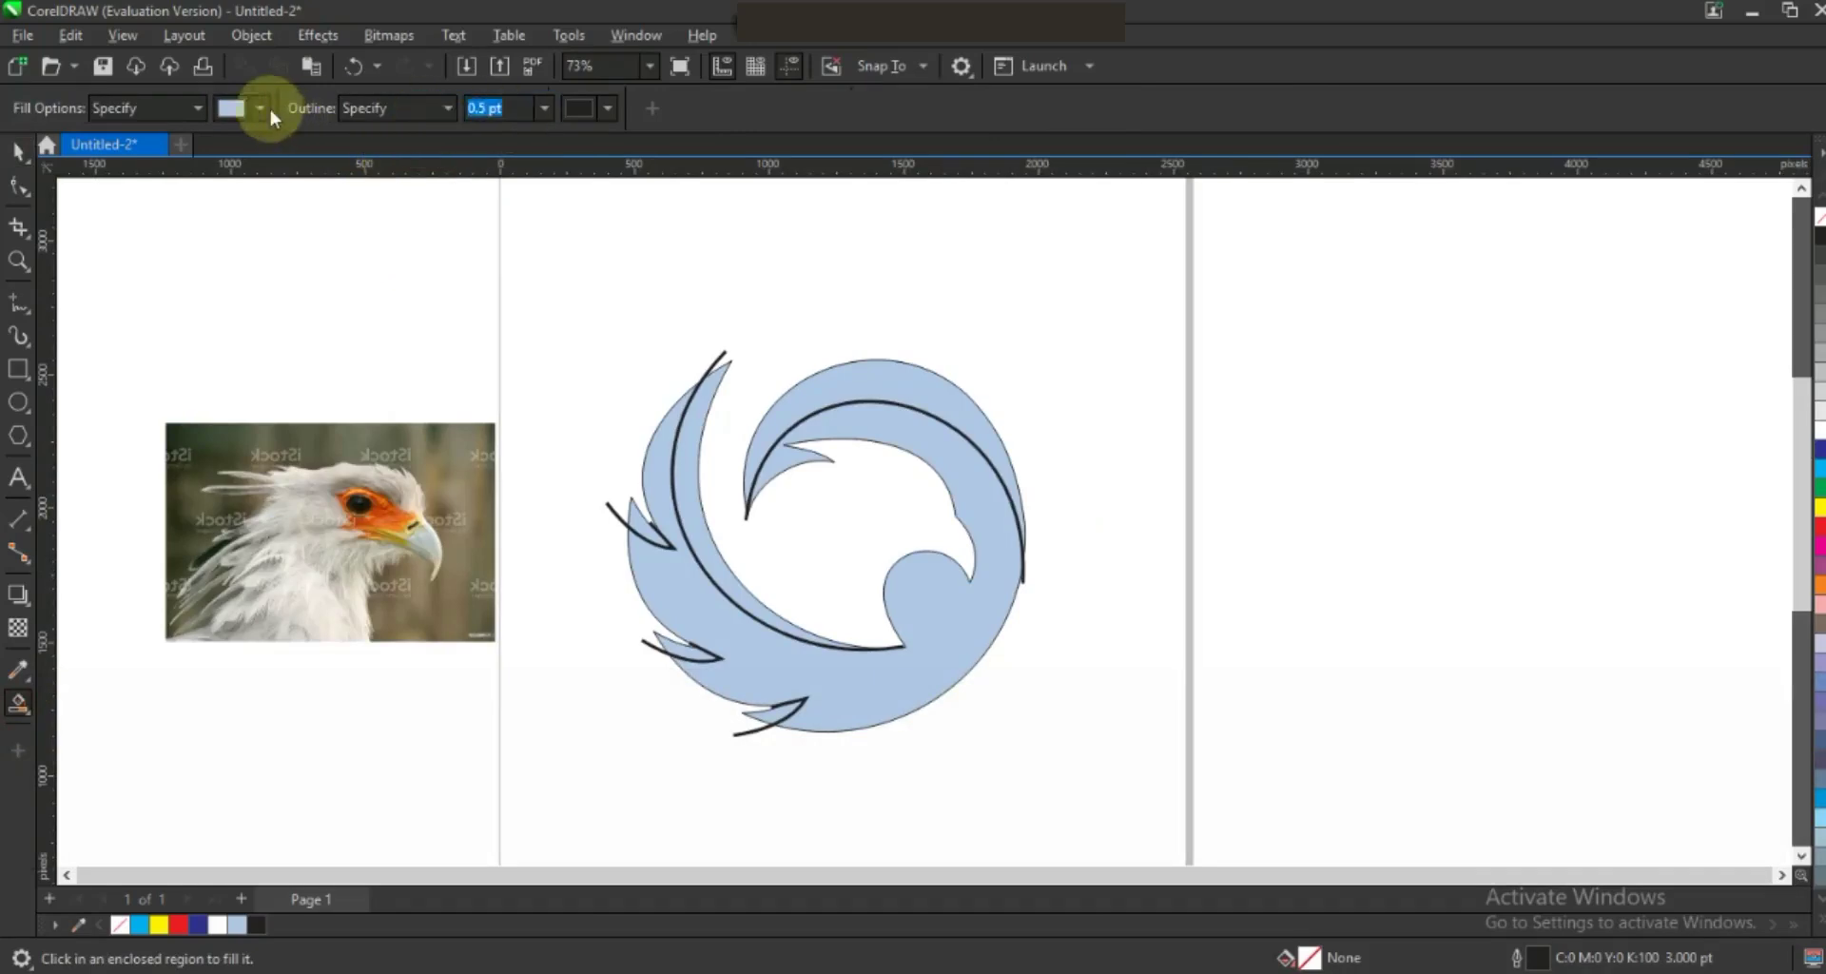
{"action": "left_click", "coordinate": [260, 109]}
{"action": "left_click_drag", "start_coordinate": [305, 249], "coordinate": [325, 237]}
{"action": "left_click", "coordinate": [875, 289]}
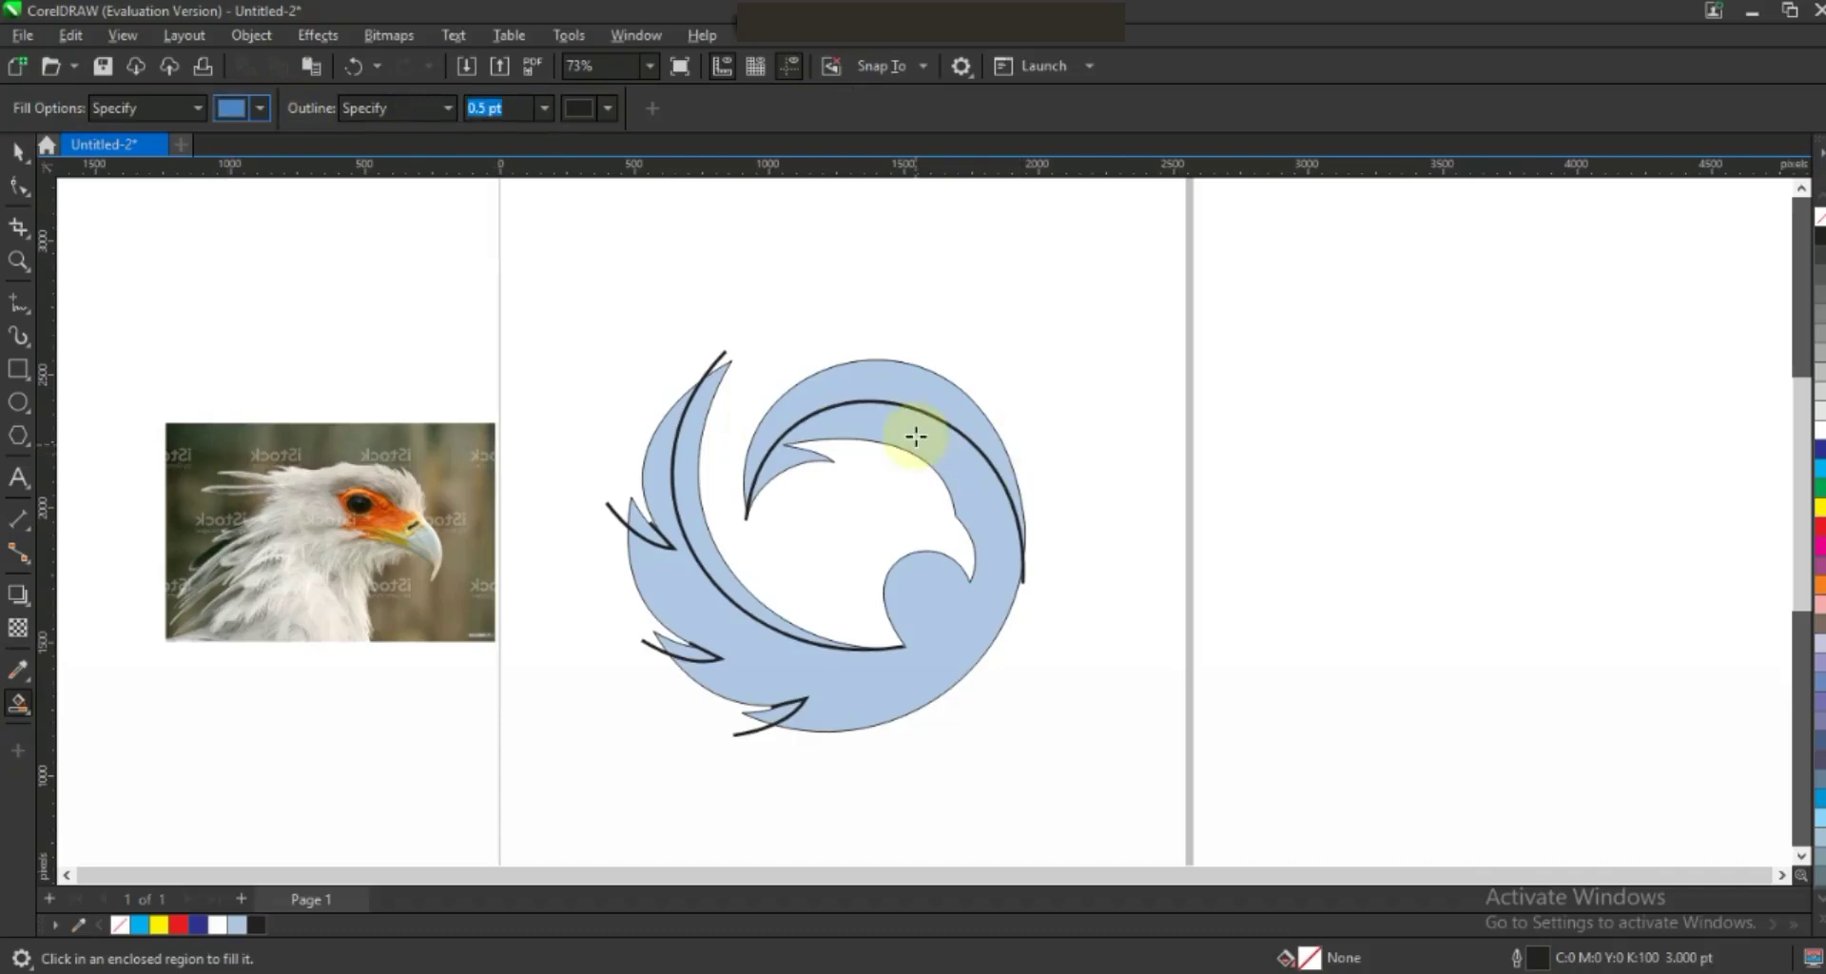
{"action": "left_click", "coordinate": [894, 391]}
{"action": "left_click", "coordinate": [704, 542]}
{"action": "left_click", "coordinate": [636, 525]}
{"action": "left_click", "coordinate": [678, 651]}
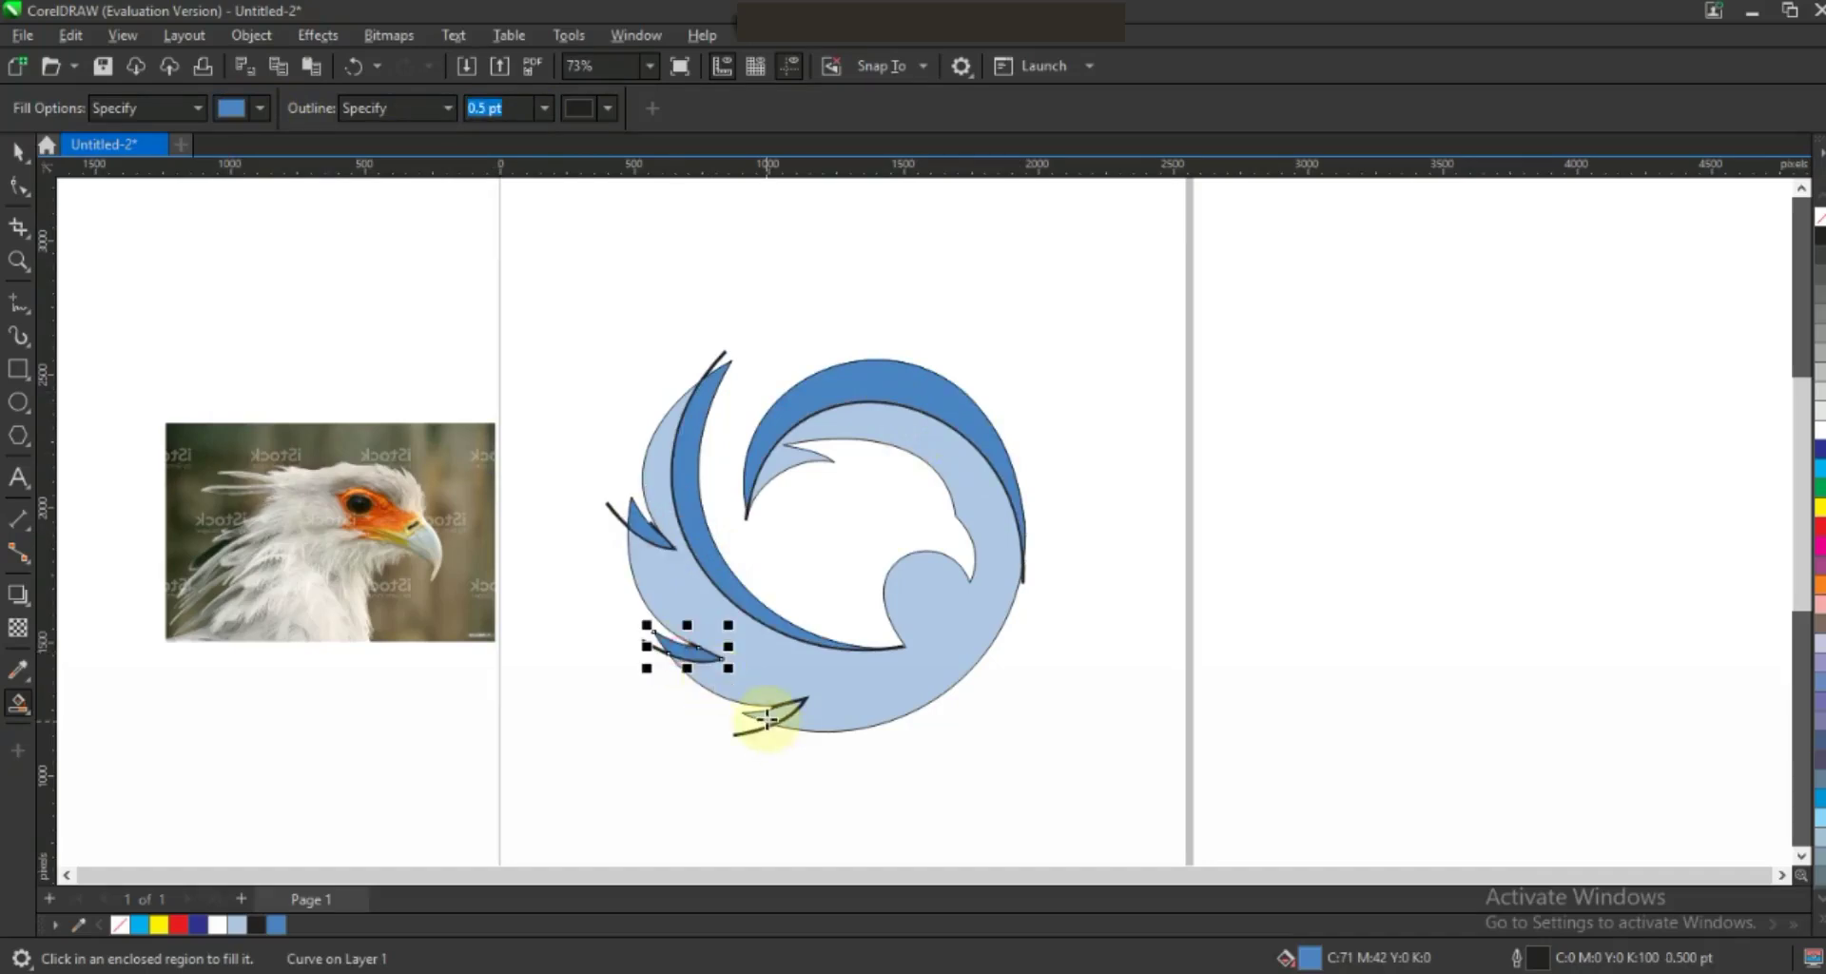
{"action": "left_click", "coordinate": [767, 720]}
{"action": "left_click", "coordinate": [771, 305]}
Delete the wing arc, the three feather notch curves and the crown arc, keeping the filled shapes.
{"action": "key", "text": "space"}
{"action": "left_click", "coordinate": [713, 359]}
{"action": "key", "text": "Delete"}
{"action": "left_click", "coordinate": [612, 509]}
{"action": "key", "text": "Delete"}
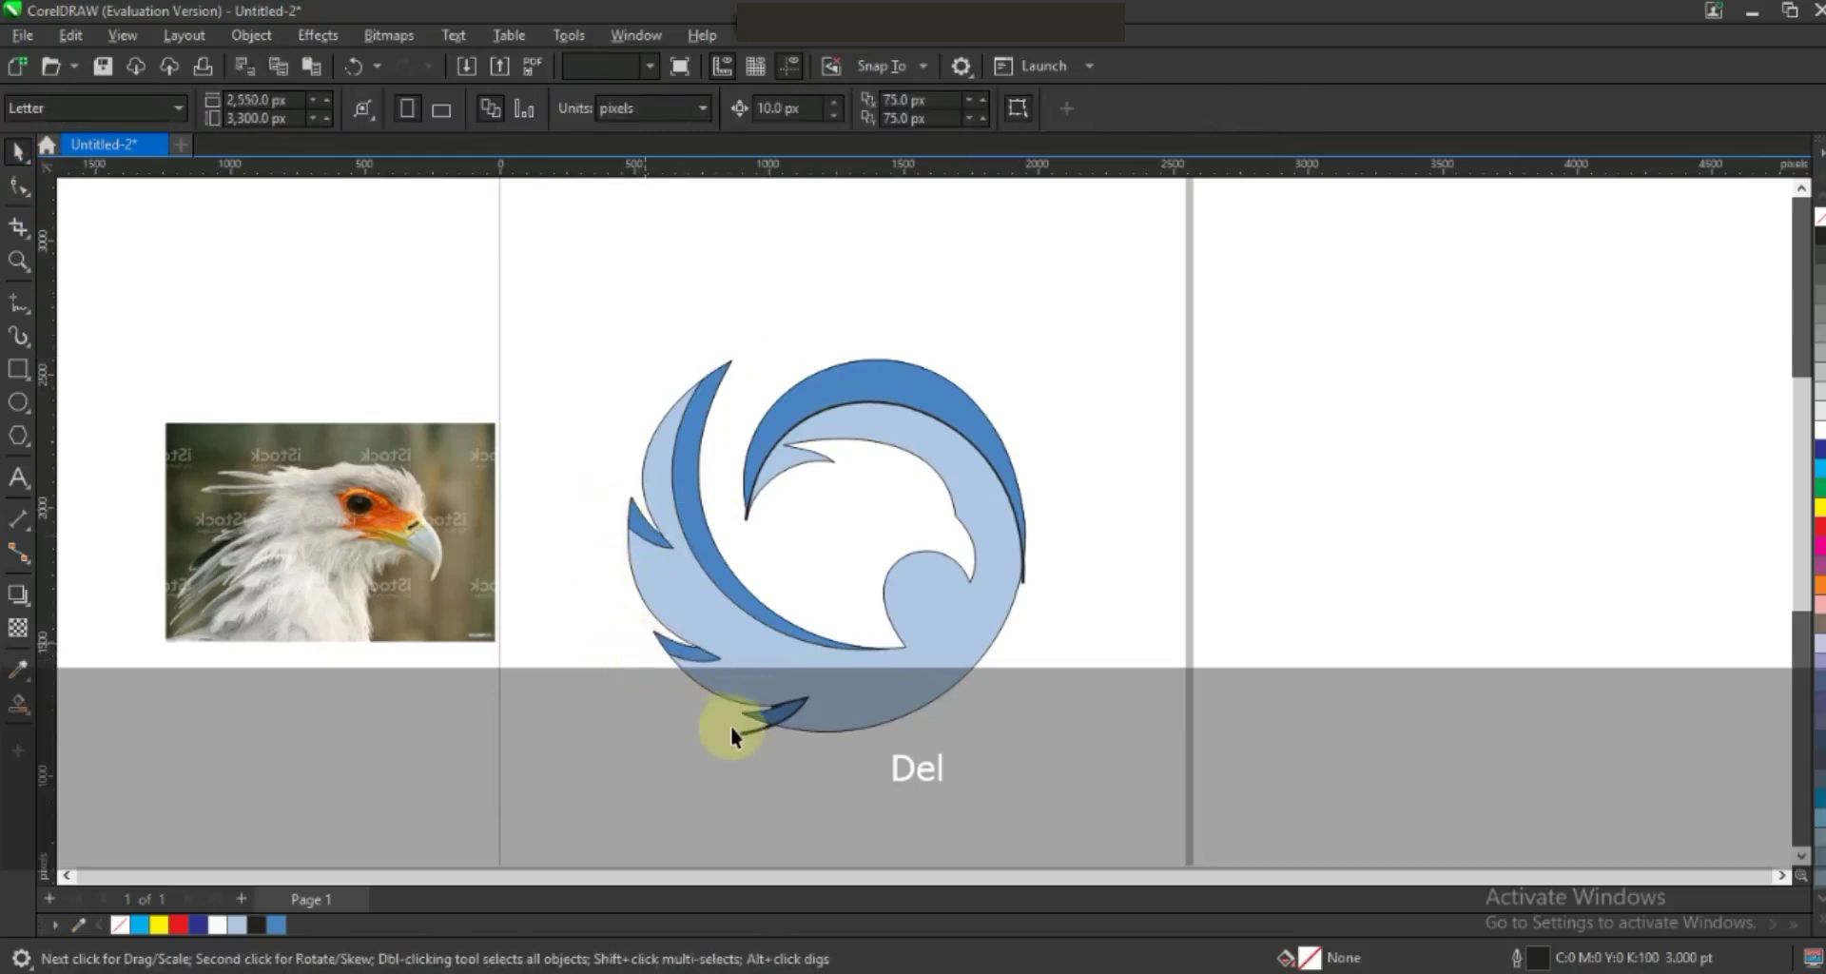
{"action": "left_click", "coordinate": [743, 734]}
{"action": "key", "text": "Delete"}
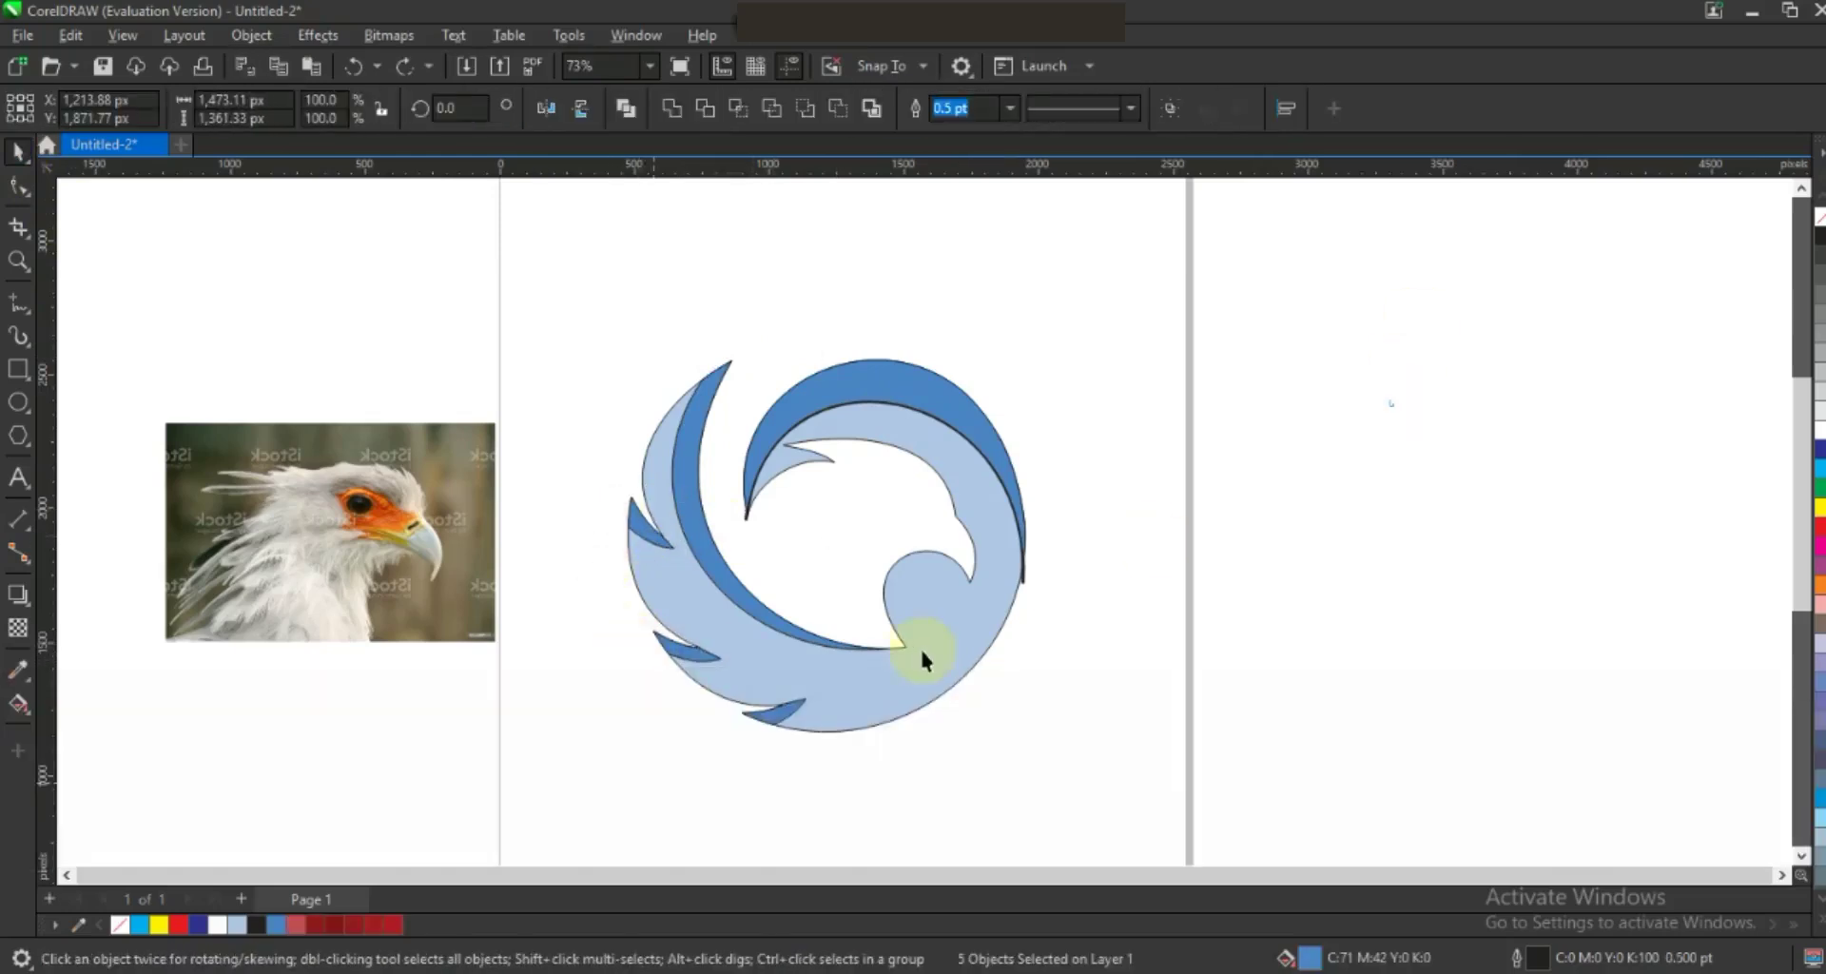
{"action": "key", "text": "Escape"}
{"action": "left_click", "coordinate": [1022, 585]}
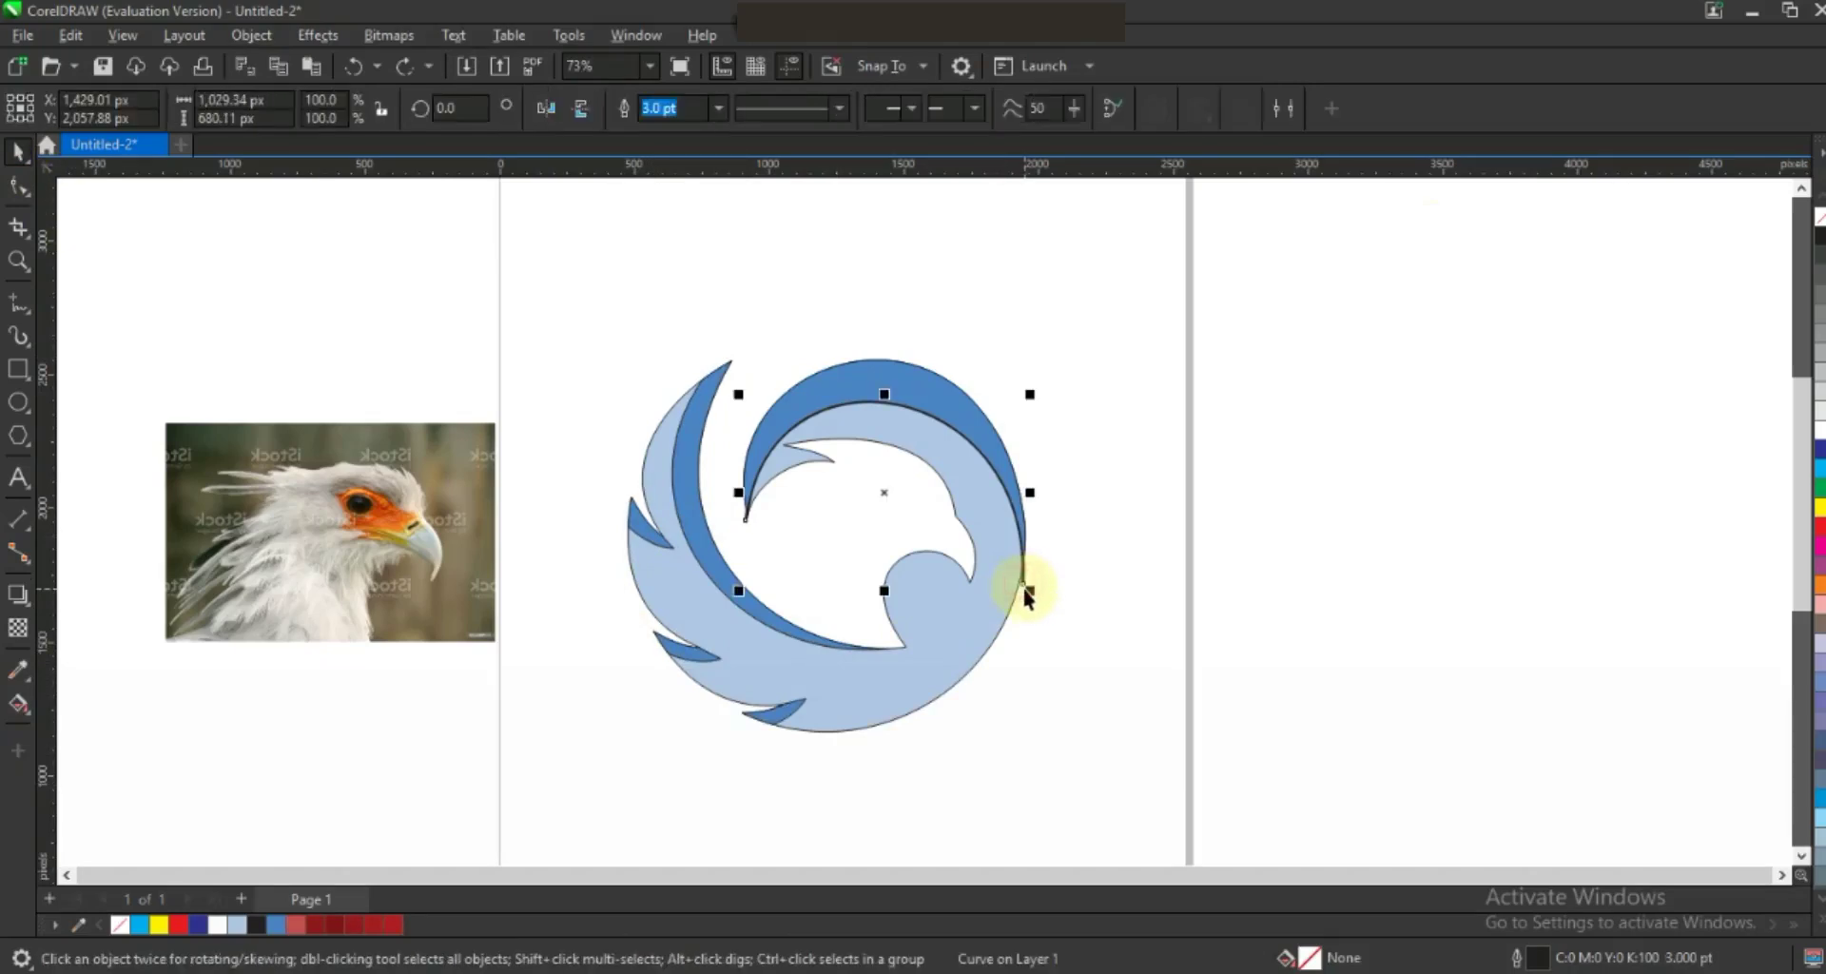
{"action": "key", "text": "Delete"}
Fill the main light blue shape with a linear gradient from dark red beside the beak to bright red at the wing.
{"action": "left_click", "coordinate": [986, 590]}
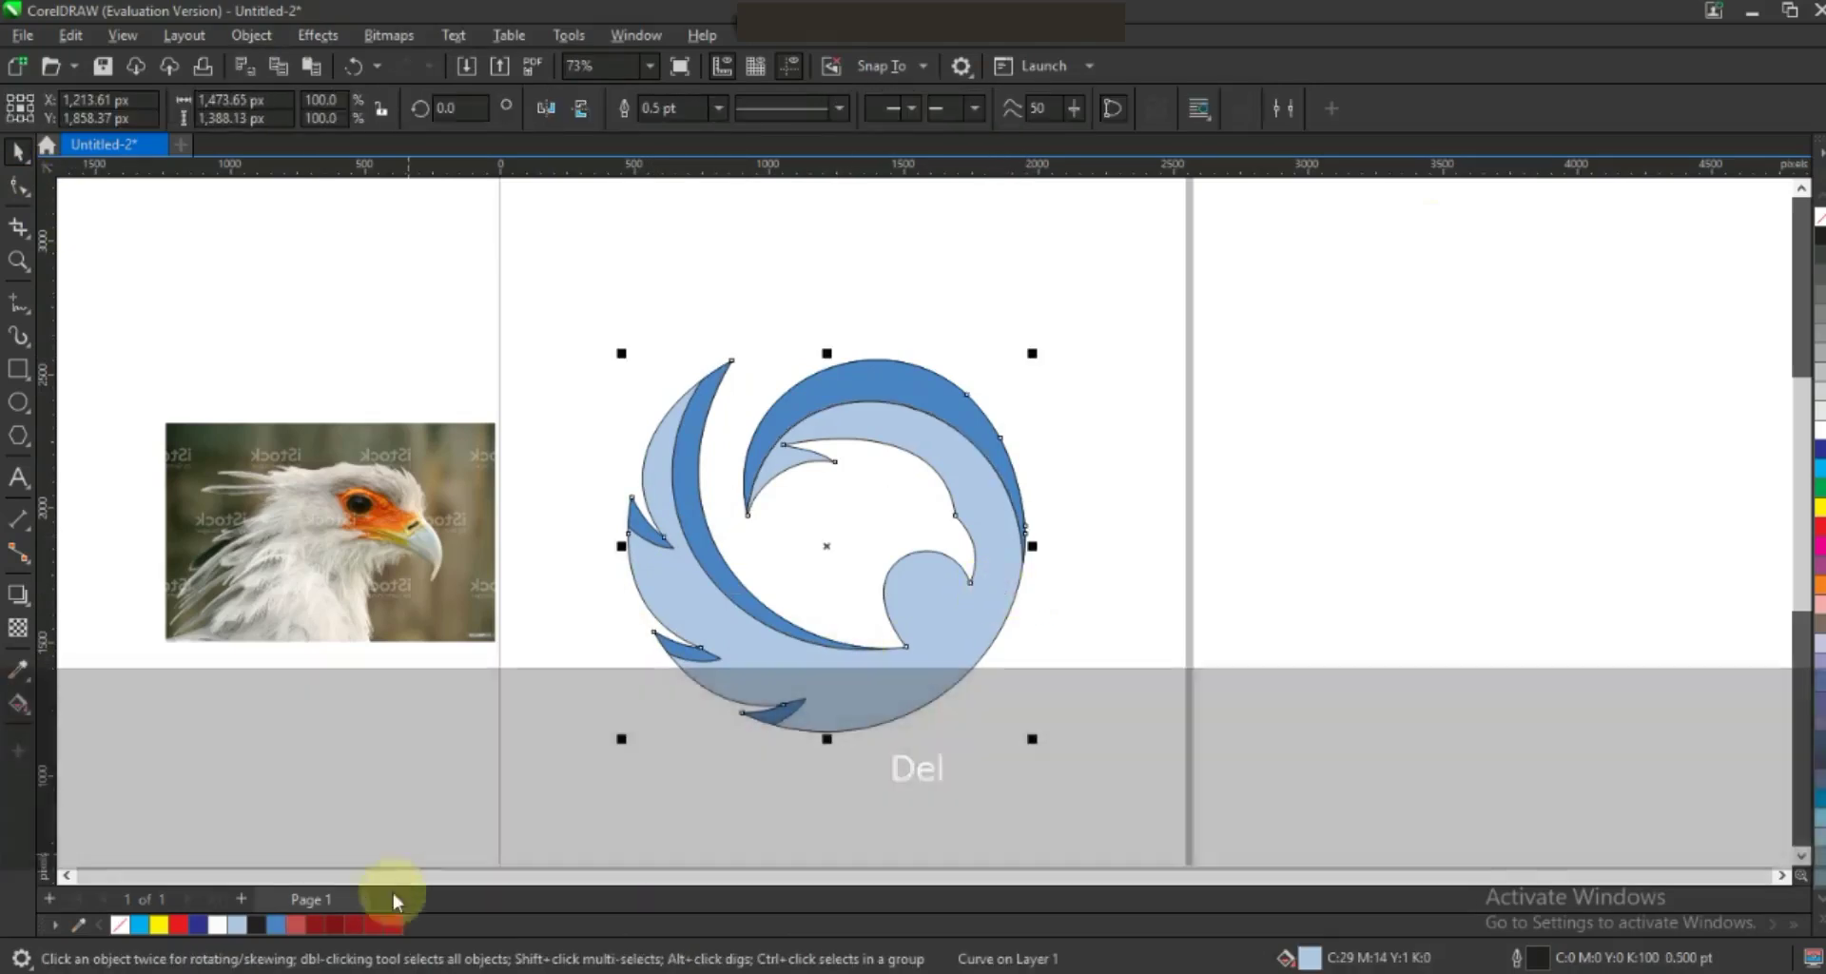
{"action": "left_click", "coordinate": [335, 924]}
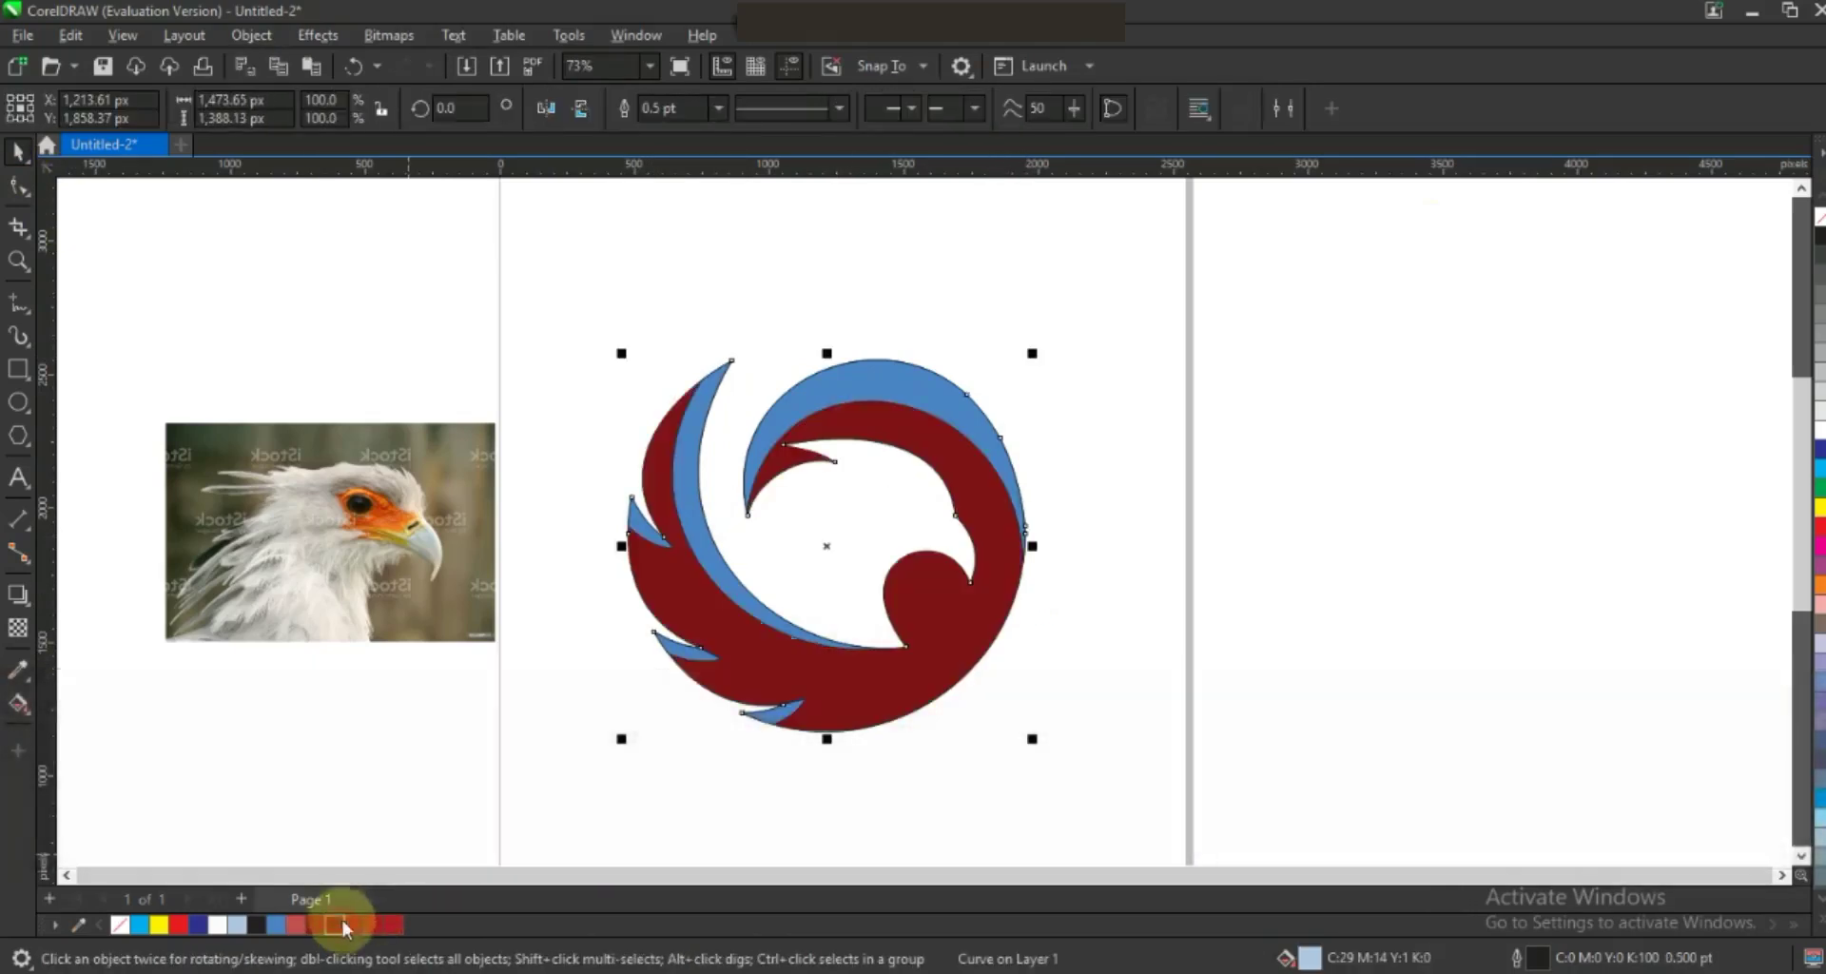
{"action": "left_click", "coordinate": [19, 704]}
{"action": "left_click_drag", "start_coordinate": [1027, 601], "coordinate": [741, 554]}
{"action": "mouse_move", "coordinate": [1820, 527]}
{"action": "left_mouse_down"}
{"action": "mouse_move", "coordinate": [721, 575]}
{"action": "mouse_move", "coordinate": [740, 556]}
{"action": "left_mouse_up"}
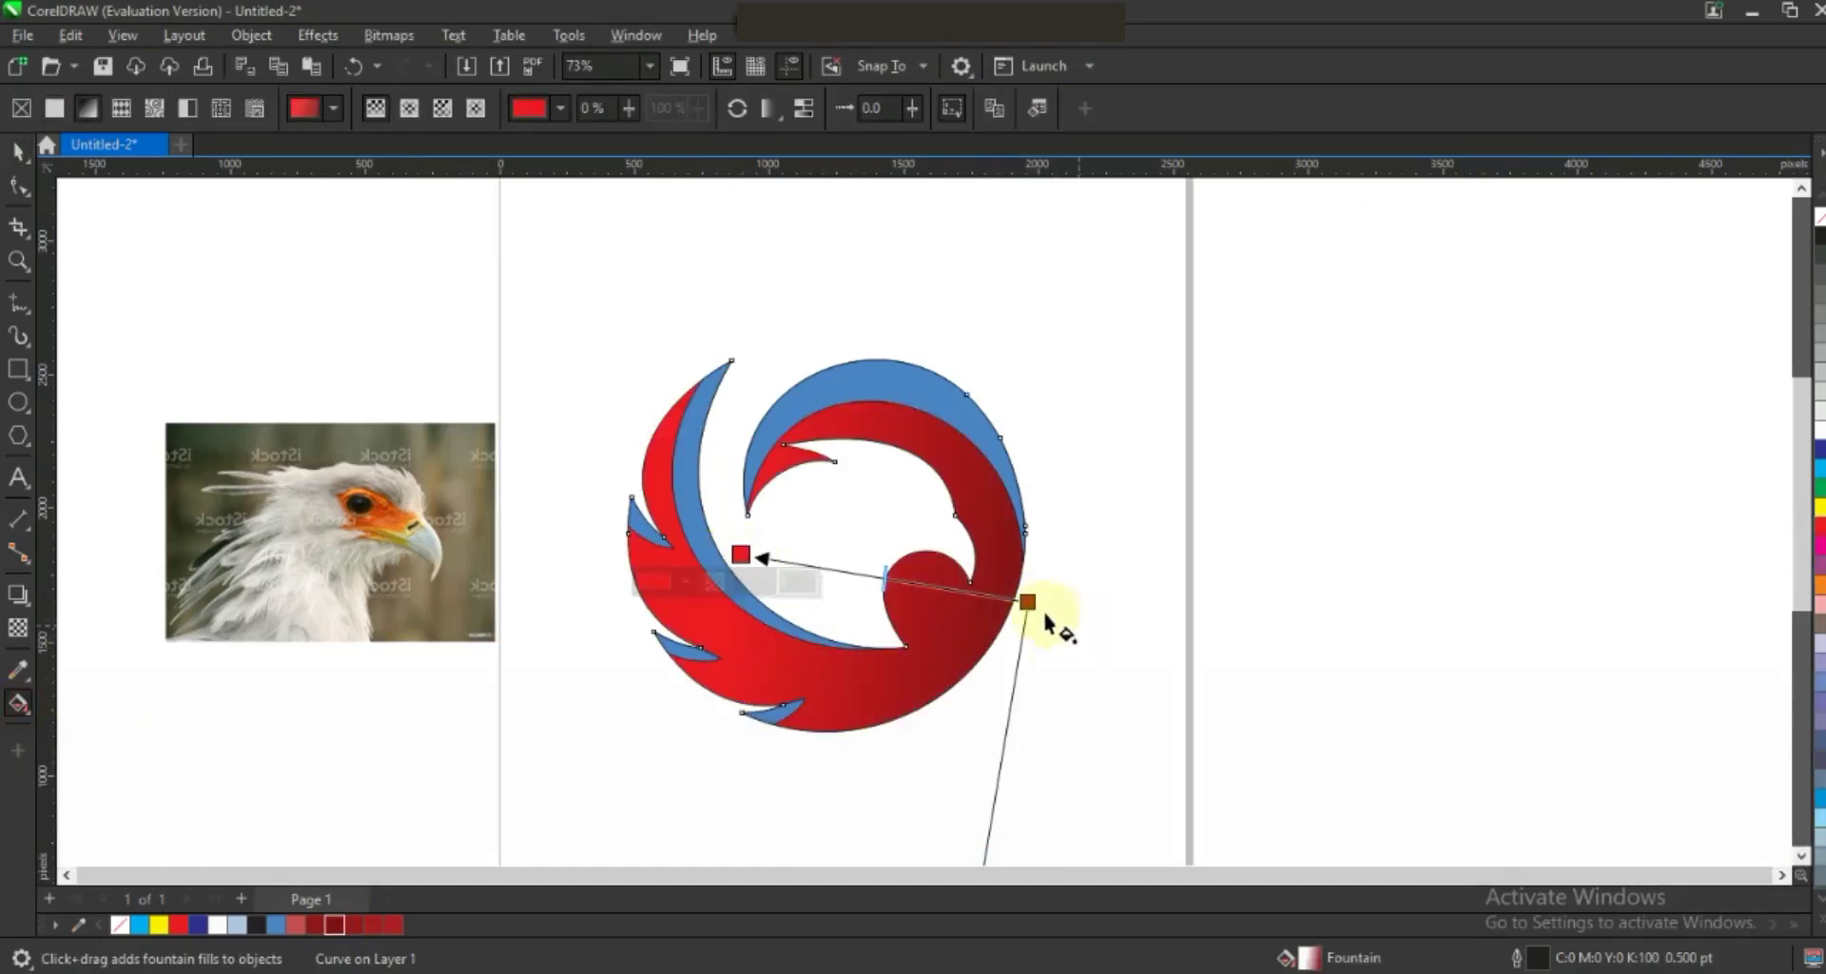
{"action": "left_click_drag", "start_coordinate": [1028, 601], "coordinate": [1063, 620]}
{"action": "left_click", "coordinate": [1063, 620]}
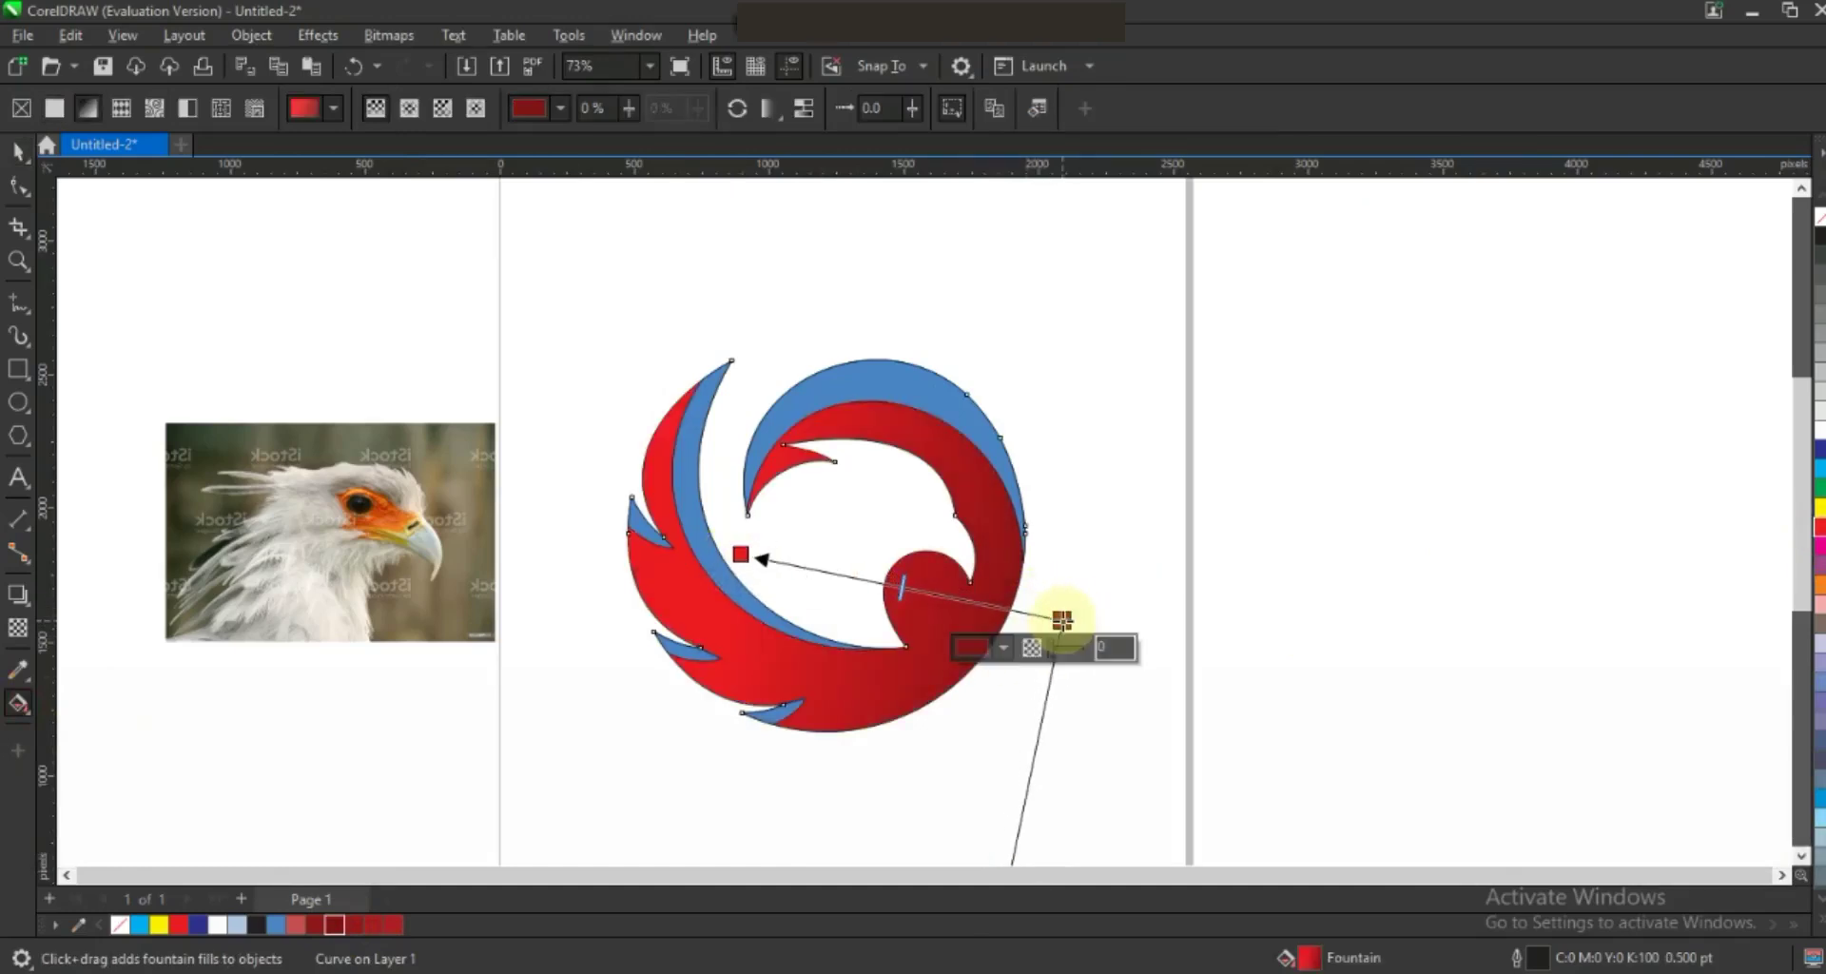
{"action": "left_click", "coordinate": [741, 545]}
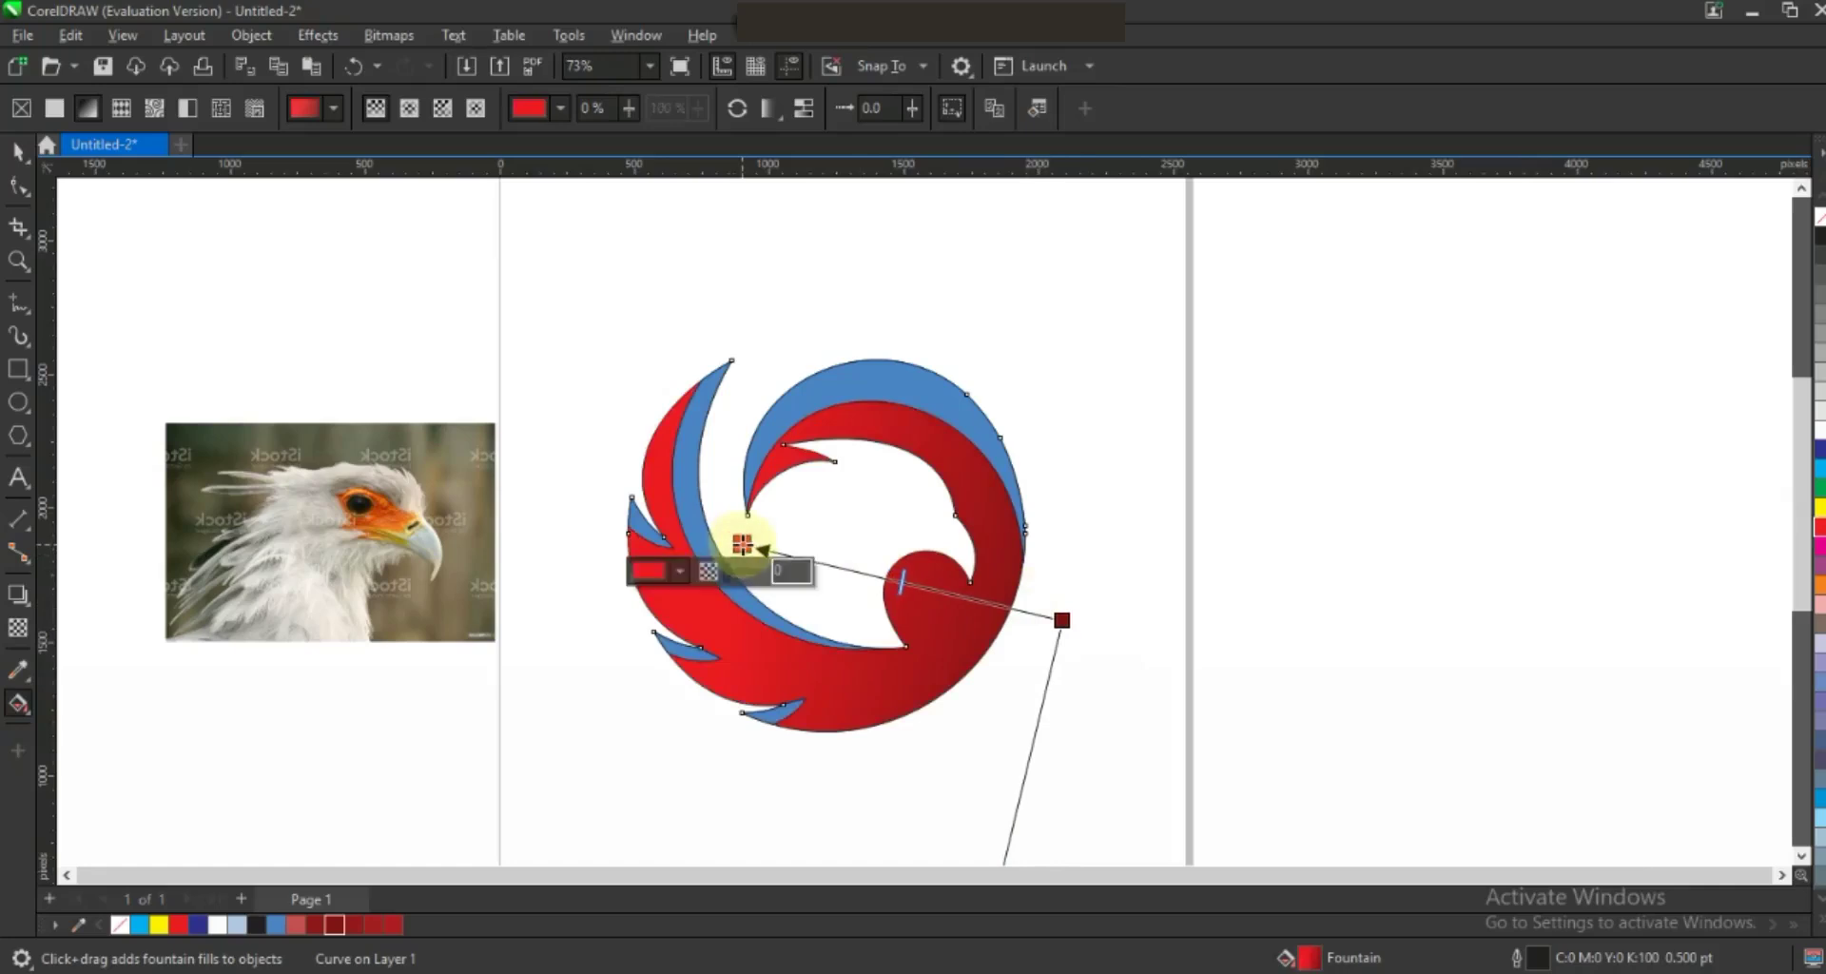
Fill the crown band above the head with bright red.
{"action": "left_click", "coordinate": [21, 151]}
{"action": "left_click", "coordinate": [893, 380]}
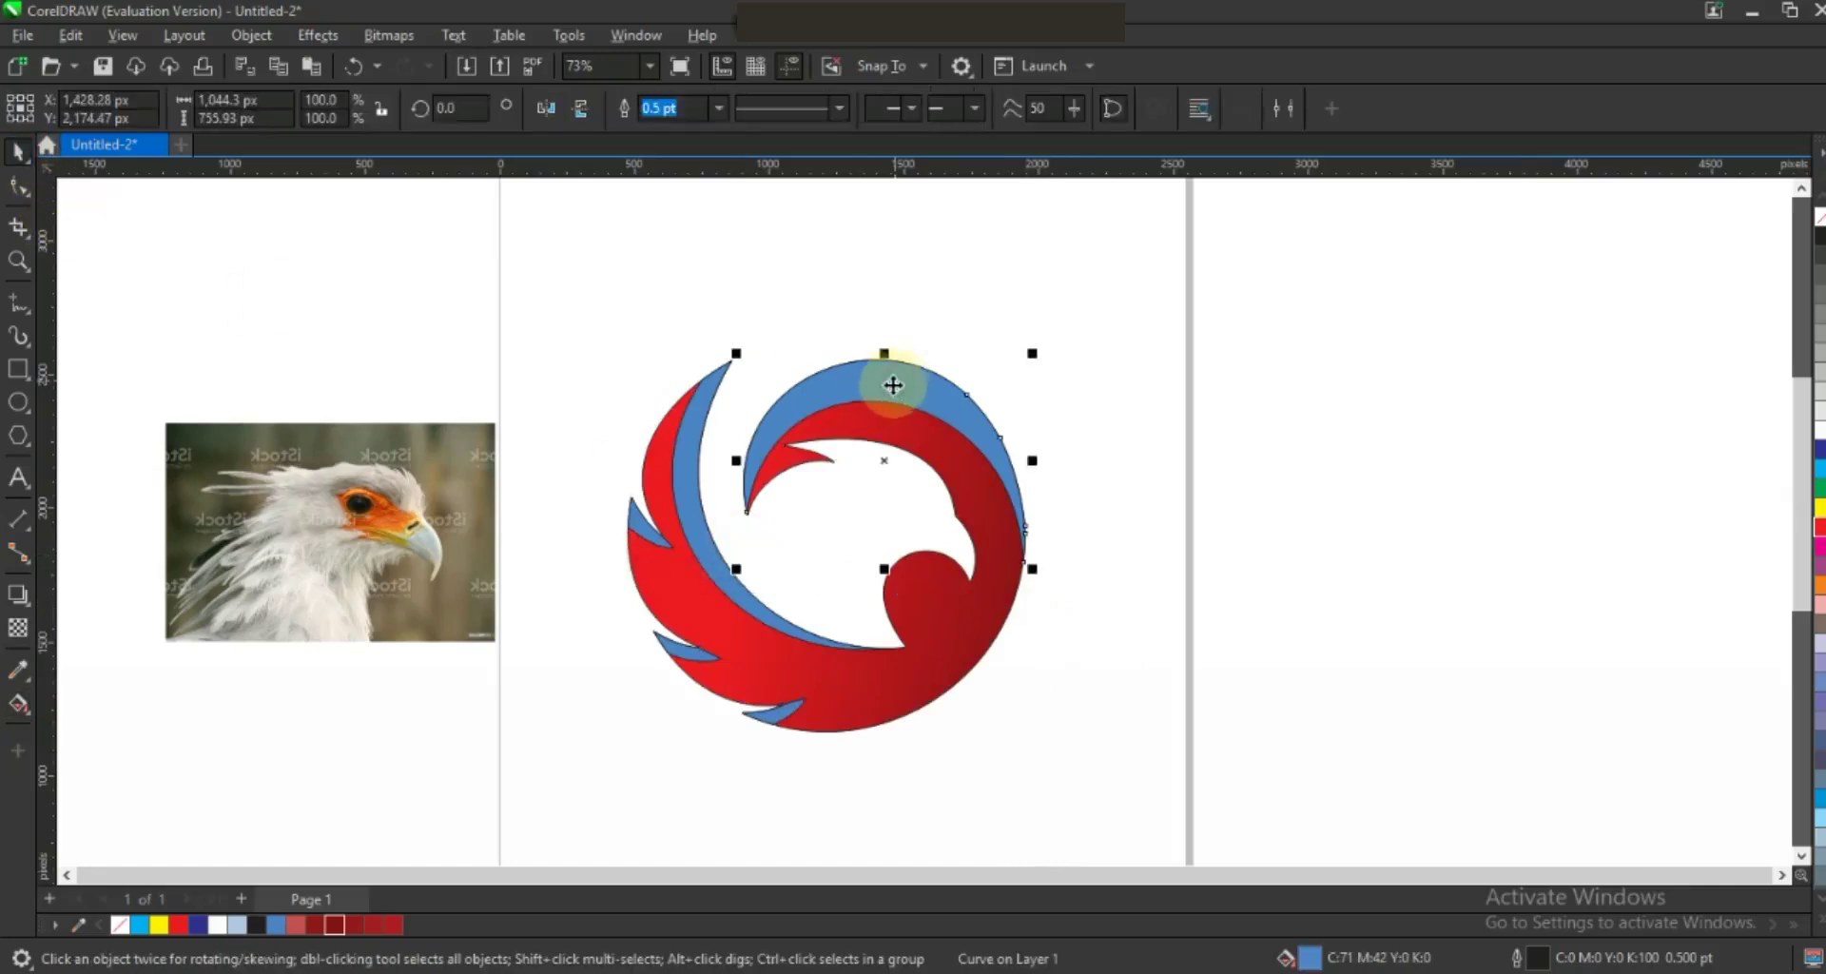
{"action": "left_click", "coordinate": [1816, 537]}
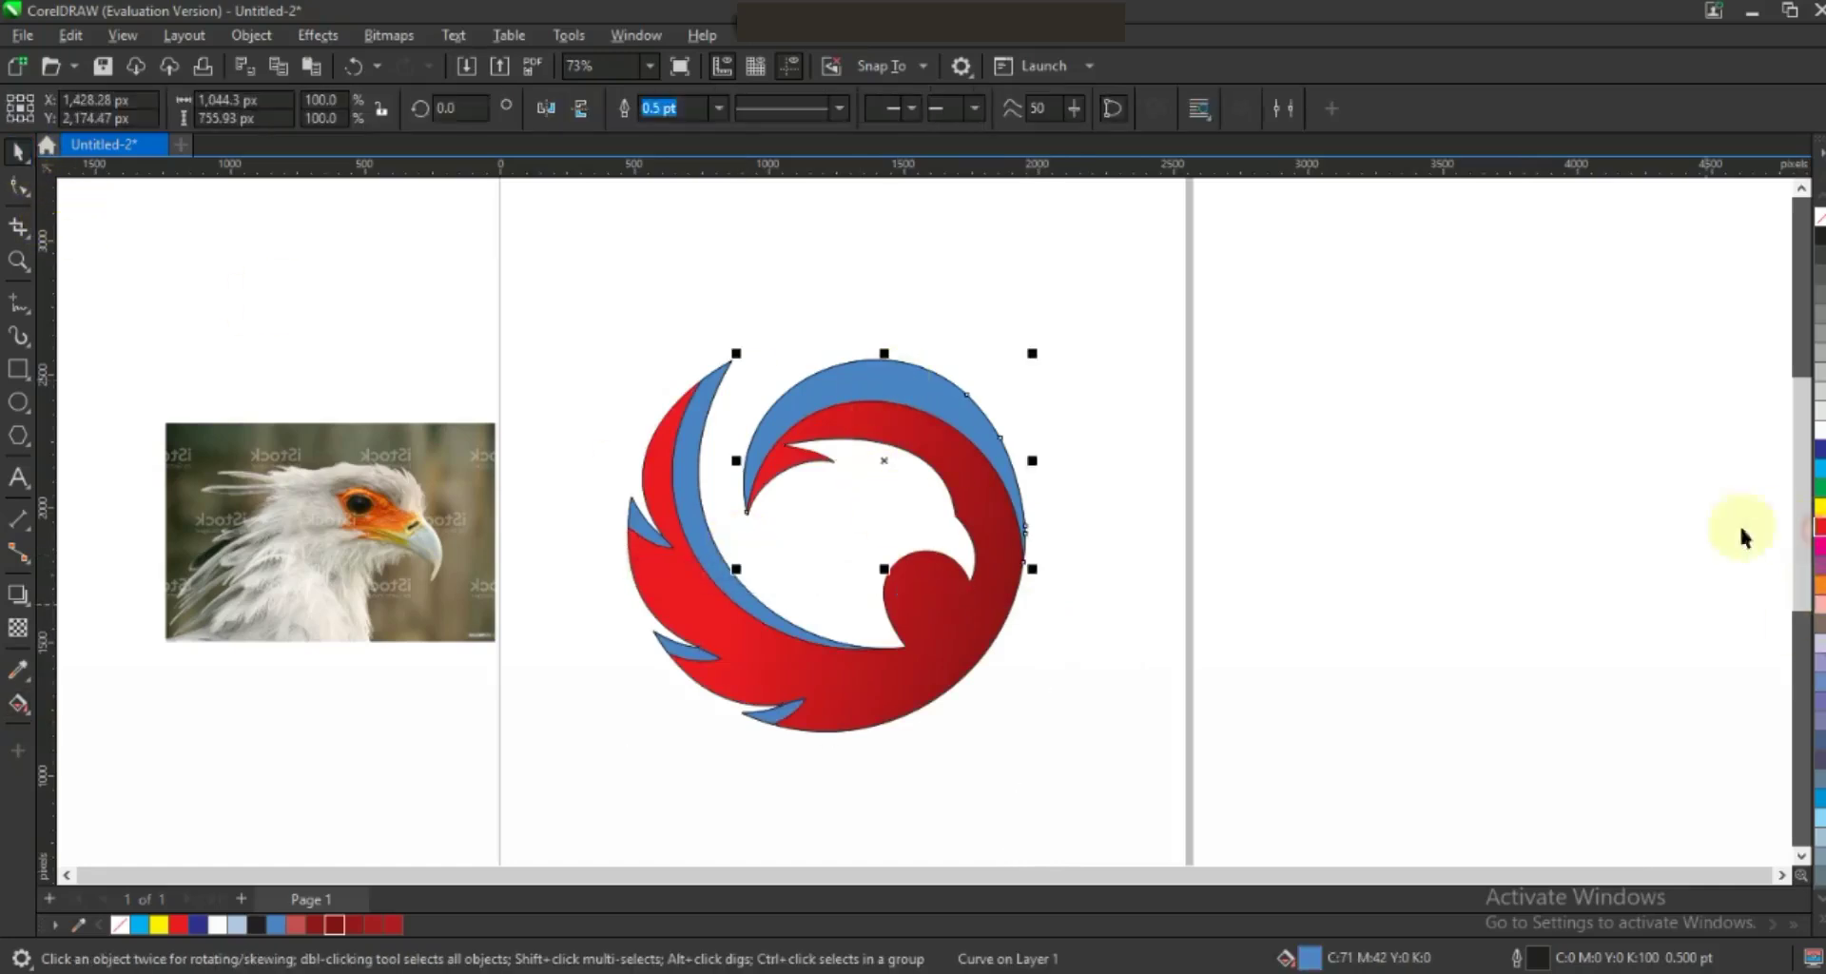
{"action": "left_click", "coordinate": [1390, 542]}
Fill the inner wing strip and the three feather tips with dark red.
{"action": "left_click", "coordinate": [691, 525]}
{"action": "left_click", "coordinate": [666, 651], "text": "shift"}
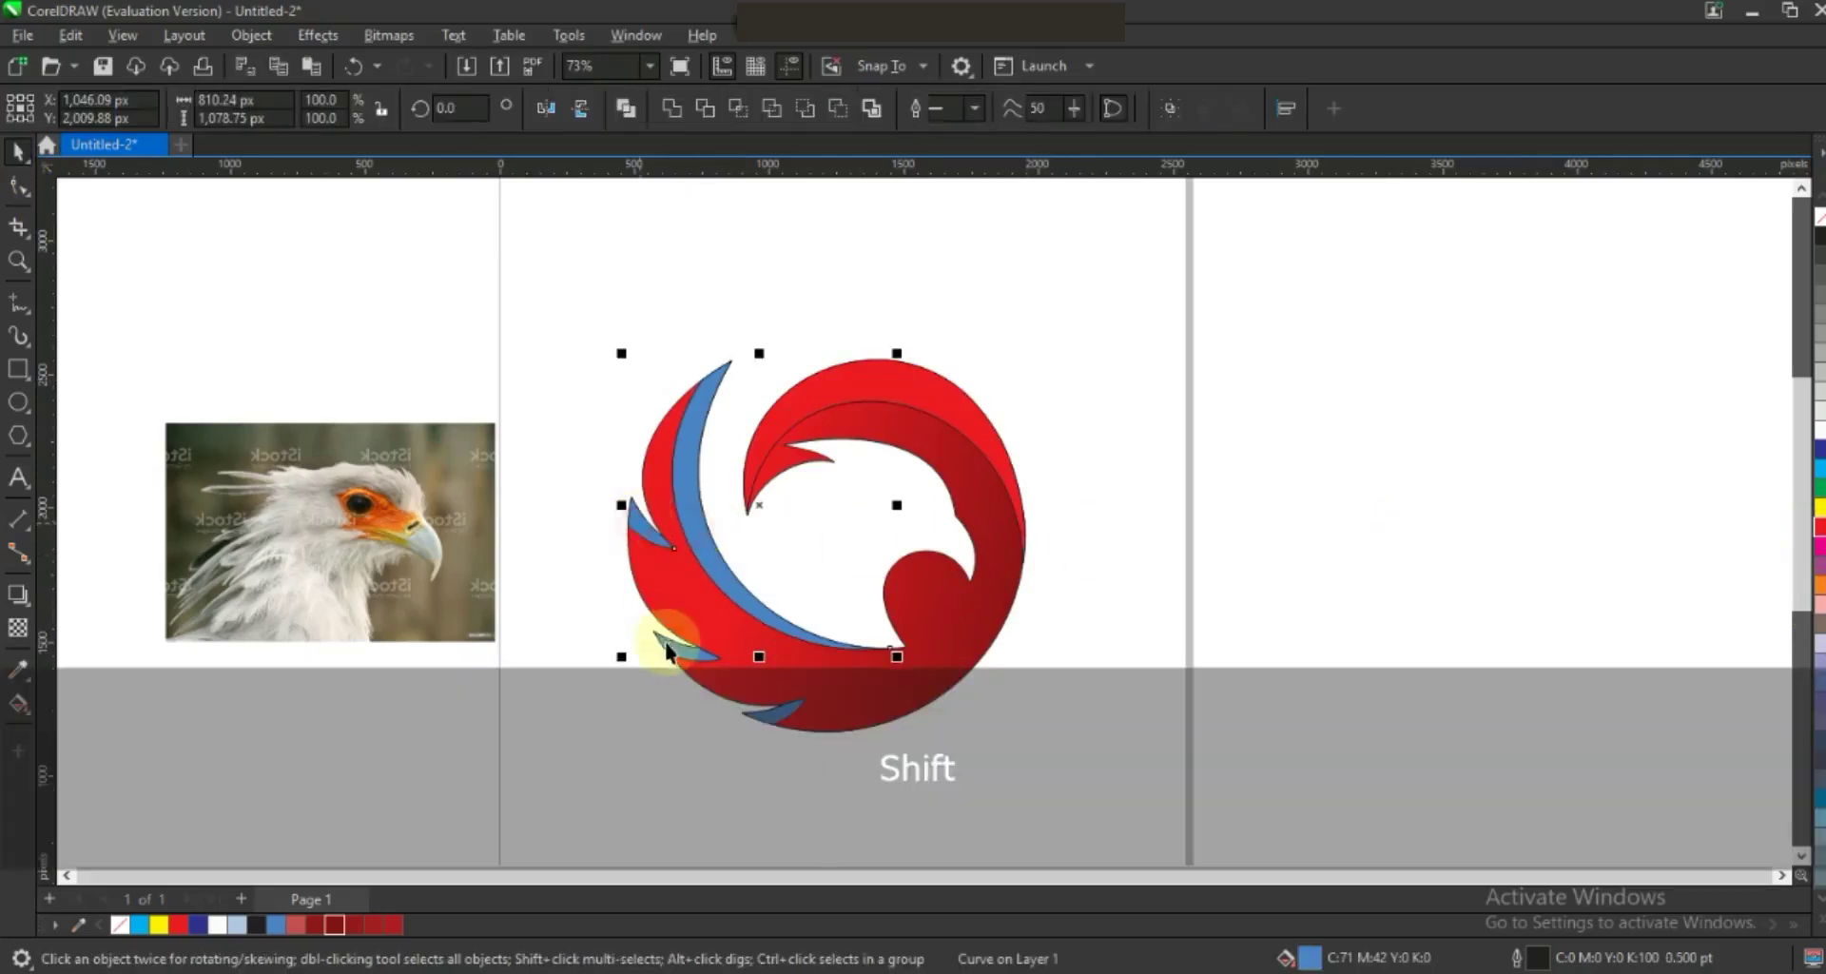
{"action": "left_click", "coordinate": [774, 715], "text": "shift"}
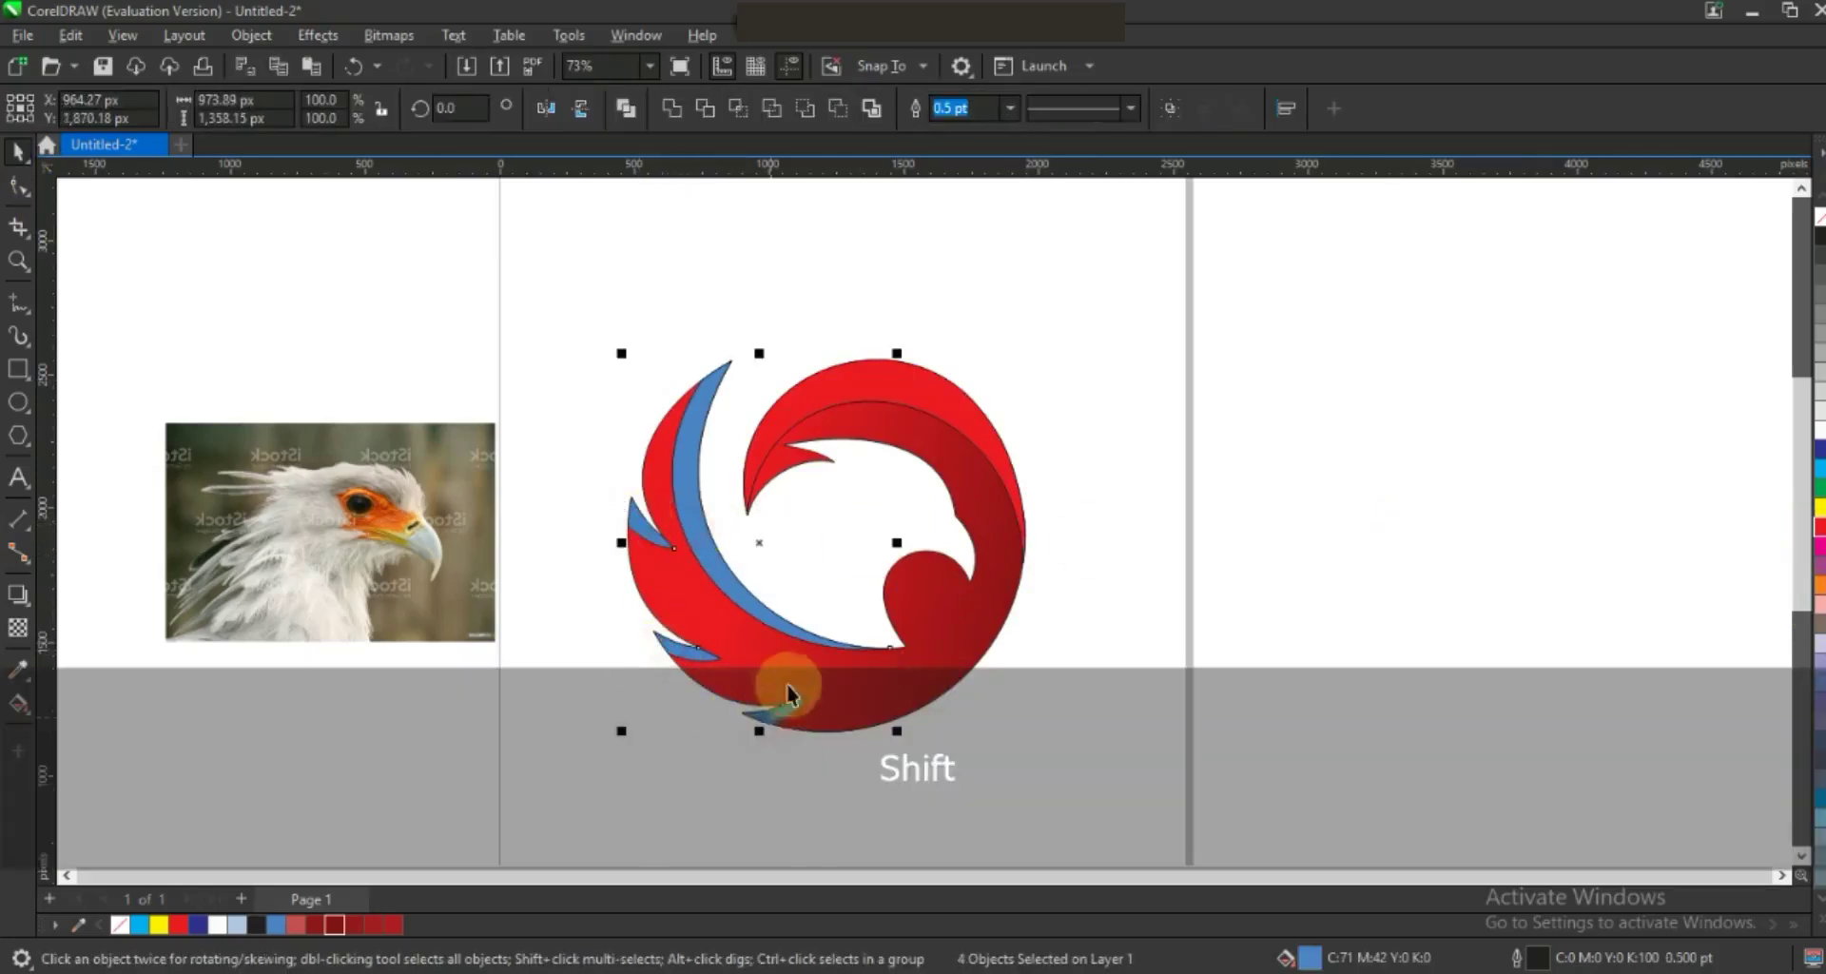
{"action": "left_click", "coordinate": [334, 924]}
Remove the outlines from all the logo shapes.
{"action": "left_click_drag", "start_coordinate": [550, 298], "coordinate": [1072, 766]}
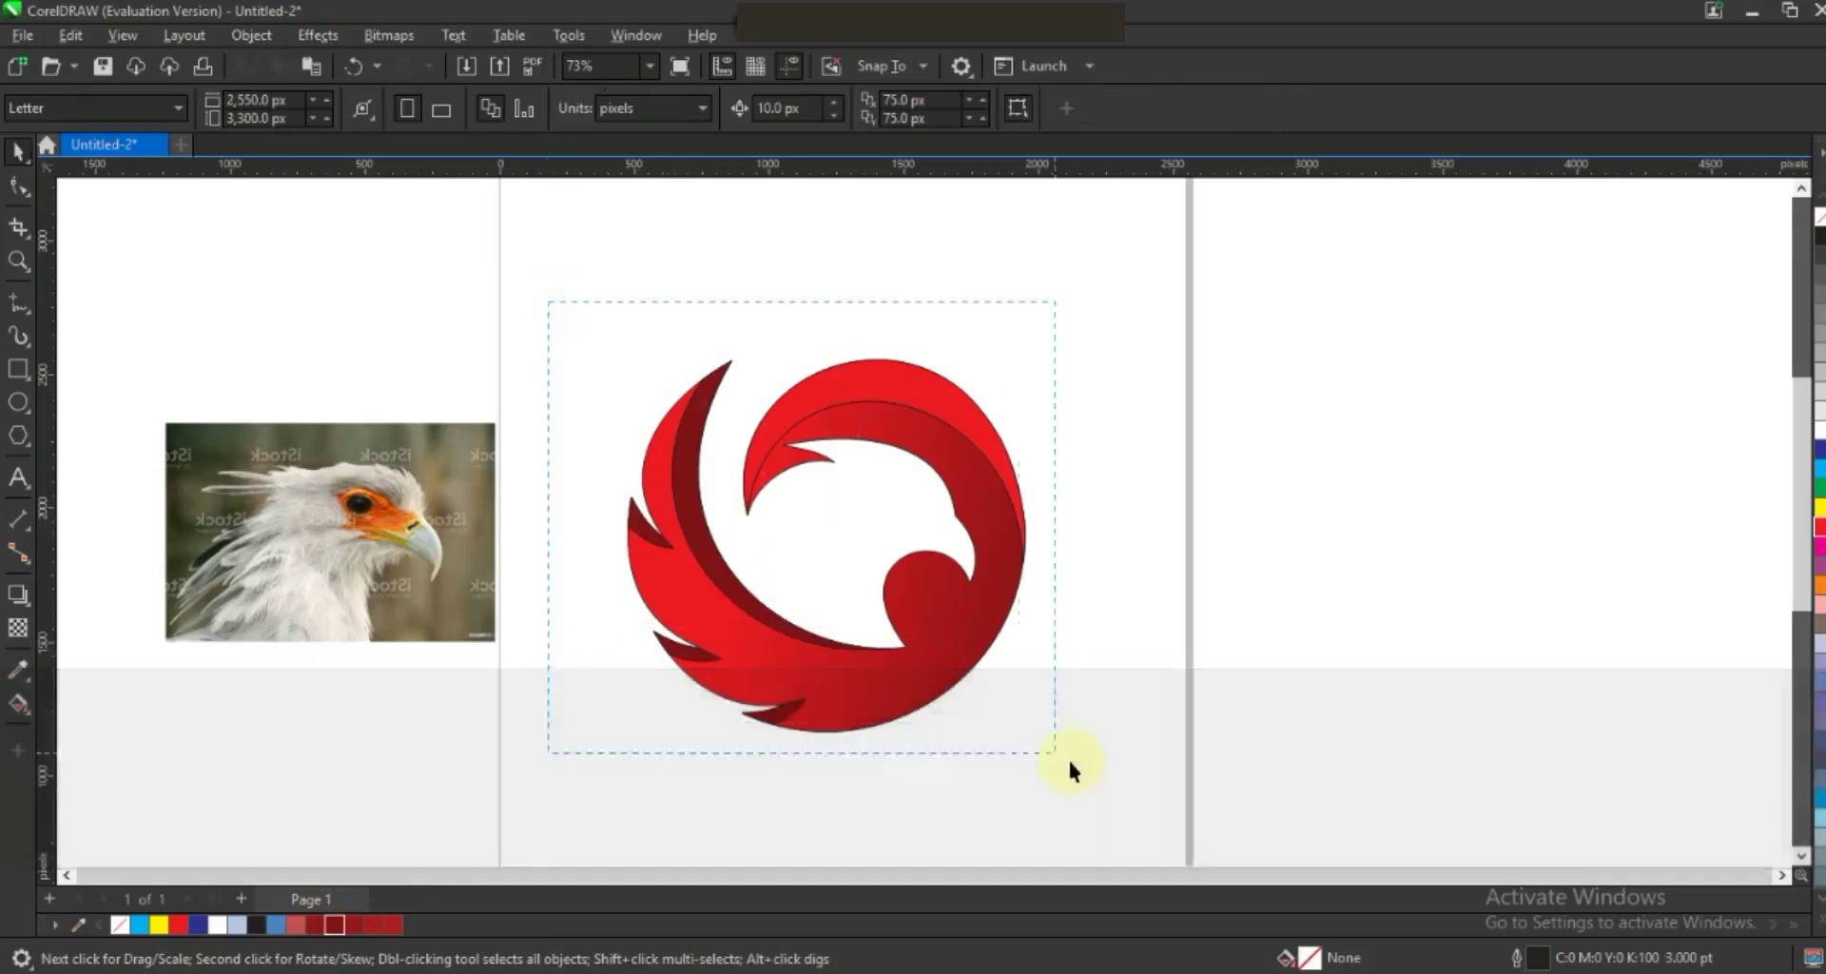
{"action": "right_click", "coordinate": [120, 924]}
{"action": "left_click", "coordinate": [1113, 745]}
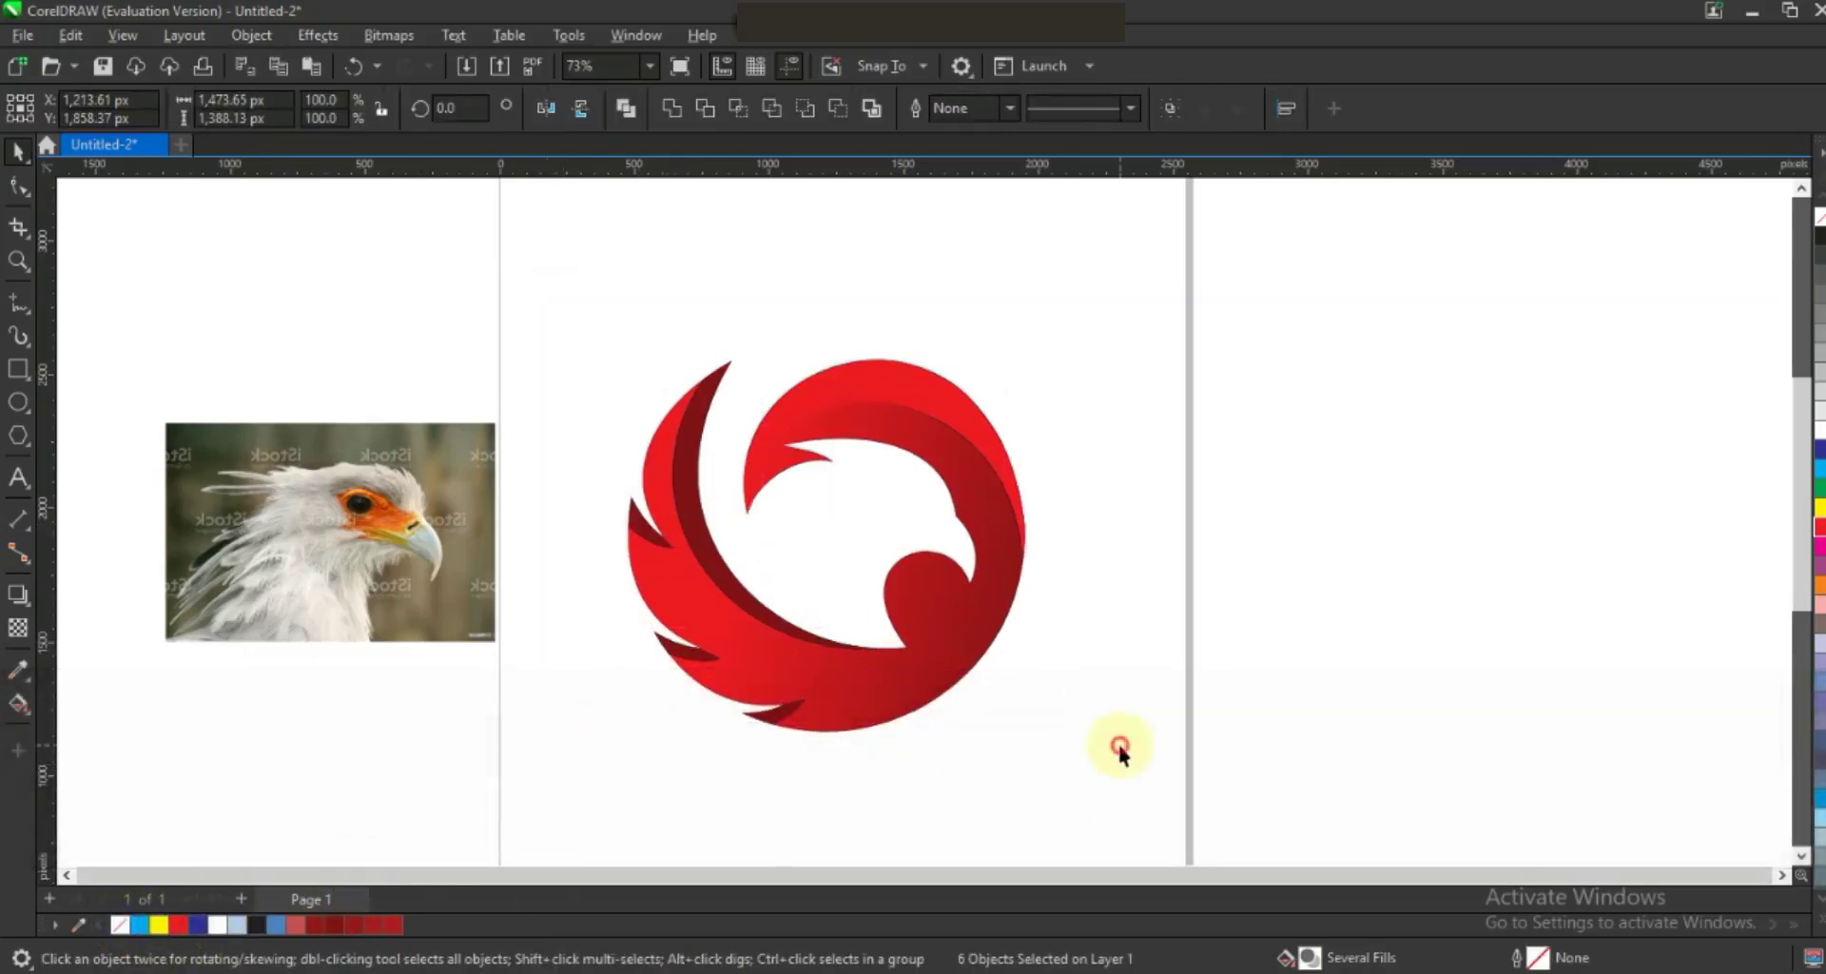
Draw an open zigzag line about 460 by 440 px from the beak tip across the throat to the wing strip.
{"action": "left_click", "coordinate": [18, 260]}
{"action": "left_click_drag", "start_coordinate": [537, 321], "coordinate": [1147, 727]}
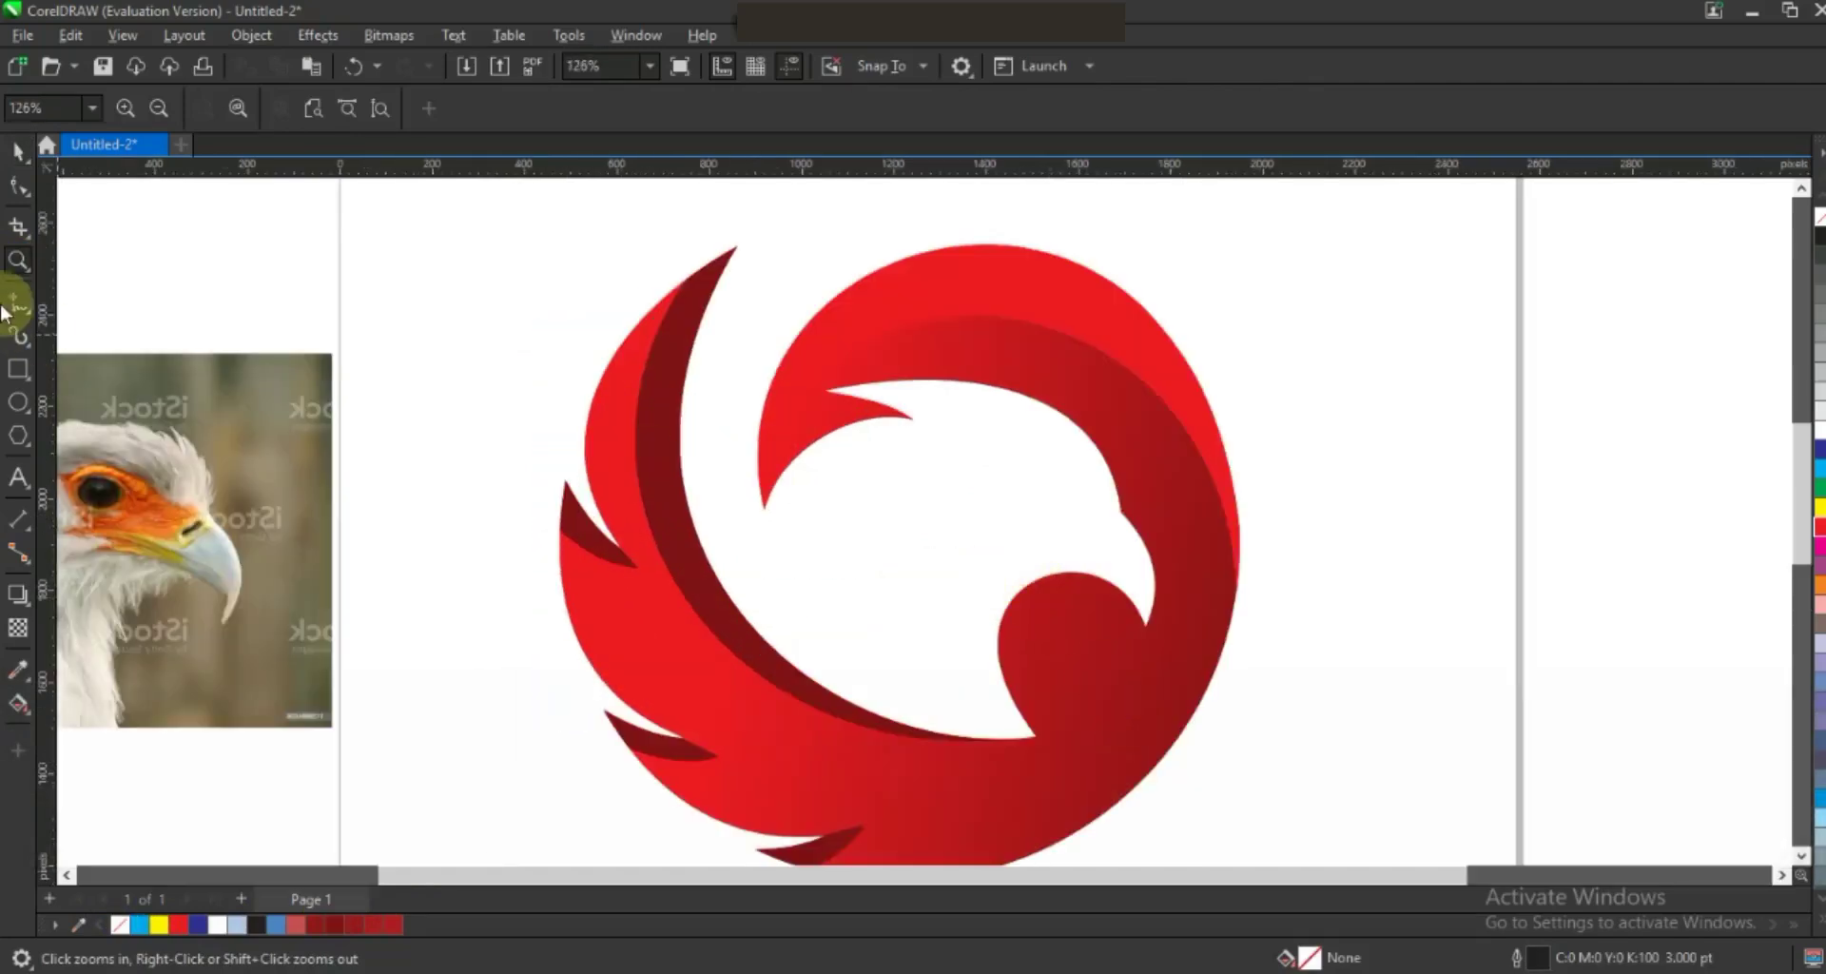
{"action": "left_click", "coordinate": [11, 305]}
{"action": "left_click", "coordinate": [1148, 633]}
{"action": "left_click", "coordinate": [935, 559]}
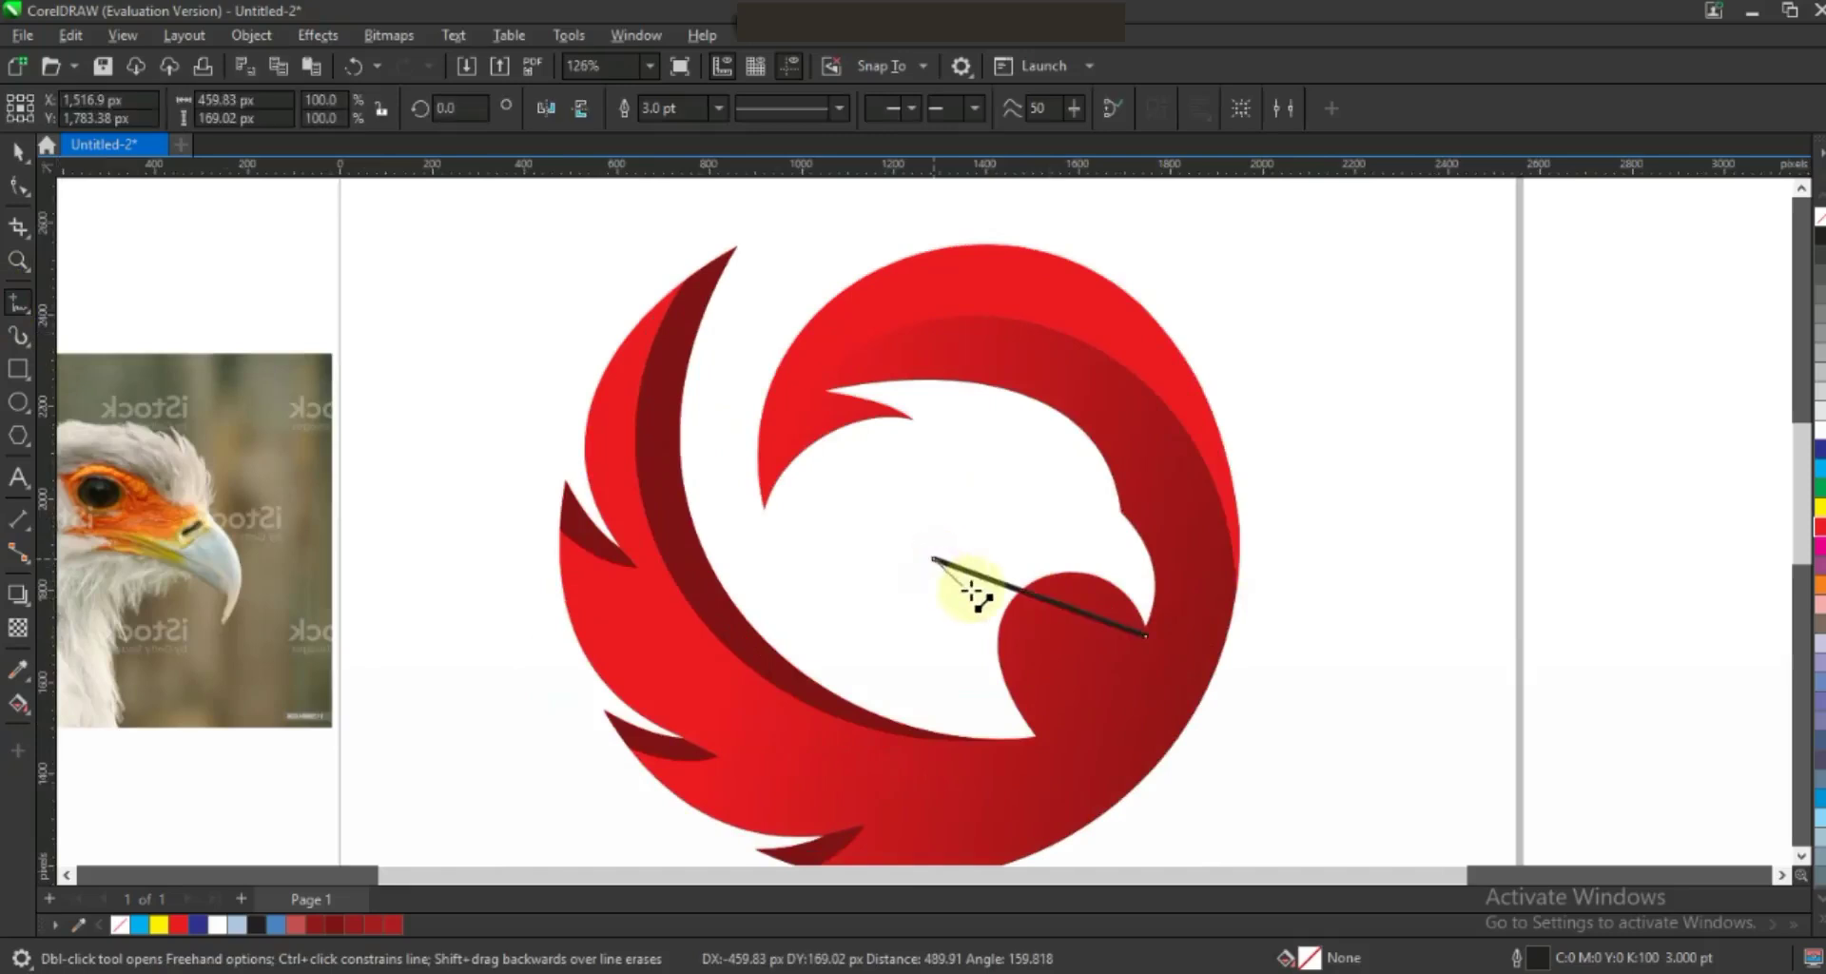
{"action": "left_click", "coordinate": [972, 590]}
{"action": "double_click", "coordinate": [937, 764]}
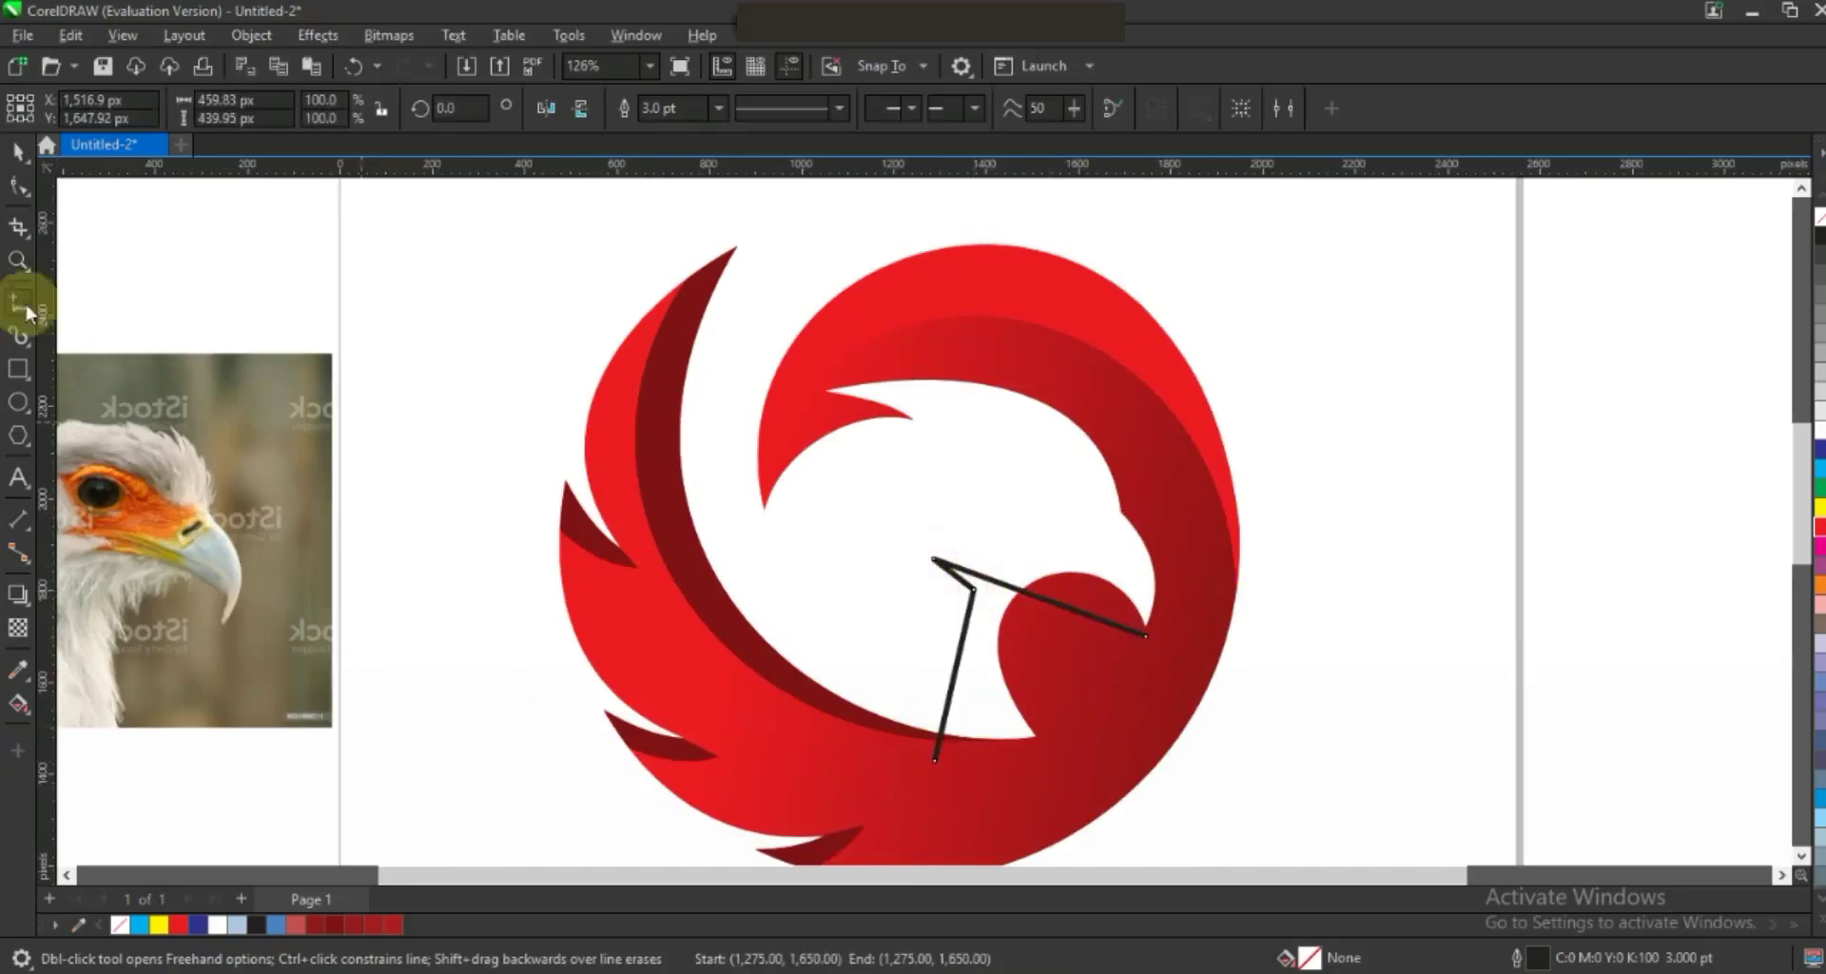
Convert the throat line's segments to curves and bend them into an arched lower beak, a small notch and a rounded throat.
{"action": "left_click_drag", "start_coordinate": [1252, 795], "coordinate": [1253, 799]}
{"action": "left_click", "coordinate": [349, 108]}
{"action": "left_click_drag", "start_coordinate": [1234, 606], "coordinate": [1022, 525]}
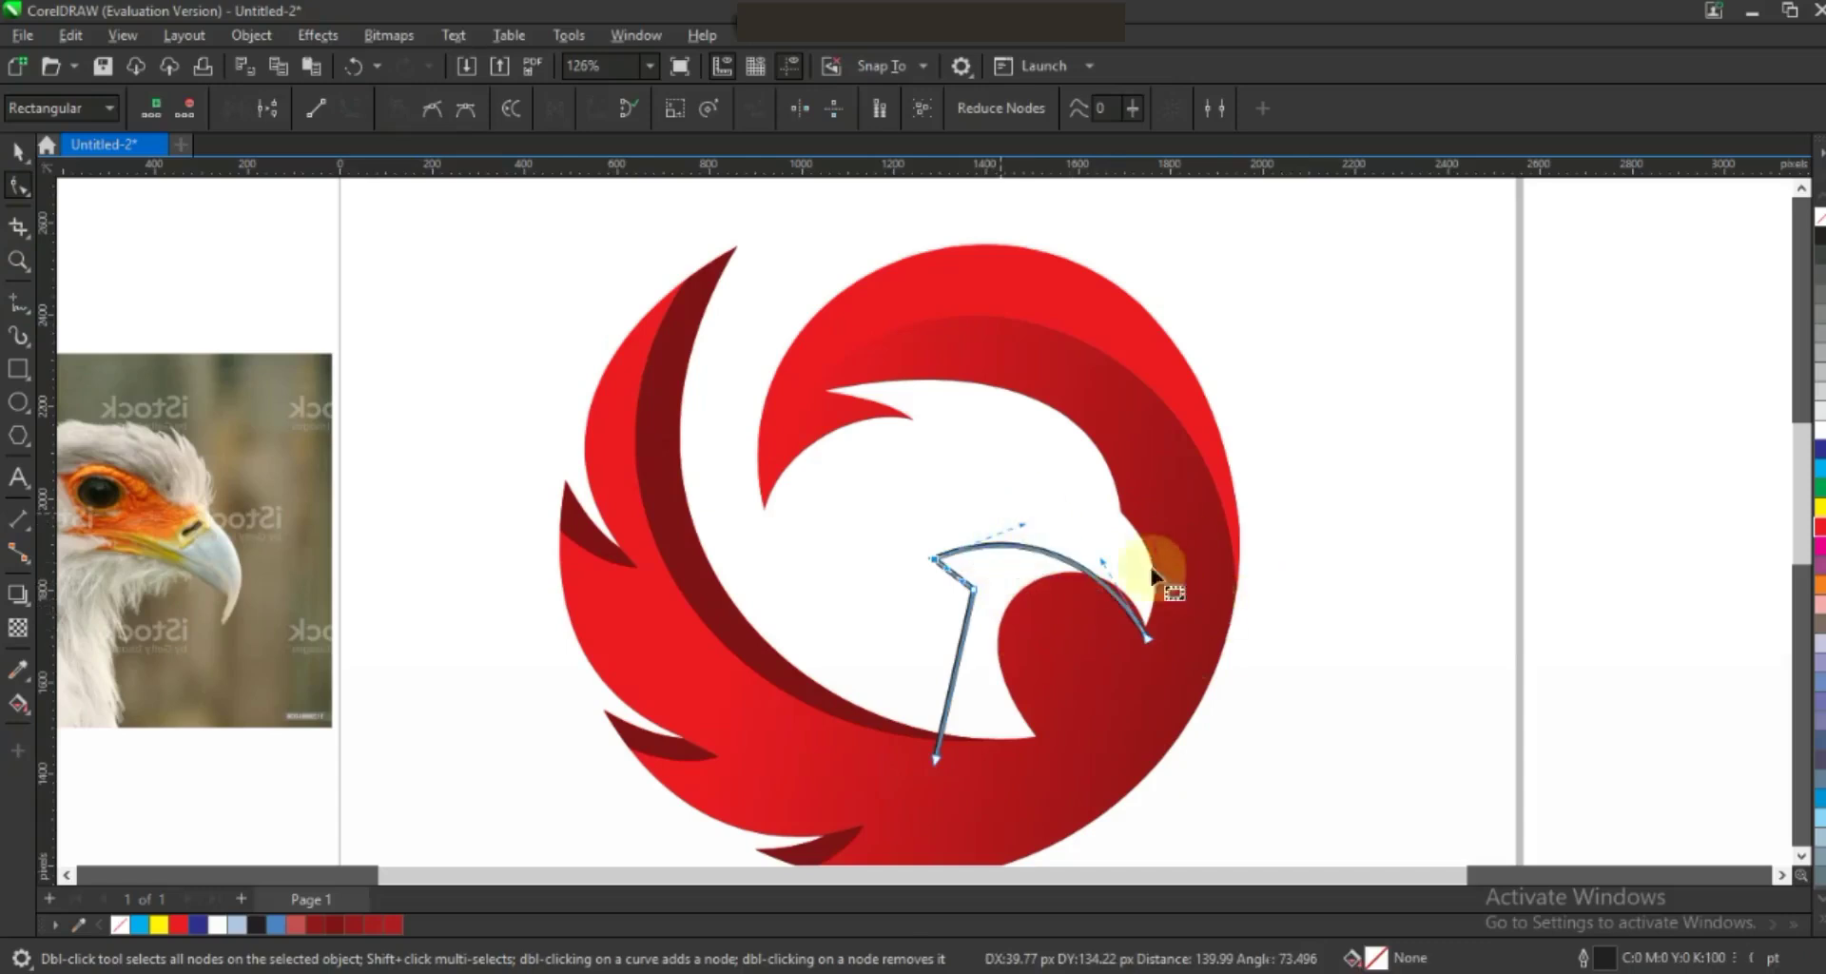
{"action": "left_click_drag", "start_coordinate": [1132, 549], "coordinate": [1138, 535]}
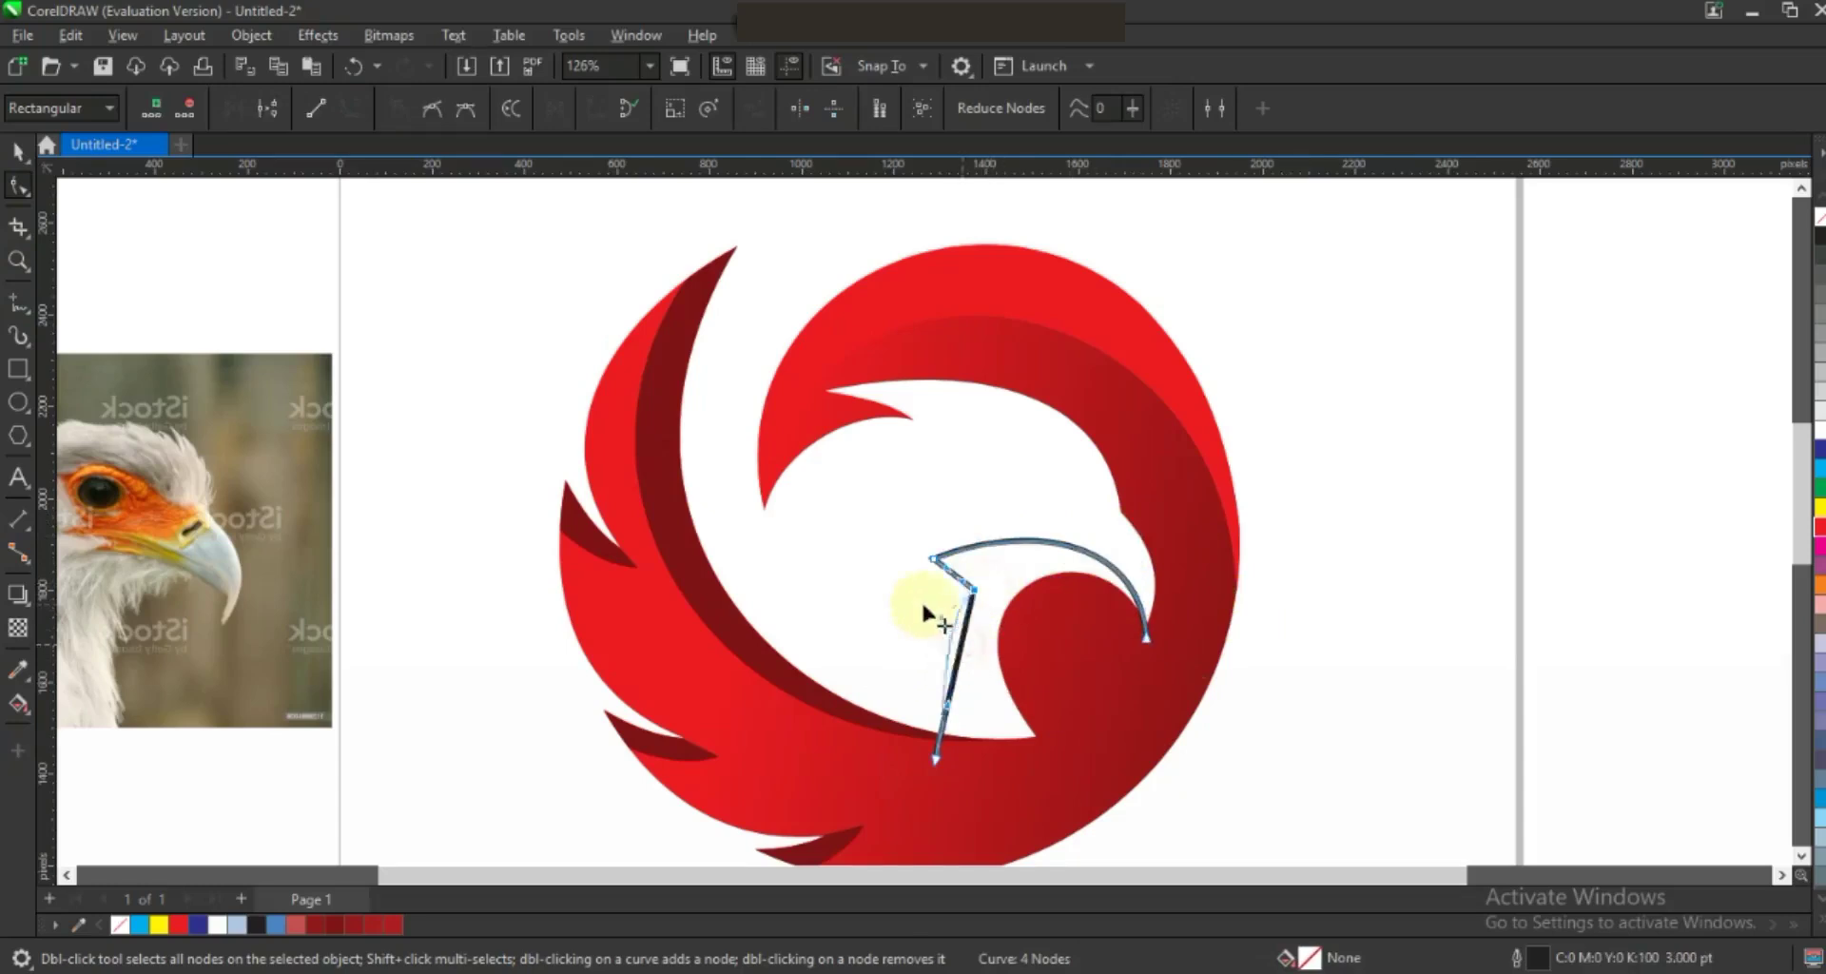
{"action": "left_click_drag", "start_coordinate": [943, 698], "coordinate": [904, 699]}
{"action": "left_click", "coordinate": [963, 583]}
{"action": "left_click_drag", "start_coordinate": [932, 561], "coordinate": [1019, 522]}
{"action": "left_click", "coordinate": [1025, 544]}
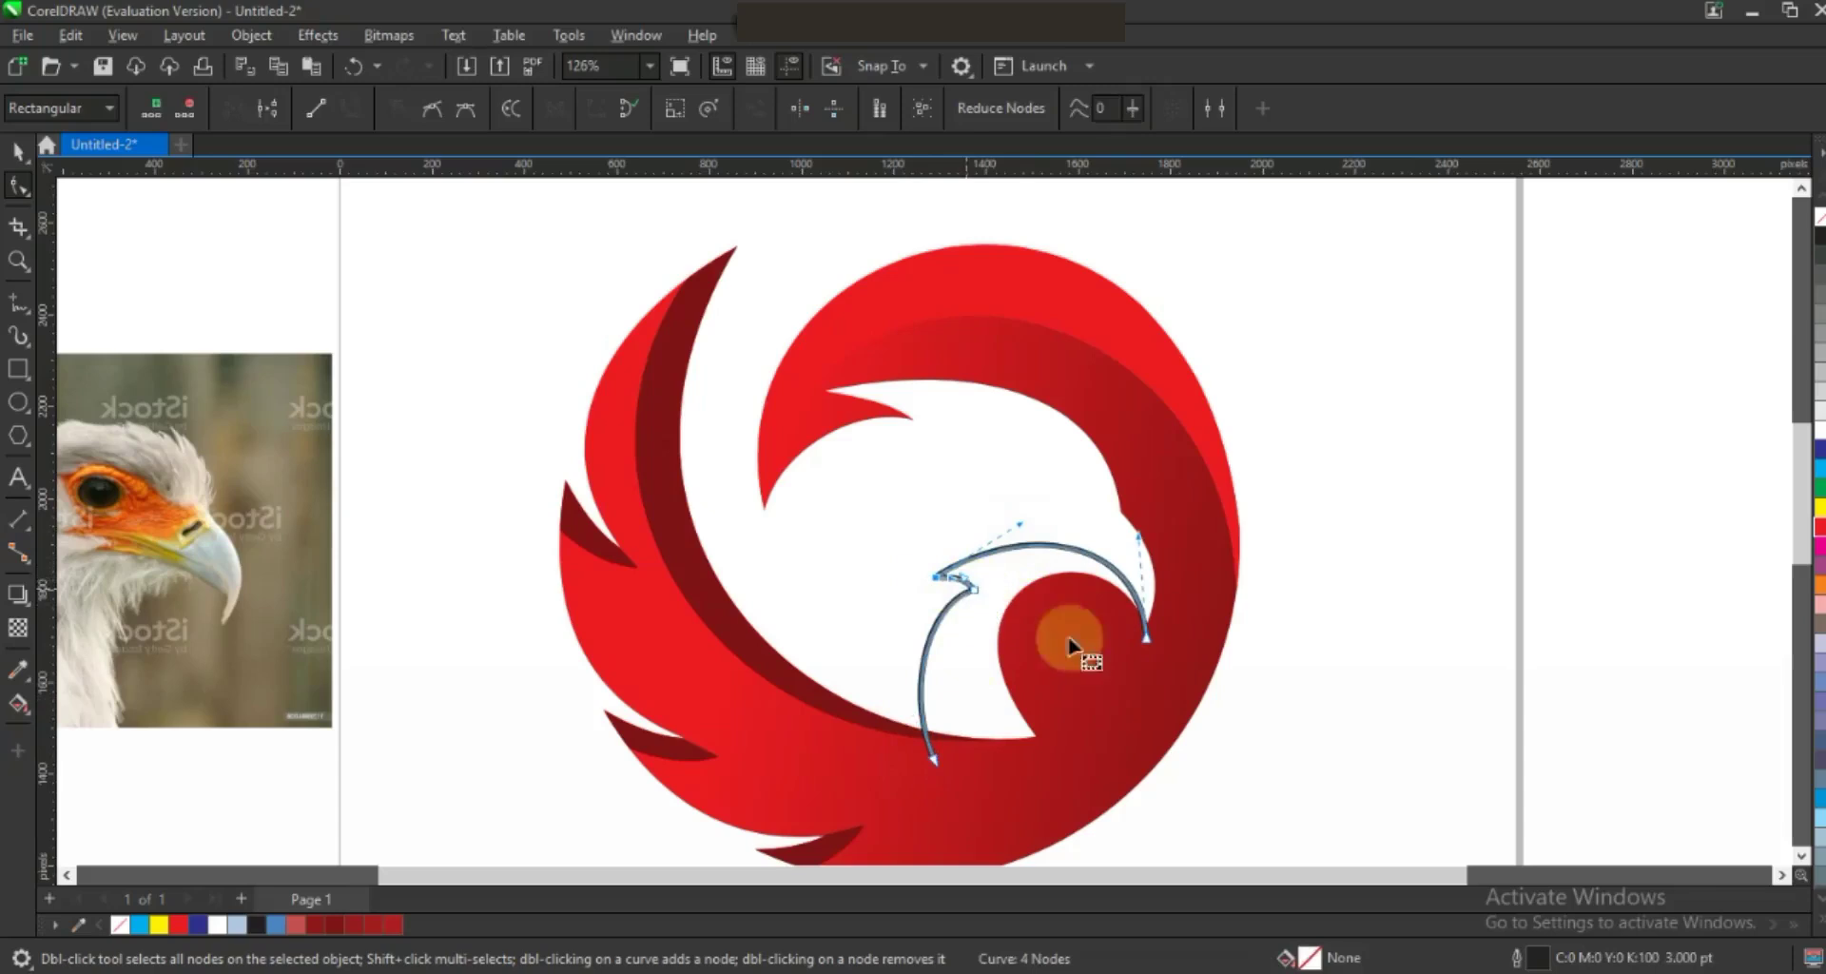
Create a filled shape from the area enclosed by the throat curve, the rounded dark red form and the wing strip.
{"action": "left_click", "coordinate": [27, 719]}
{"action": "left_click", "coordinate": [85, 727]}
{"action": "left_click", "coordinate": [983, 662]}
{"action": "left_click", "coordinate": [17, 152]}
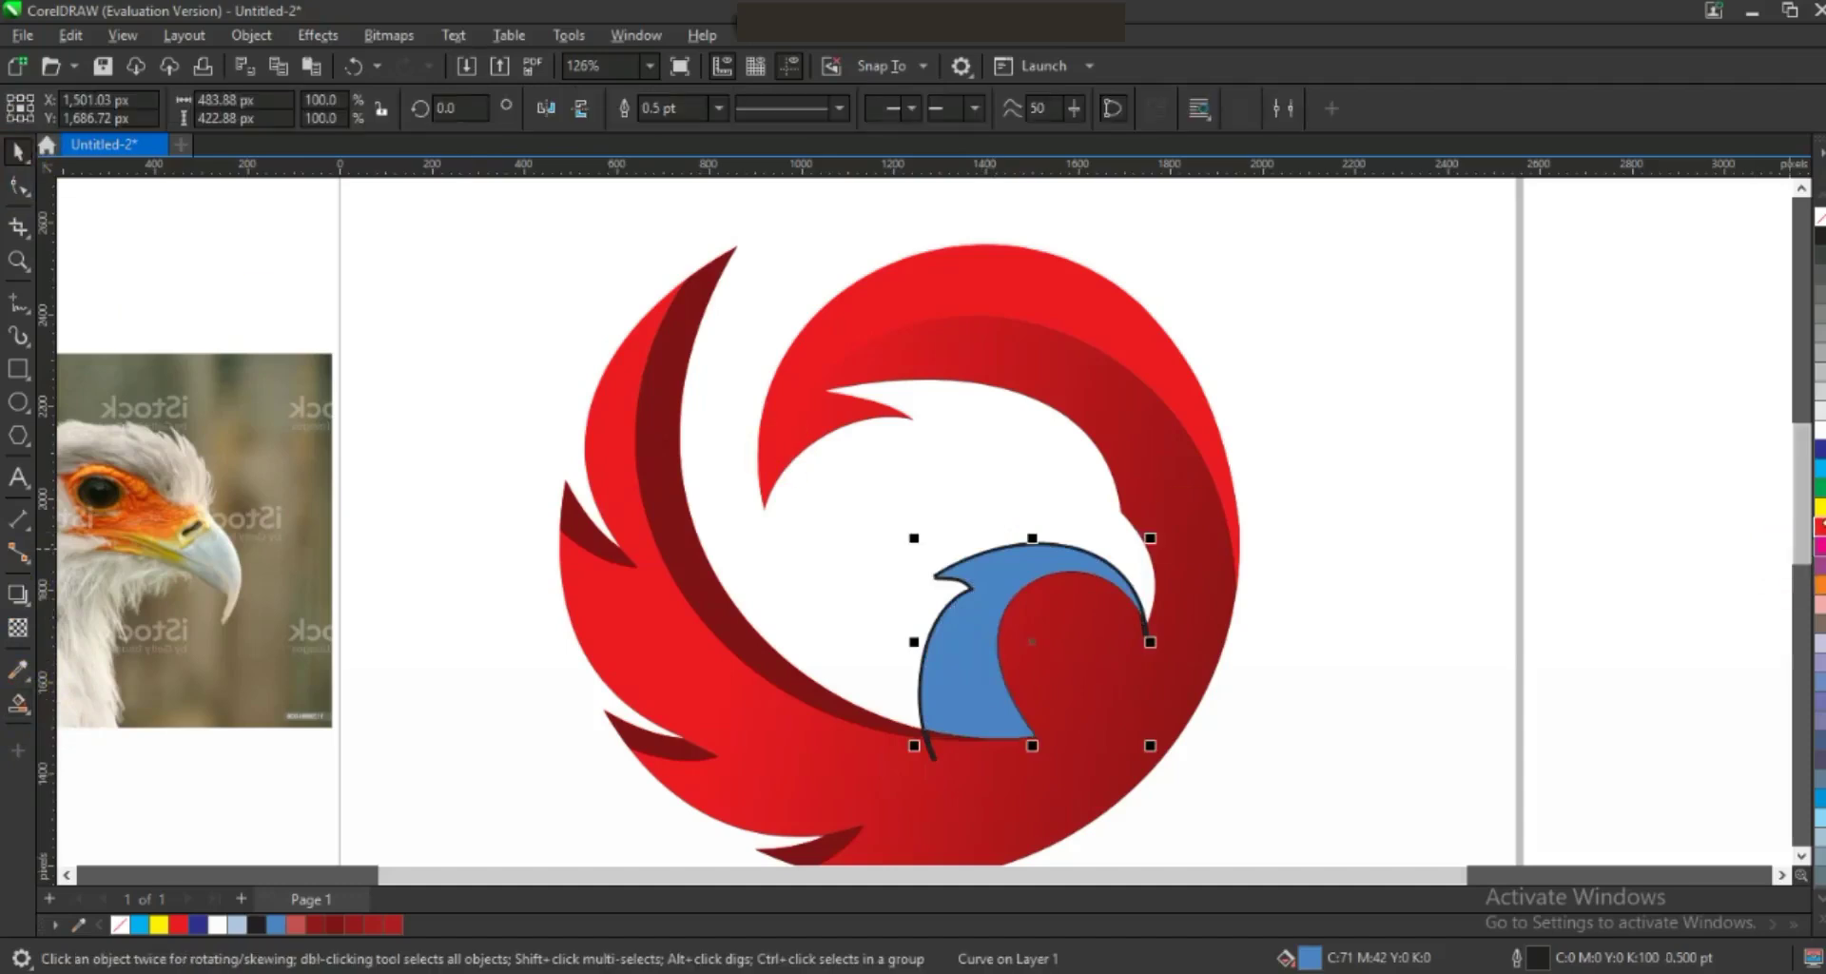
Recolour the throat shape to a light salmon tint, C0 M48 Y48 K0.
{"action": "left_click", "coordinate": [1818, 529]}
{"action": "left_click", "coordinate": [1818, 433], "text": "ctrl"}
{"action": "left_click", "coordinate": [1819, 433], "text": "ctrl"}
{"action": "left_click", "coordinate": [1819, 432], "text": "ctrl"}
{"action": "left_click", "coordinate": [1818, 433], "text": "ctrl"}
{"action": "left_click", "coordinate": [1818, 432], "text": "ctrl"}
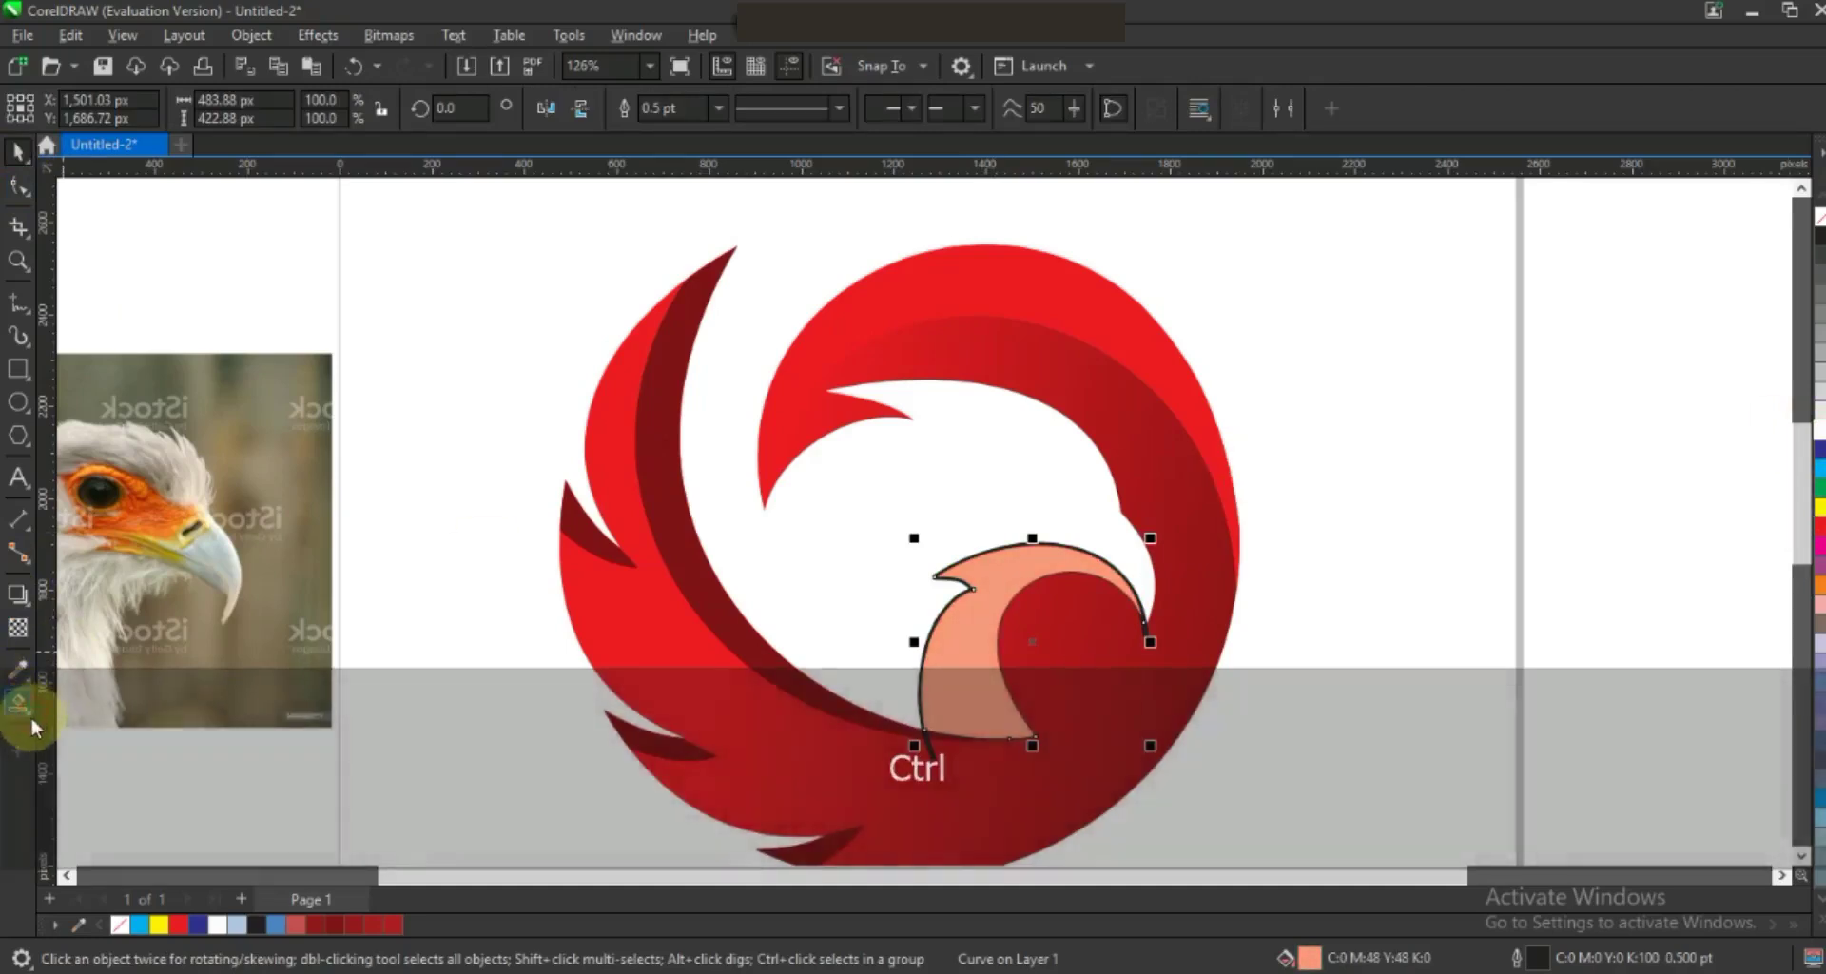
Apply a linear gradient to the throat shape, from salmon below the beak to white at the wing.
{"action": "left_click", "coordinate": [30, 716]}
{"action": "left_click", "coordinate": [95, 704]}
{"action": "left_click_drag", "start_coordinate": [1009, 572], "coordinate": [947, 737]}
{"action": "left_click", "coordinate": [26, 169]}
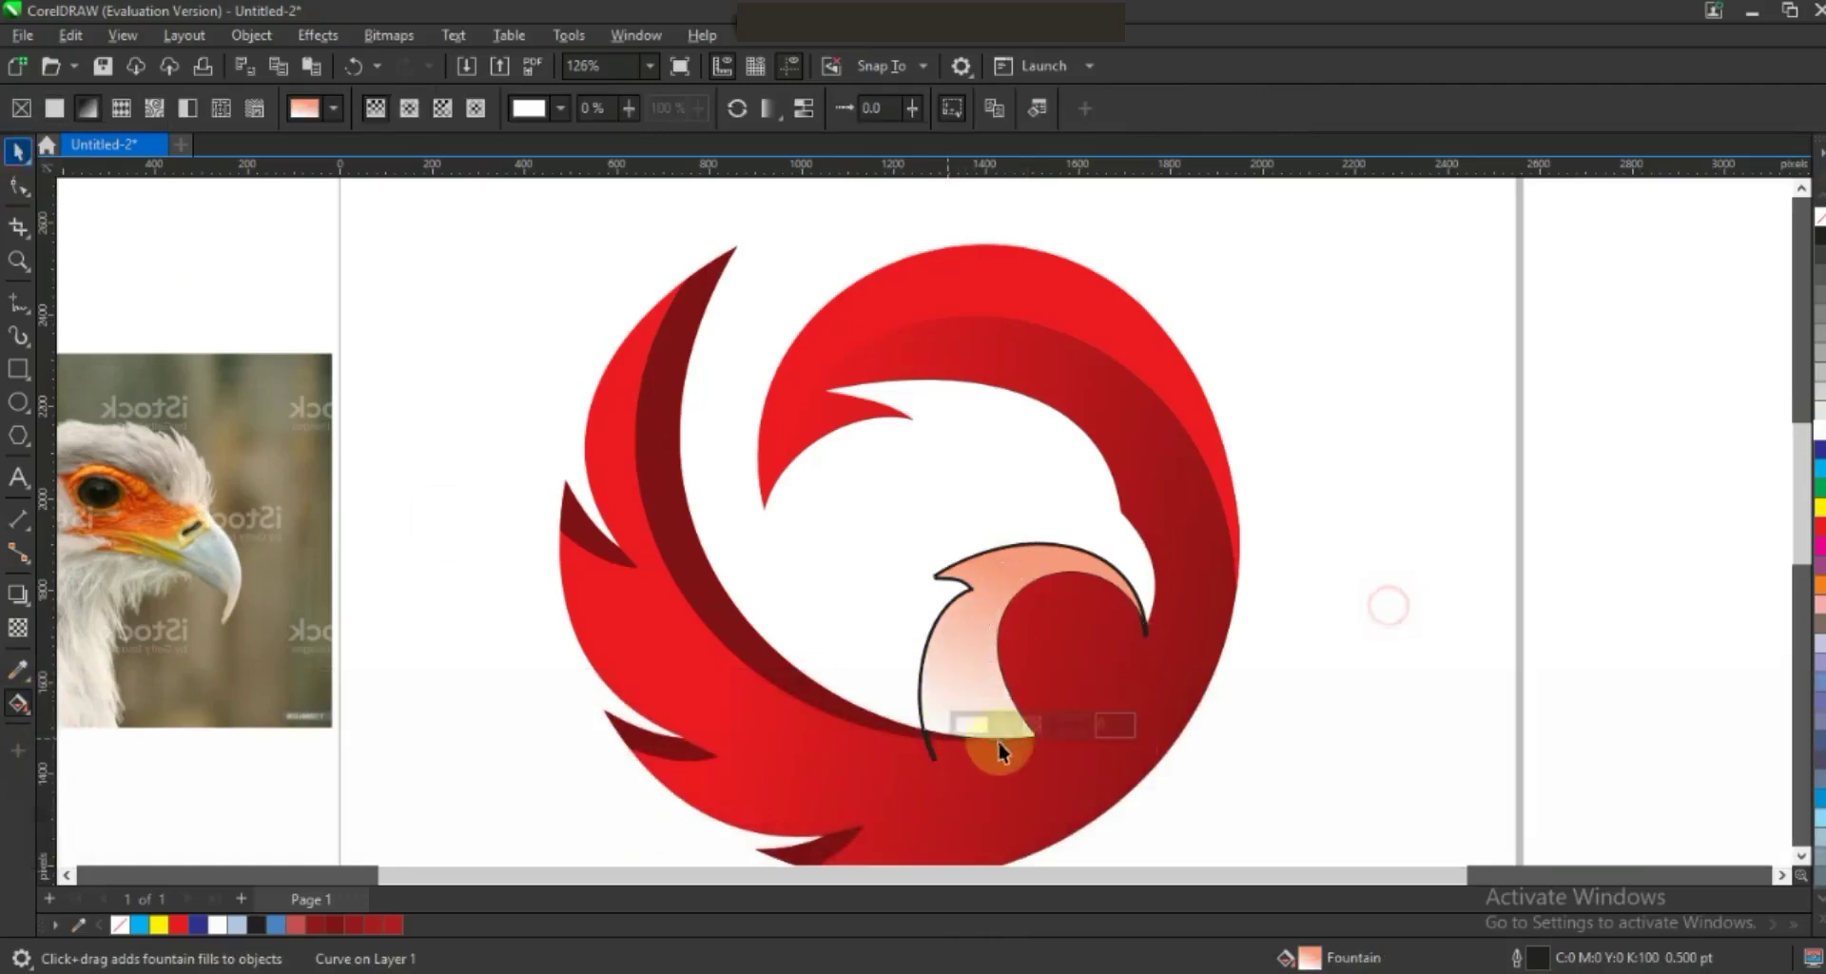
Delete the throat guide curve and remove the outline from all the logo shapes.
{"action": "left_click", "coordinate": [930, 753]}
{"action": "key", "text": "Delete"}
{"action": "key", "text": "F3"}
{"action": "left_click_drag", "start_coordinate": [1182, 742], "coordinate": [761, 336]}
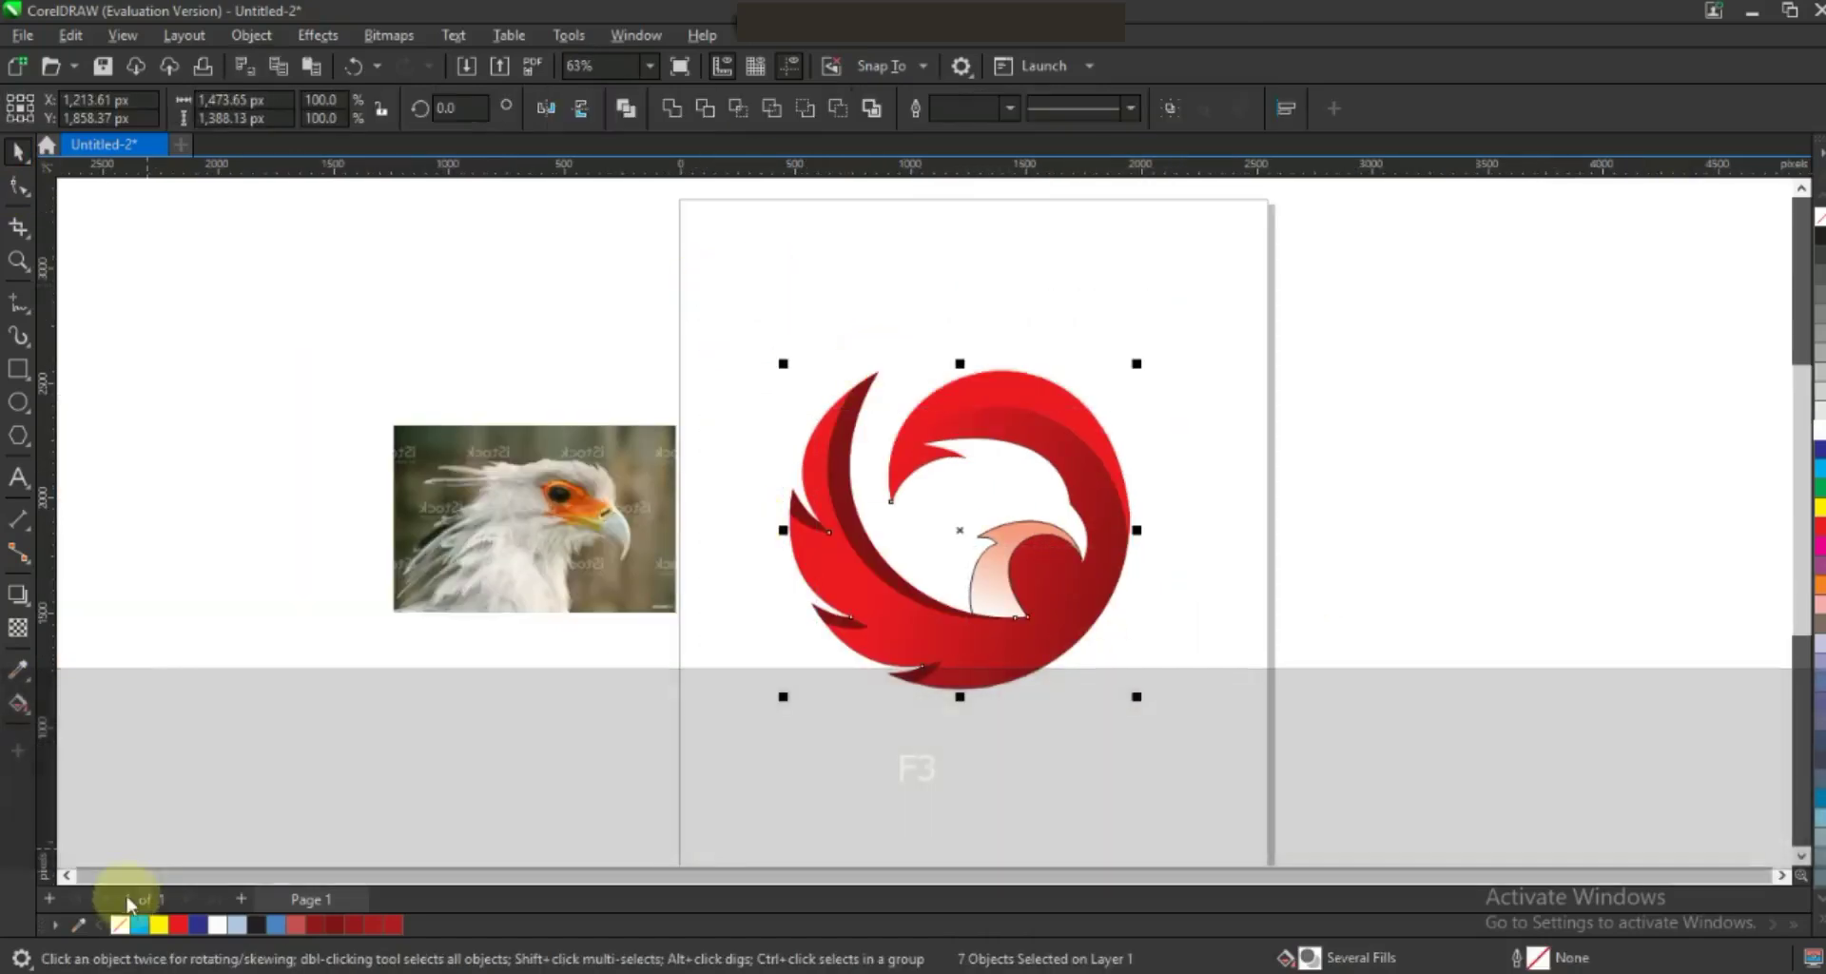
{"action": "left_click", "coordinate": [1189, 699]}
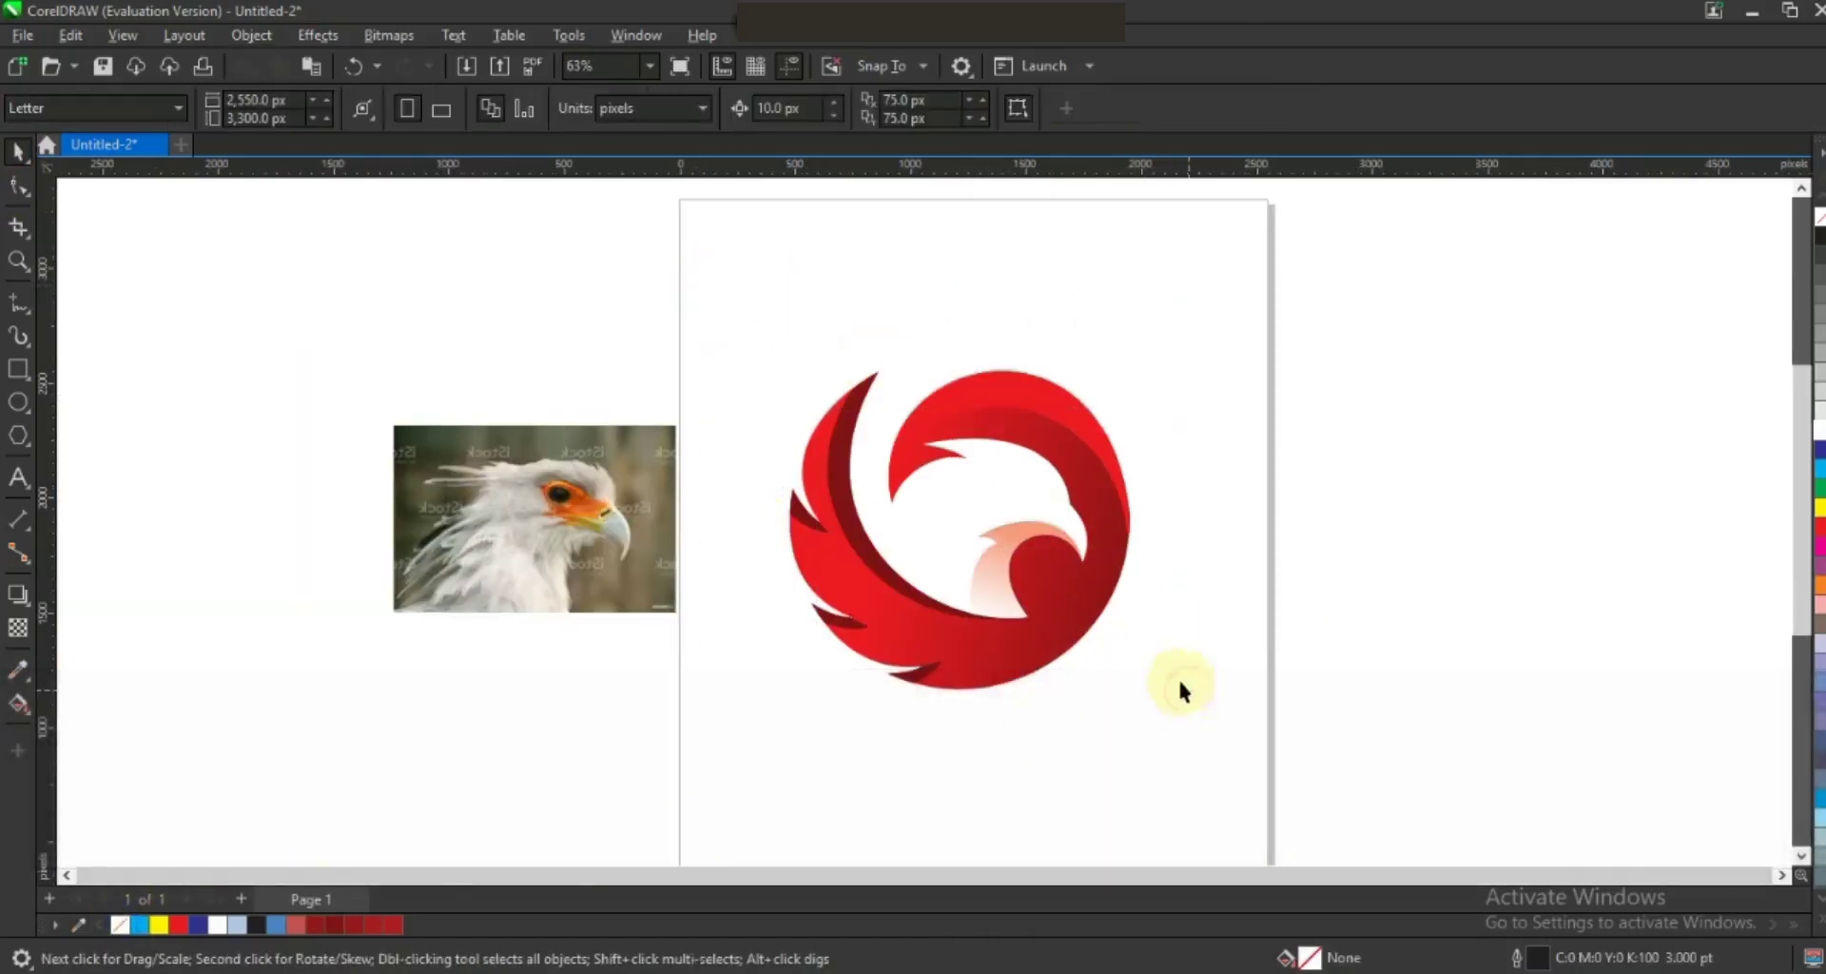
Draw a narrow closed triangle about 121 by 111 px inside the head above the beak as the eye.
{"action": "left_click", "coordinate": [18, 260]}
{"action": "left_click_drag", "start_coordinate": [879, 381], "coordinate": [1181, 590]}
{"action": "left_click", "coordinate": [18, 303]}
{"action": "left_click", "coordinate": [996, 569]}
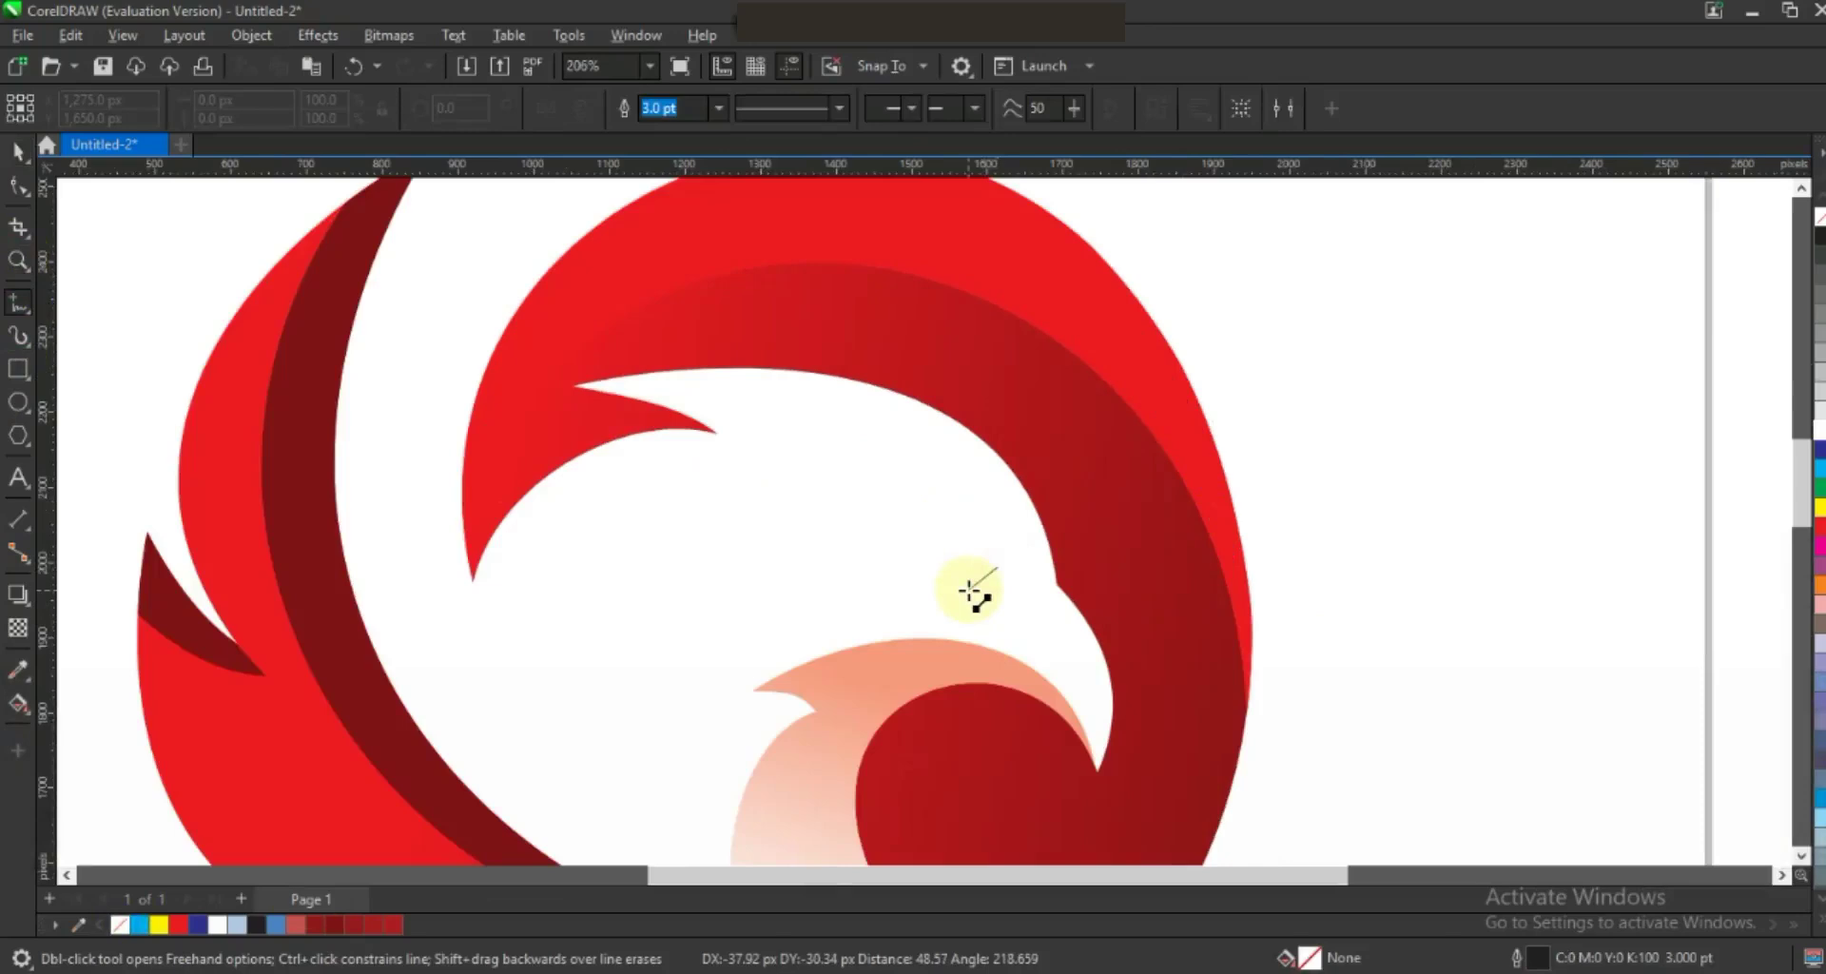
{"action": "left_click", "coordinate": [970, 592]}
{"action": "left_click", "coordinate": [905, 505]}
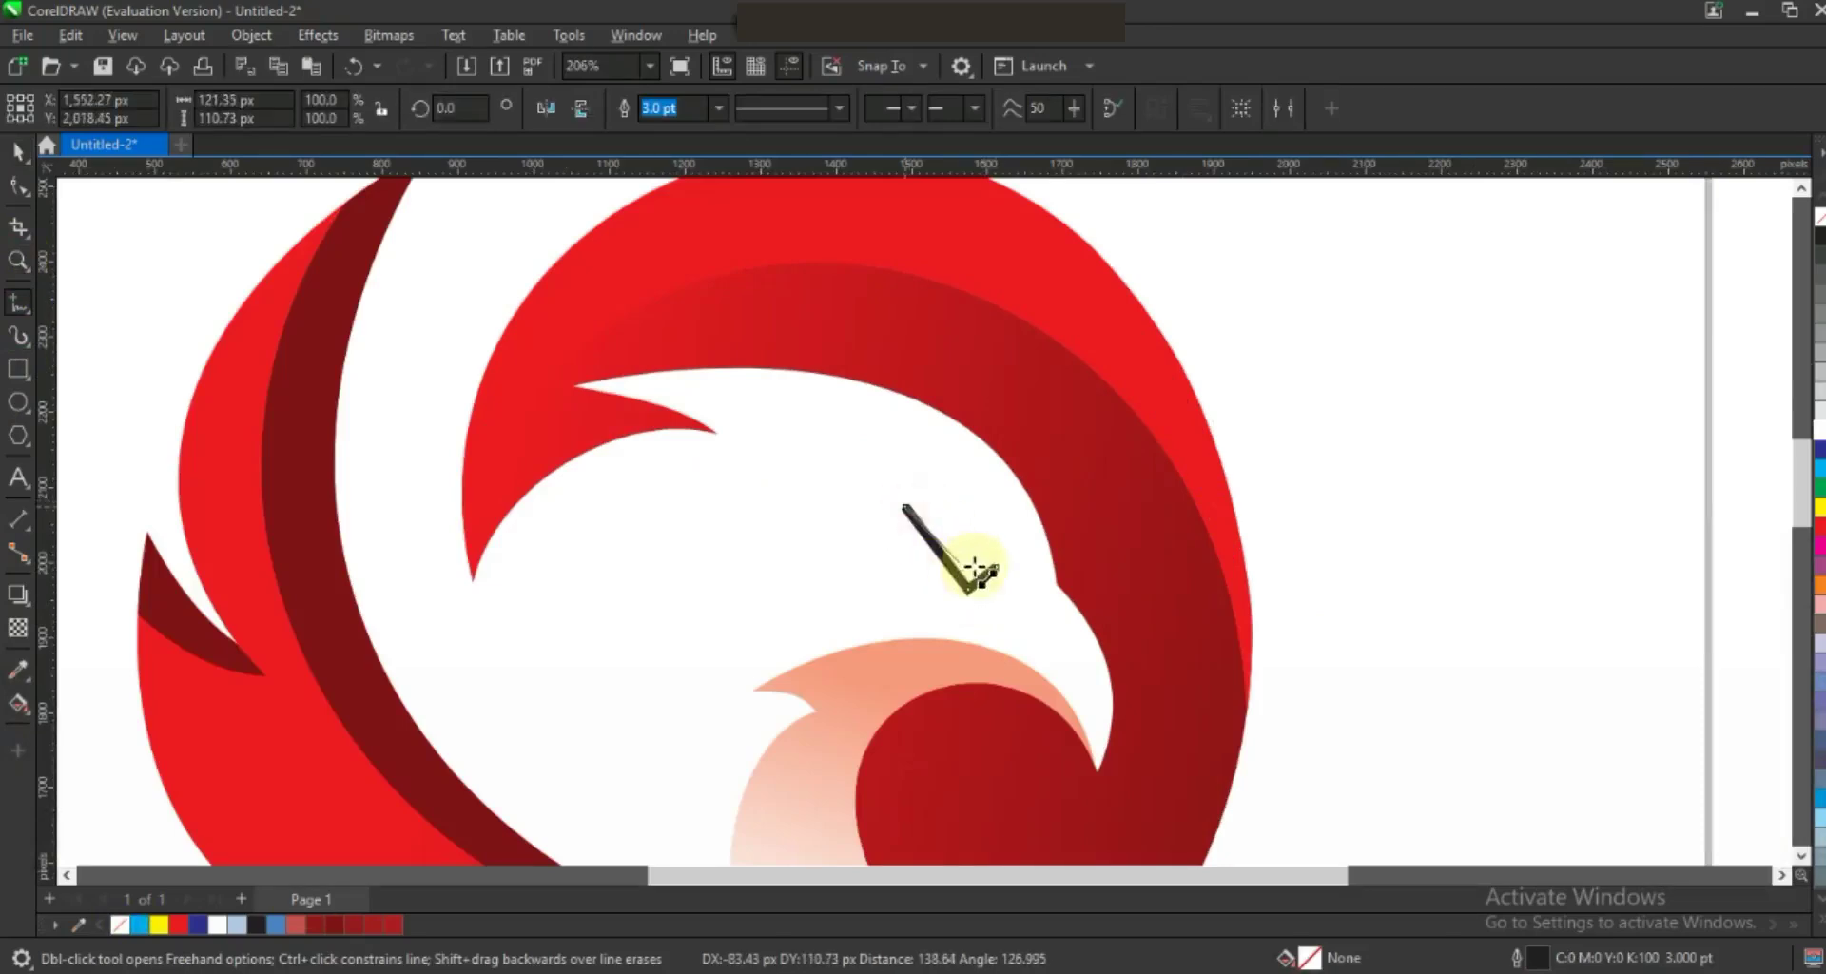
{"action": "left_click", "coordinate": [19, 151]}
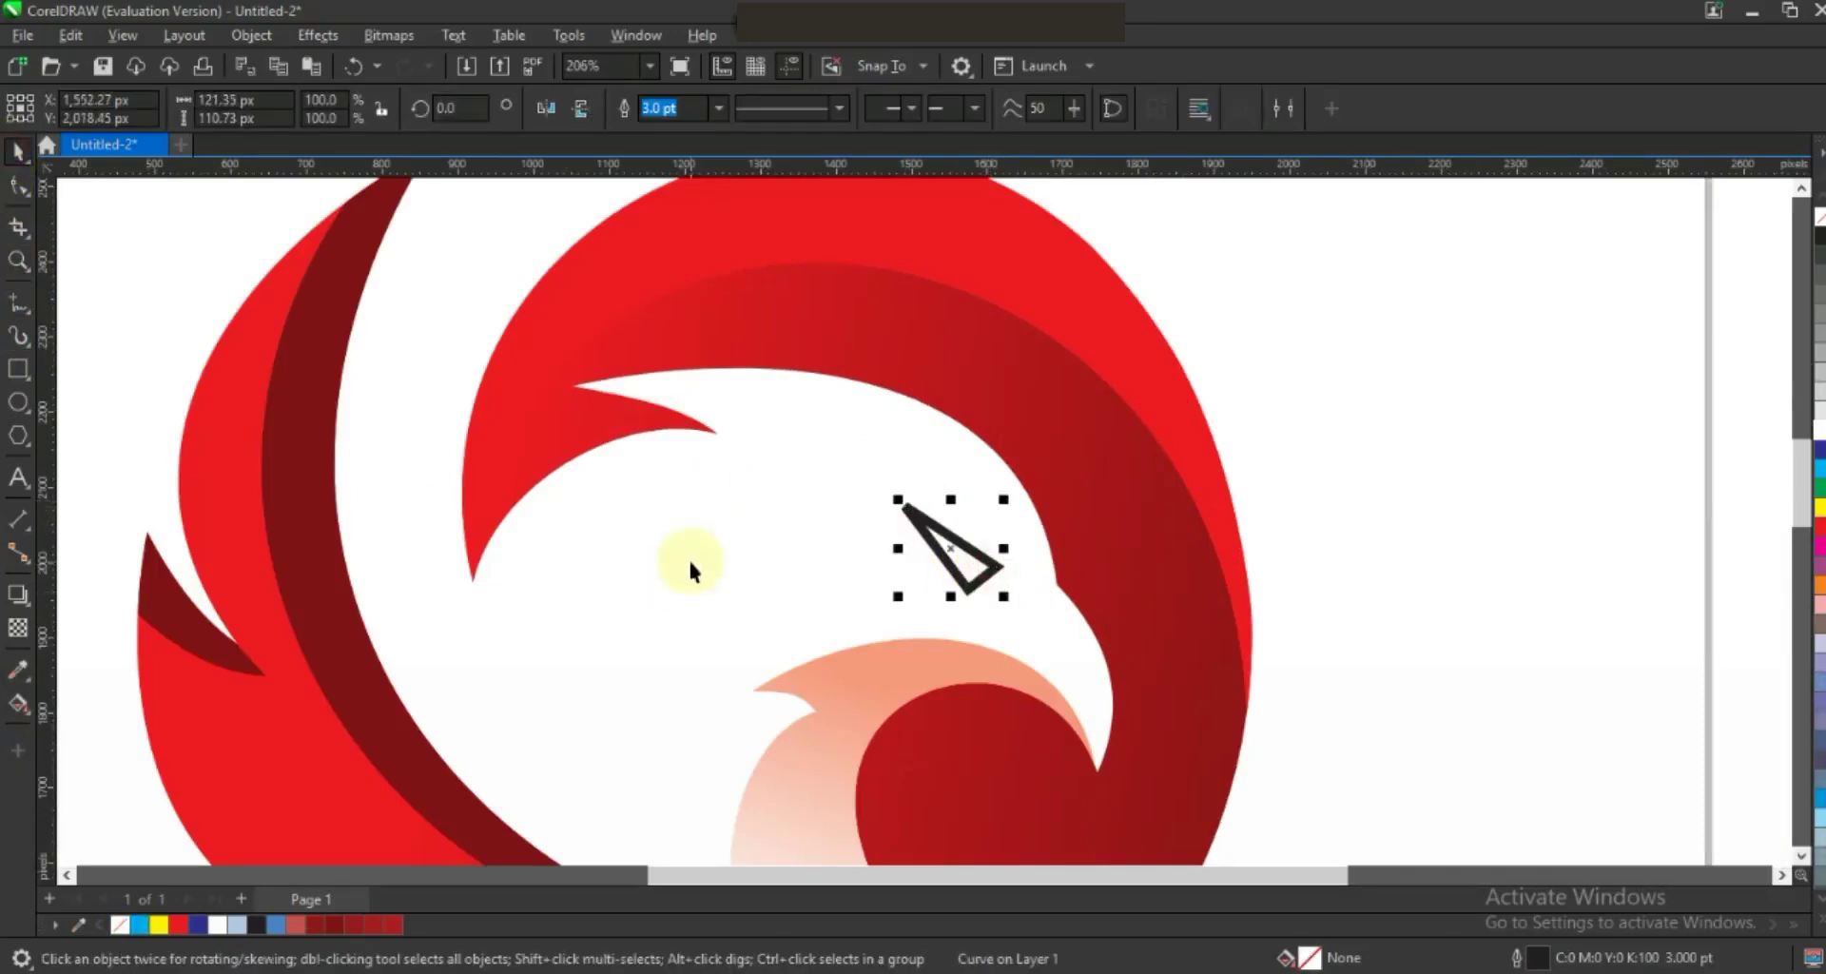
Fill the eye triangle with dark red C28 M100 Y100 K38, remove its outline and scale it to 90%.
{"action": "left_click", "coordinate": [334, 924]}
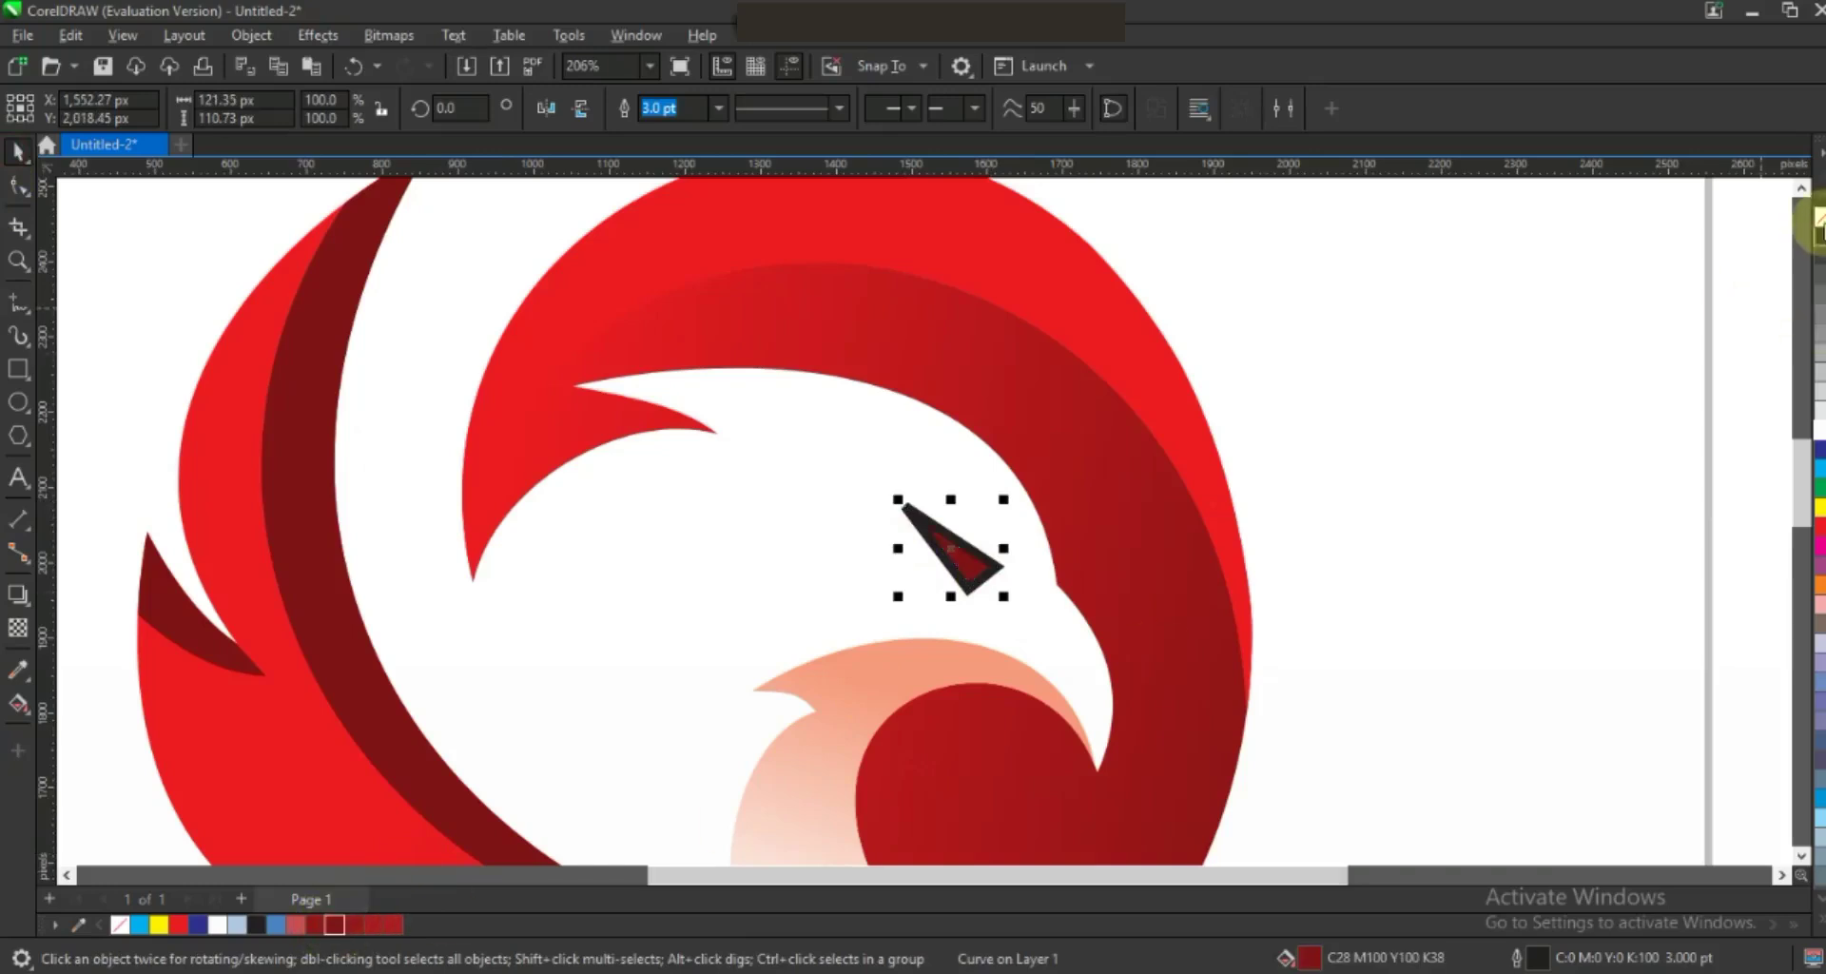
{"action": "right_click", "coordinate": [1818, 216]}
{"action": "left_click_drag", "start_coordinate": [1003, 597], "coordinate": [979, 571]}
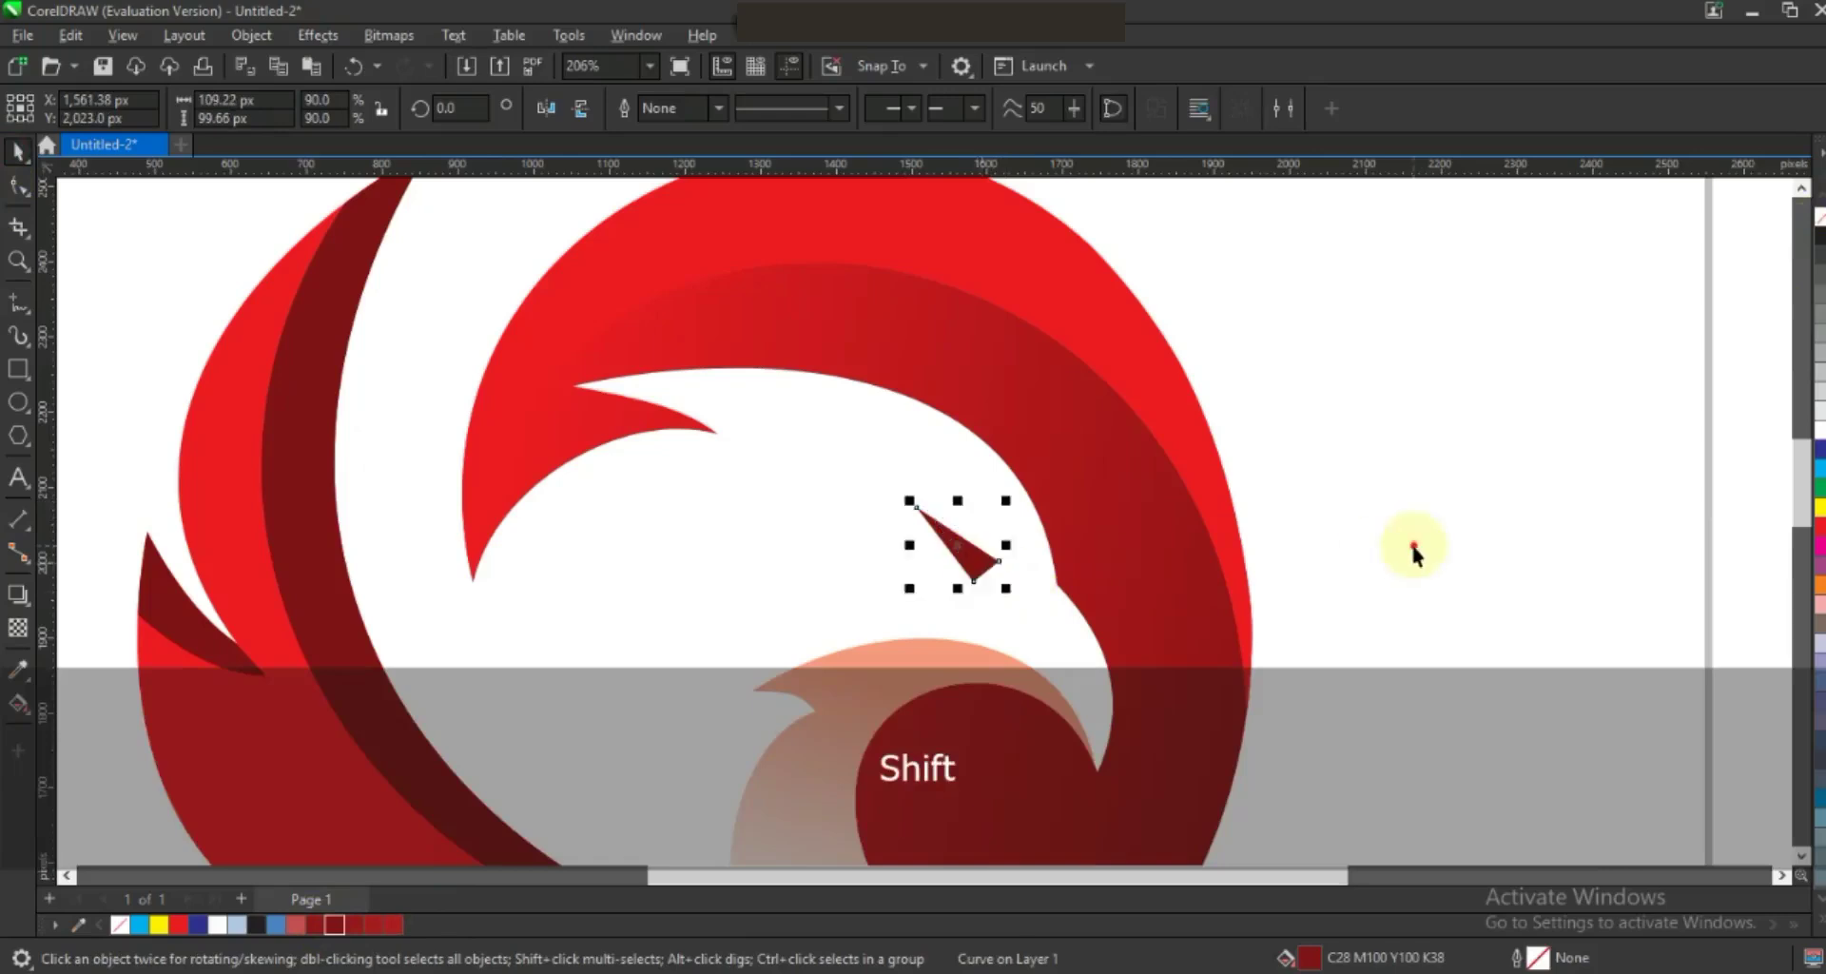
{"action": "left_click", "coordinate": [1419, 543]}
{"action": "key", "text": "F3"}
{"action": "left_click", "coordinate": [1261, 634]}
{"action": "key", "text": "Escape"}
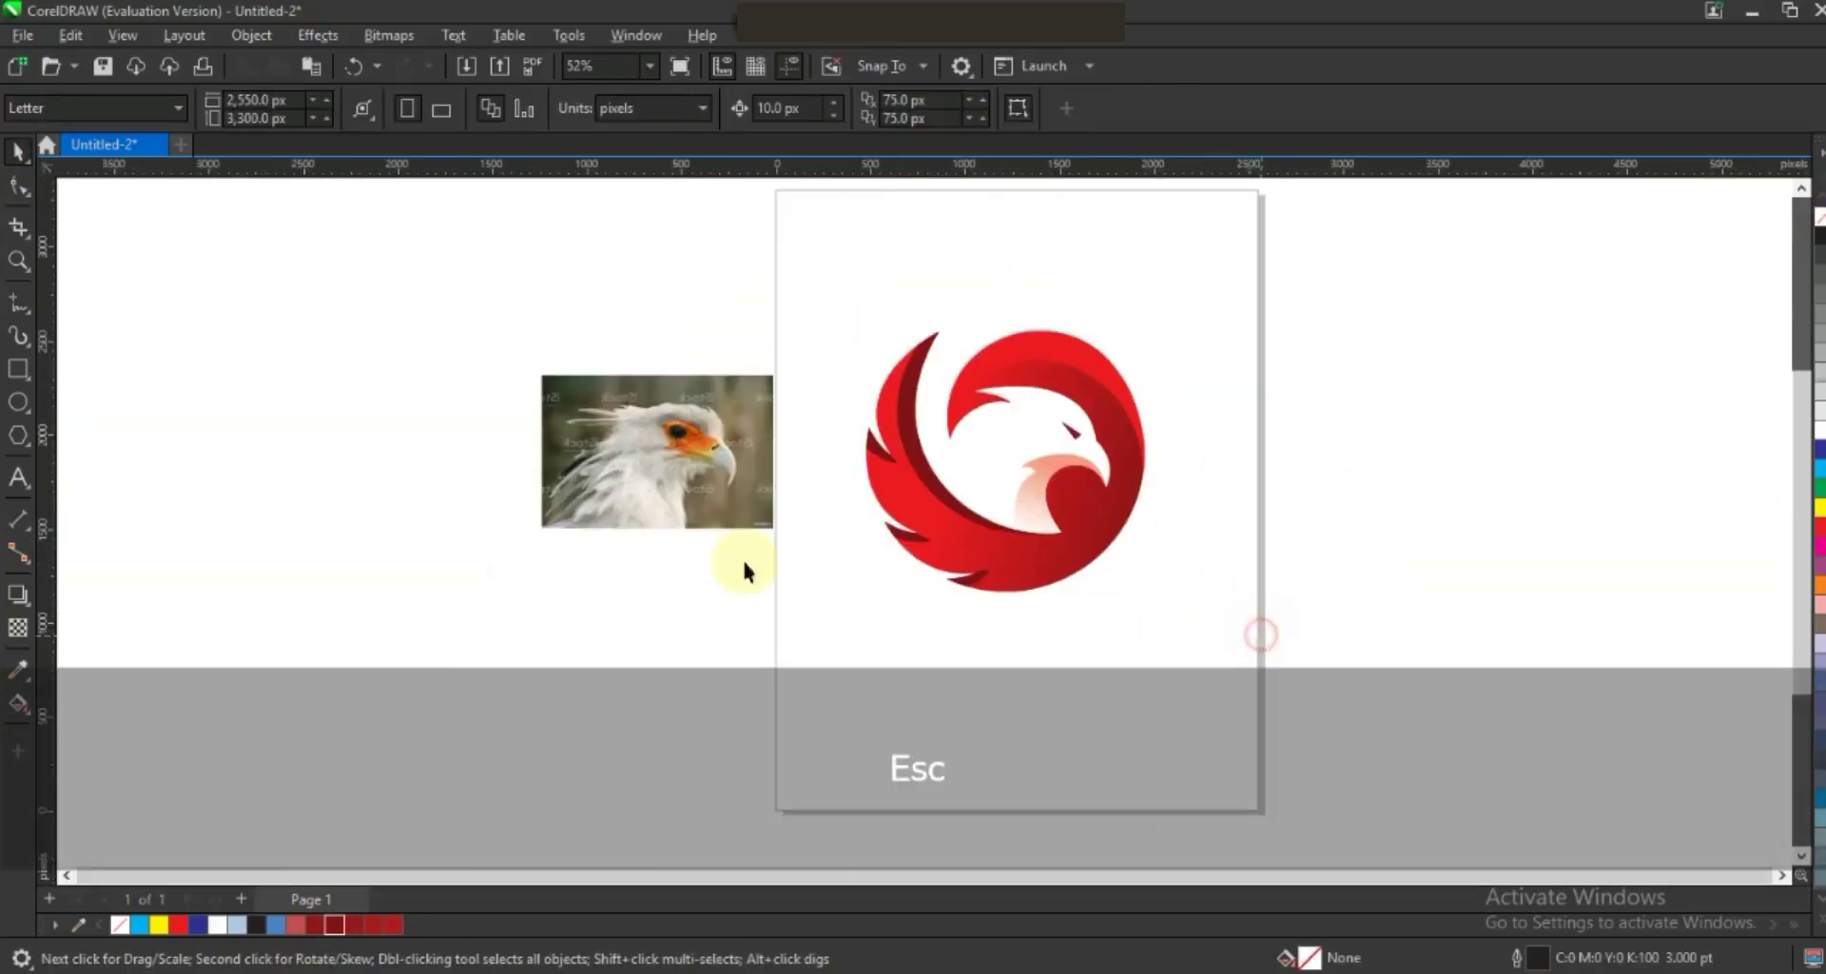
{"action": "left_click", "coordinate": [17, 261]}
{"action": "left_click_drag", "start_coordinate": [546, 309], "coordinate": [1532, 616]}
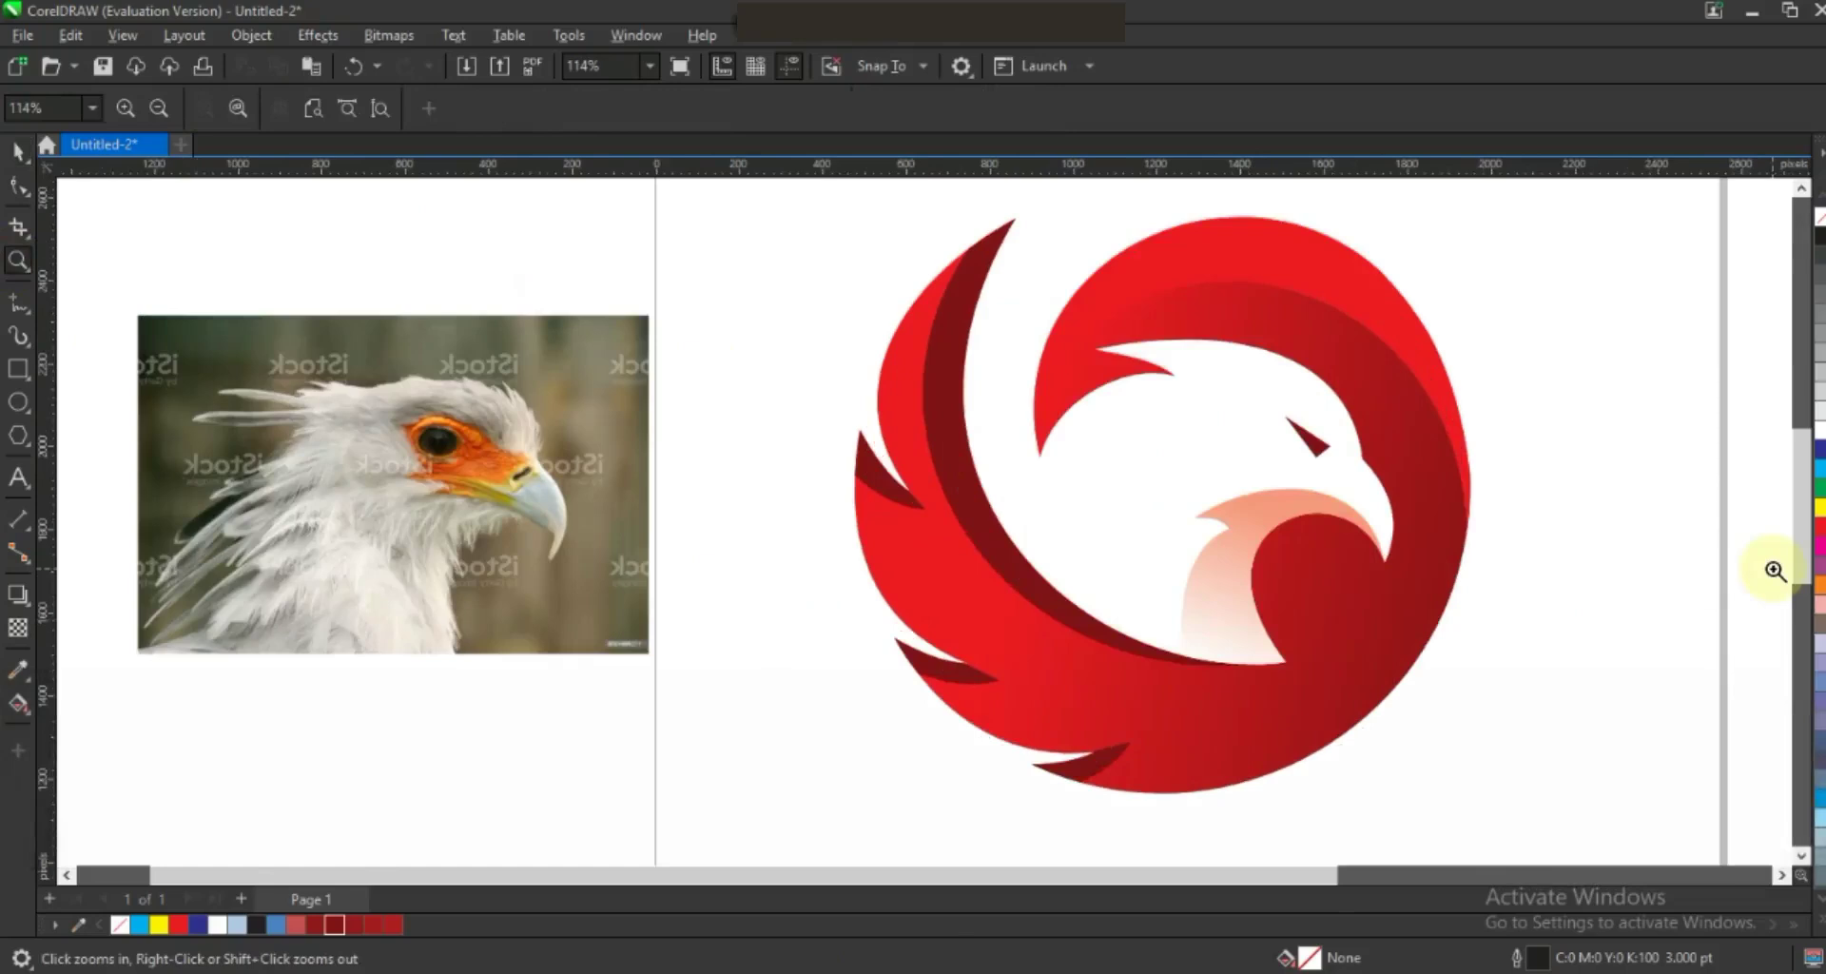